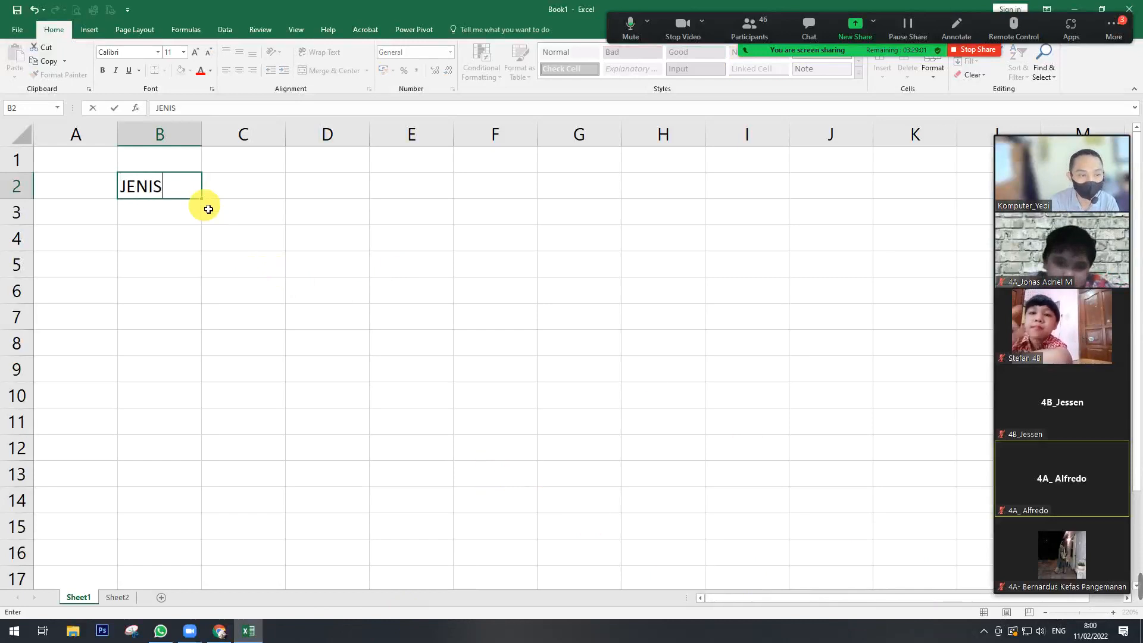
- Complete the title in cell B2 as "JENIS-JENIS PEKERJAAN DAN PERANGKATNYA"
{"action": "type", "text": "-JENI"}
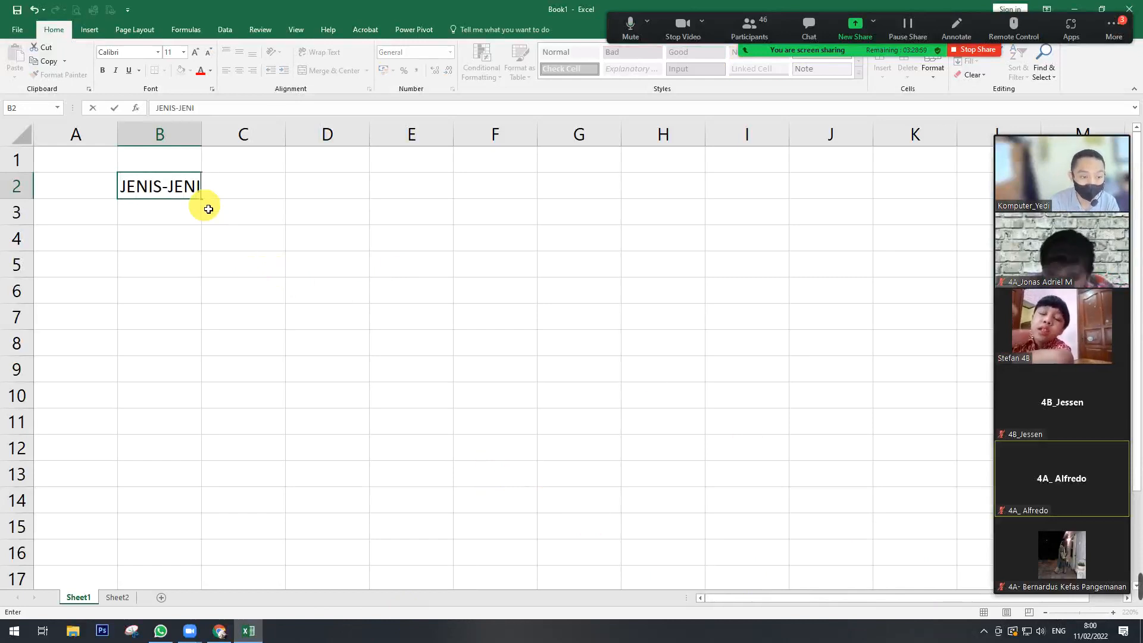
{"action": "type", "text": "S PEKERJAAN AD"}
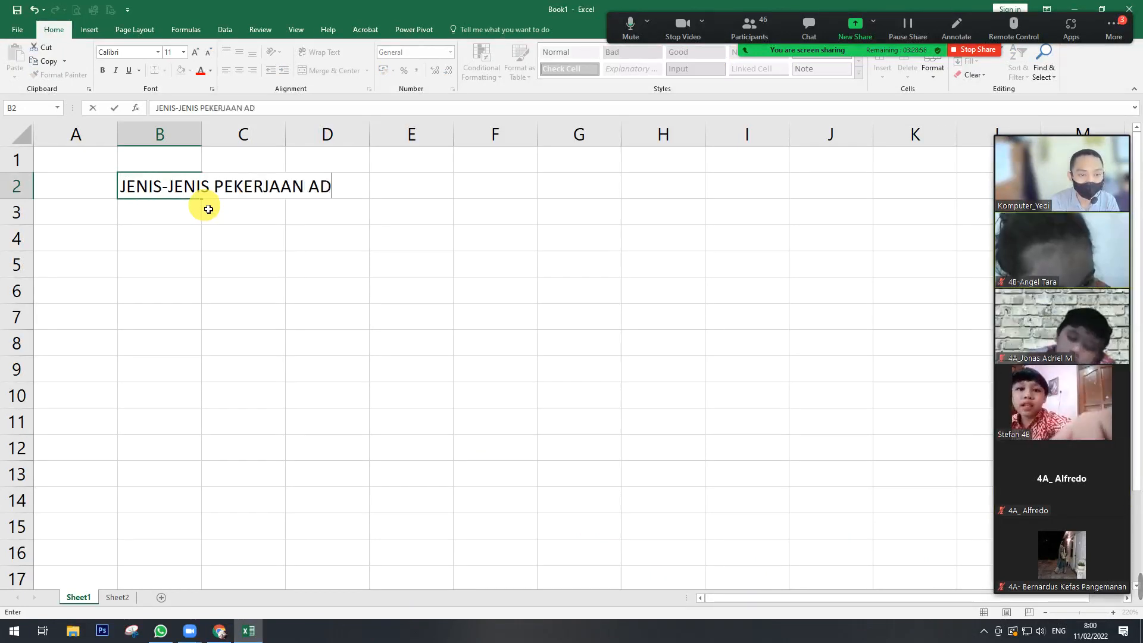
{"action": "key", "text": "BackSpace"}
{"action": "key", "text": "BackSpace"}
{"action": "type", "text": "DAN "}
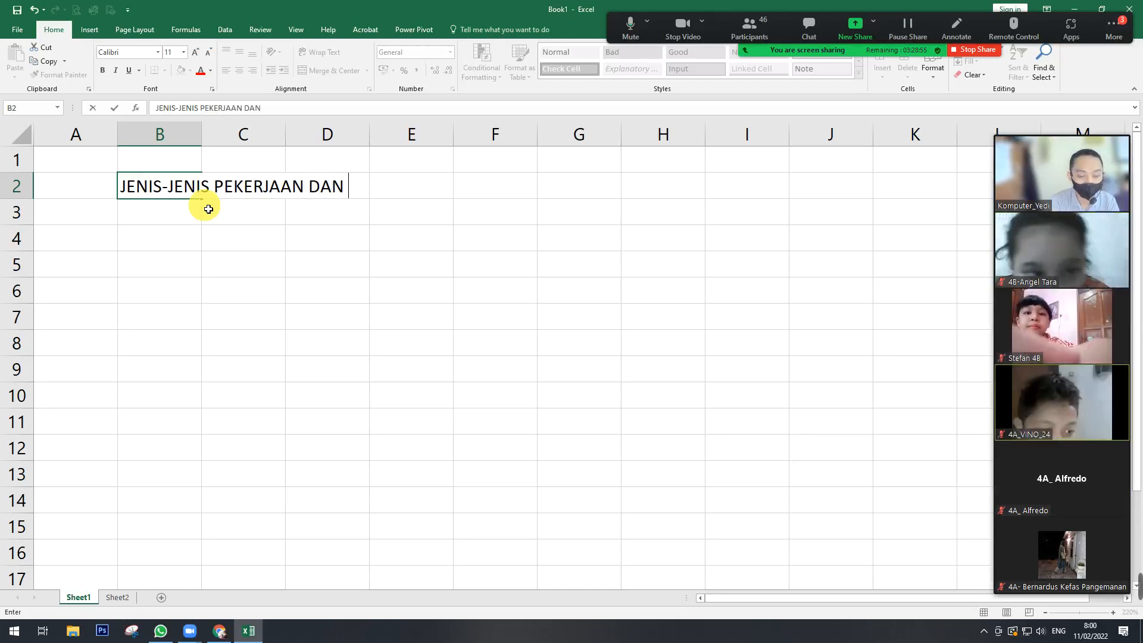
{"action": "type", "text": "PERANGKATNYA"}
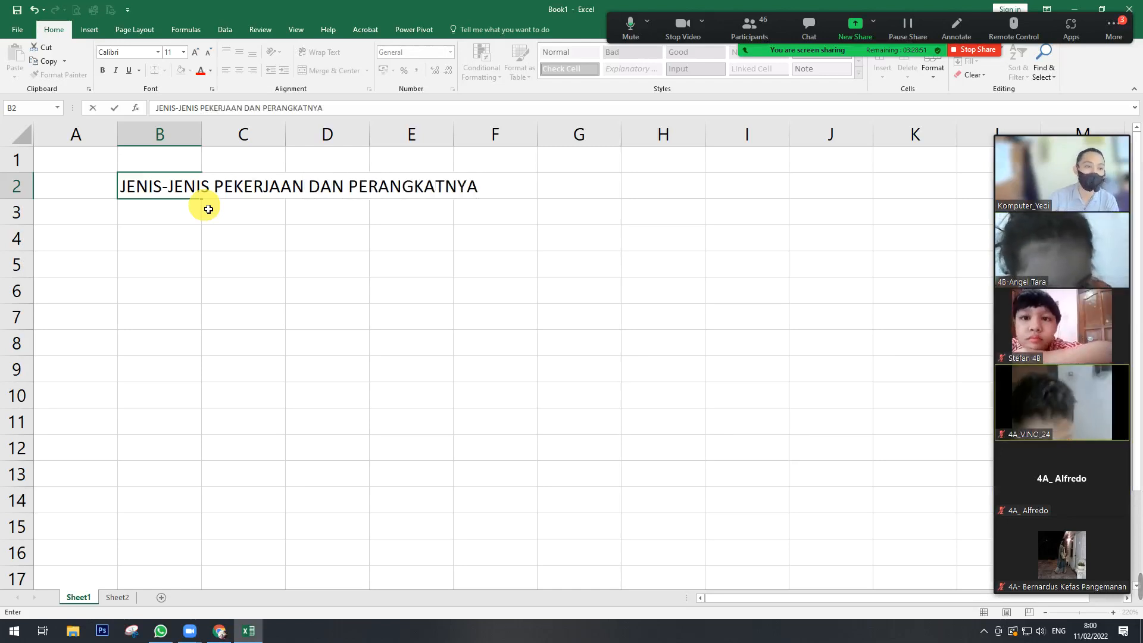
{"action": "left_click", "coordinate": [255, 232]}
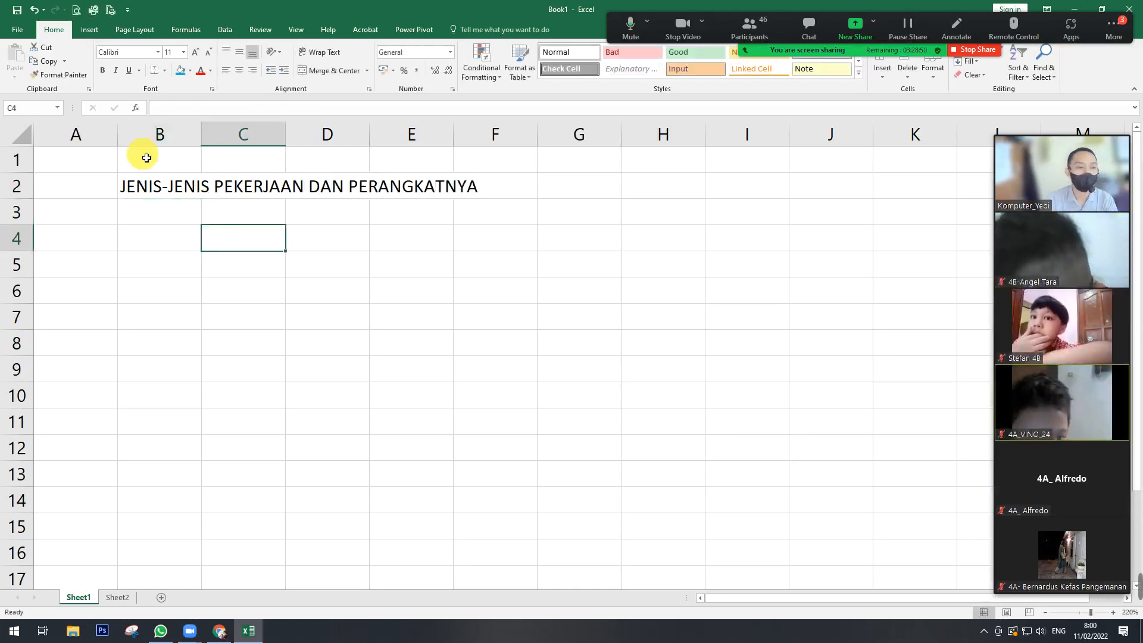
{"action": "left_click", "coordinate": [159, 134]}
{"action": "left_click", "coordinate": [14, 185]}
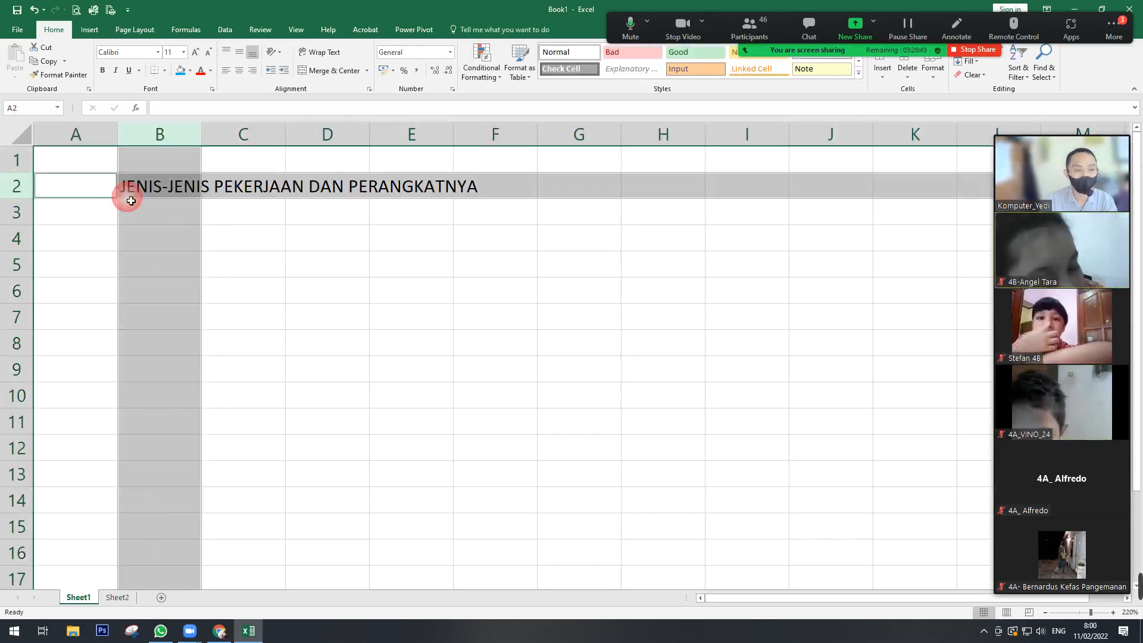
{"action": "left_click", "coordinate": [161, 195]}
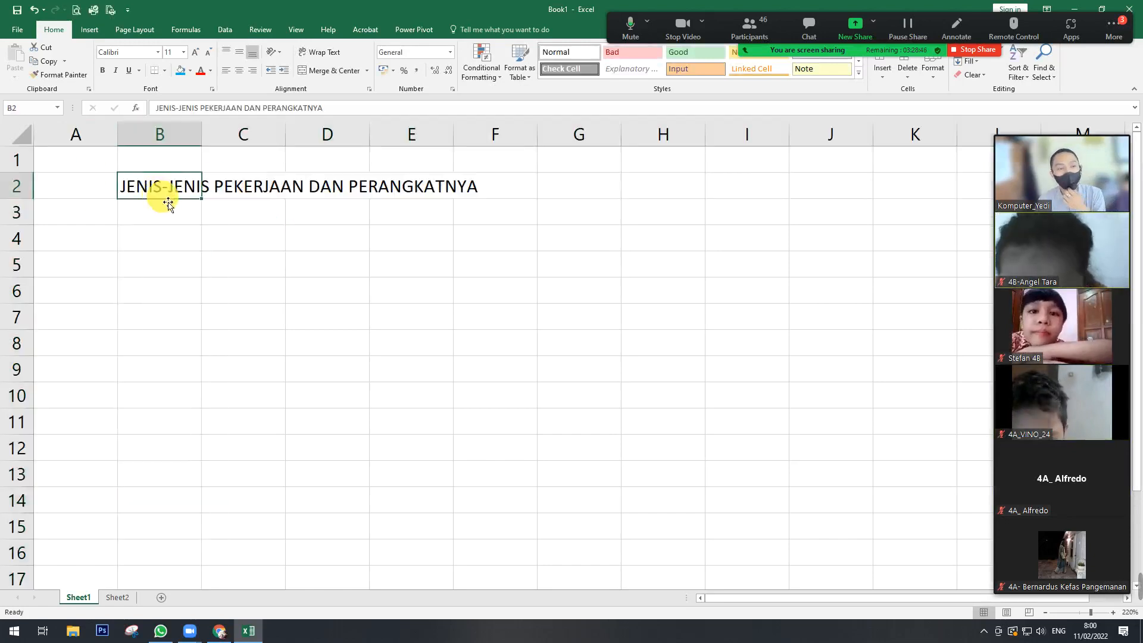
- Enter the table headers "NO" in cell B4 and "JENIS PEKERJAAN" in cell C4
{"action": "key", "text": "Down"}
{"action": "key", "text": "Down"}
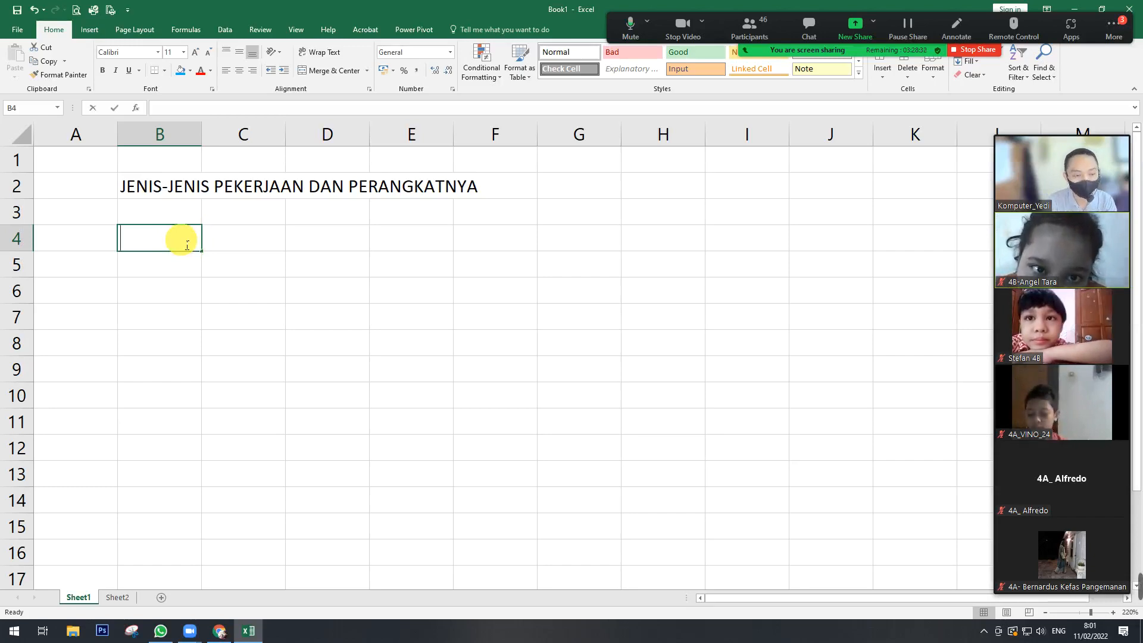
{"action": "type", "text": "NO"}
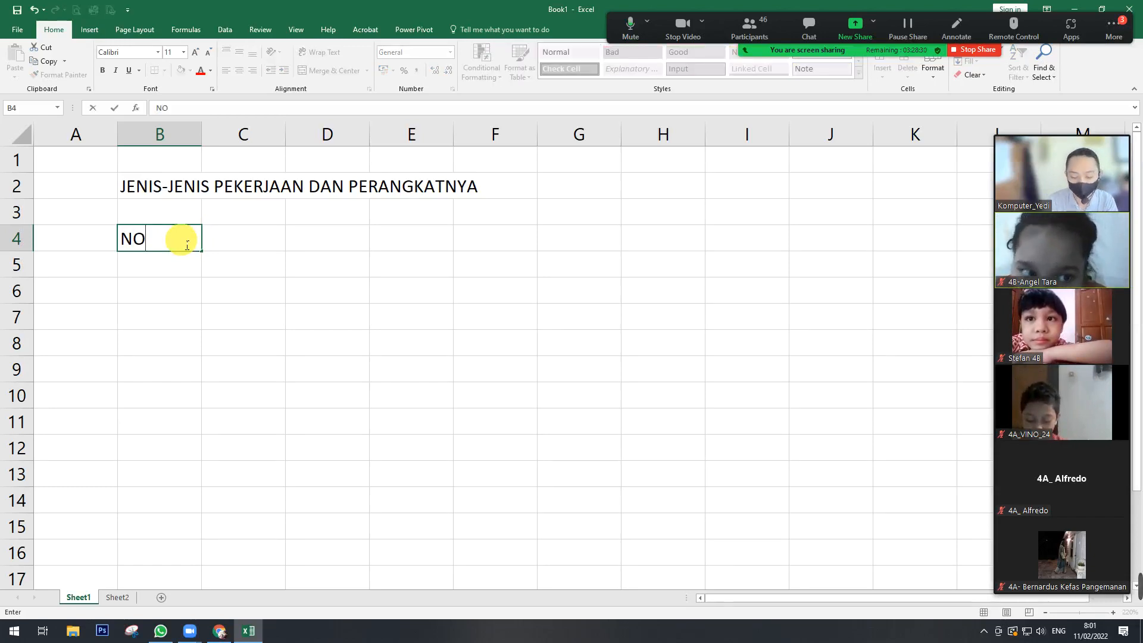
{"action": "key", "text": "Tab"}
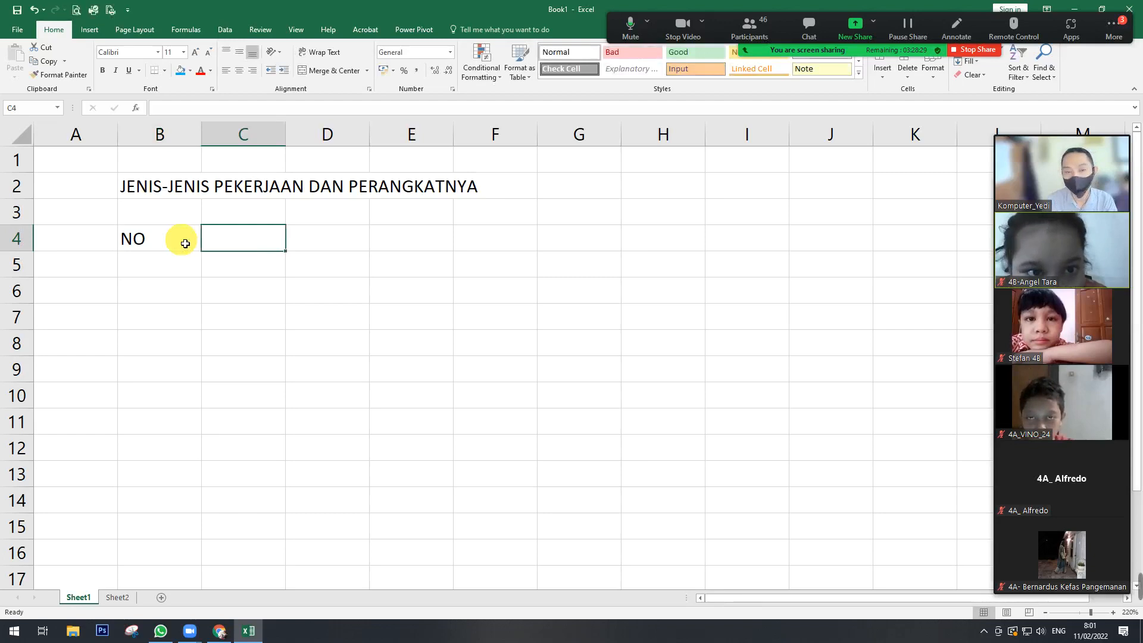
{"action": "type", "text": "JE"}
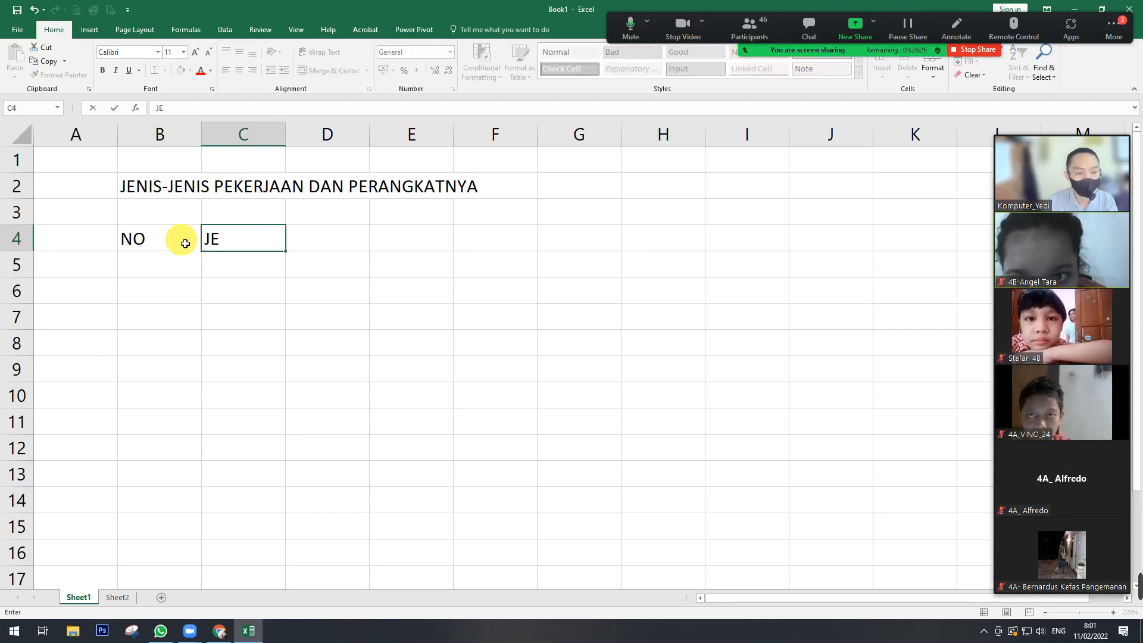
{"action": "type", "text": "NIS PE"}
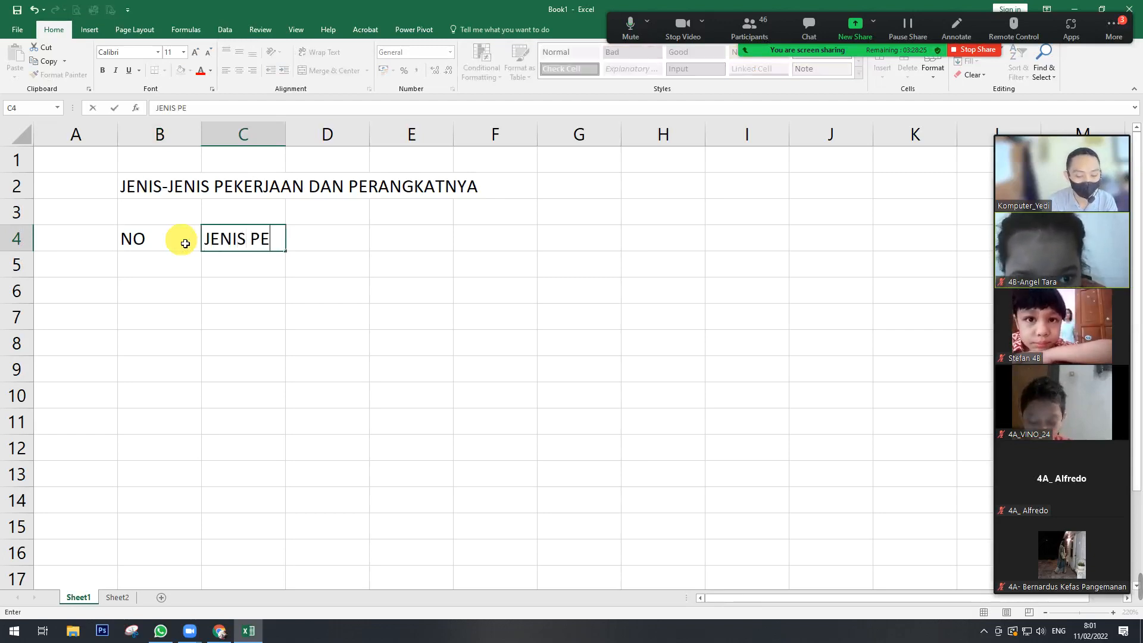
{"action": "type", "text": "KERJAAN"}
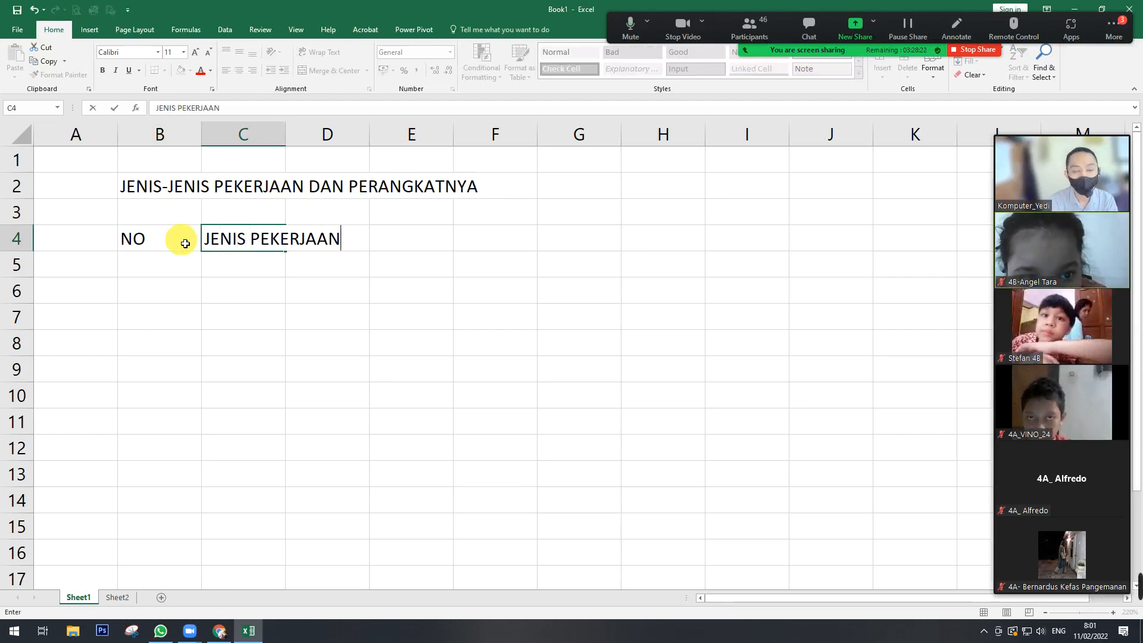
{"action": "key", "text": "Tab"}
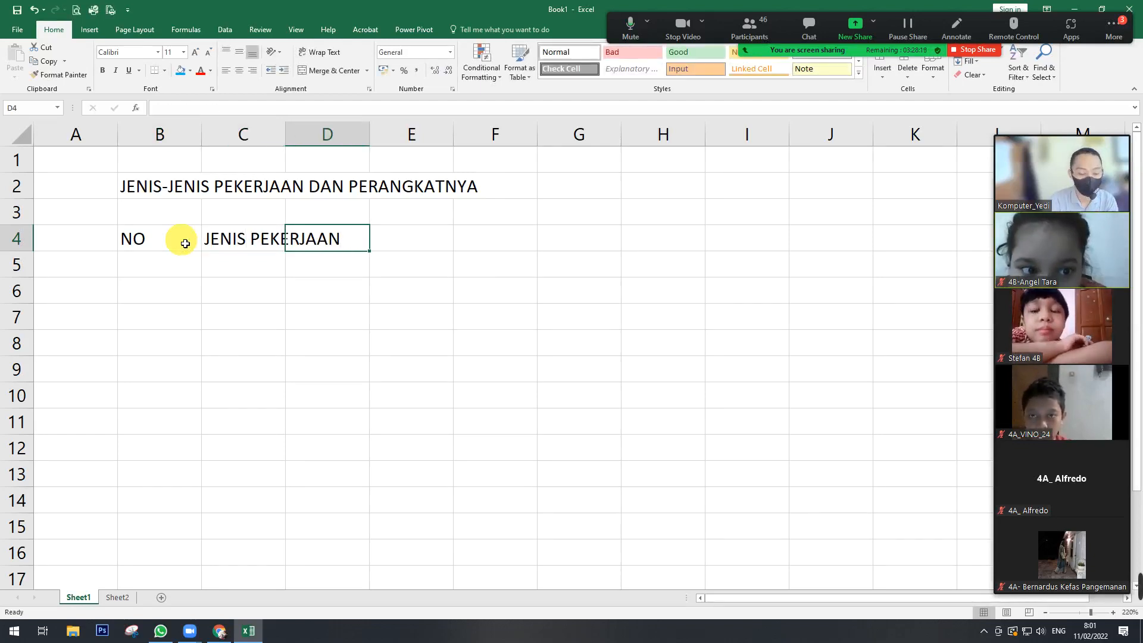
- Enter the headers "PERANGKAT" in cell D4 and "GAMBAR PERANGKAT" in cell E4
{"action": "type", "text": "PERANG"}
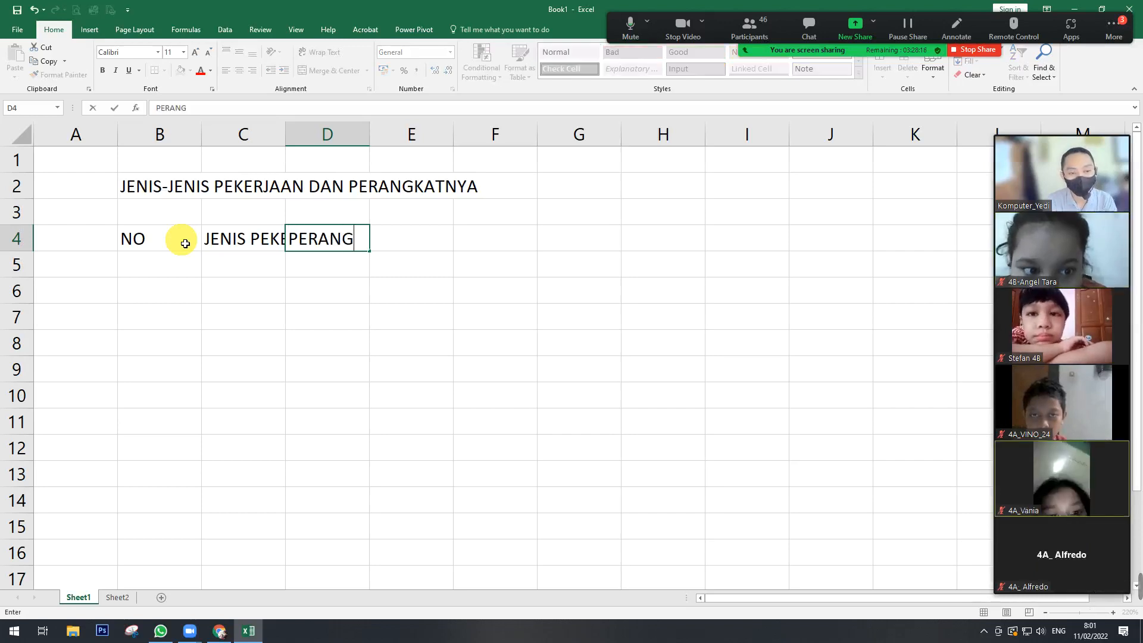
{"action": "type", "text": "KAT"}
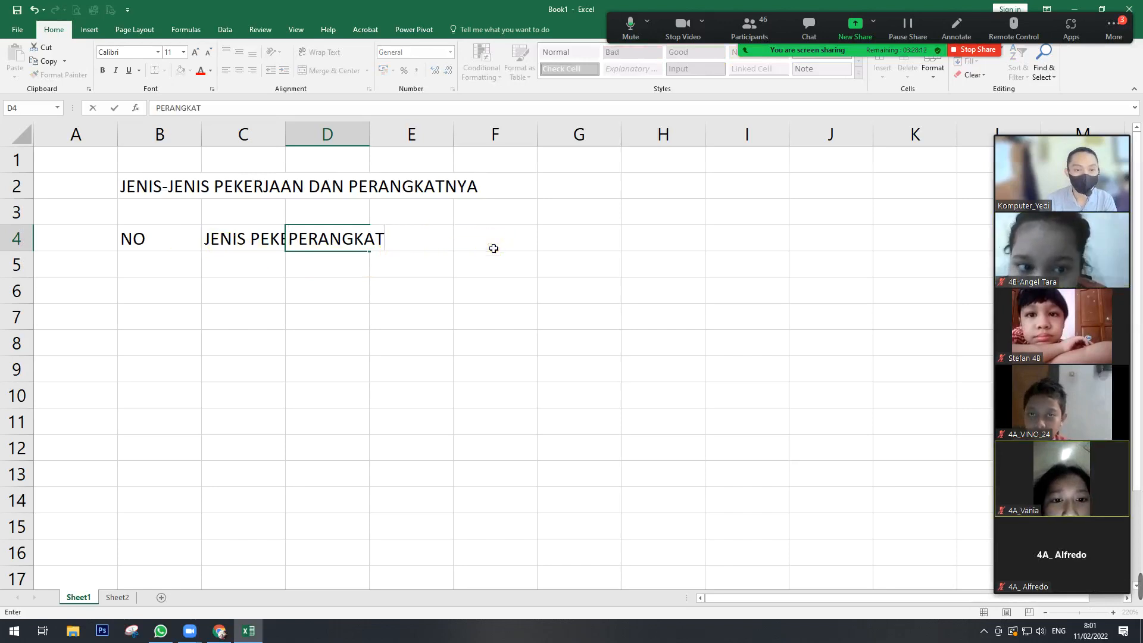
{"action": "left_click", "coordinate": [432, 240]}
{"action": "left_click", "coordinate": [432, 241]}
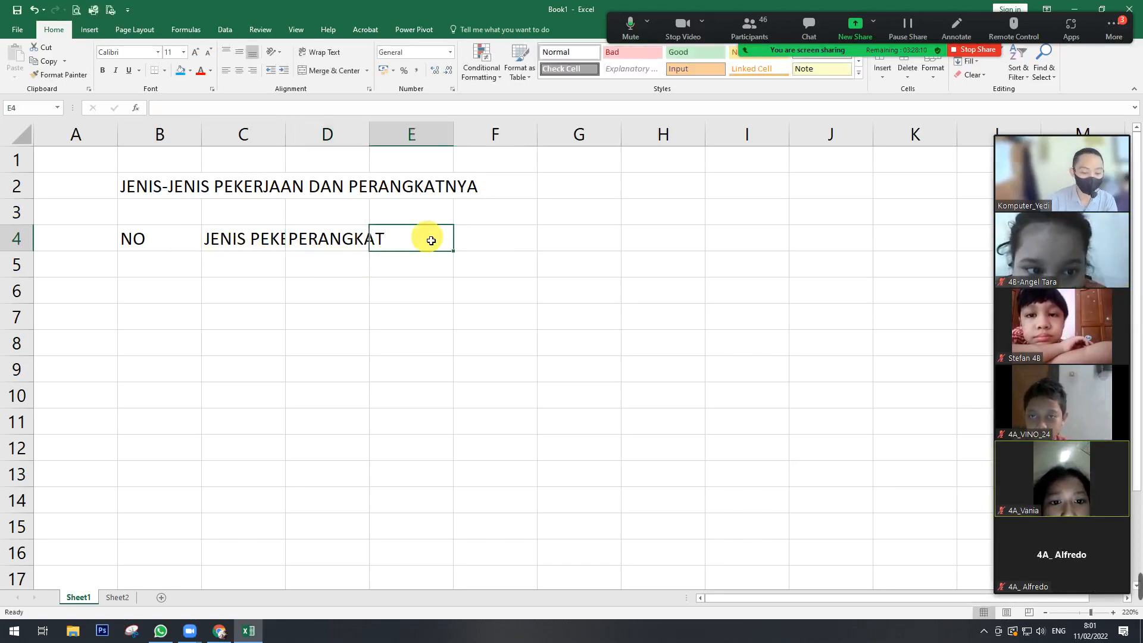
{"action": "type", "text": "GAMBAR"}
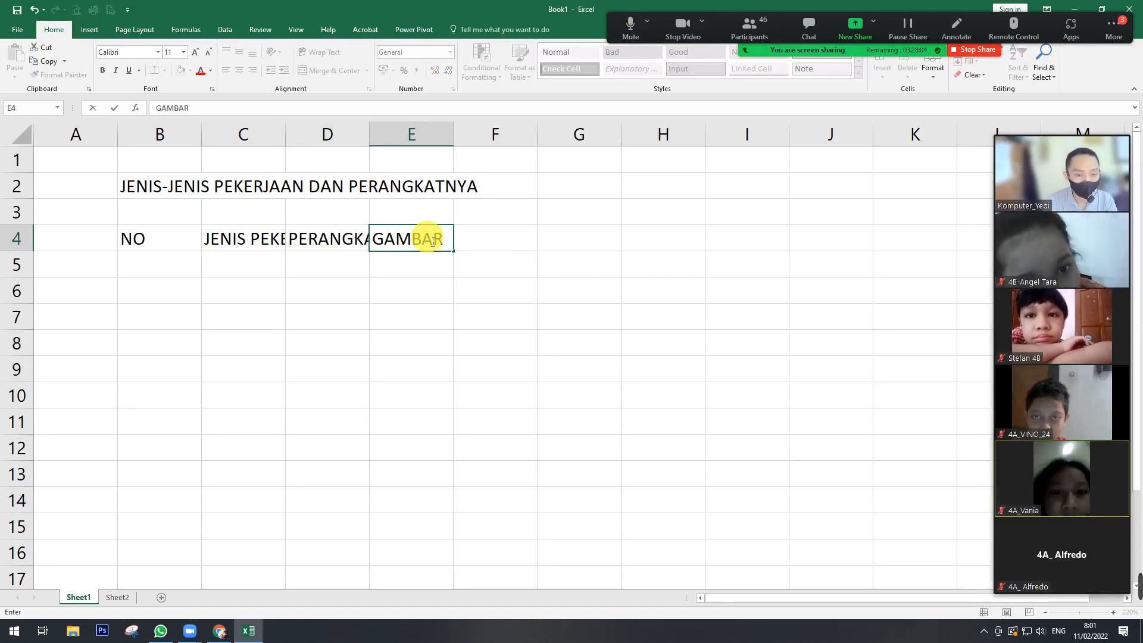
{"action": "type", "text": "PERANKGA"}
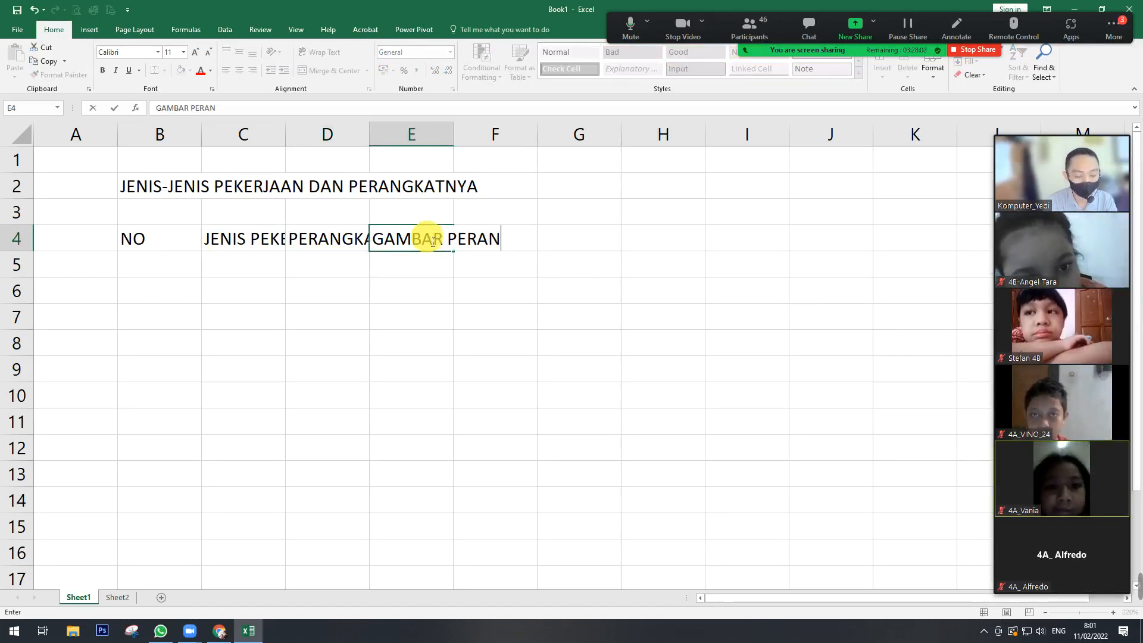
{"action": "key", "text": "BackSpace"}
{"action": "key", "text": "BackSpace"}
{"action": "key", "text": "BackSpace"}
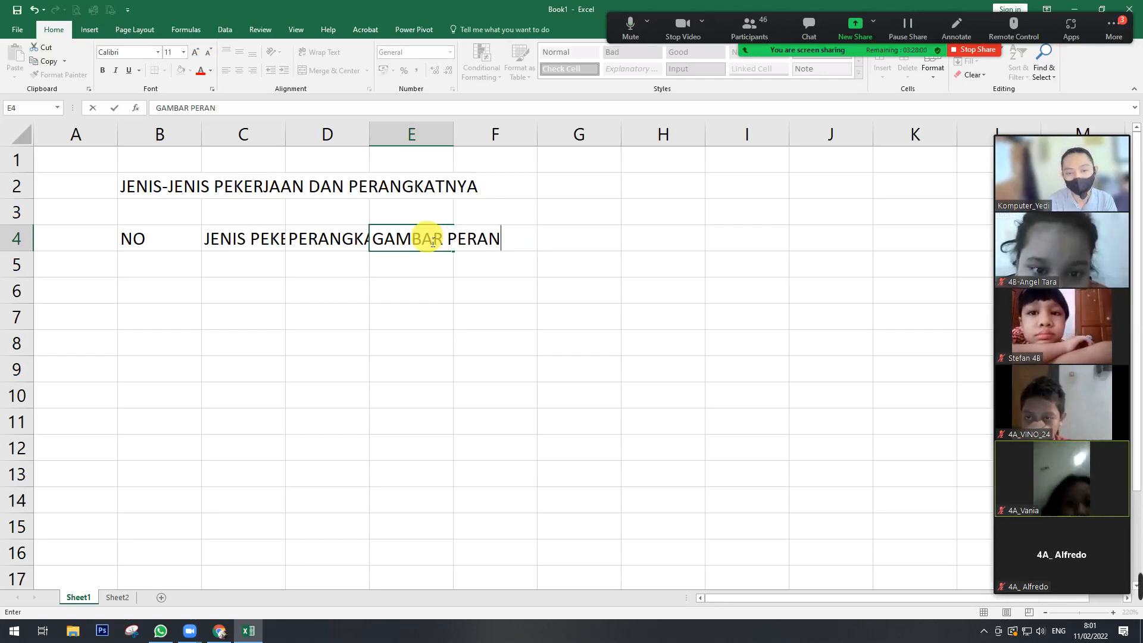
{"action": "type", "text": "GKAT"}
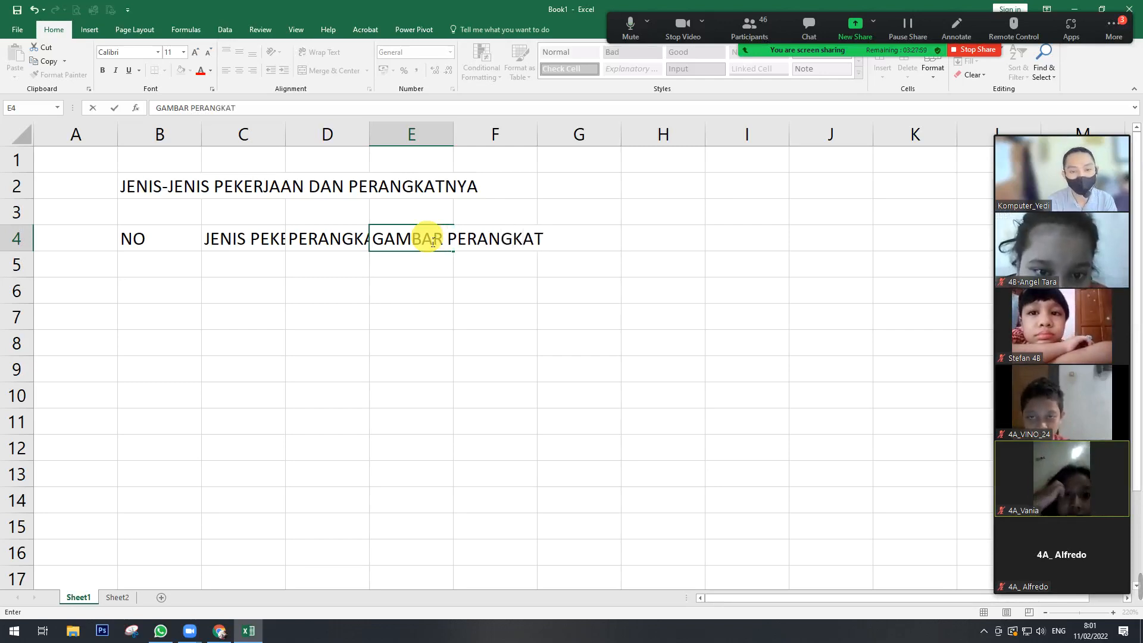
{"action": "key", "text": "Return"}
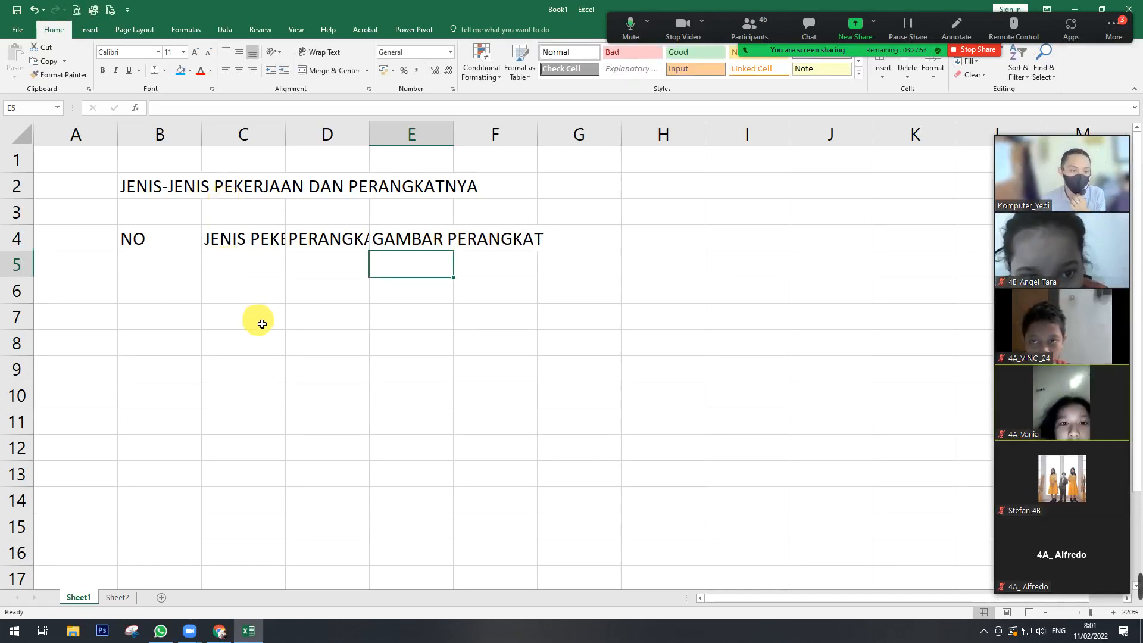
{"action": "left_click_drag", "start_coordinate": [141, 242], "coordinate": [498, 249]}
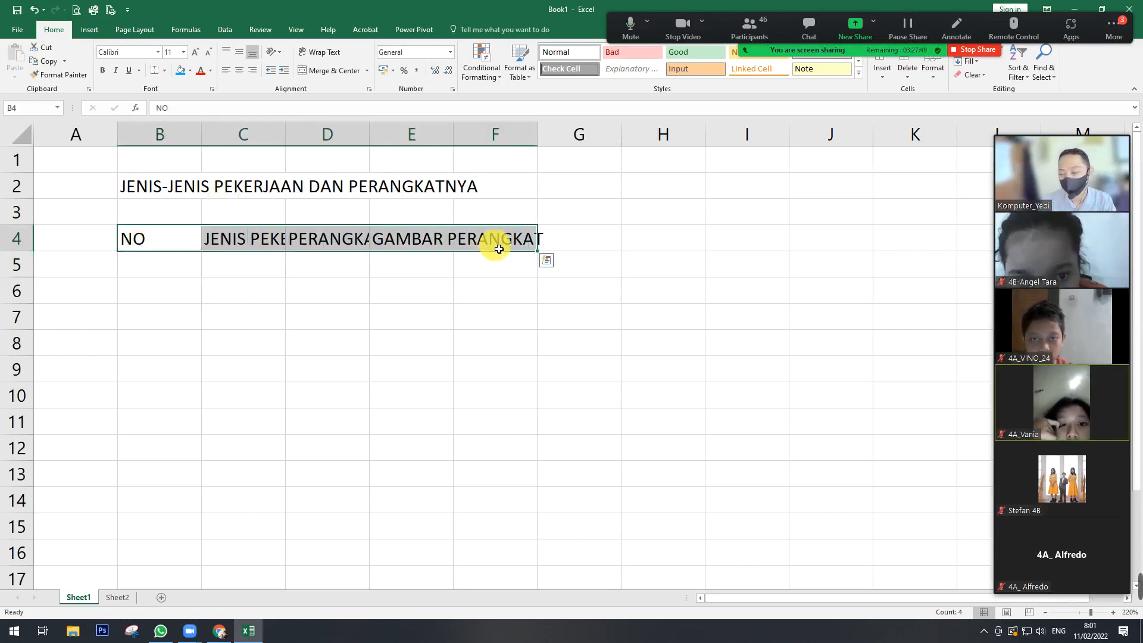
{"action": "left_click", "coordinate": [181, 249]}
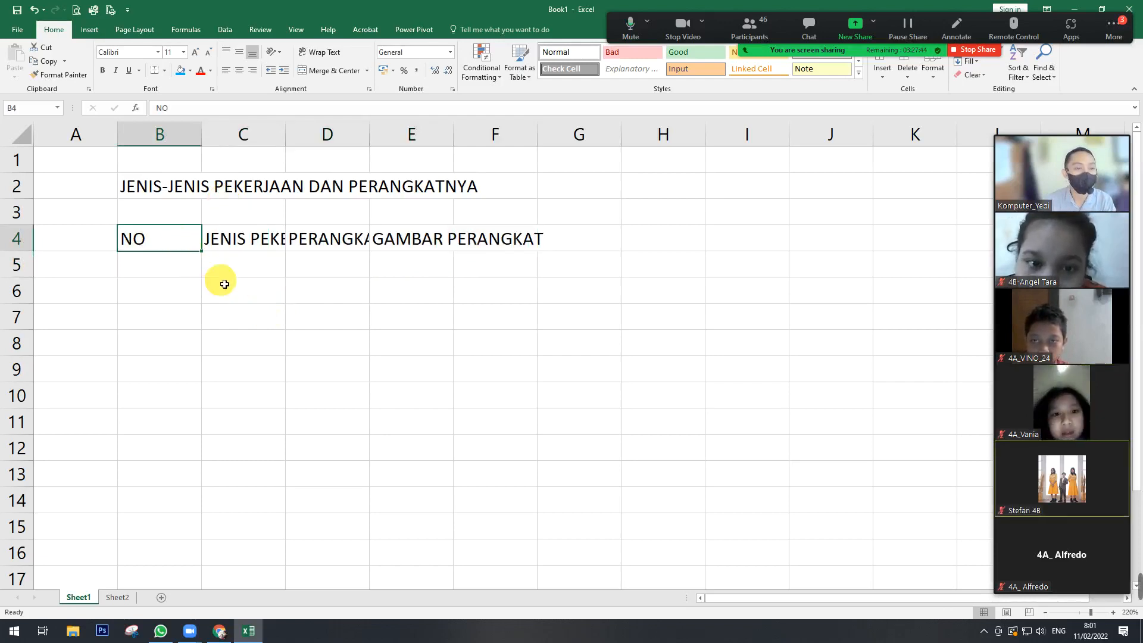
{"action": "left_click", "coordinate": [225, 284]}
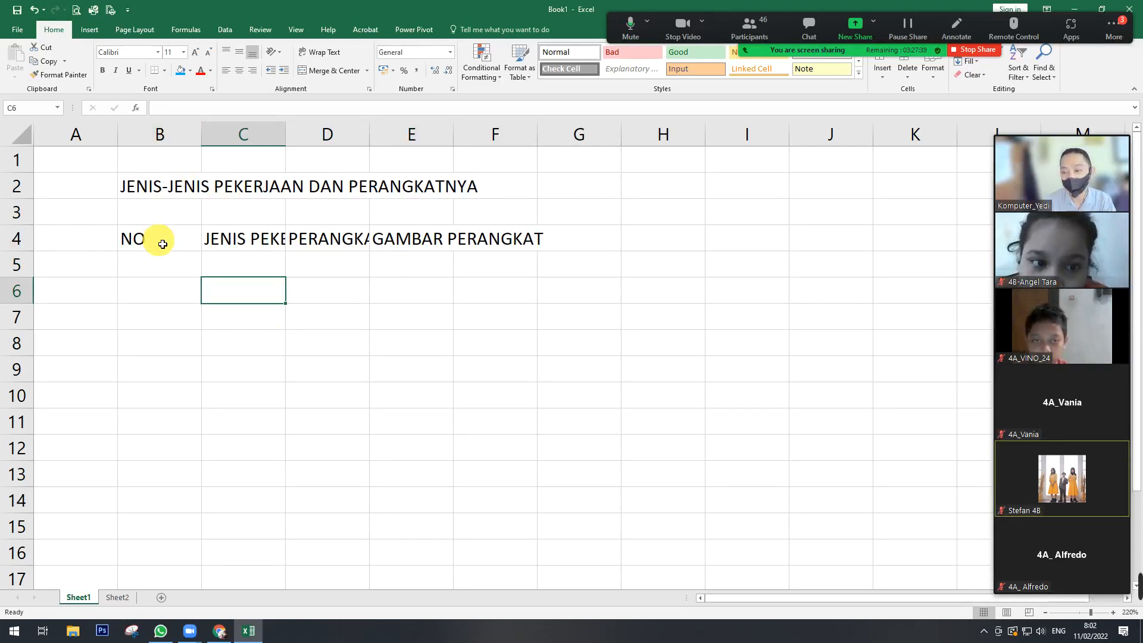
{"action": "left_click", "coordinate": [176, 147]}
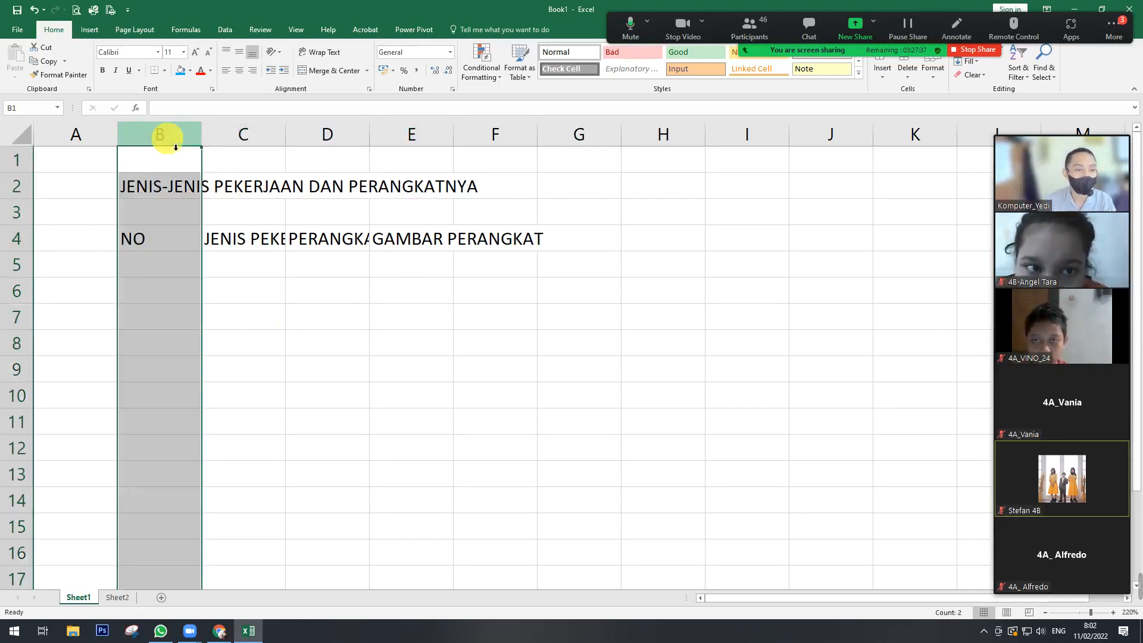
{"action": "left_click", "coordinate": [266, 295]}
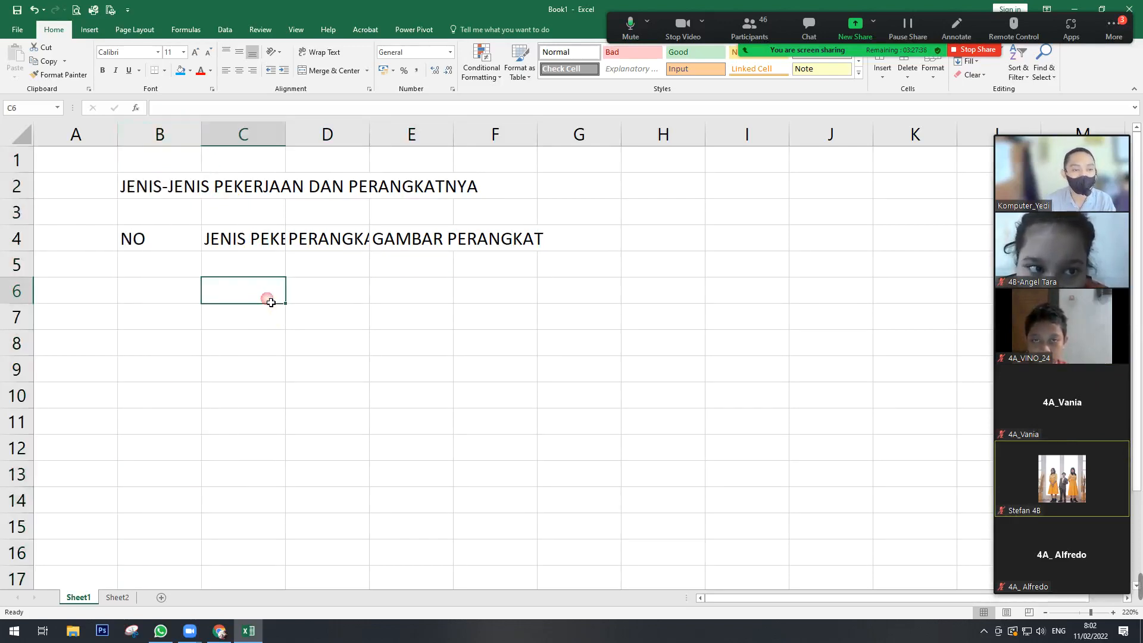
- Set the width of column B, which holds the NO header, to 3
{"action": "left_click", "coordinate": [176, 143]}
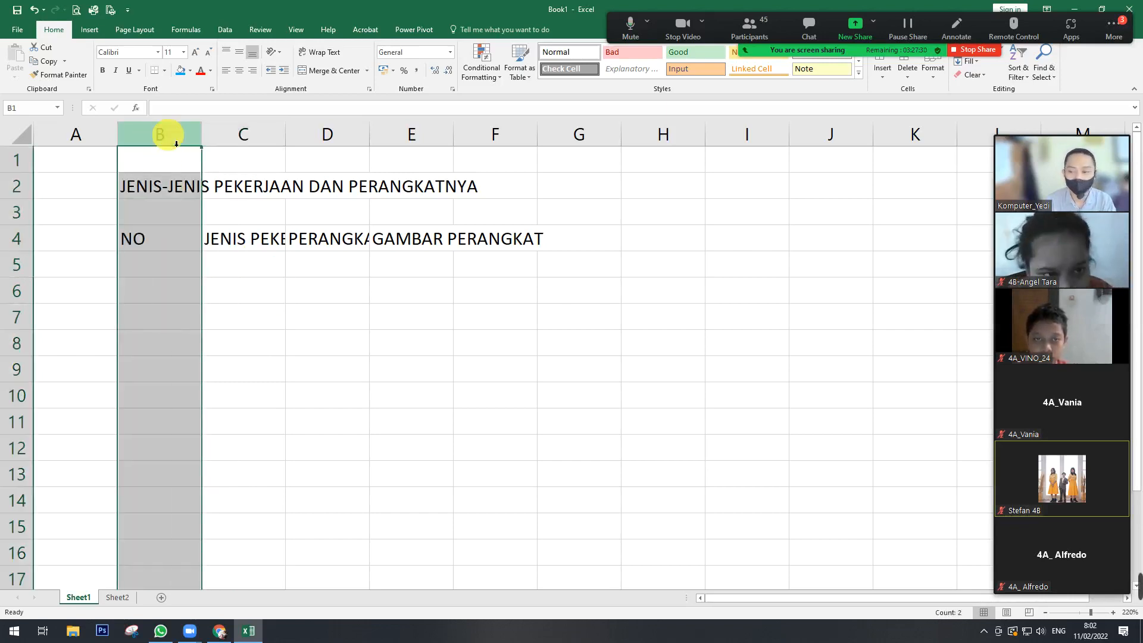
{"action": "right_click", "coordinate": [168, 138]}
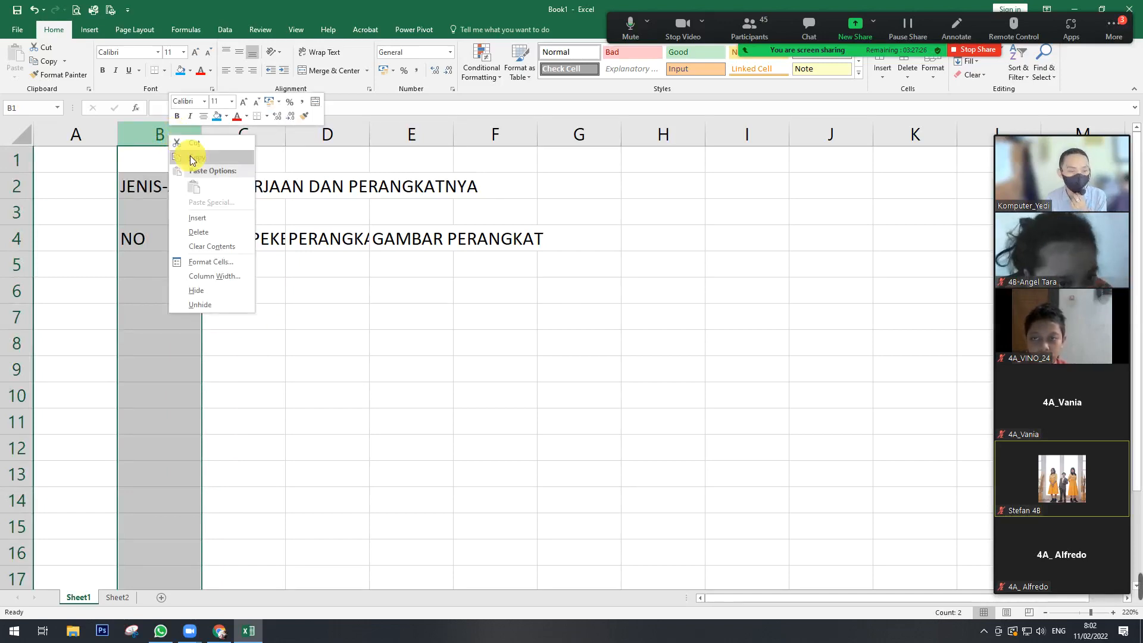
{"action": "left_click", "coordinate": [221, 276]}
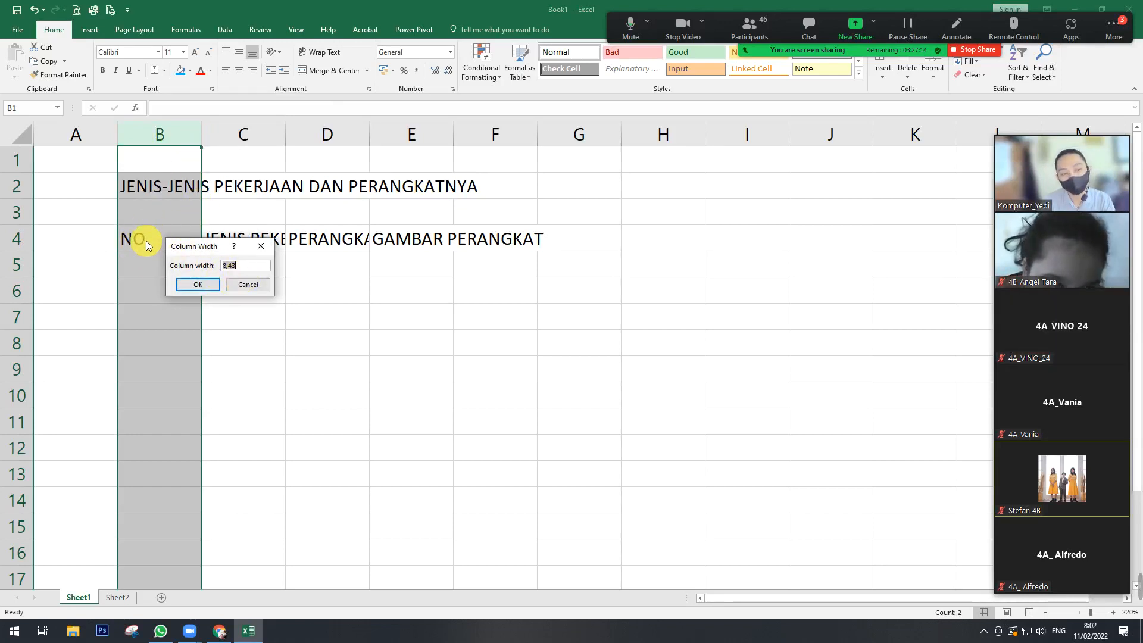
{"action": "type", "text": "3"}
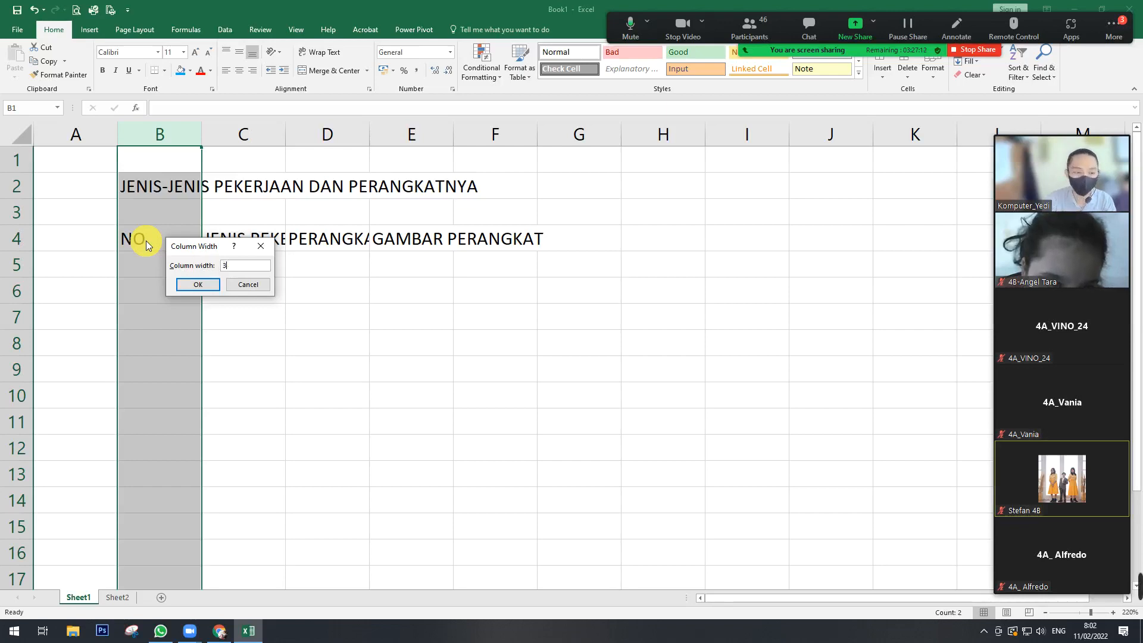
{"action": "left_click", "coordinate": [210, 287]}
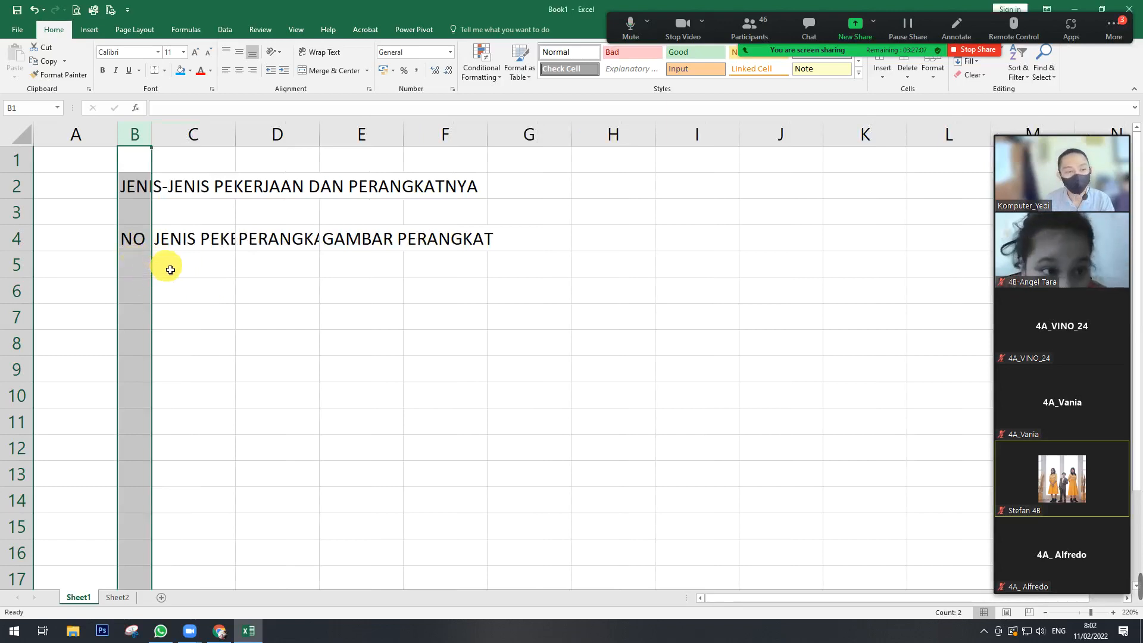
- Widen column C so the JENIS PEKERJAAN header fits fully inside its cell
{"action": "left_click", "coordinate": [209, 252]}
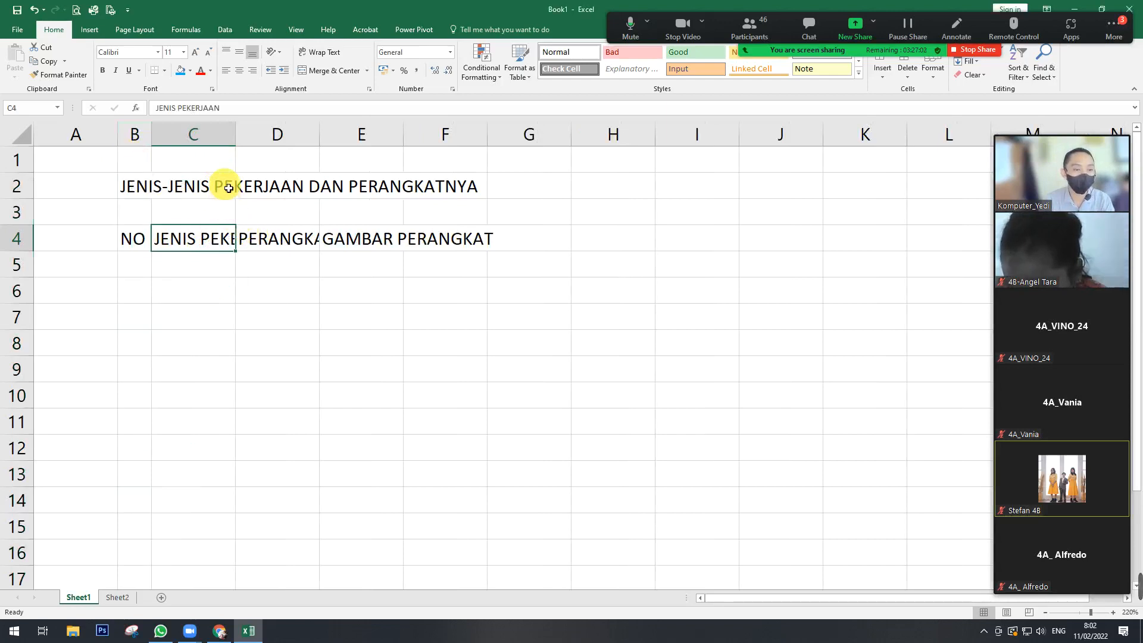
{"action": "left_click", "coordinate": [222, 147]}
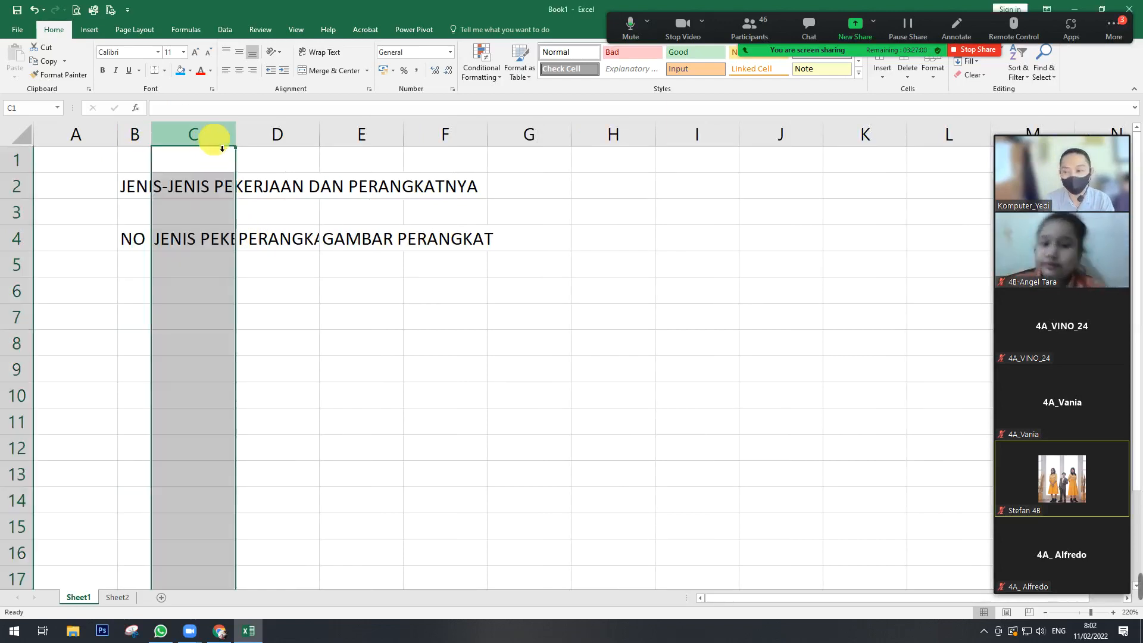
{"action": "left_click", "coordinate": [199, 263]}
{"action": "left_click", "coordinate": [211, 140]}
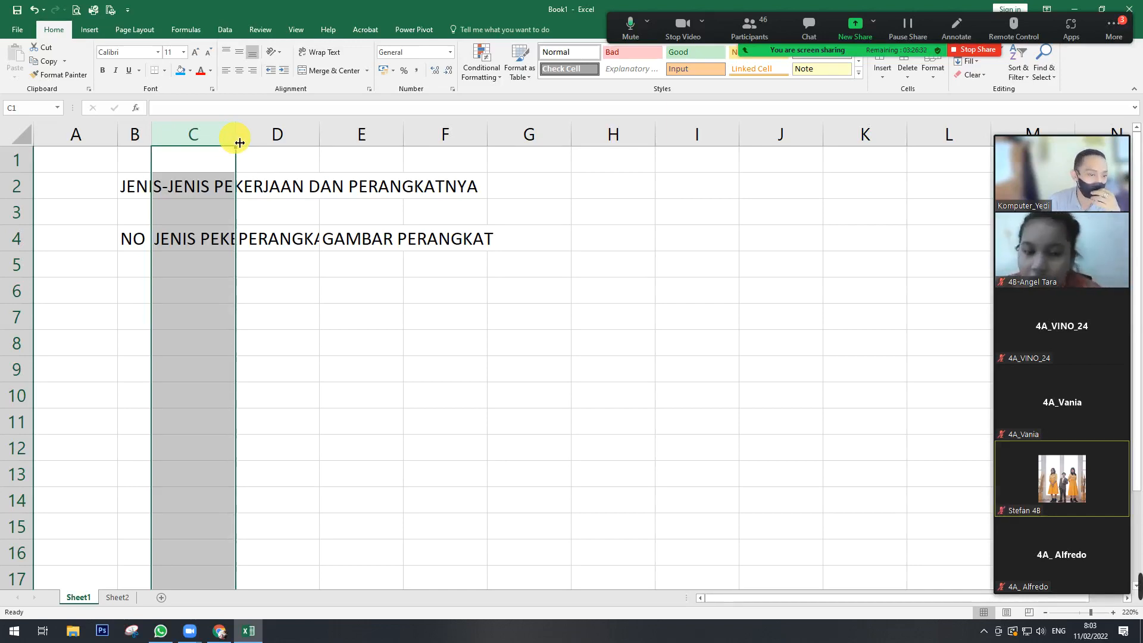
{"action": "left_click_drag", "start_coordinate": [239, 143], "coordinate": [240, 143]}
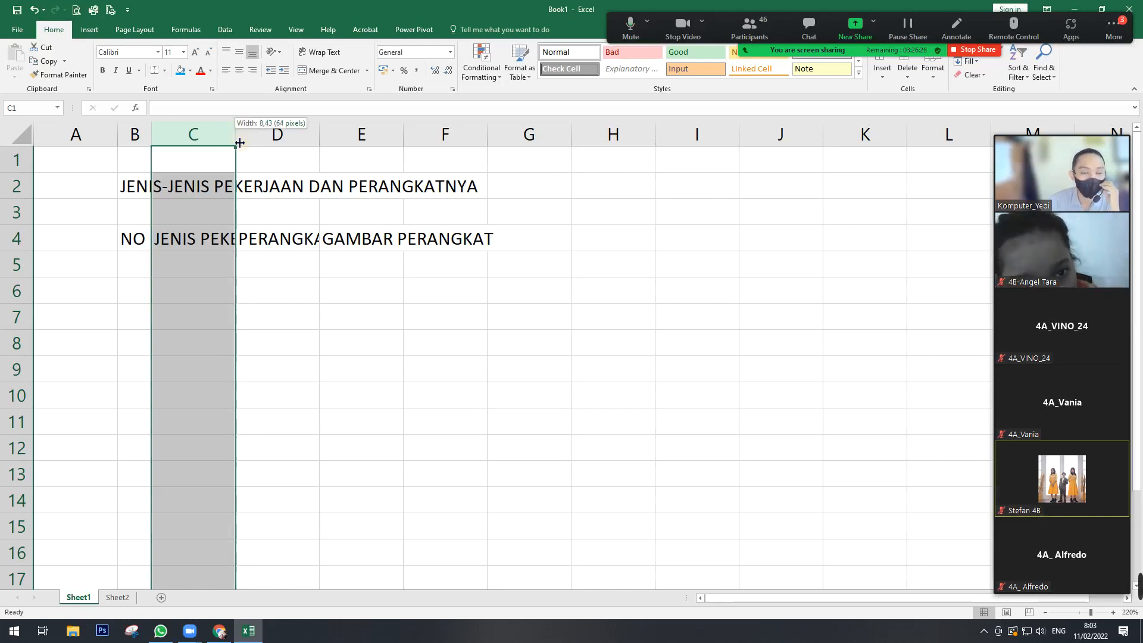
{"action": "left_click_drag", "start_coordinate": [240, 143], "coordinate": [314, 152]}
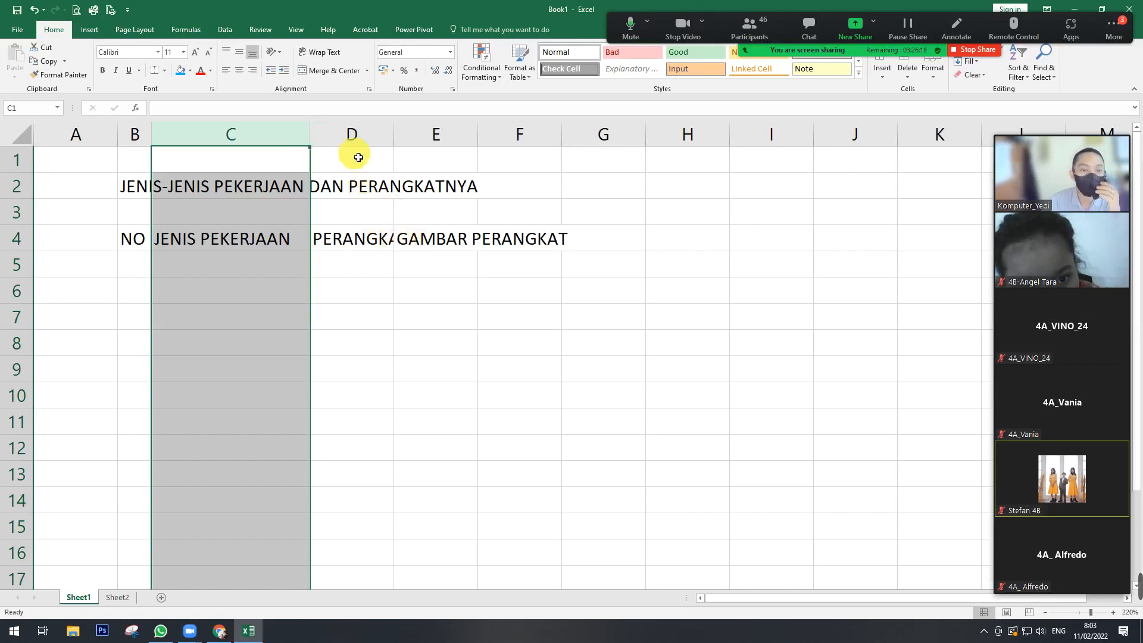
- Widen columns D and E together to fit the PERANGKAT header, and widen column E a little further
{"action": "left_click_drag", "start_coordinate": [362, 149], "coordinate": [513, 145]}
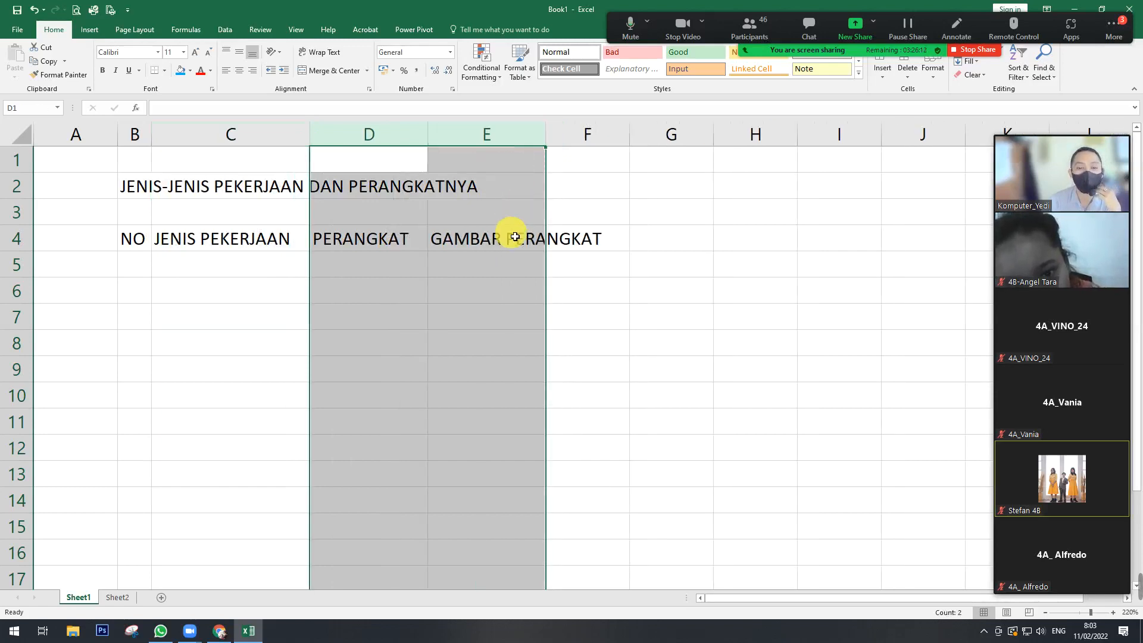
{"action": "left_click", "coordinate": [509, 296]}
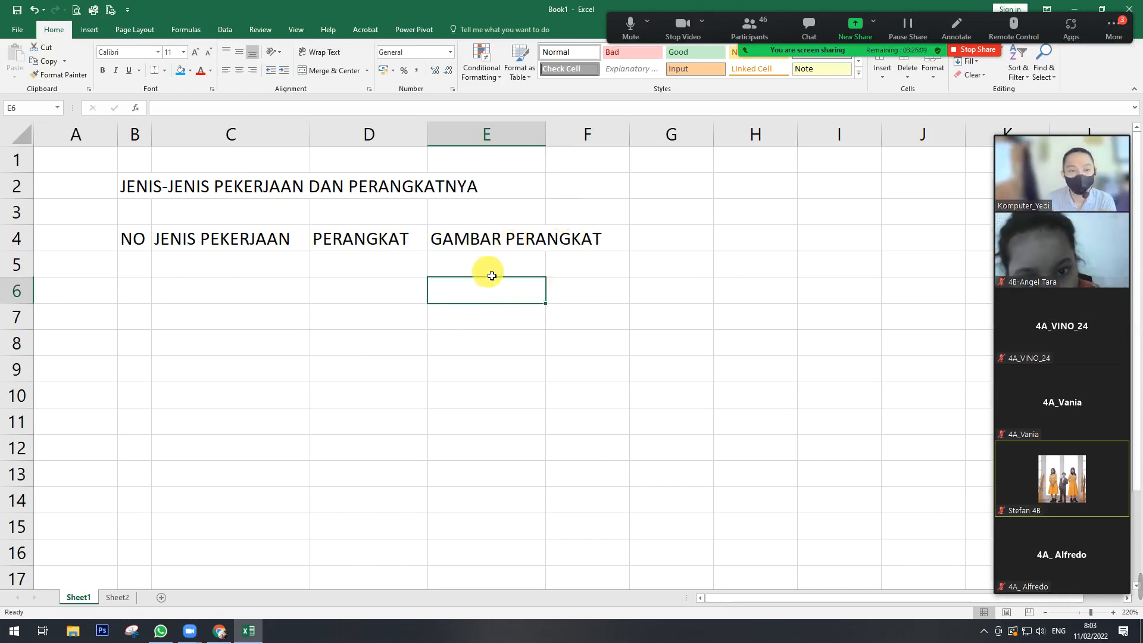
{"action": "left_click", "coordinate": [524, 248]}
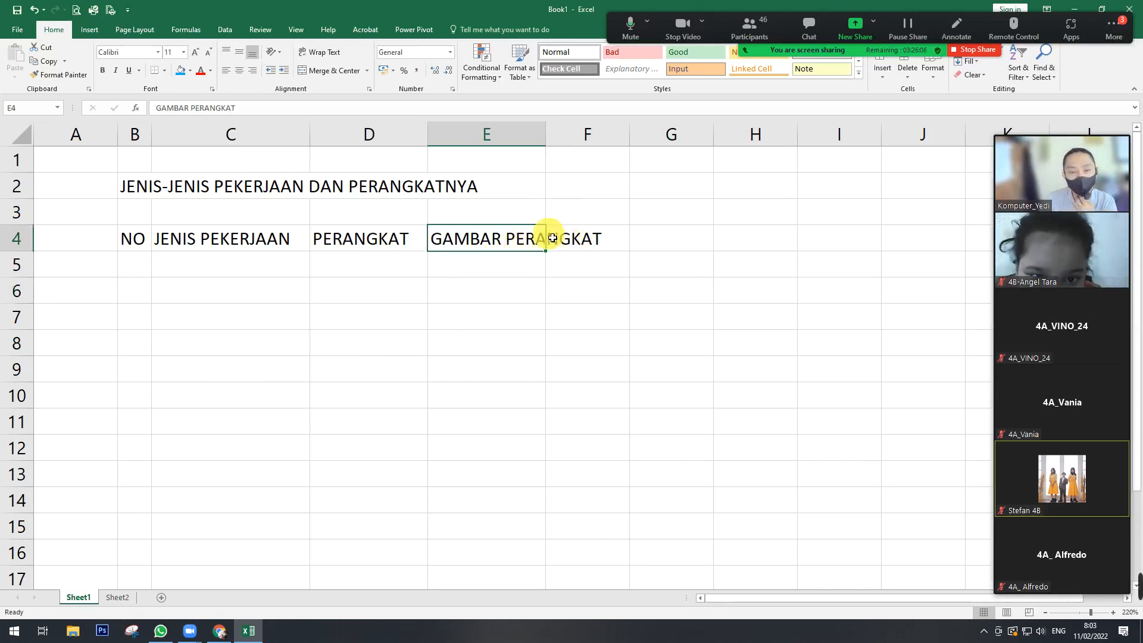
{"action": "left_click_drag", "start_coordinate": [547, 132], "coordinate": [573, 138]}
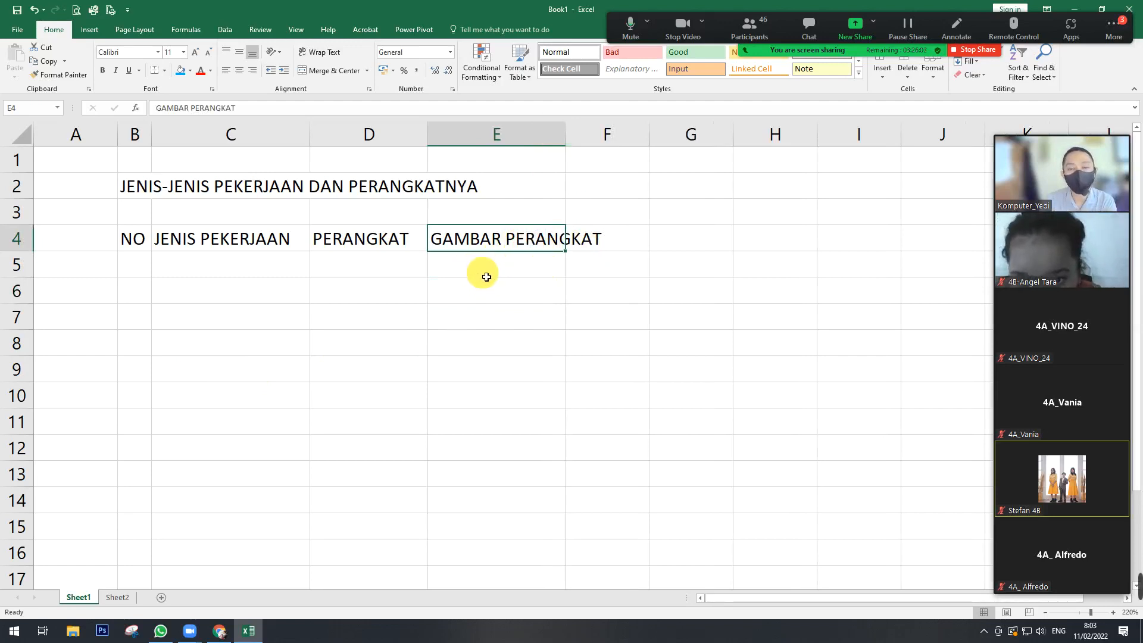
- Center the headers in B4:E4 horizontally and vertically, and wrap the GAMBAR PERANGKAT text in cell E4
{"action": "left_click_drag", "start_coordinate": [128, 238], "coordinate": [470, 246]}
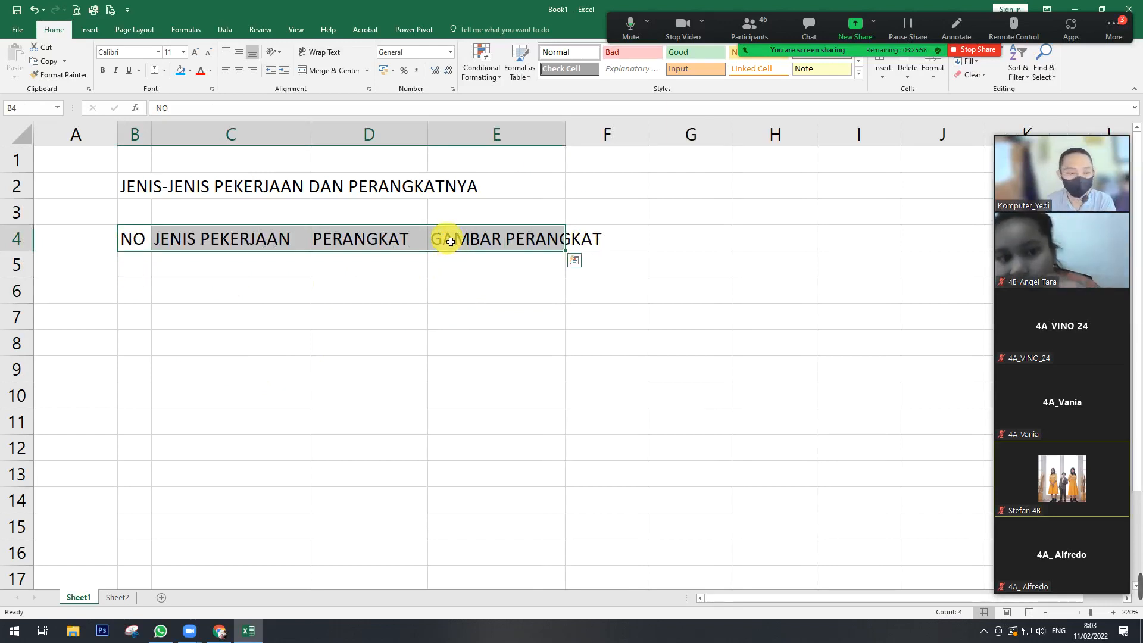
{"action": "left_click", "coordinate": [263, 268]}
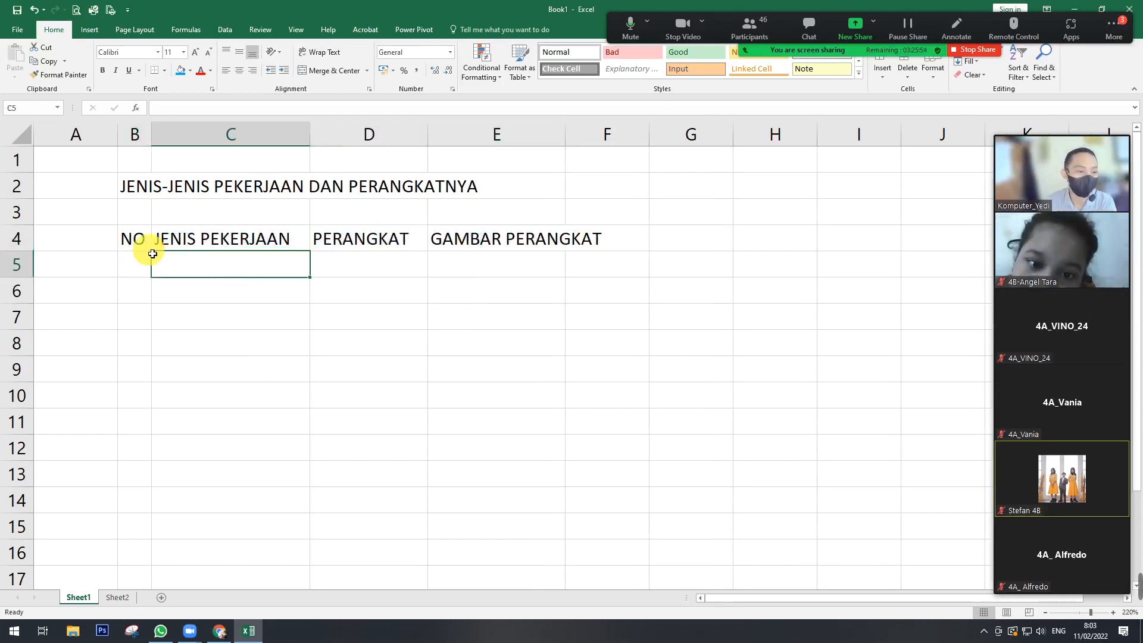
{"action": "left_click_drag", "start_coordinate": [140, 247], "coordinate": [554, 238]}
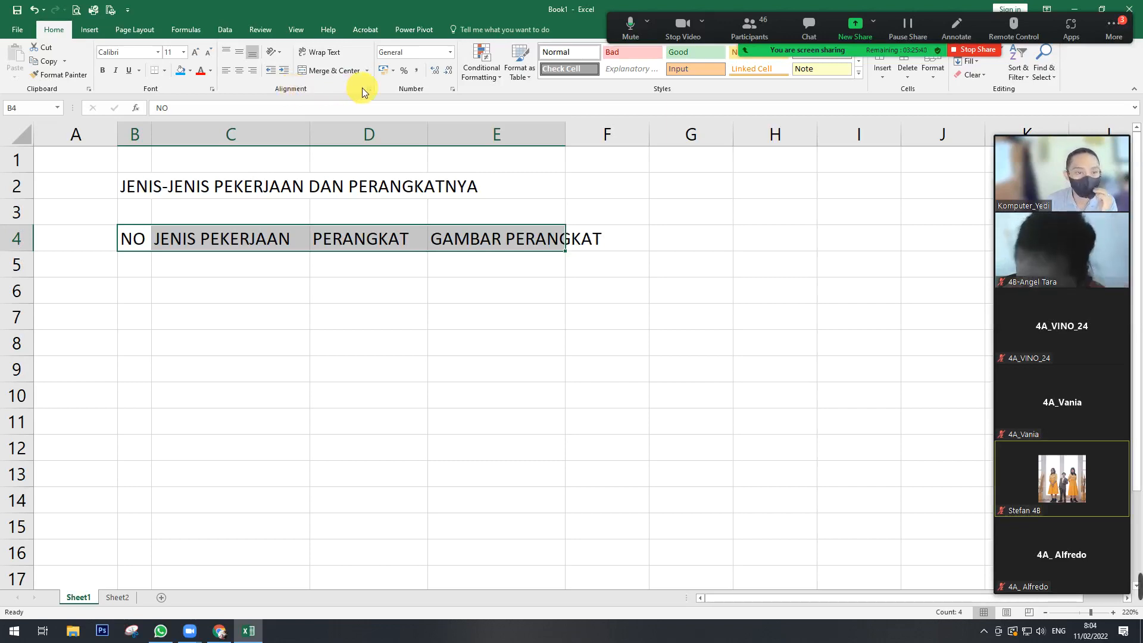
{"action": "left_click", "coordinate": [238, 51]}
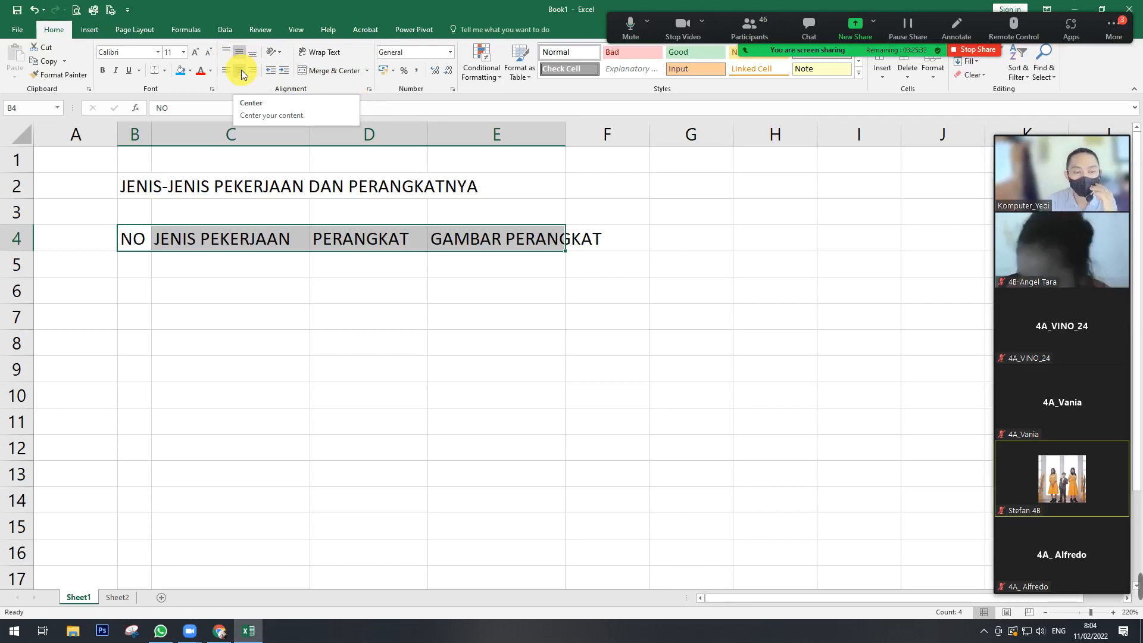
{"action": "left_click", "coordinate": [241, 71]}
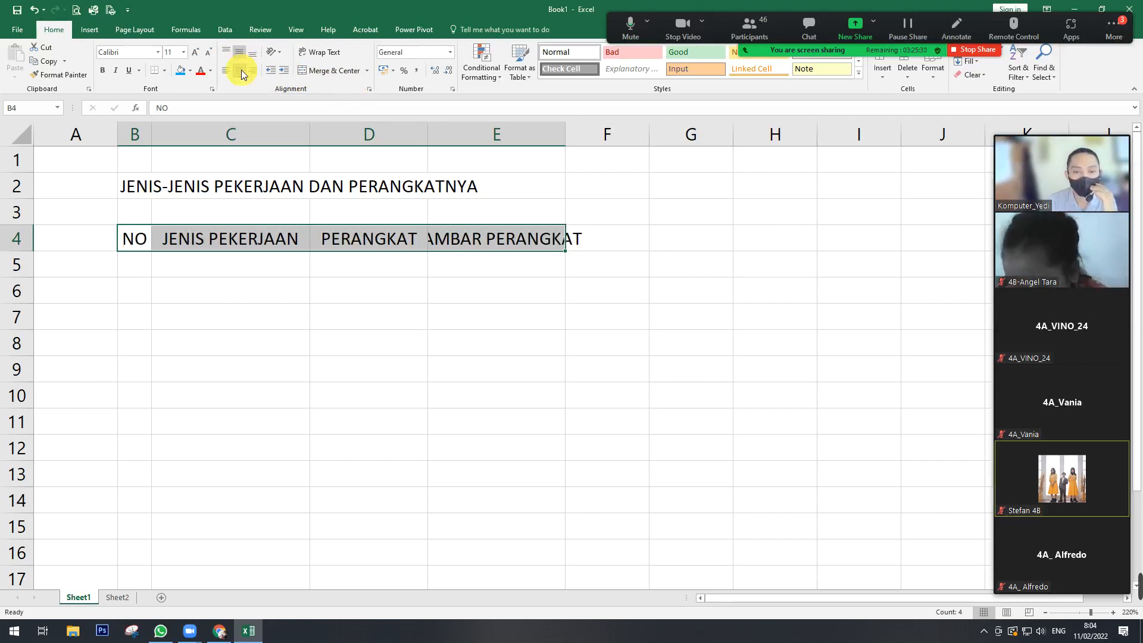
{"action": "left_click", "coordinate": [423, 297]}
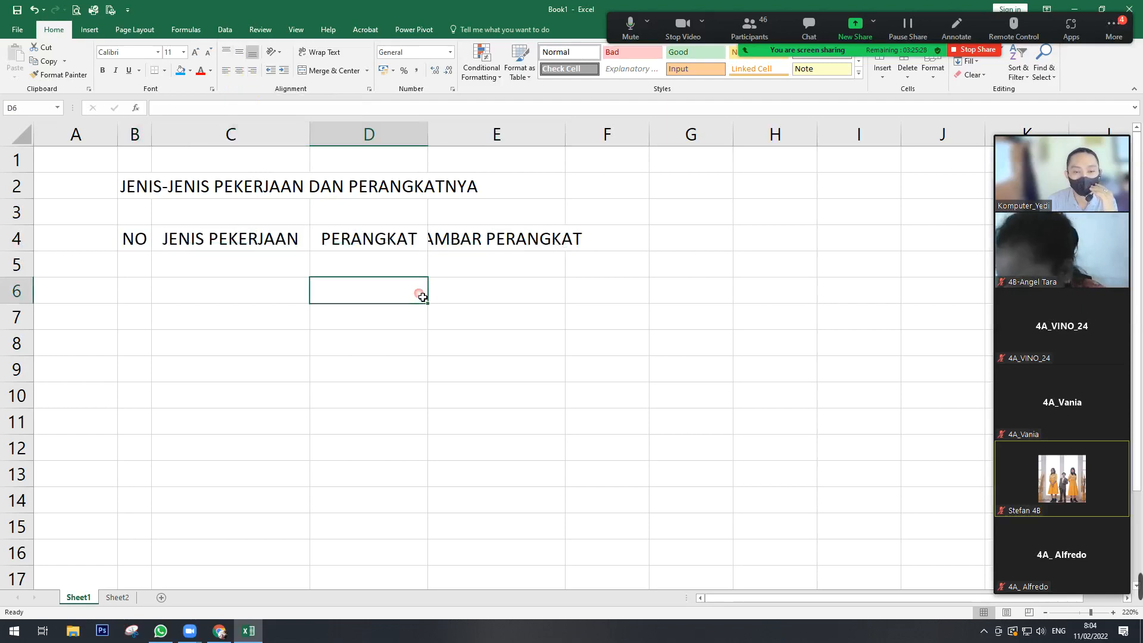
{"action": "left_click", "coordinate": [477, 244]}
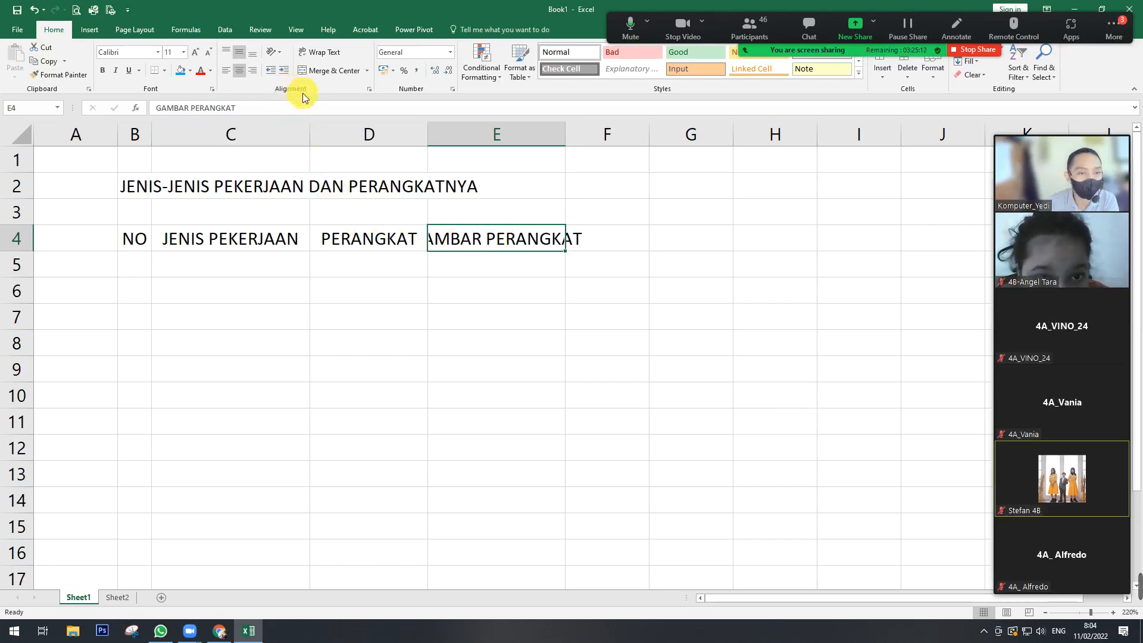
{"action": "left_click", "coordinate": [304, 54]}
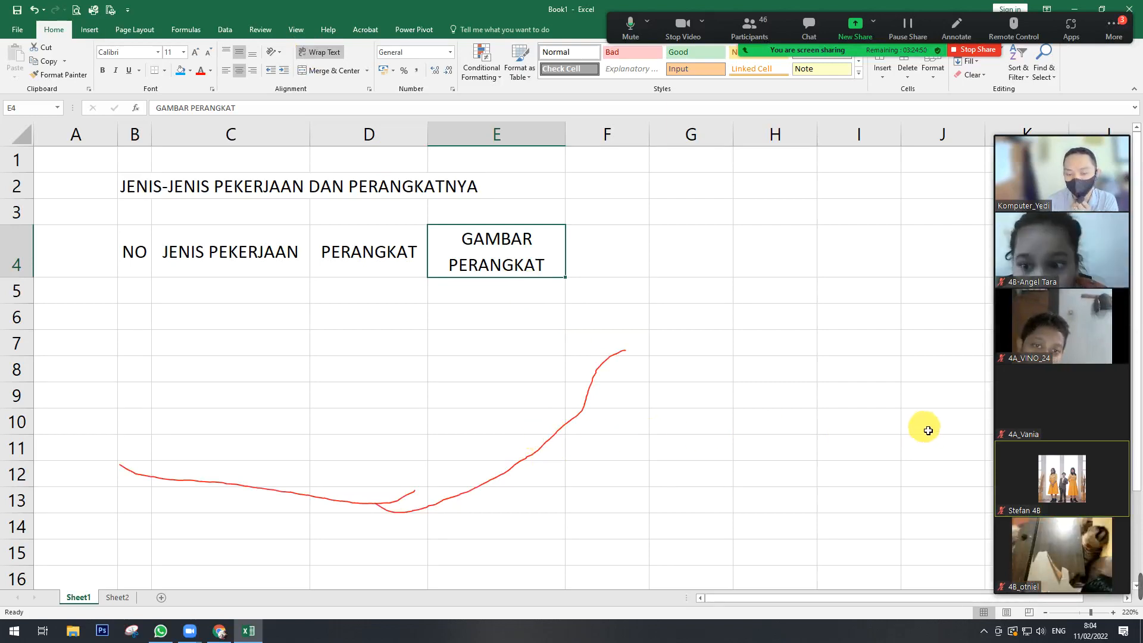
- Stop the Zoom screen share and share the "Book1 - Excel" window again
{"action": "mouse_move", "coordinate": [1055, 396]}
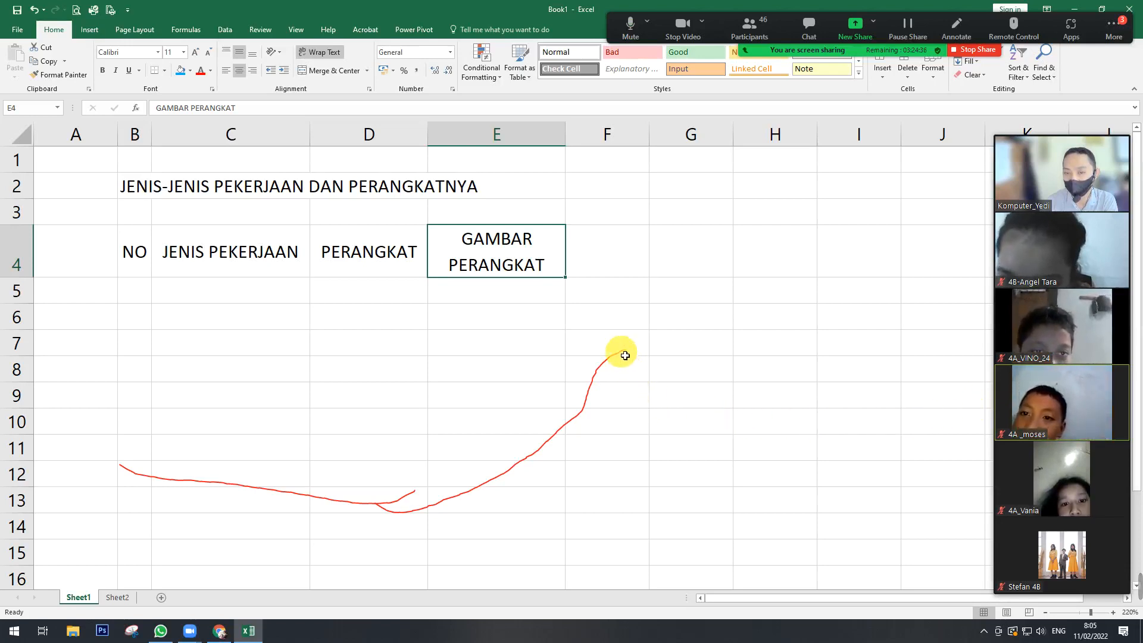
{"action": "left_click", "coordinate": [980, 50]}
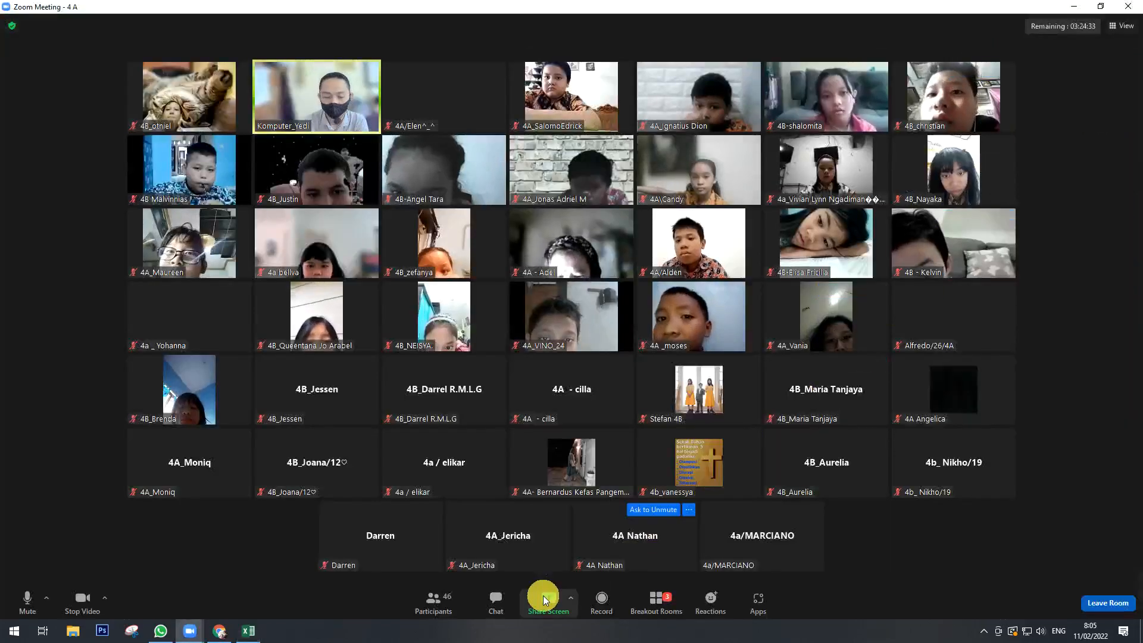
{"action": "left_click", "coordinate": [543, 599]}
{"action": "left_click", "coordinate": [646, 324]}
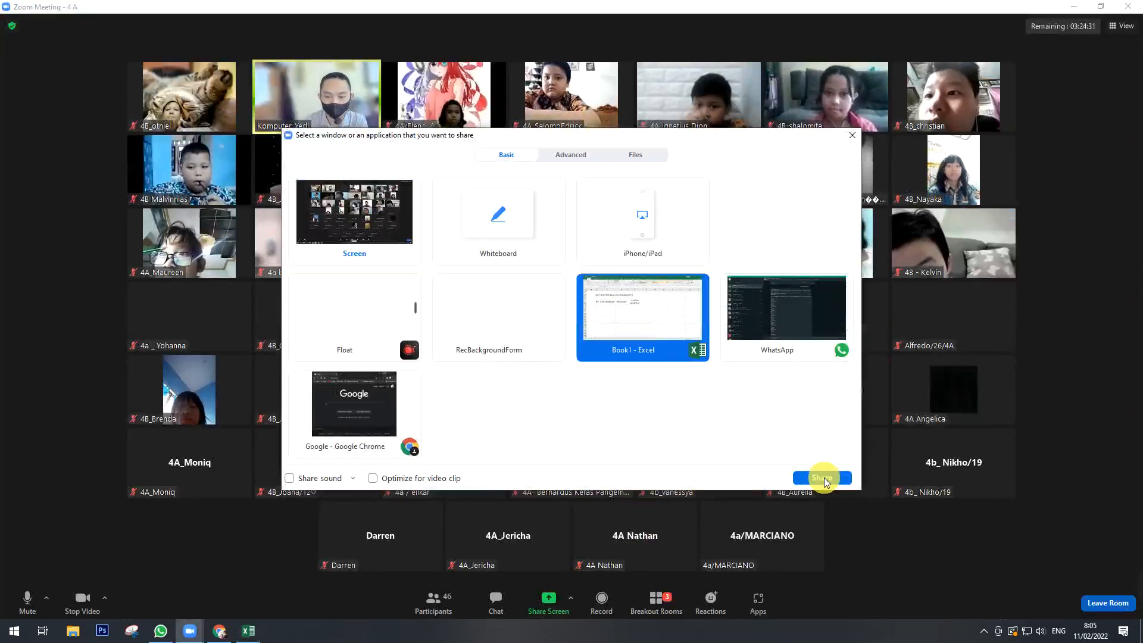
{"action": "left_click", "coordinate": [891, 475]}
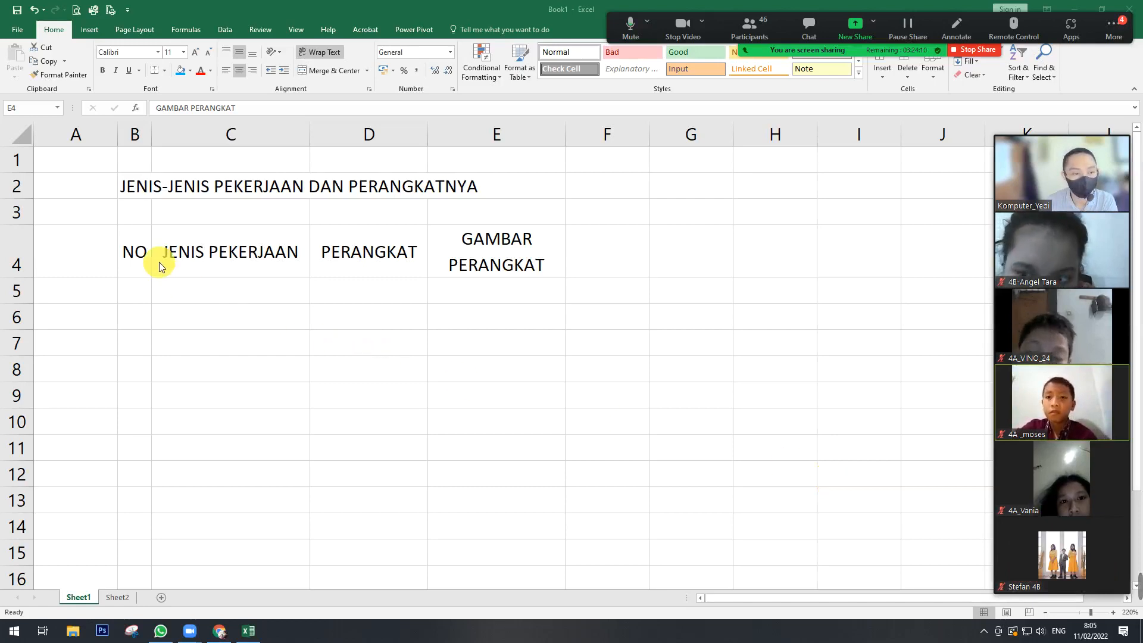
- Merge and center the title "JENIS-JENIS PEKERJAAN DAN PERANGKATNYA" across cells B2:E2
{"action": "left_click", "coordinate": [142, 247]}
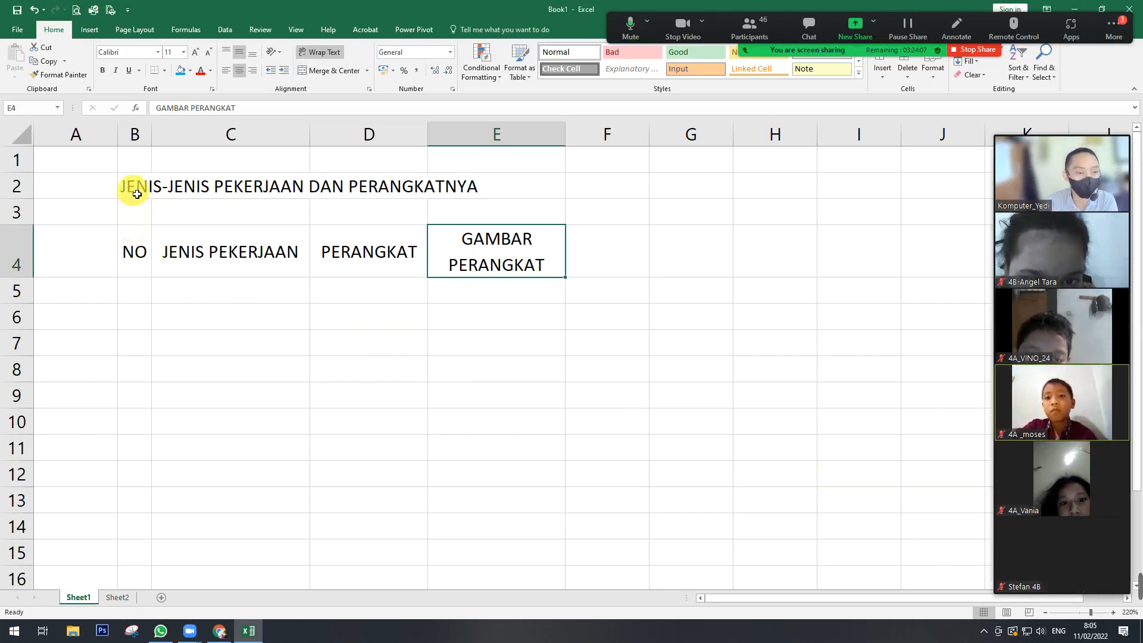
{"action": "left_click_drag", "start_coordinate": [136, 194], "coordinate": [528, 181]}
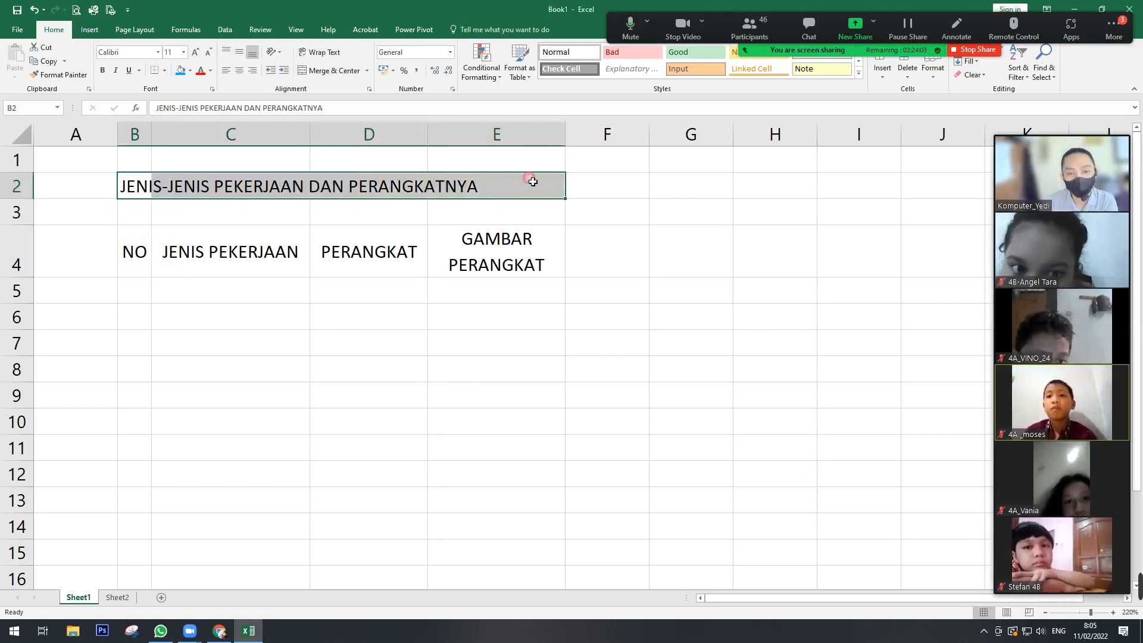
{"action": "left_click", "coordinate": [153, 188]}
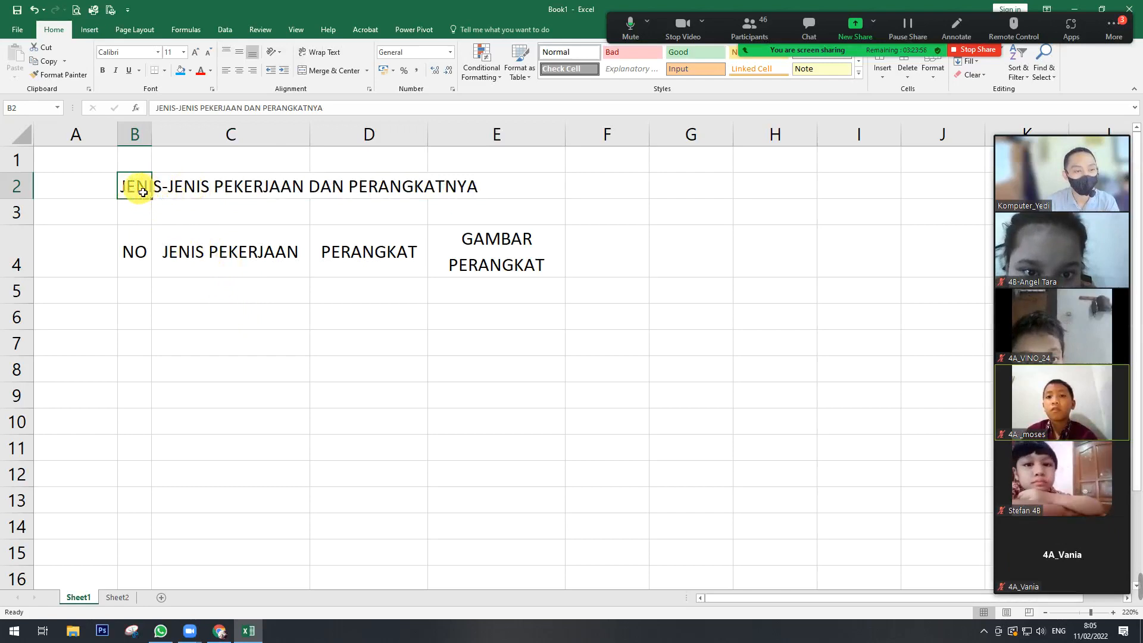
{"action": "left_click", "coordinate": [210, 184]}
{"action": "left_click", "coordinate": [424, 187]}
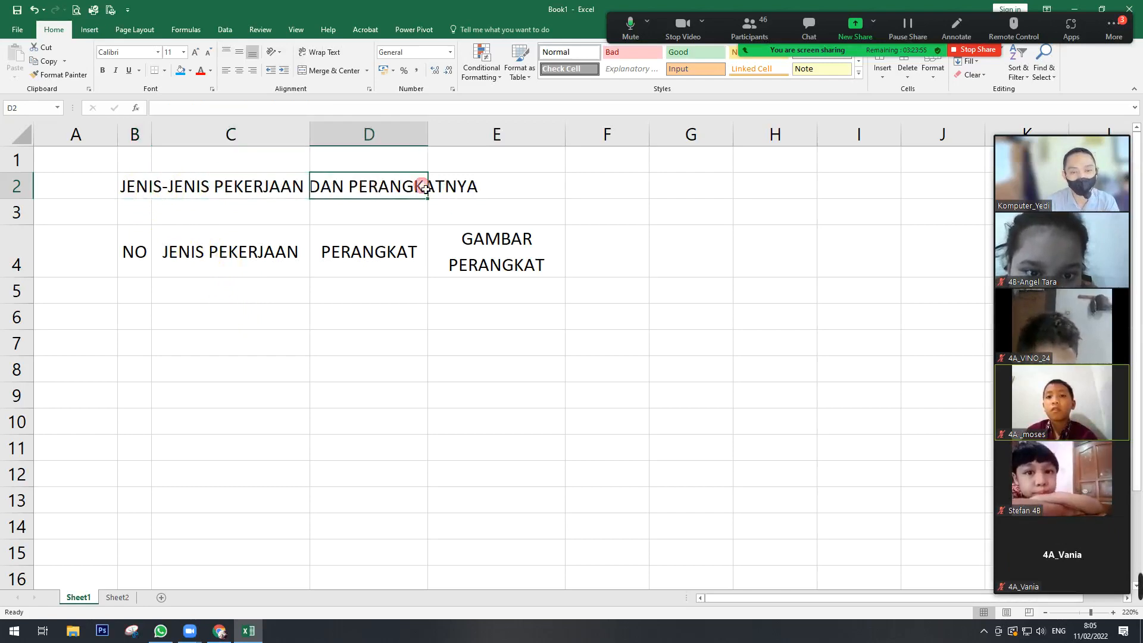
{"action": "left_click", "coordinate": [490, 186]}
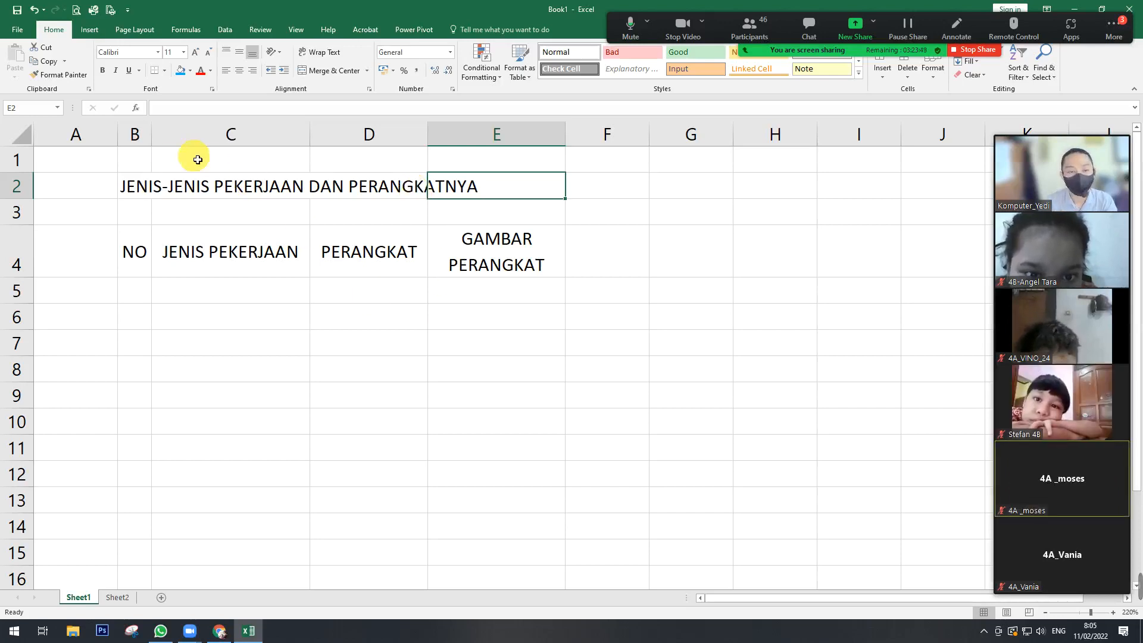
{"action": "left_click_drag", "start_coordinate": [136, 189], "coordinate": [480, 186]}
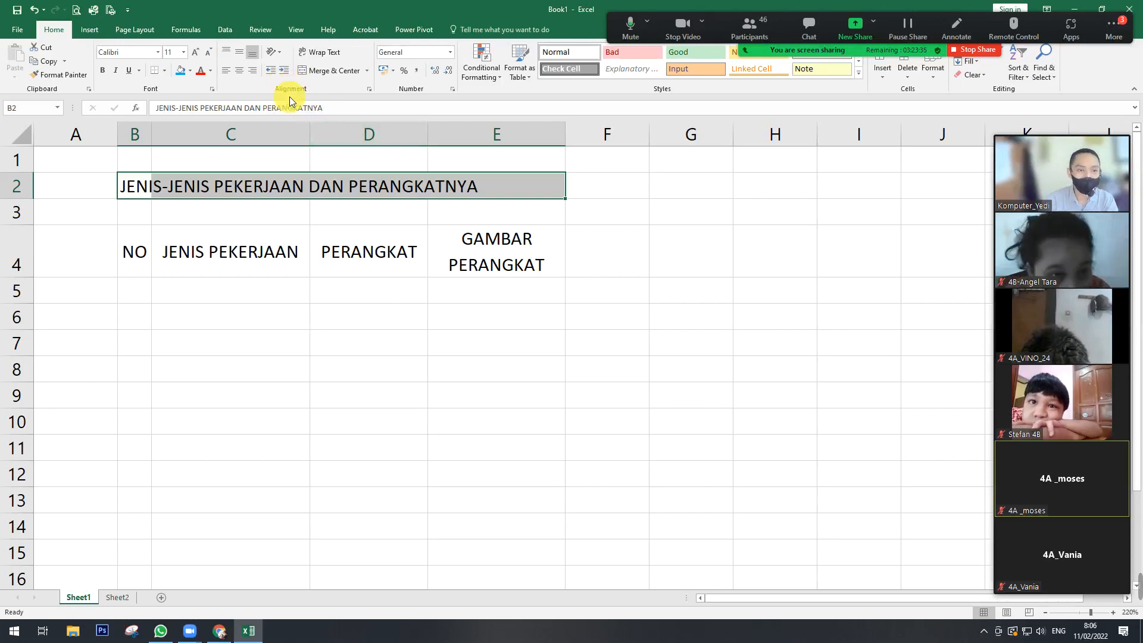
{"action": "left_click", "coordinate": [334, 70]}
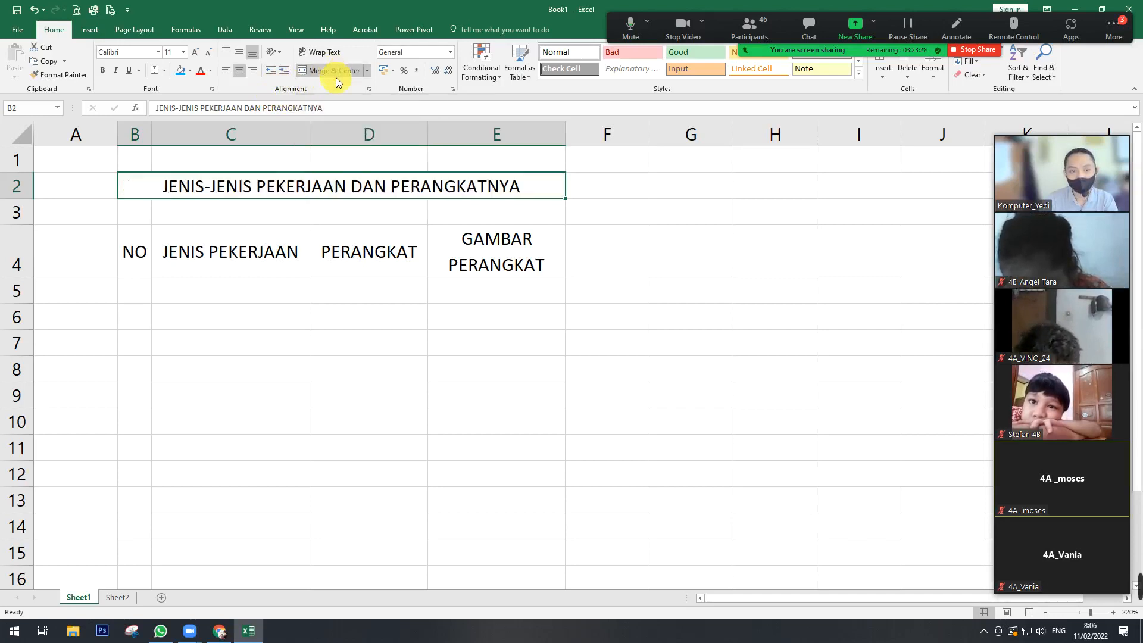
{"action": "left_click", "coordinate": [584, 284]}
{"action": "left_click", "coordinate": [512, 191]}
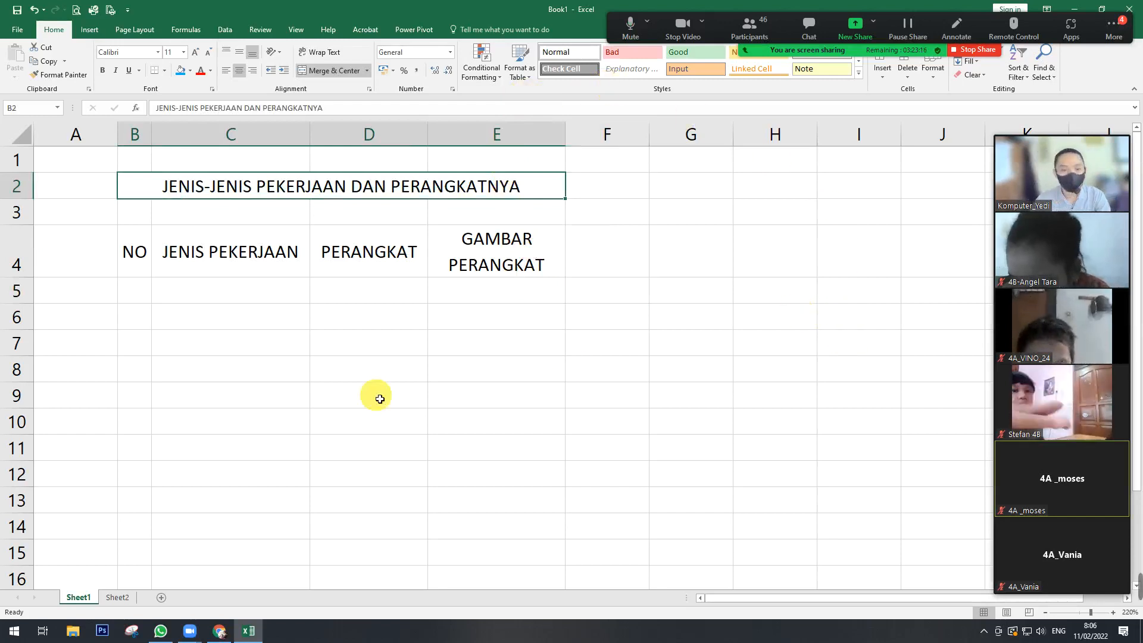
- Number the table rows 1 to 6 under the NO header in cells B5 to B10
{"action": "left_click", "coordinate": [148, 299]}
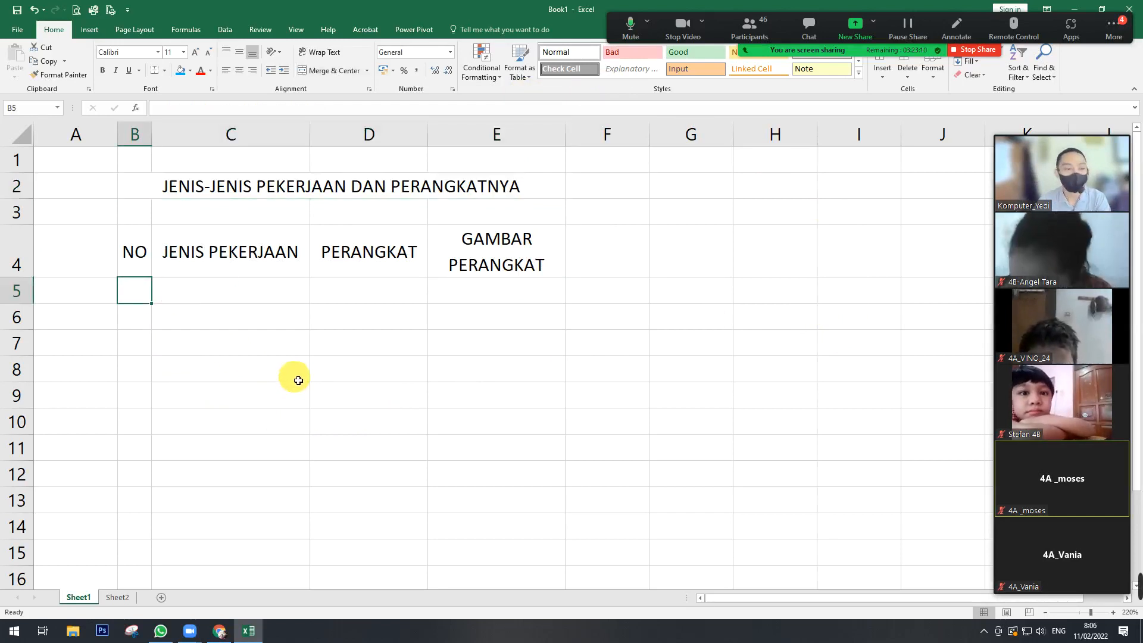
{"action": "type", "text": "1"}
{"action": "key", "text": "Return"}
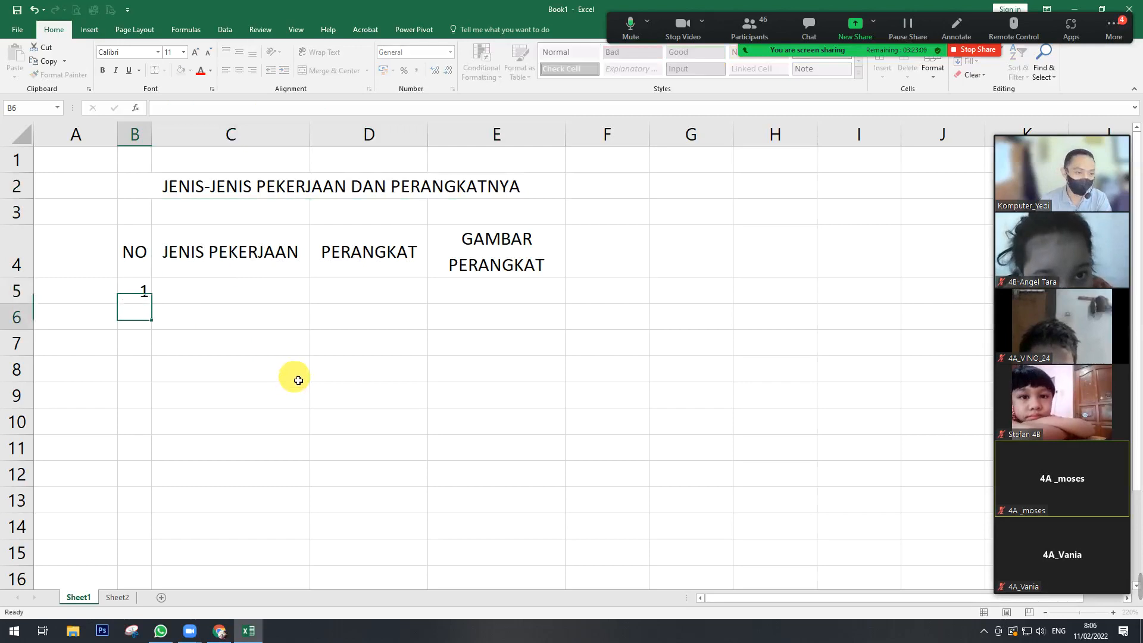
{"action": "type", "text": "2"}
{"action": "key", "text": "Return"}
{"action": "type", "text": "3"}
{"action": "key", "text": "Return"}
{"action": "type", "text": "4"}
{"action": "key", "text": "Return"}
{"action": "type", "text": "5"}
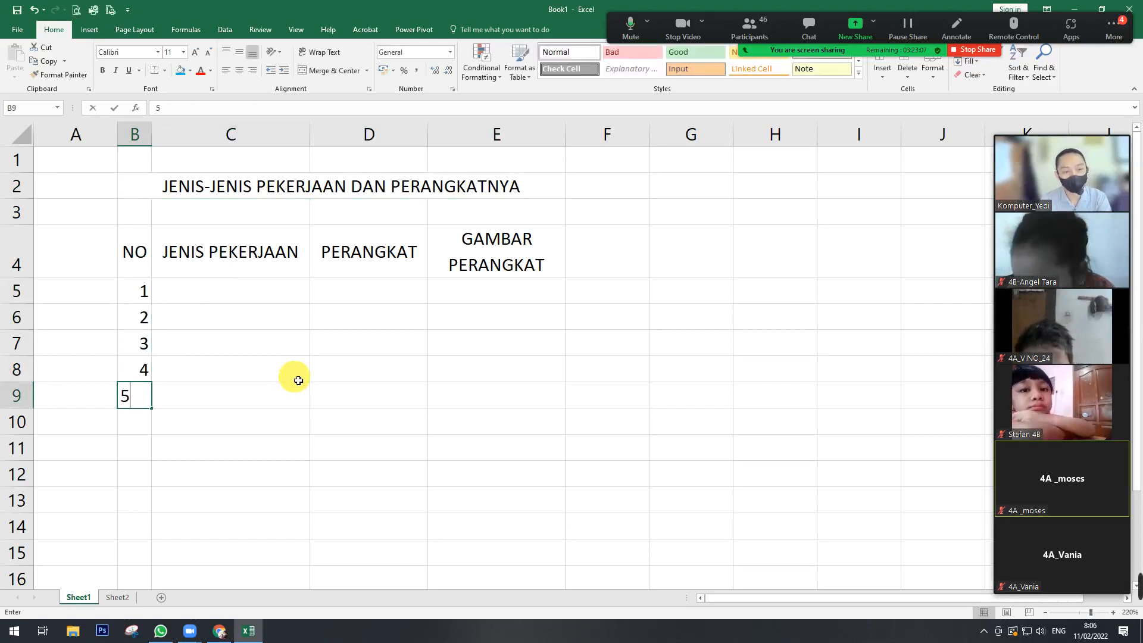
{"action": "key", "text": "Return"}
{"action": "type", "text": "6"}
{"action": "key", "text": "Return"}
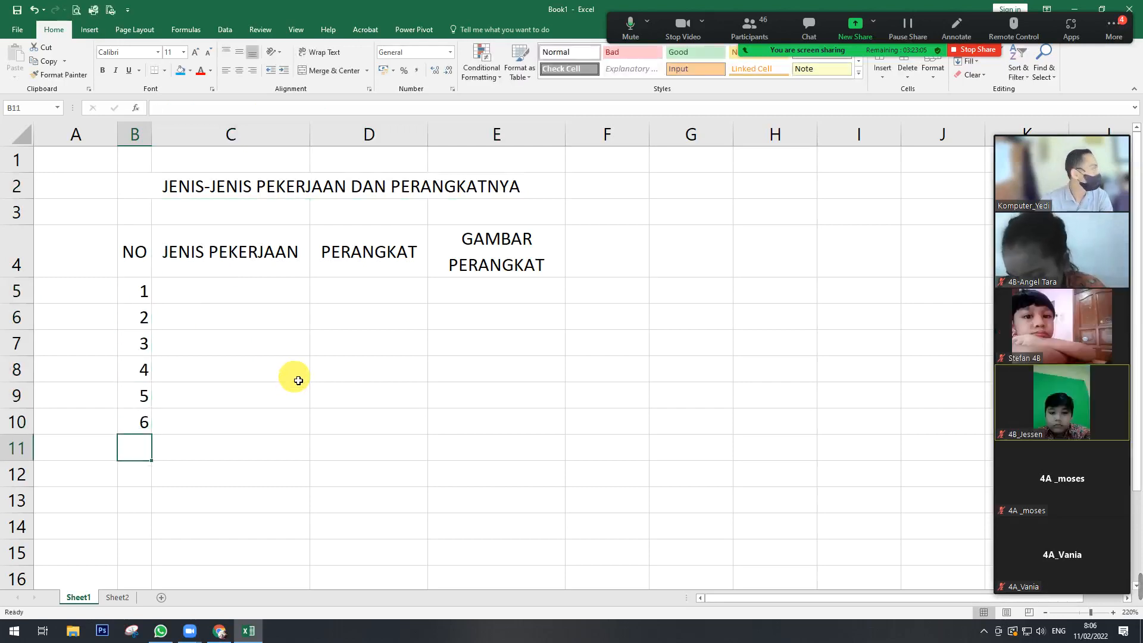
{"action": "left_click_drag", "start_coordinate": [148, 292], "coordinate": [133, 424]}
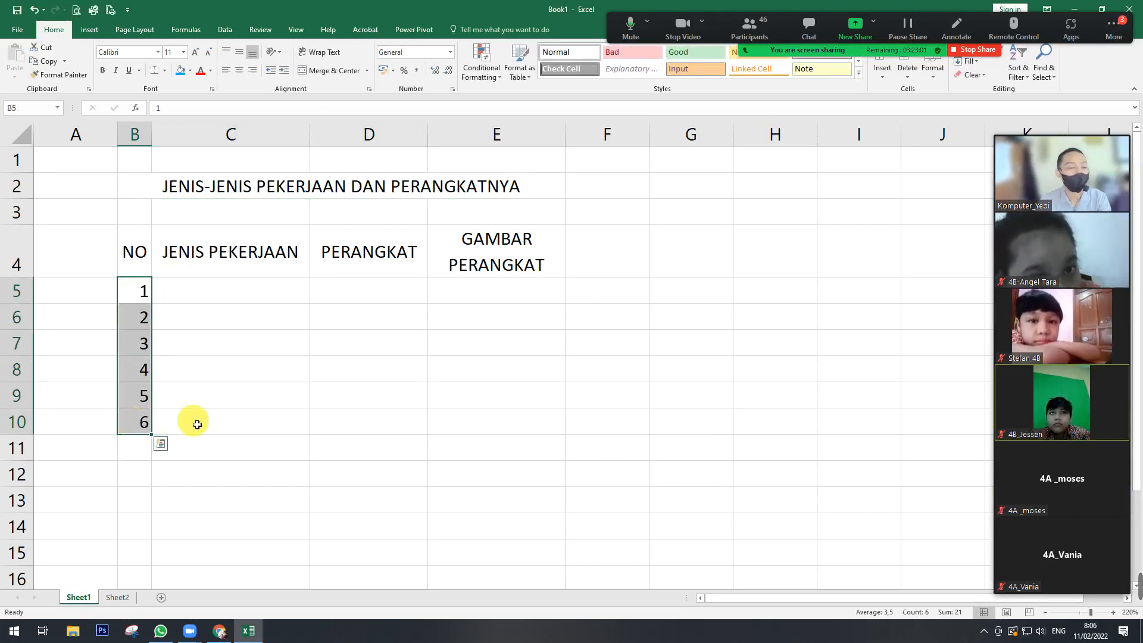
{"action": "left_click", "coordinate": [338, 394]}
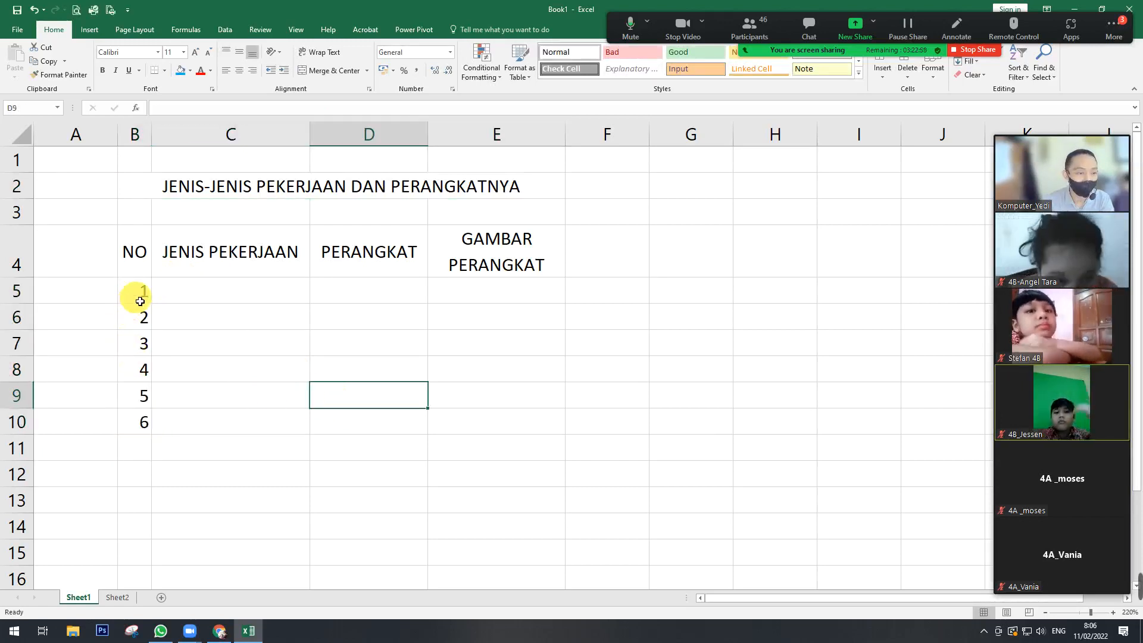
- Center the numbers 1 to 6 in cells B5:B10 both horizontally and vertically
{"action": "left_click_drag", "start_coordinate": [138, 293], "coordinate": [152, 432]}
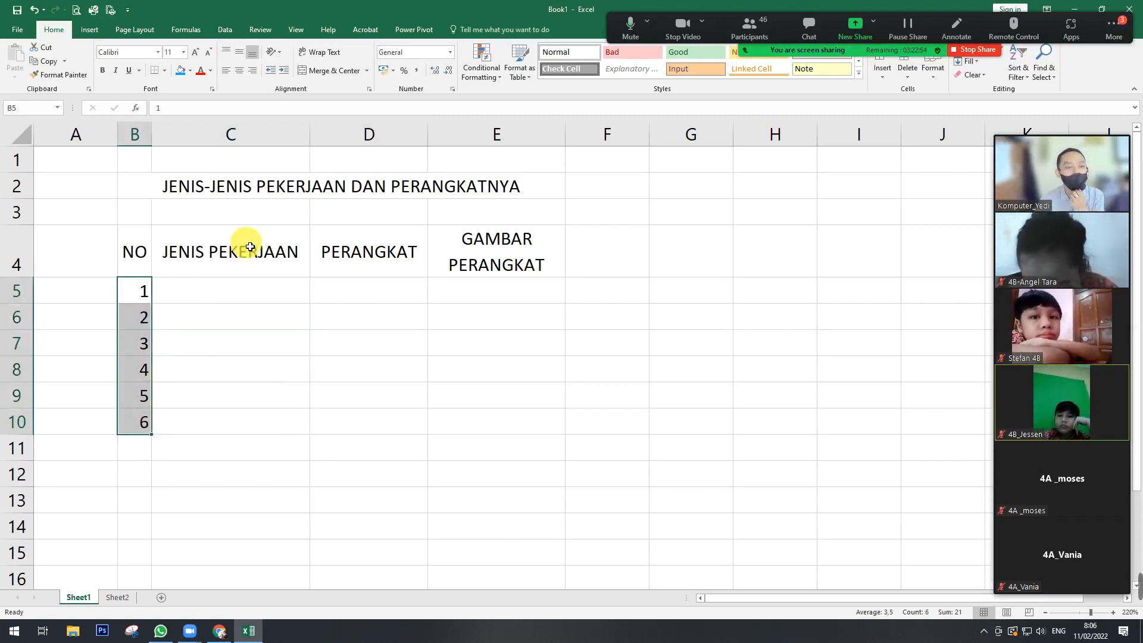
{"action": "left_click", "coordinate": [240, 56]}
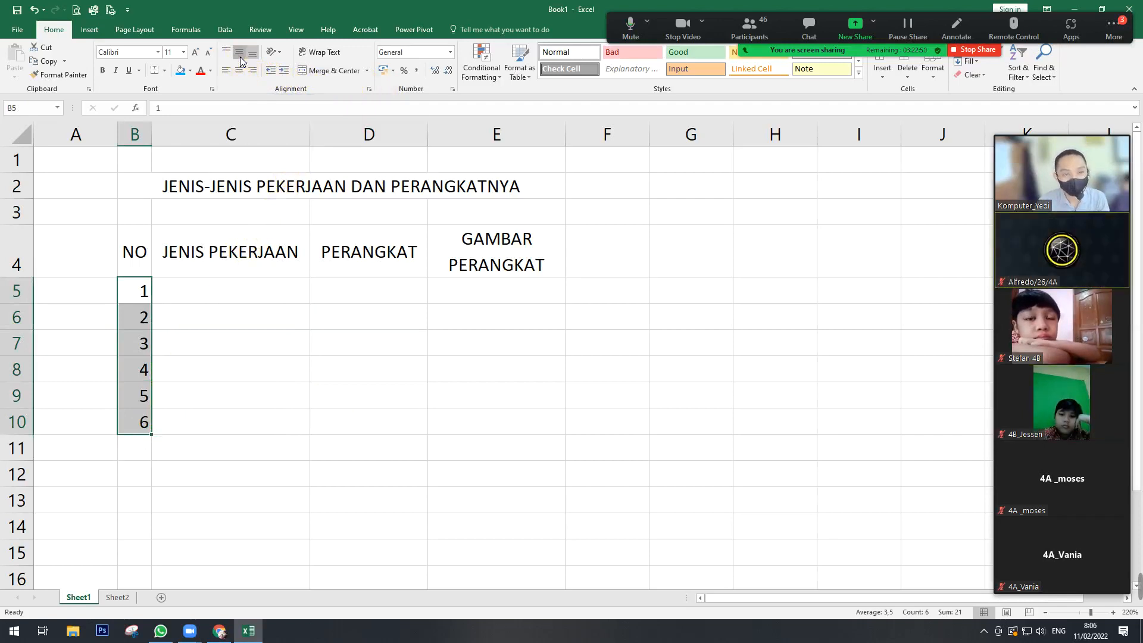
{"action": "left_click", "coordinate": [240, 57]}
{"action": "left_click", "coordinate": [238, 73]}
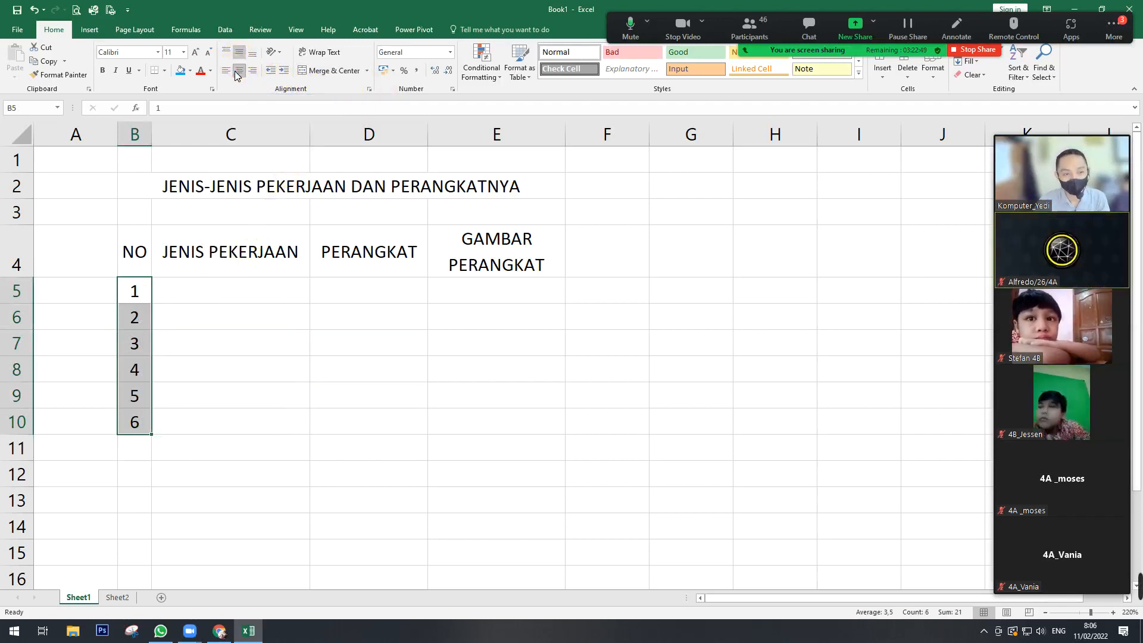
{"action": "left_click", "coordinate": [417, 471]}
{"action": "left_click", "coordinate": [420, 473]}
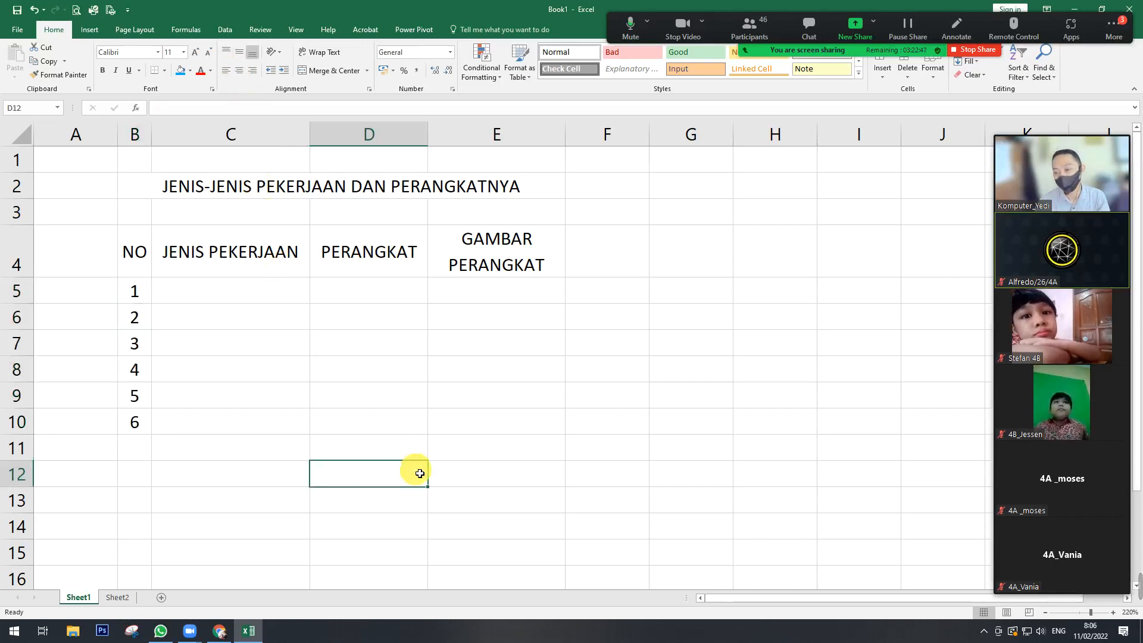
- Enter the jobs Petani, Dokter and Pengusaha under JENIS PEKERJAAN in cells C5 to C7
{"action": "left_click", "coordinate": [202, 312]}
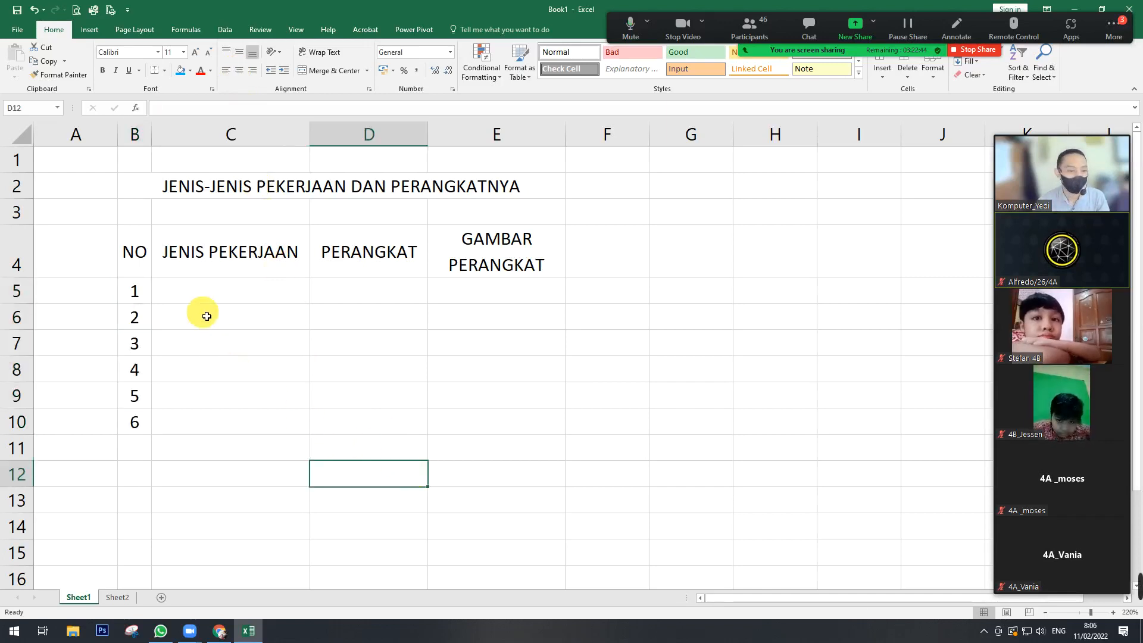
{"action": "left_click", "coordinate": [206, 308]}
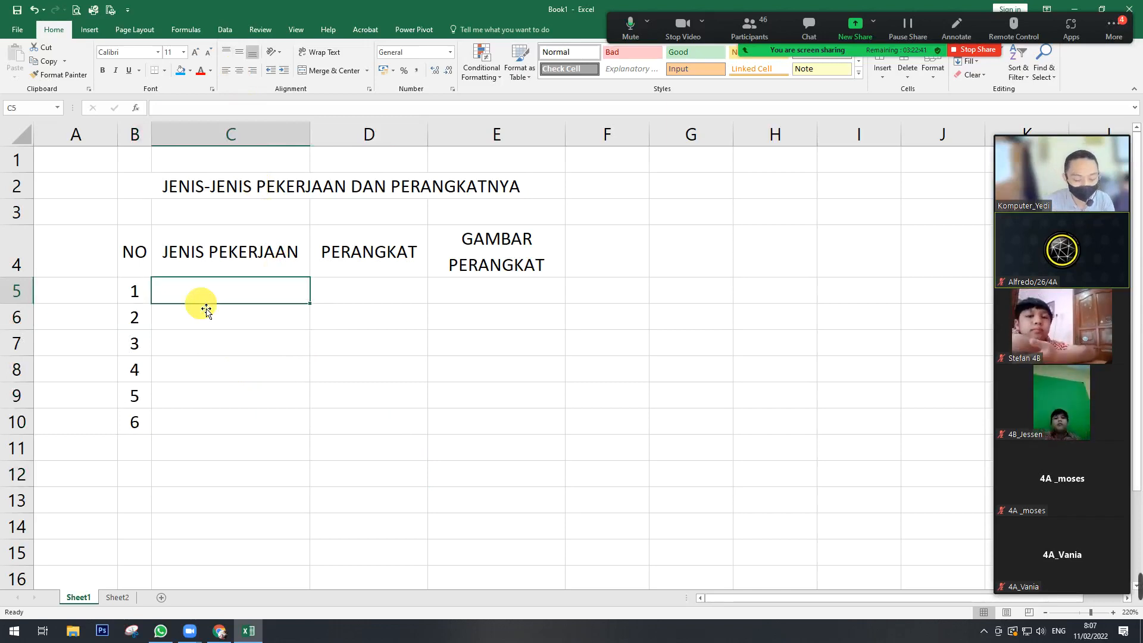
{"action": "type", "text": "Petani"}
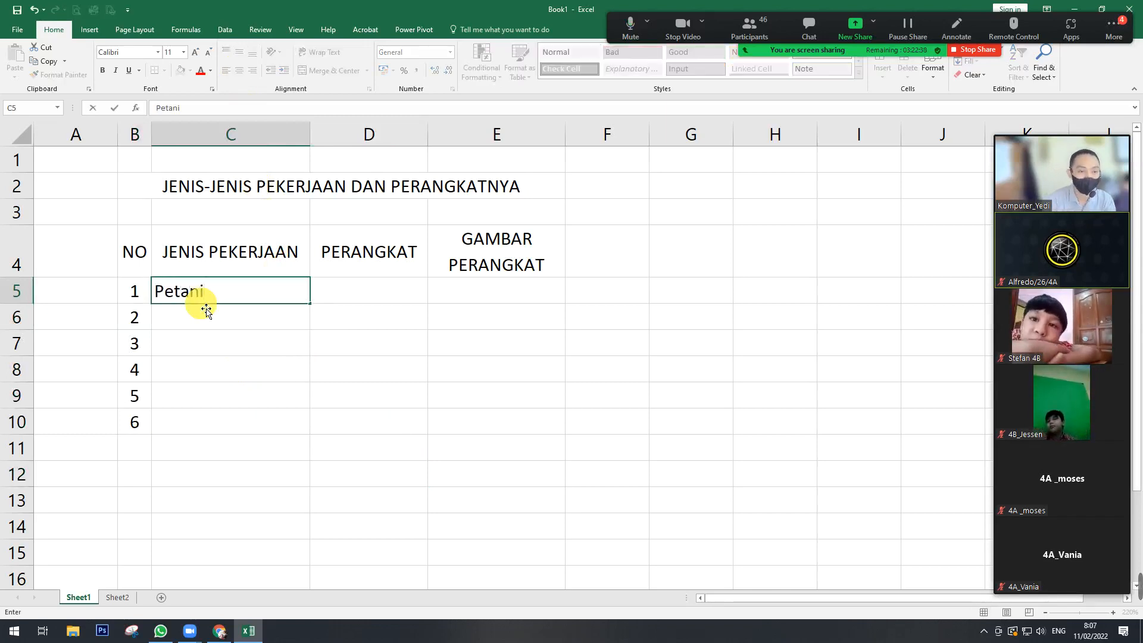
{"action": "key", "text": "Return"}
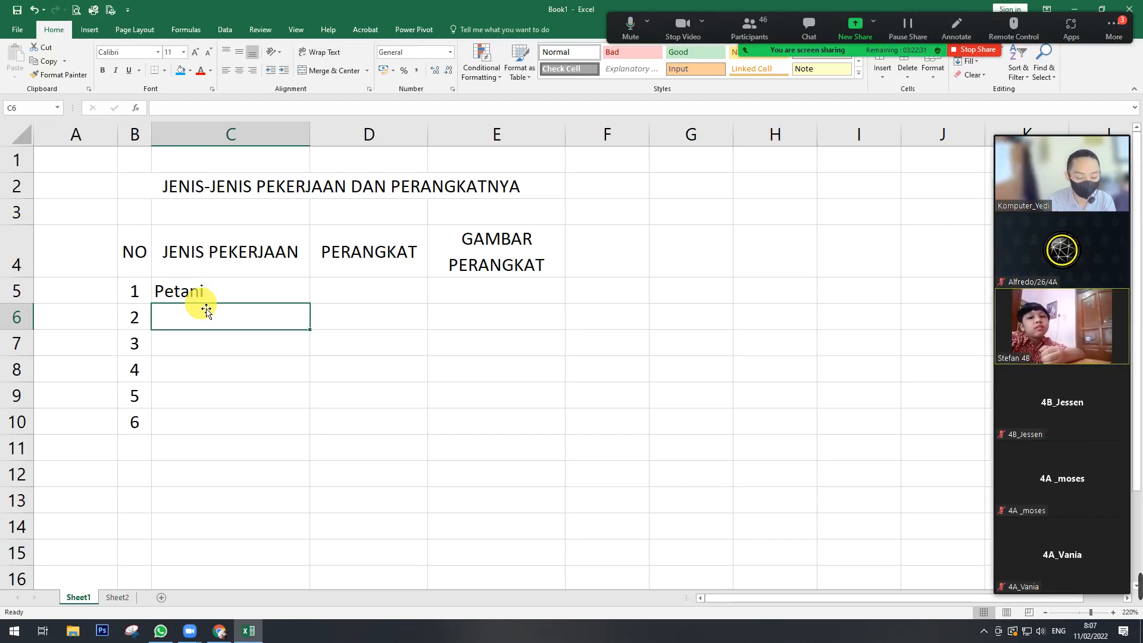
{"action": "type", "text": "Dokter"}
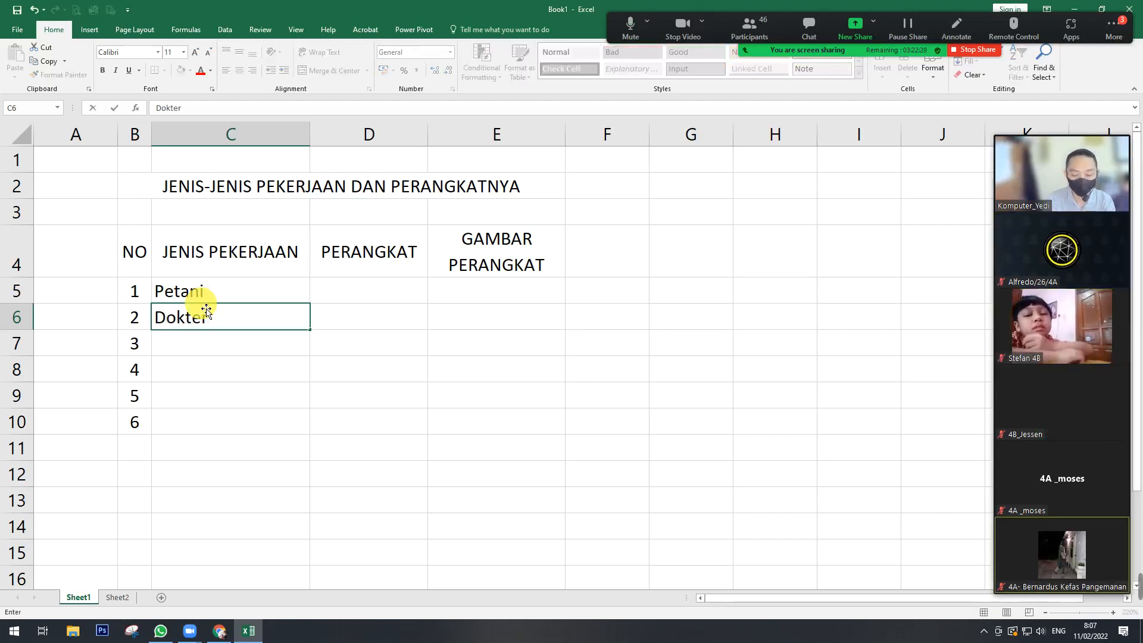
{"action": "key", "text": "Return"}
{"action": "type", "text": "Pengus"}
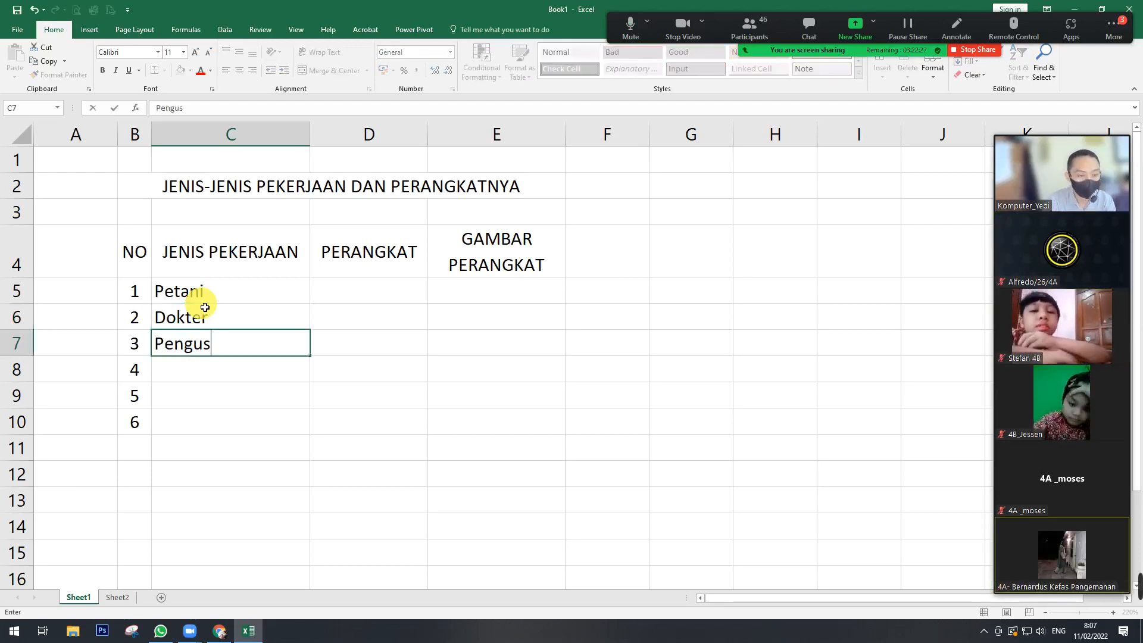
{"action": "type", "text": "aha"}
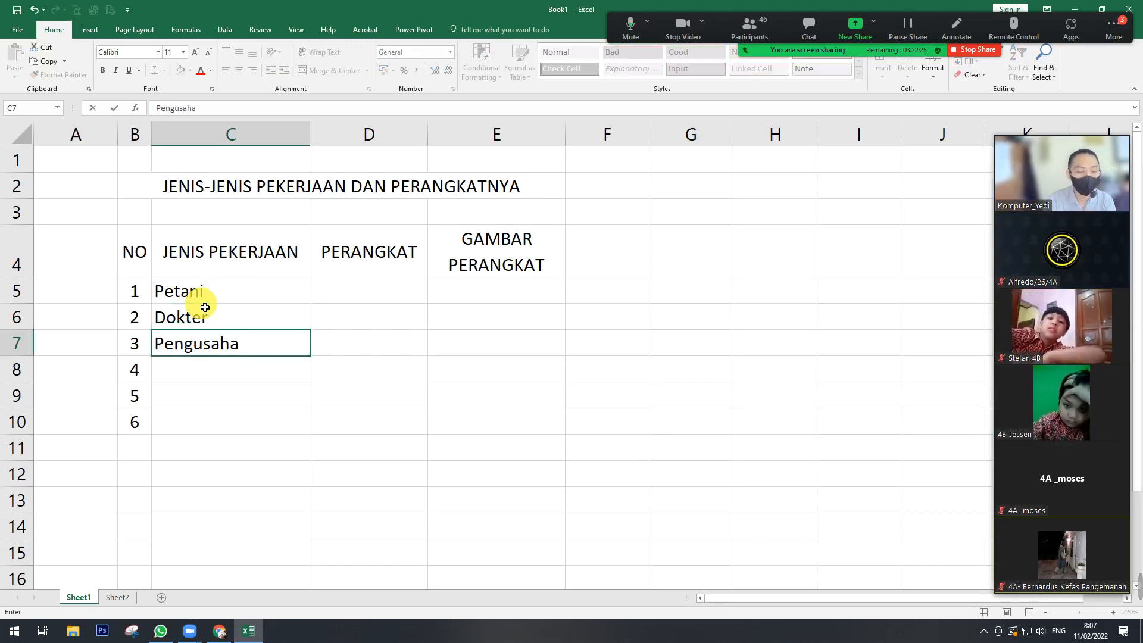
{"action": "key", "text": "Return"}
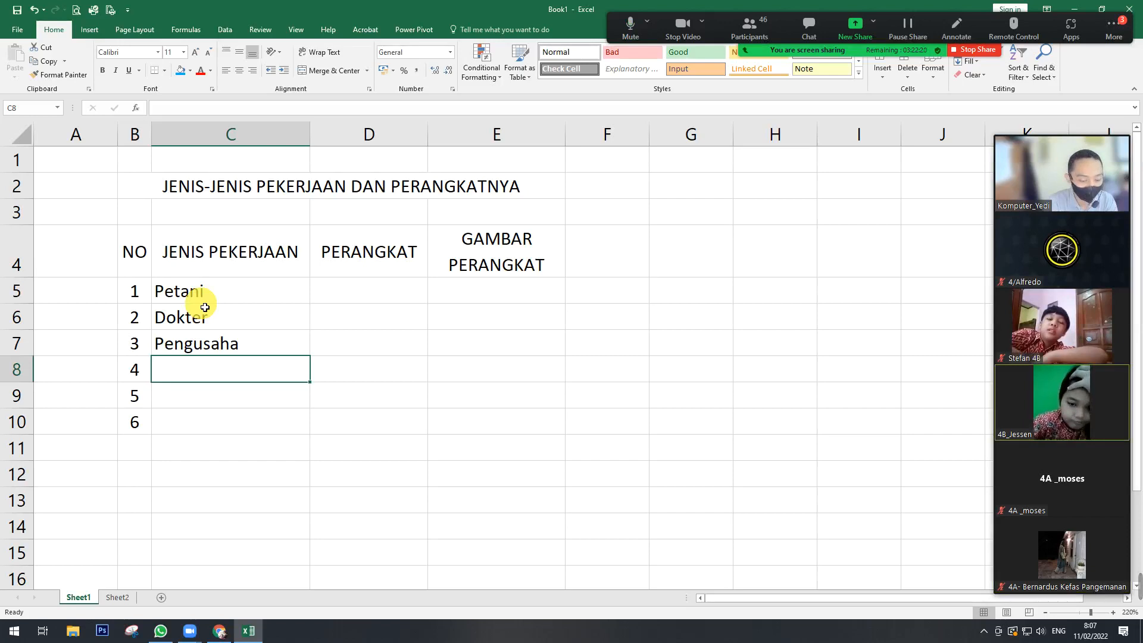
- Enter the jobs Nelayan, Guru and Polisi under JENIS PEKERJAAN in cells C8 to C10
{"action": "type", "text": "Nelayan"}
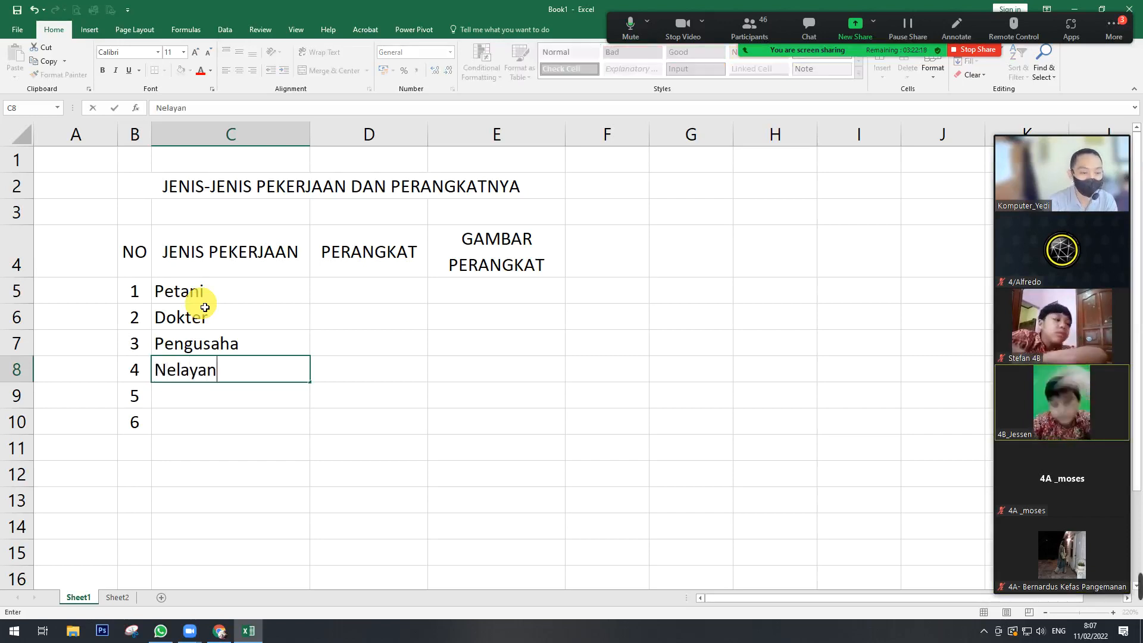
{"action": "key", "text": "Return"}
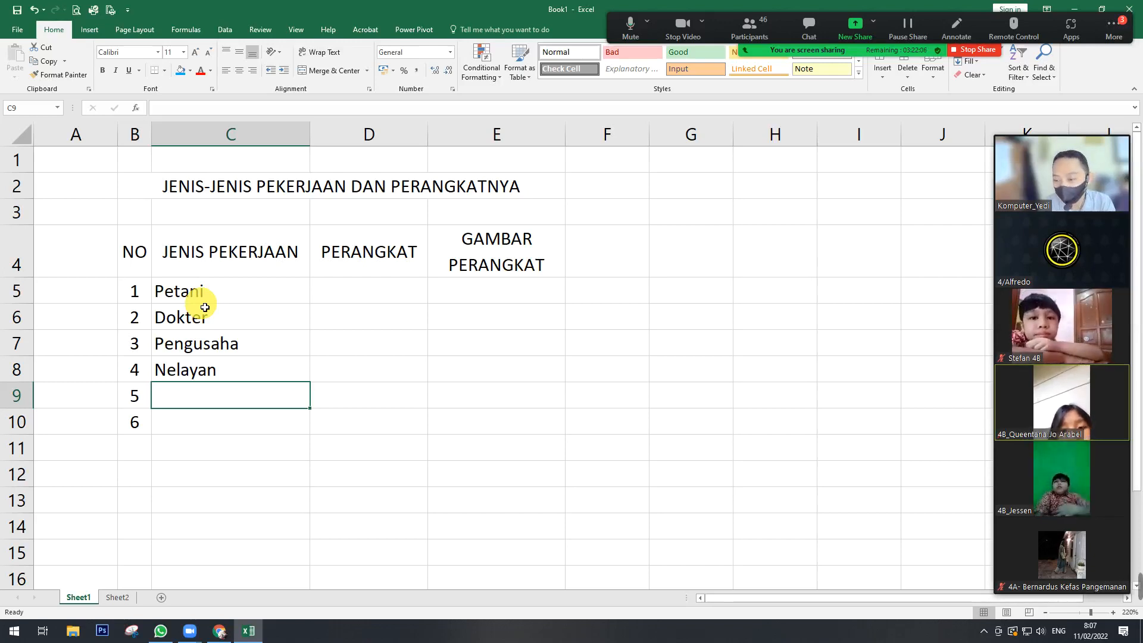
{"action": "type", "text": "Guru"}
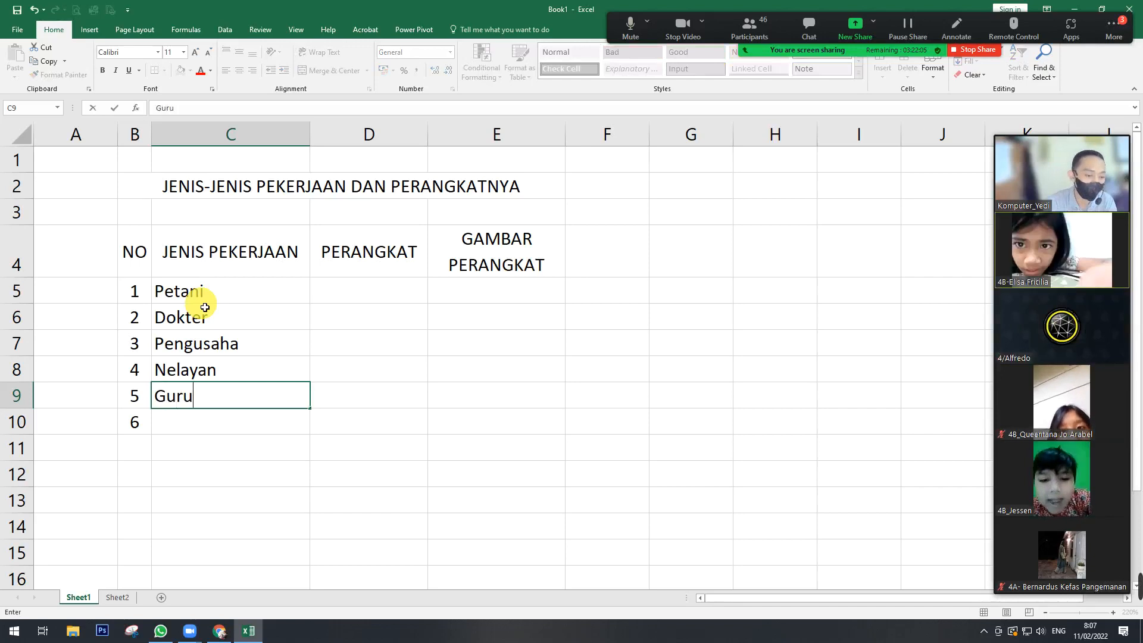
{"action": "key", "text": "Return"}
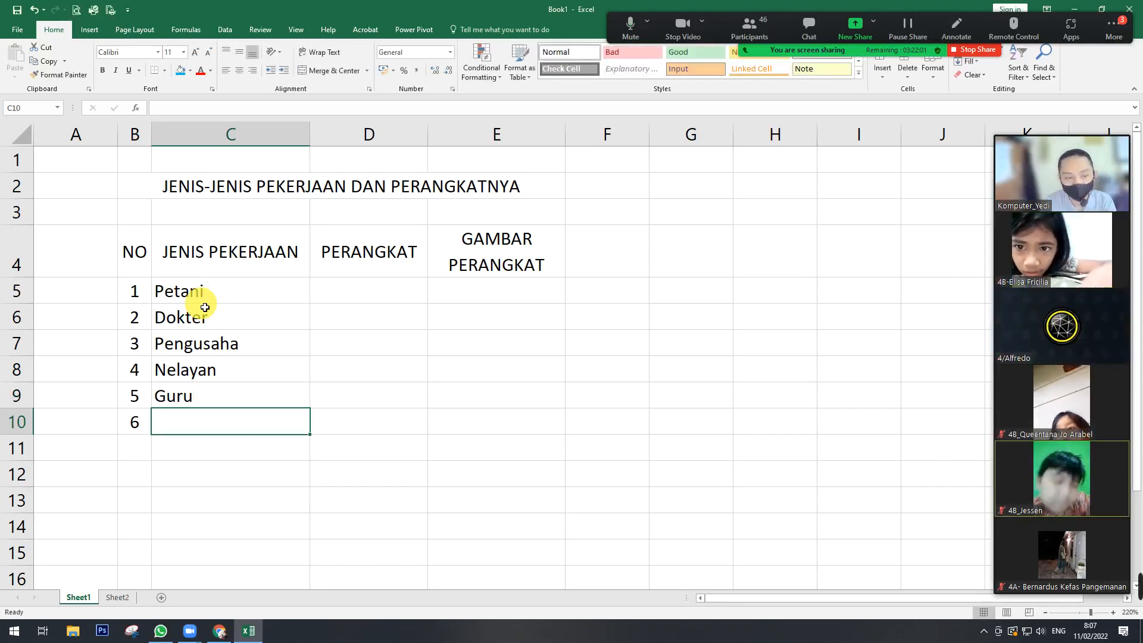
{"action": "type", "text": "Polisi"}
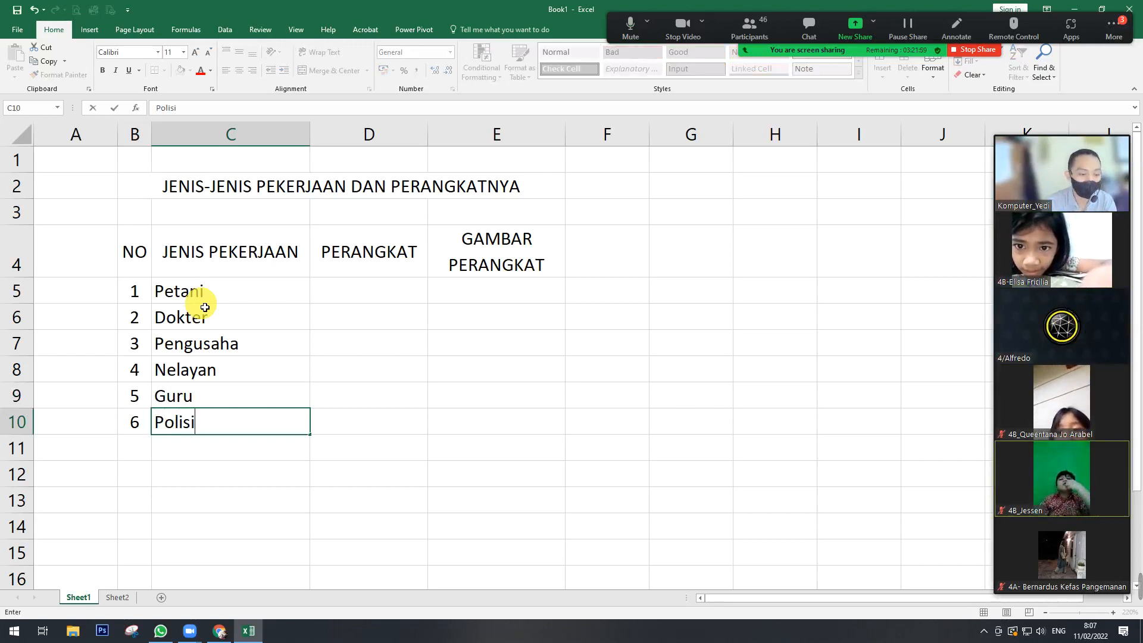
{"action": "key", "text": "Return"}
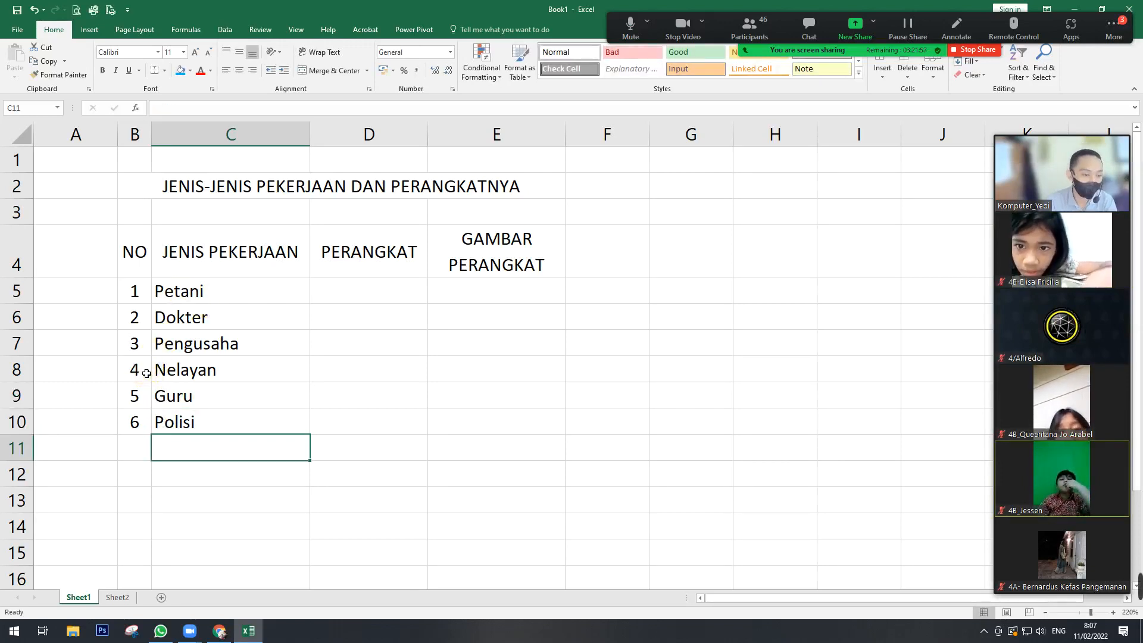
- Extend the NO numbering through 8 in cells B11:B12 and enter Pemadam Kebakaran as job 7 in C11
{"action": "left_click_drag", "start_coordinate": [141, 370], "coordinate": [166, 498]}
{"action": "left_click", "coordinate": [229, 325]}
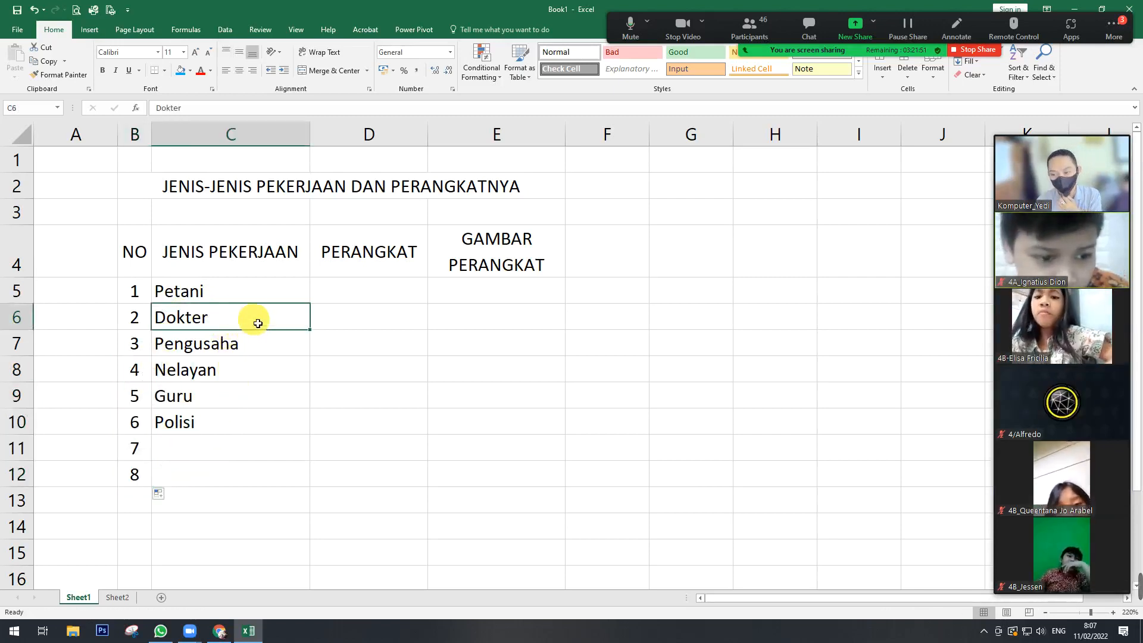
{"action": "left_click", "coordinate": [222, 445]}
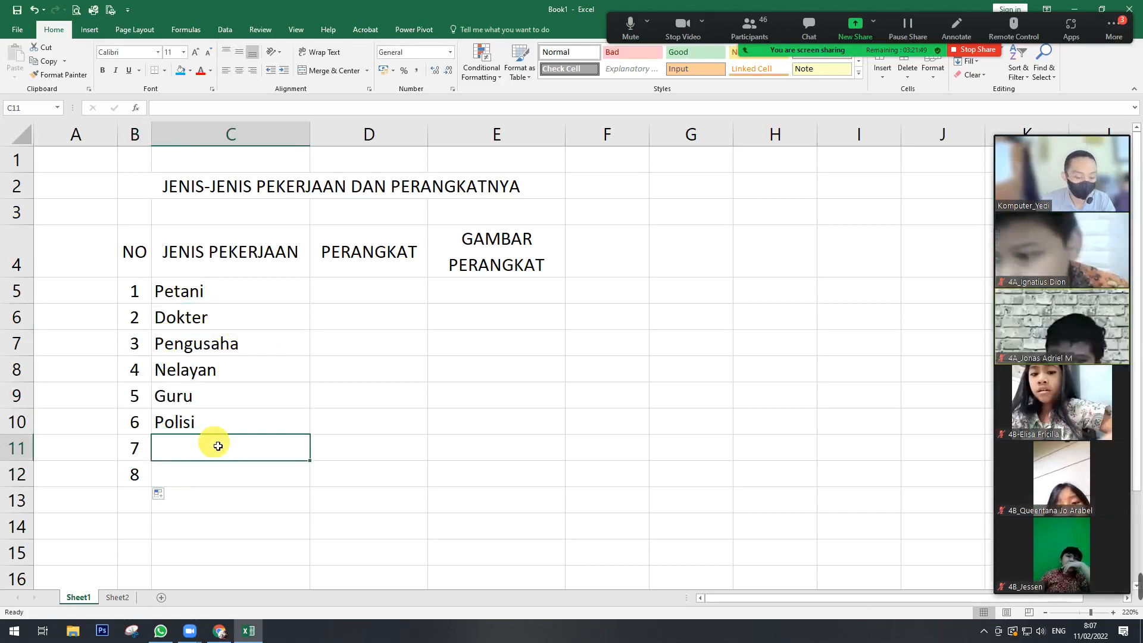
{"action": "type", "text": "Pem"}
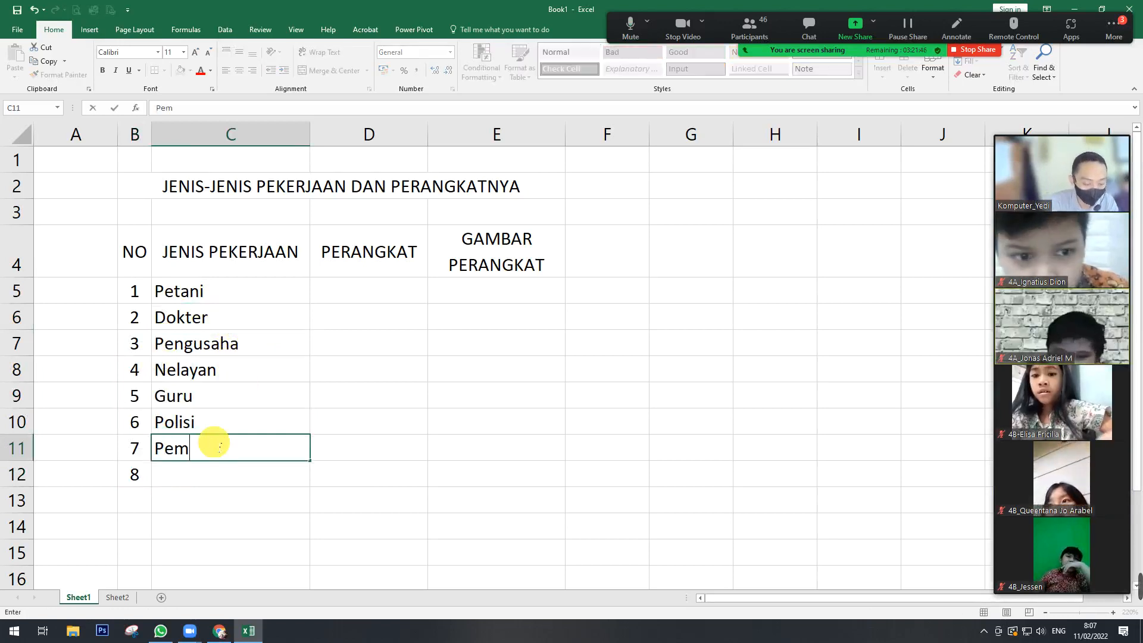
{"action": "type", "text": "adam"}
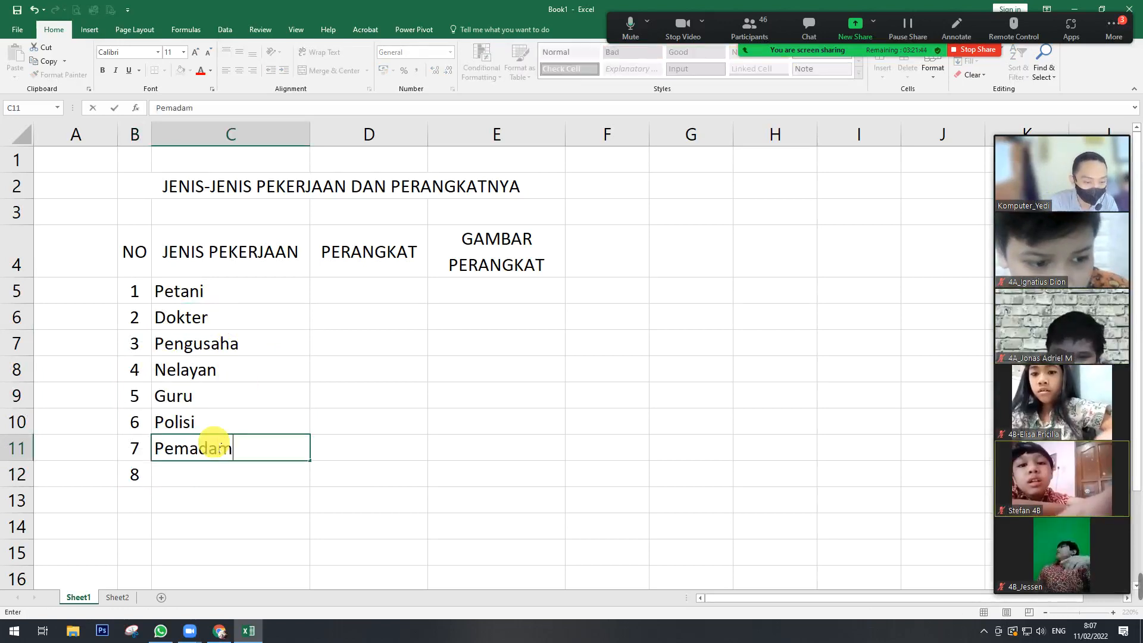
{"action": "type", "text": " Kebar"}
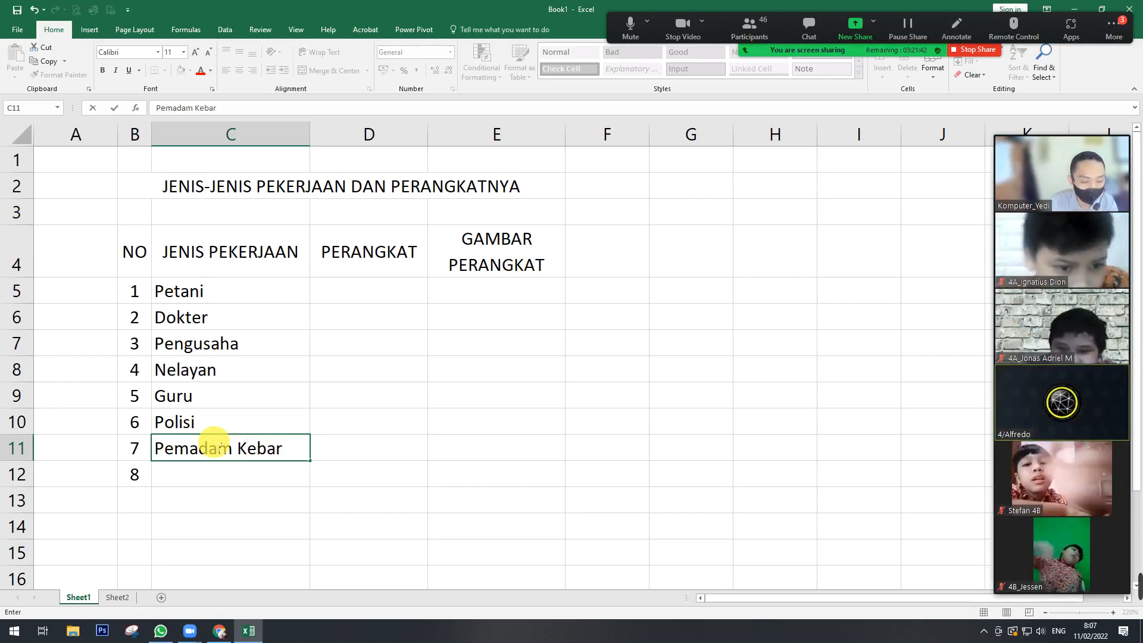
{"action": "key", "text": "BackSpace"}
{"action": "type", "text": "karan"}
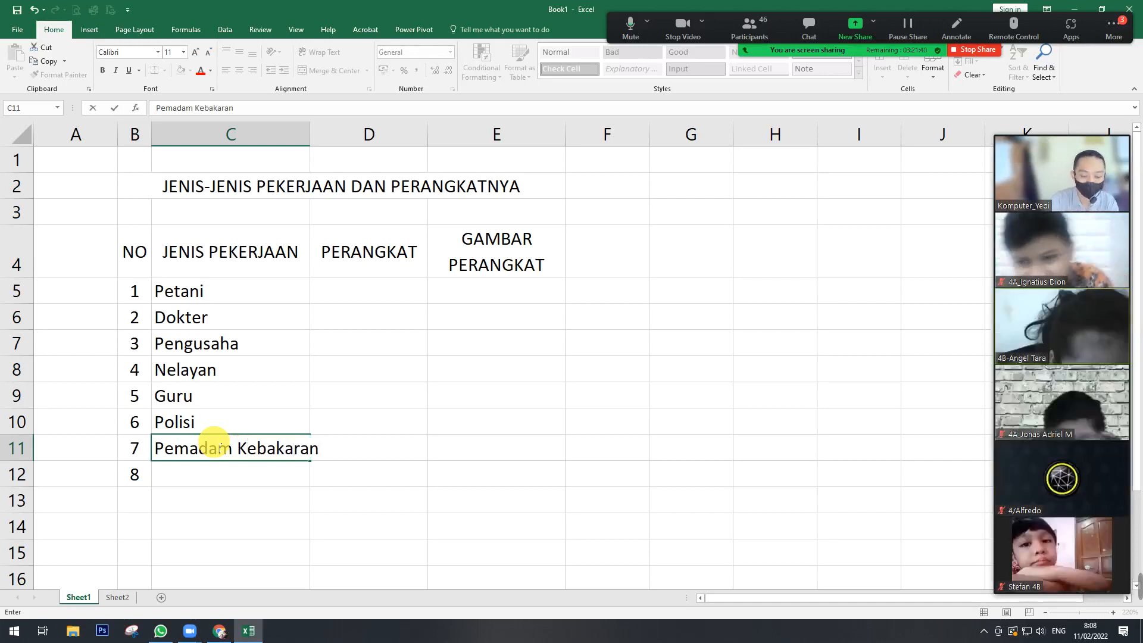
{"action": "key", "text": "Return"}
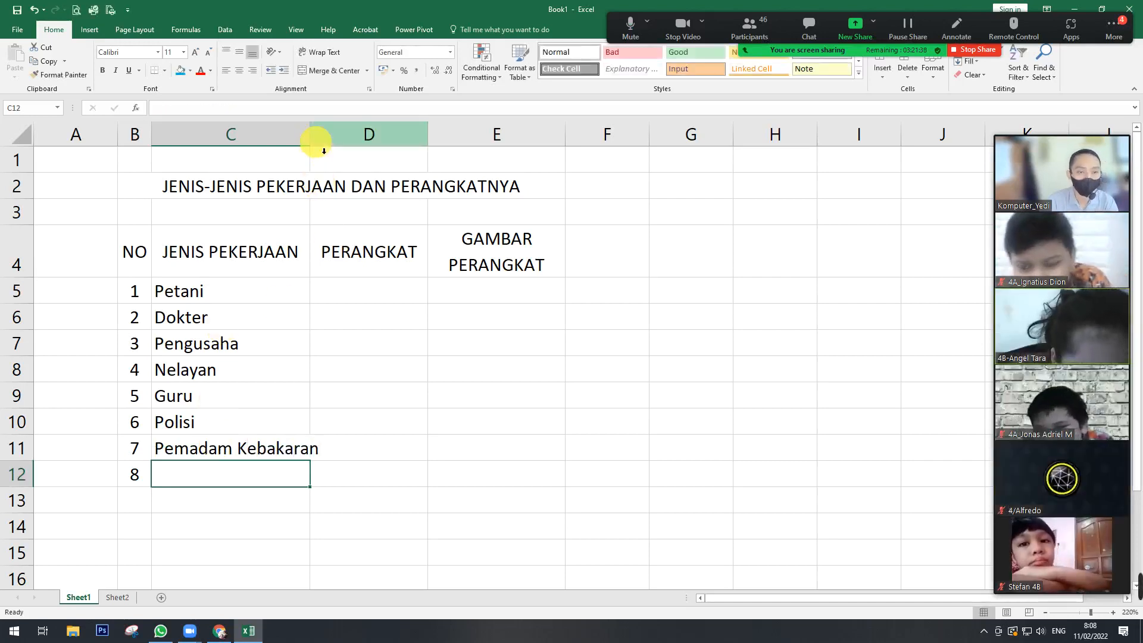
- Widen column C to fit Pemadam Kebakaran and enter Koki as job 8 in cell C12
{"action": "left_click_drag", "start_coordinate": [314, 145], "coordinate": [341, 155]}
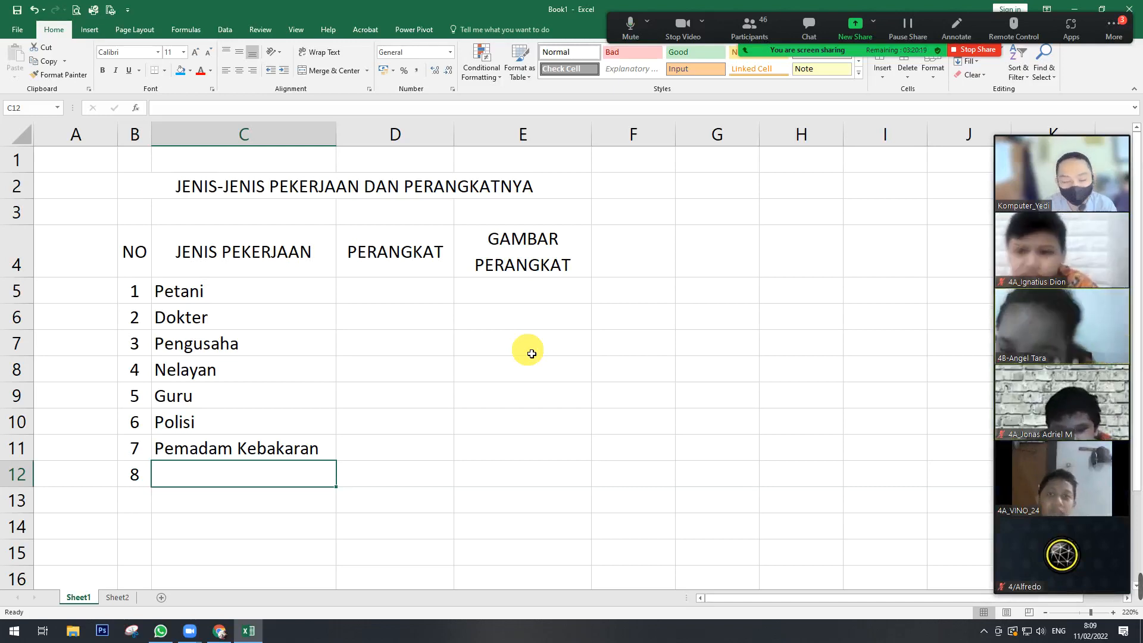
{"action": "type", "text": "Koki"}
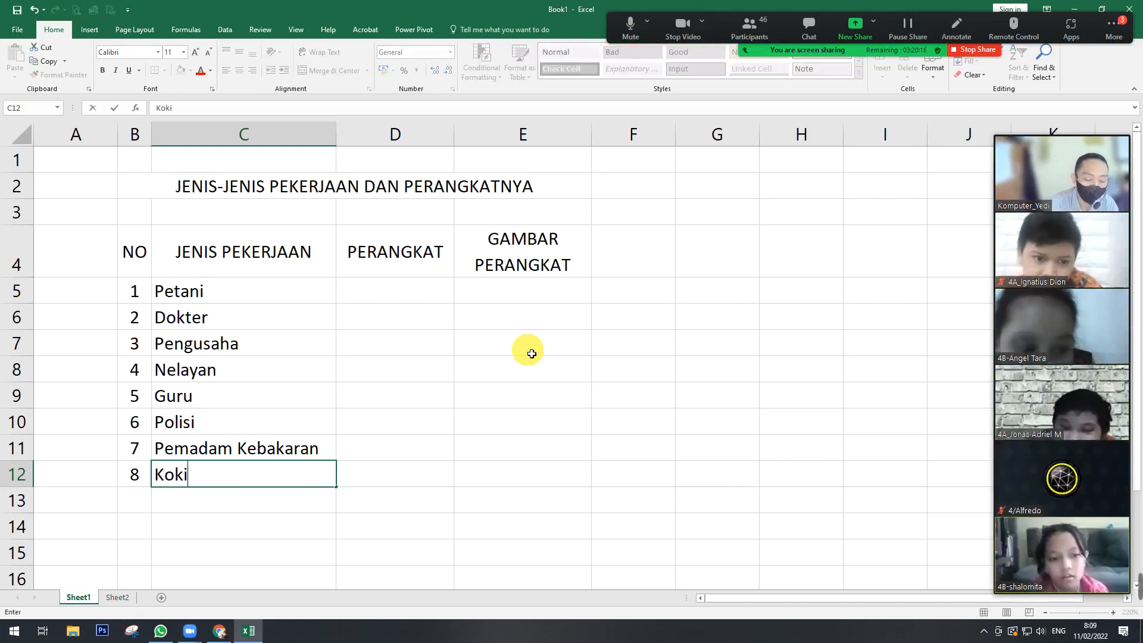
{"action": "left_click", "coordinate": [538, 360]}
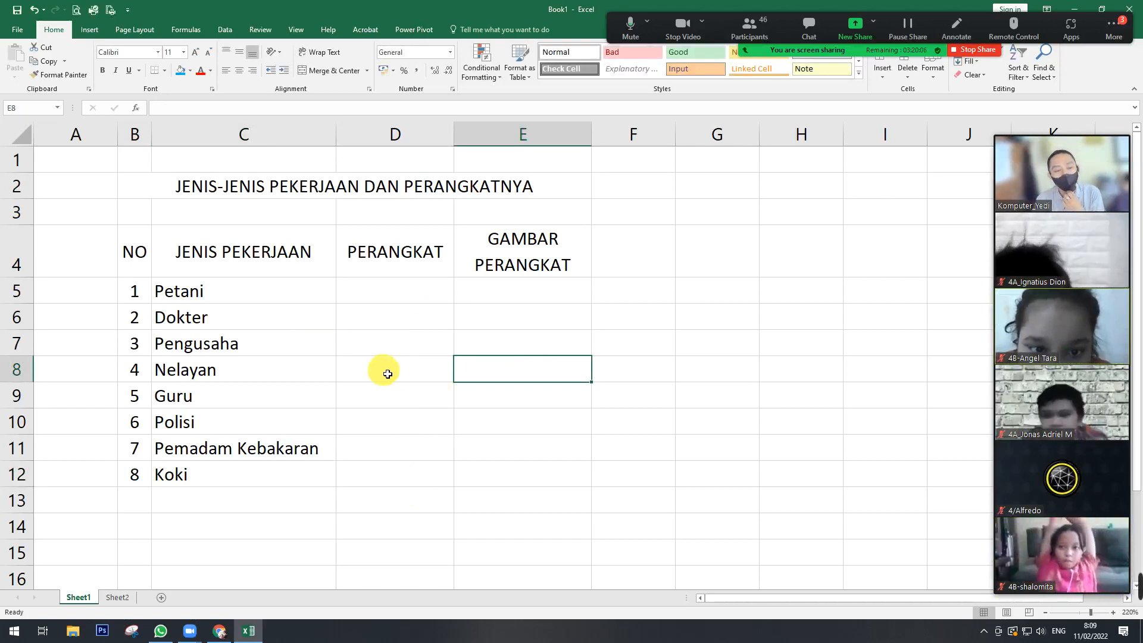
- Enter the tools Cangkul, Teleskop and Laptop under PERANGKAT in cells D5 to D7
{"action": "left_click", "coordinate": [402, 297]}
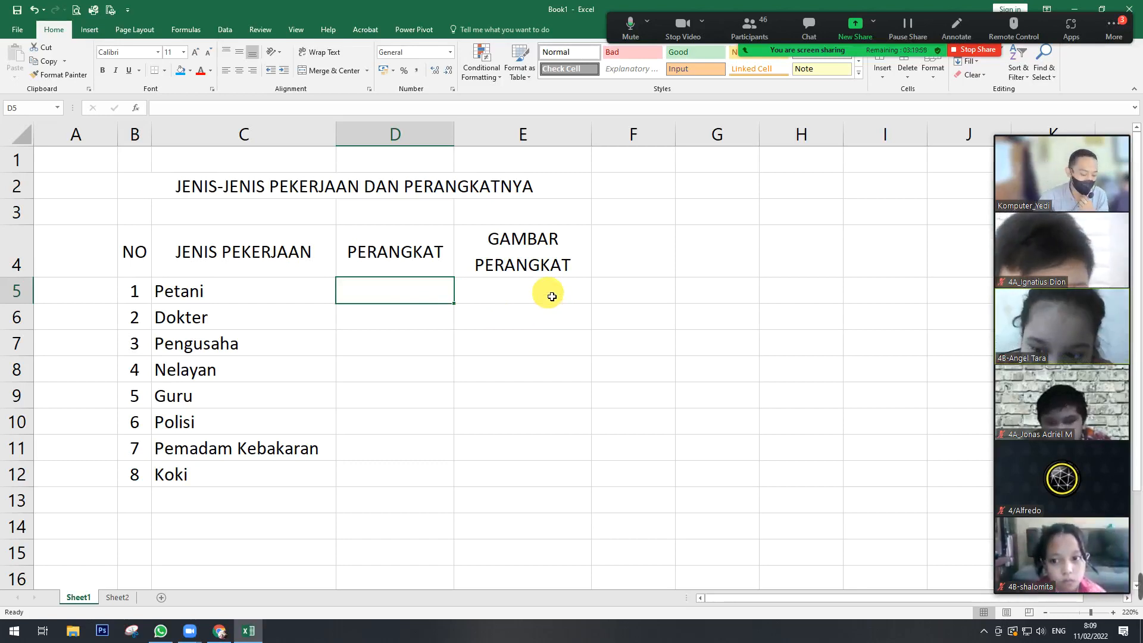
{"action": "type", "text": "Cangkul"}
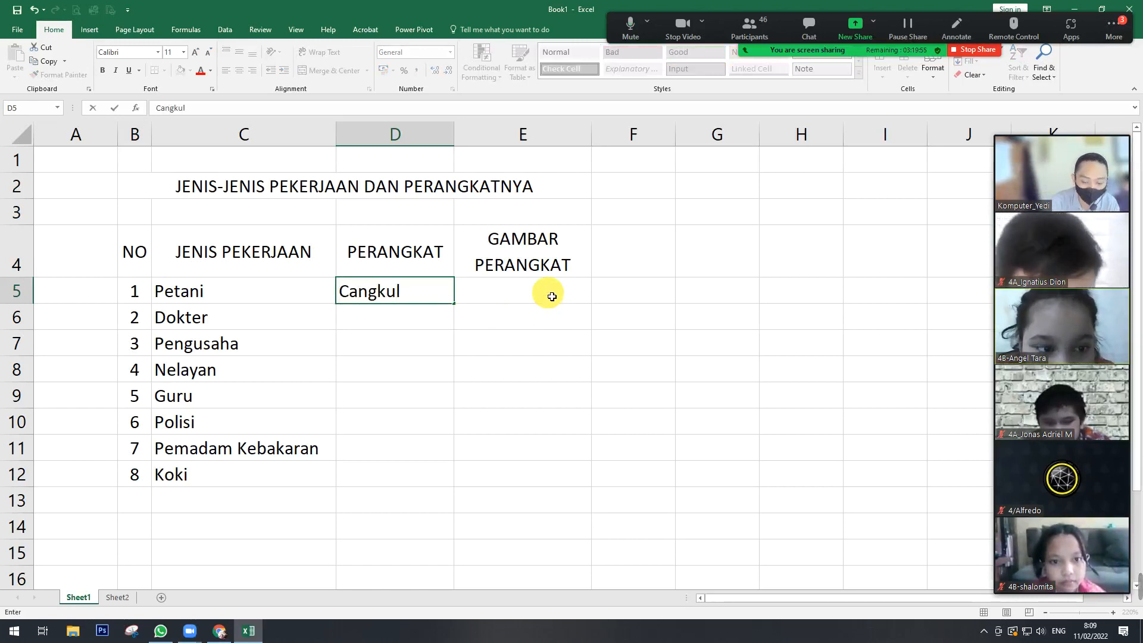
{"action": "key", "text": "Return"}
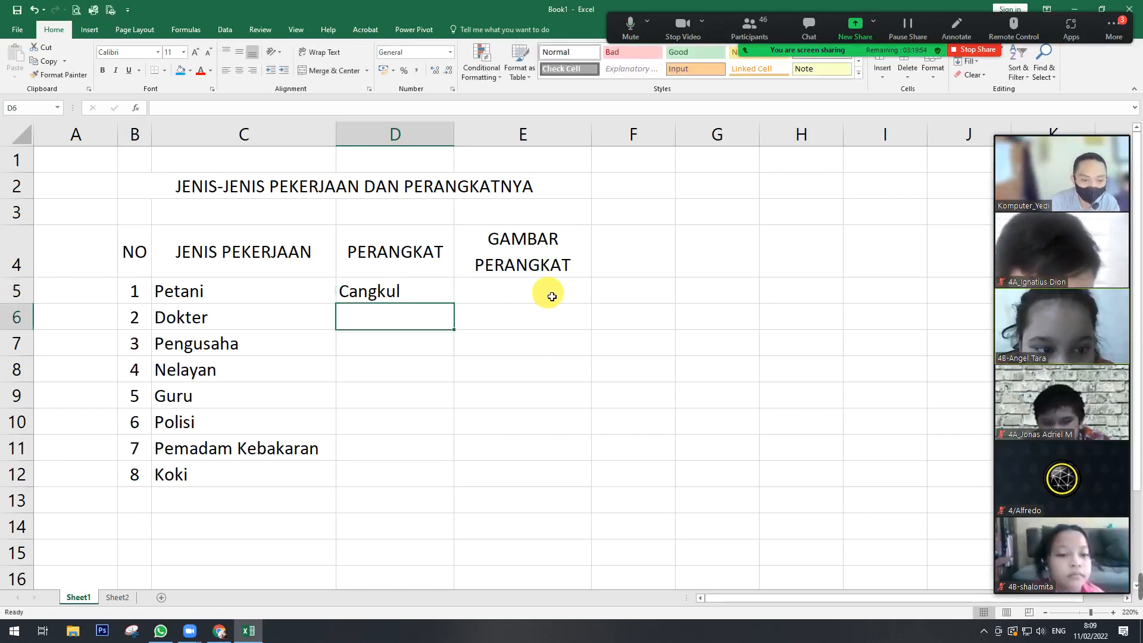
{"action": "type", "text": "Tel"}
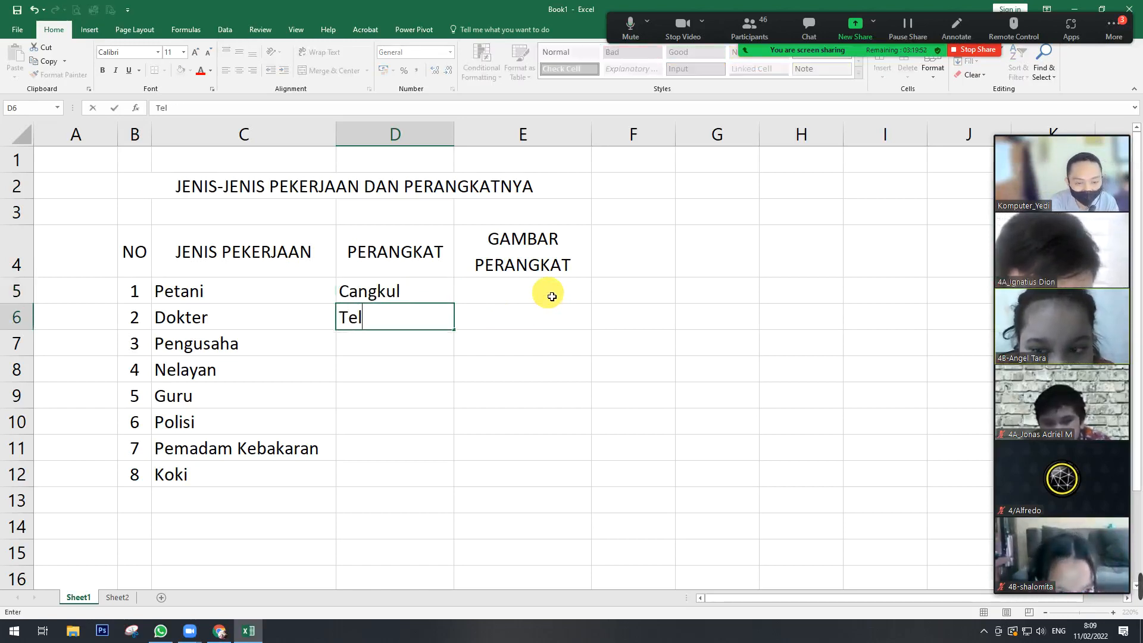
{"action": "type", "text": "eskop"}
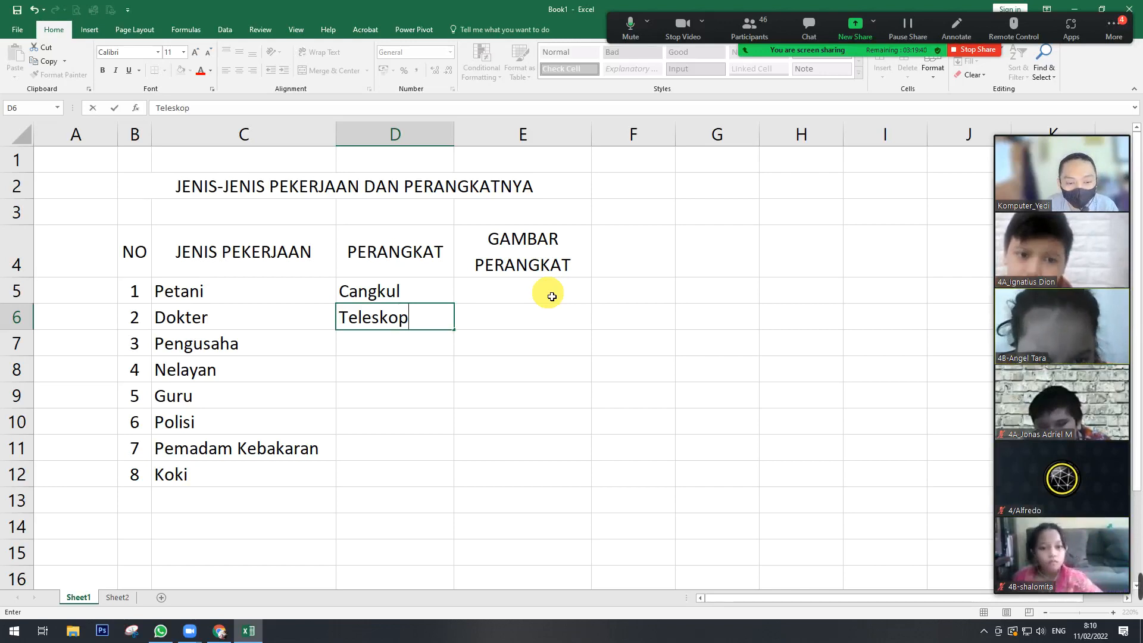
{"action": "key", "text": "Return"}
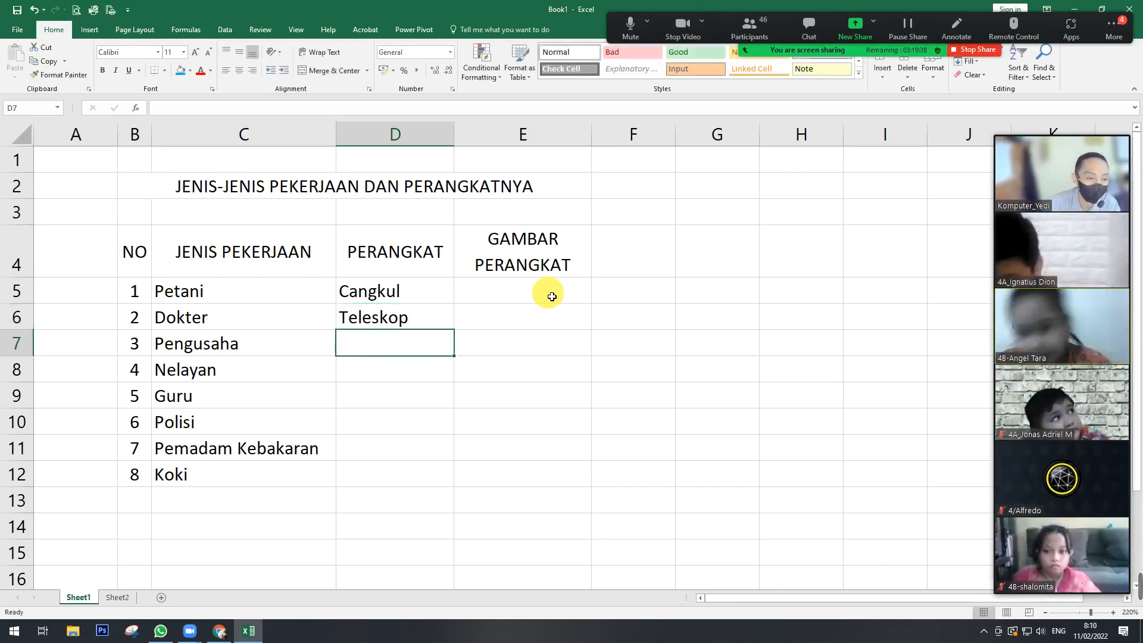
{"action": "type", "text": "Laptop"}
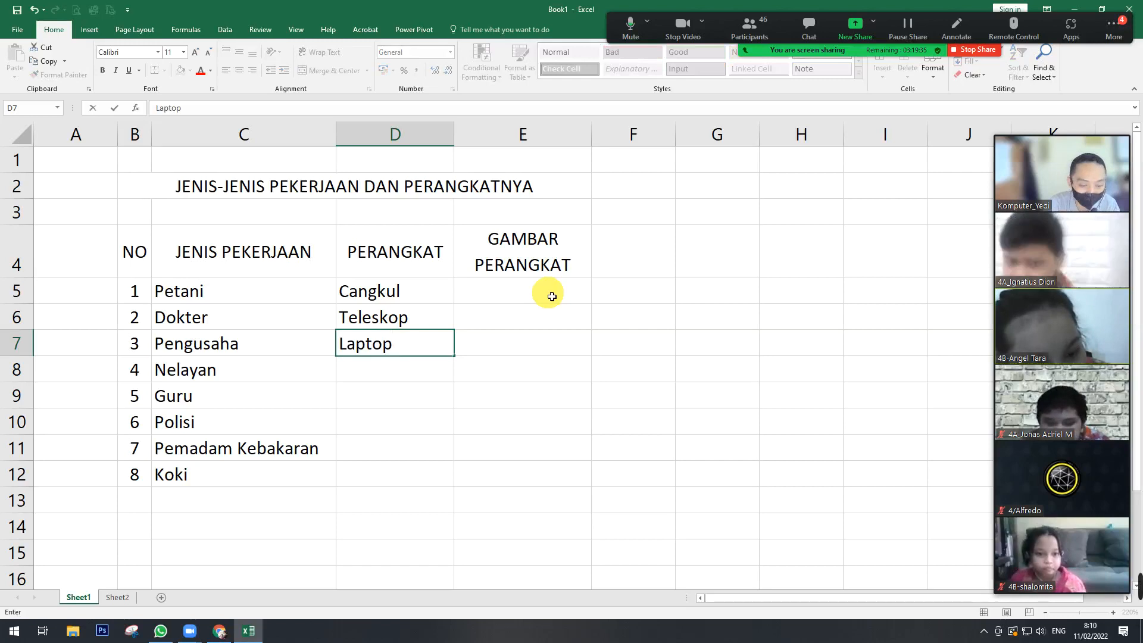
{"action": "key", "text": "Return"}
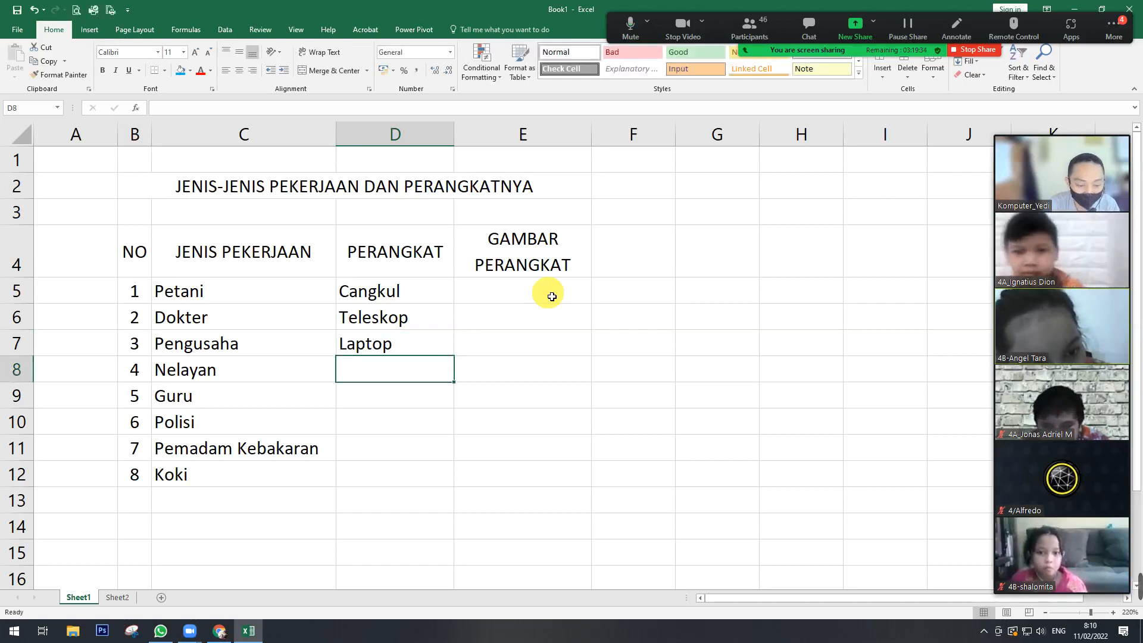
{"action": "type", "text": "Perahu"}
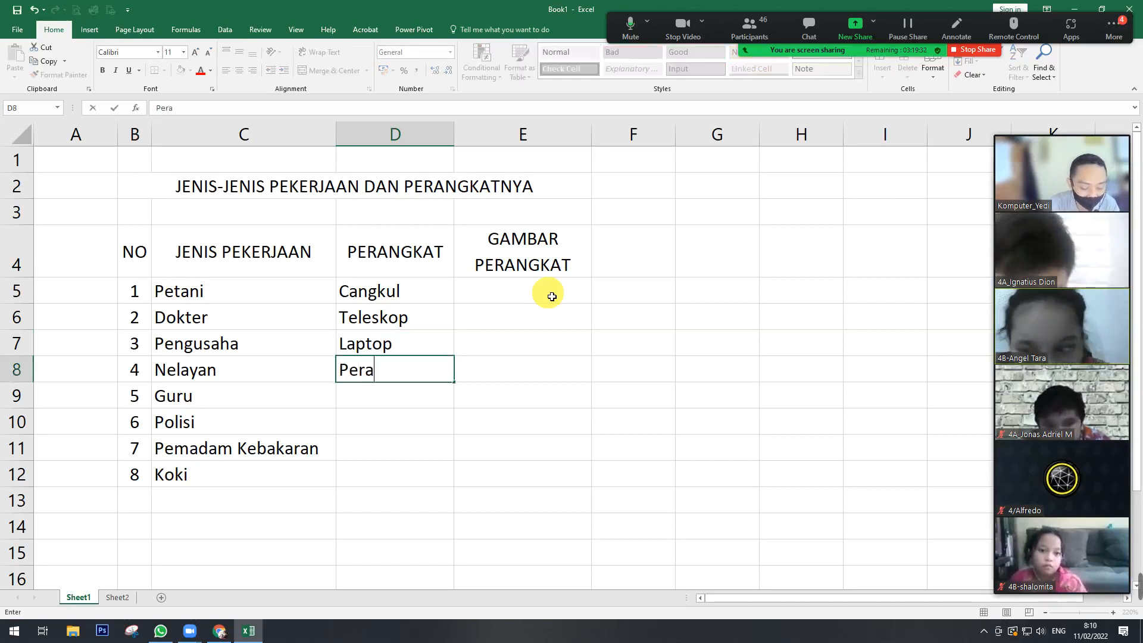
{"action": "key", "text": "BackSpace"}
{"action": "key", "text": "BackSpace"}
{"action": "key", "text": "BackSpace"}
{"action": "key", "text": "BackSpace"}
{"action": "key", "text": "BackSpace"}
{"action": "key", "text": "BackSpace"}
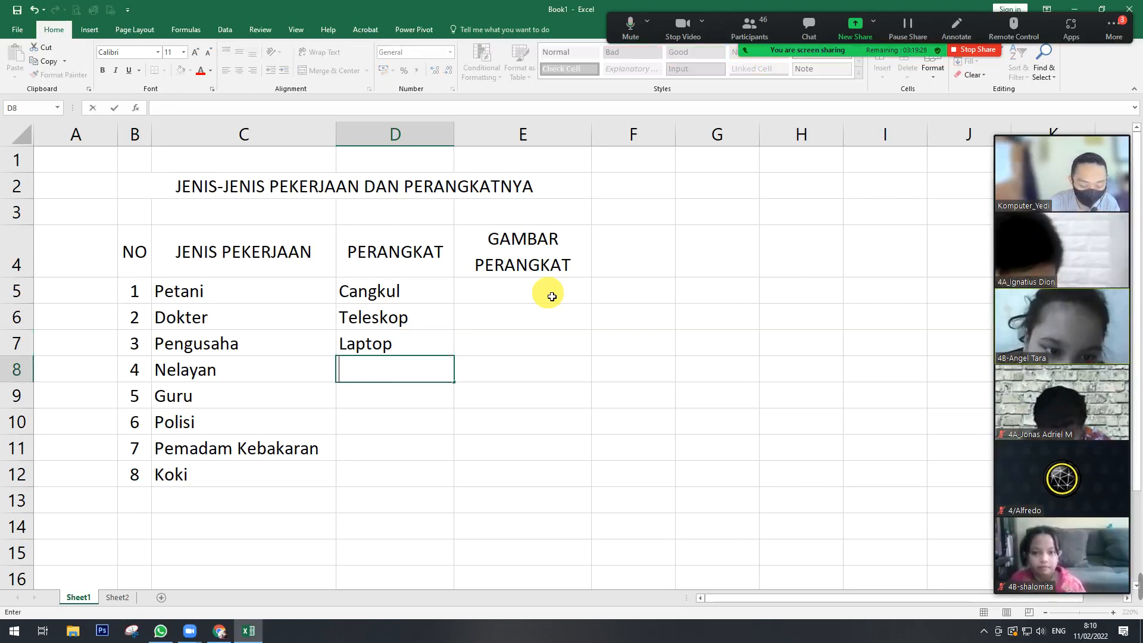
- Enter Jala as Nelayan's tool in cell D8 and replace Dokter's tool in D6 with Stetoskop
{"action": "type", "text": "Jala"}
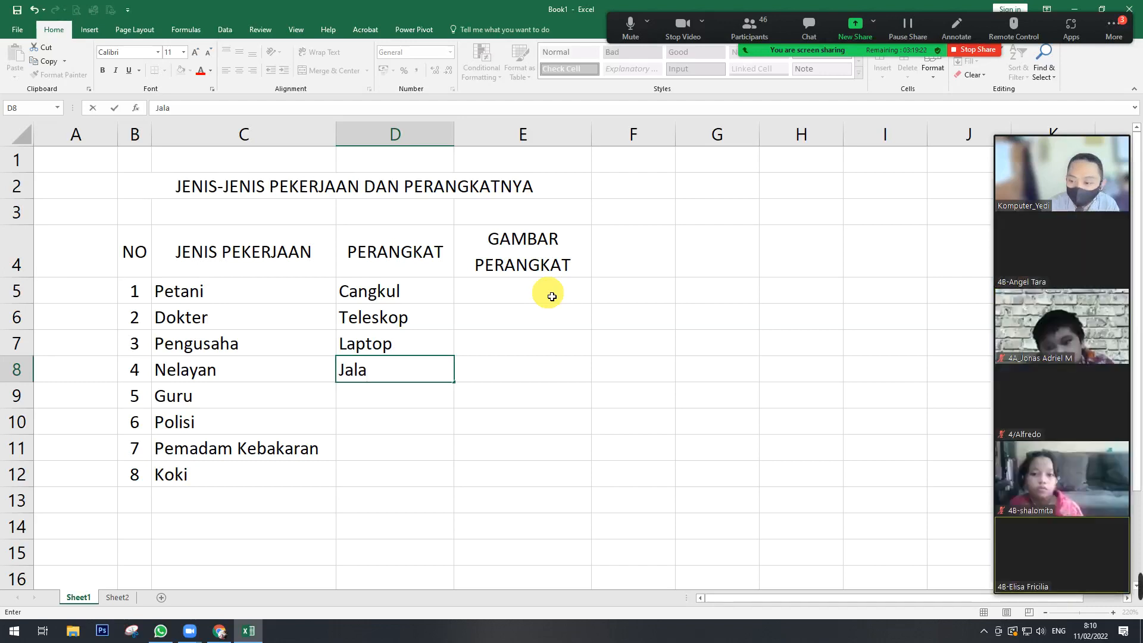
{"action": "key", "text": "Up"}
{"action": "key", "text": "Up"}
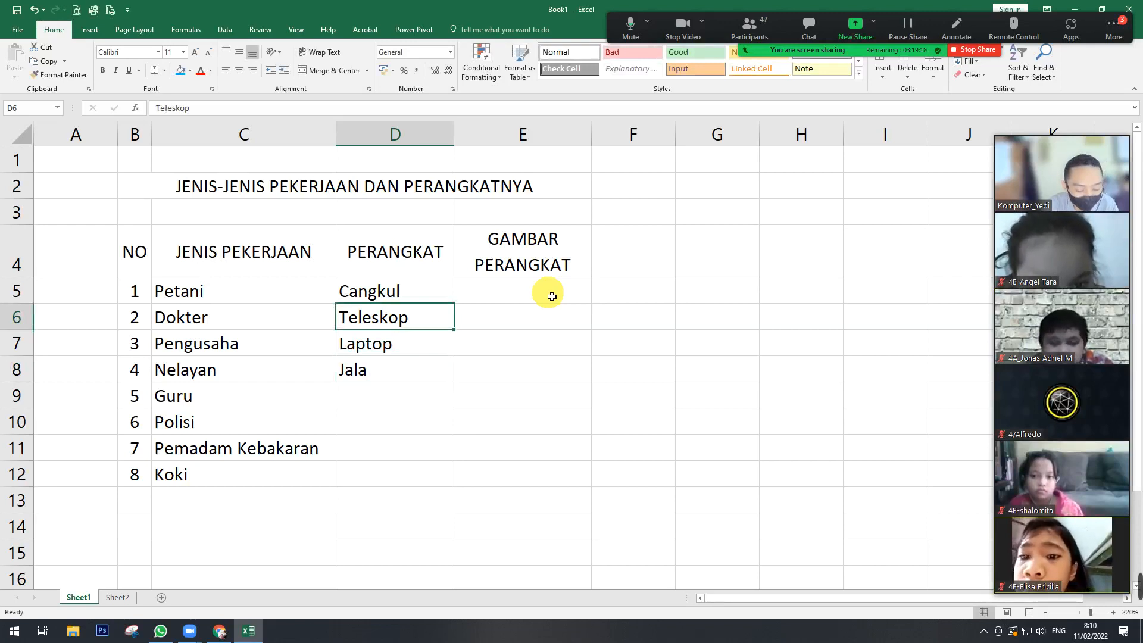
{"action": "key", "text": "F2"}
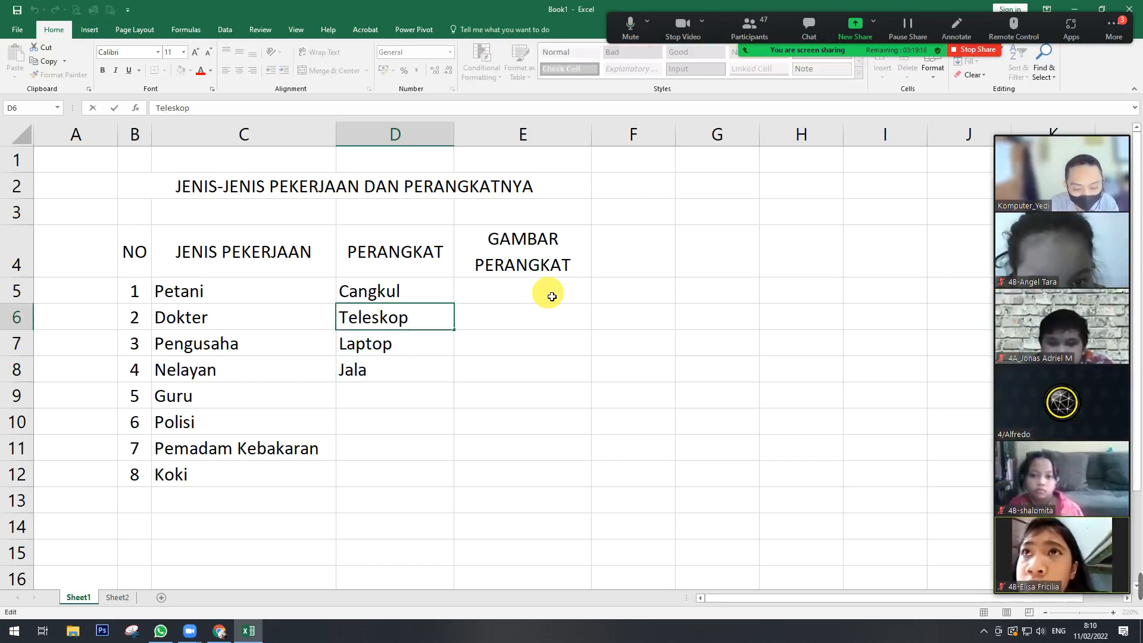
{"action": "key", "text": "BackSpace"}
{"action": "key", "text": "BackSpace"}
{"action": "key", "text": "BackSpace"}
{"action": "key", "text": "BackSpace"}
{"action": "key", "text": "BackSpace"}
{"action": "key", "text": "BackSpace"}
{"action": "key", "text": "BackSpace"}
{"action": "key", "text": "BackSpace"}
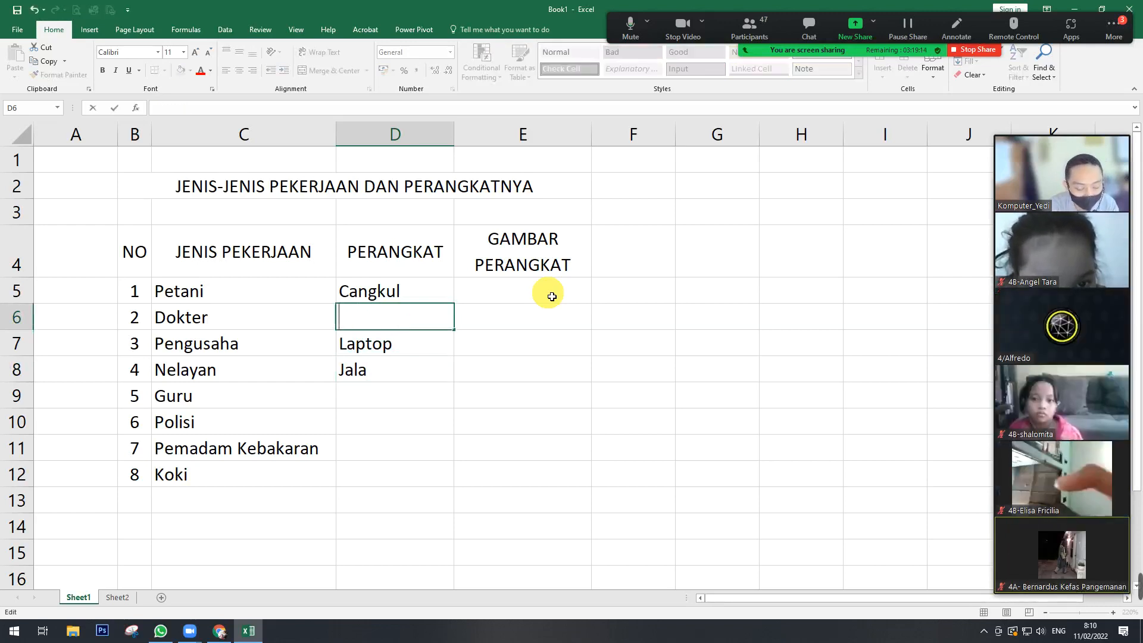
{"action": "type", "text": "$"}
{"action": "key", "text": "BackSpace"}
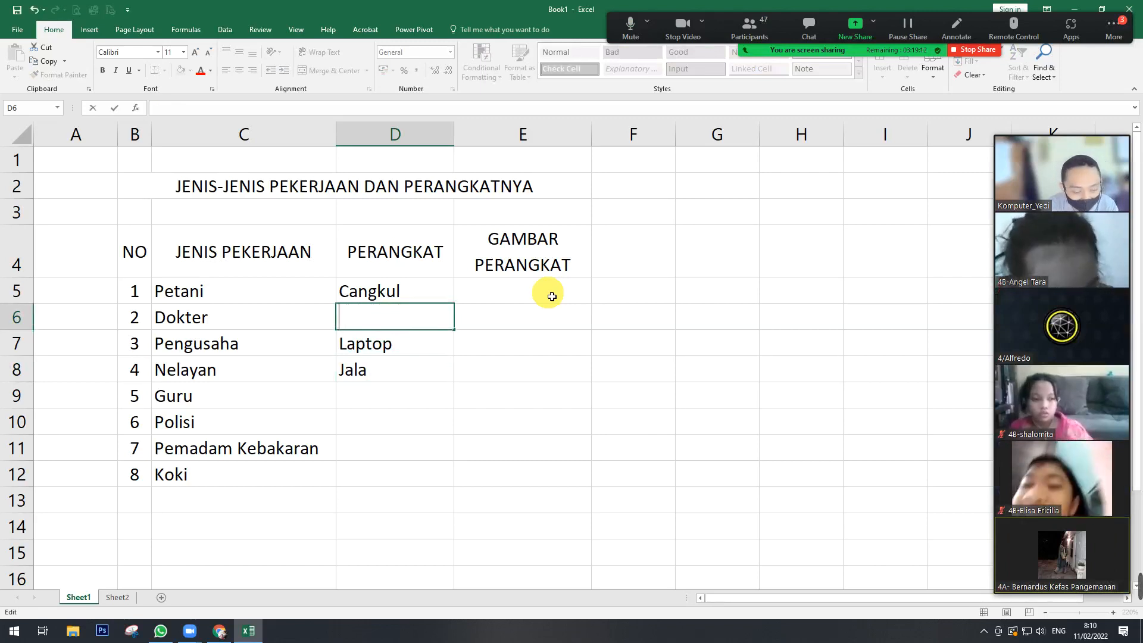
{"action": "type", "text": "Ste"}
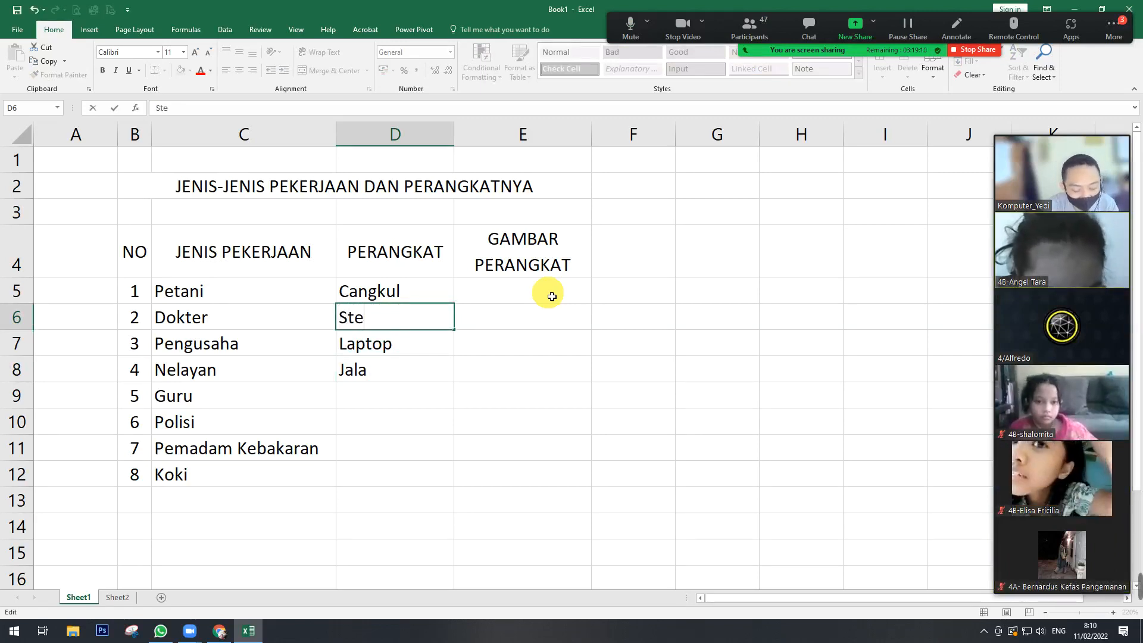
{"action": "type", "text": "toskop"}
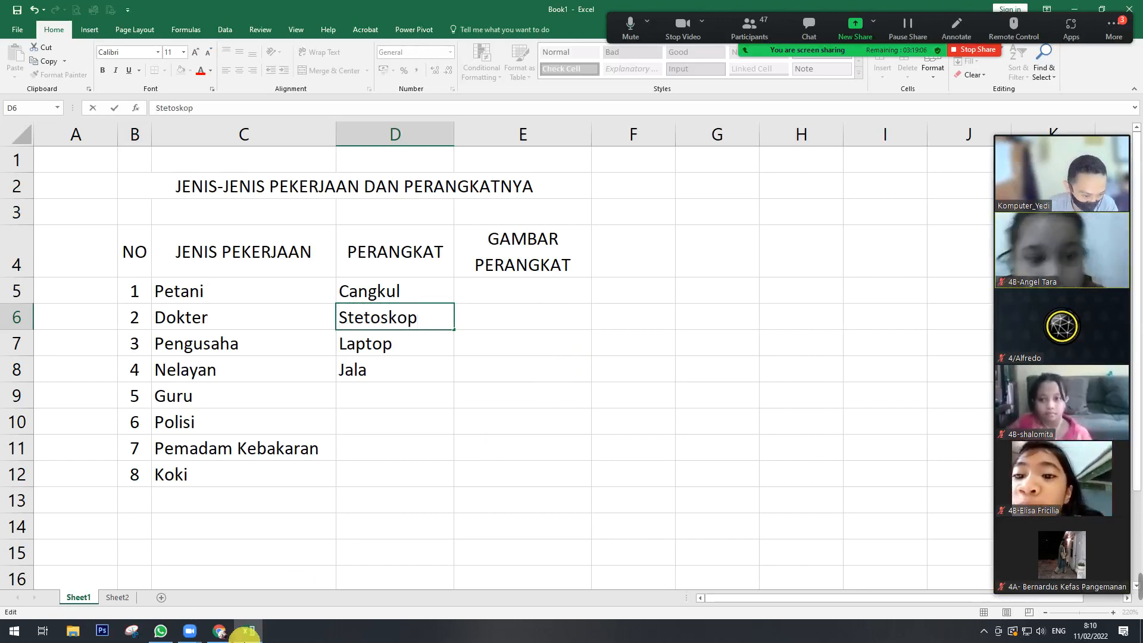
- Check the spelling of stetoskop in Chrome through Google's suggestions for "stetos", then return to the Excel sheet
{"action": "left_click", "coordinate": [219, 631]}
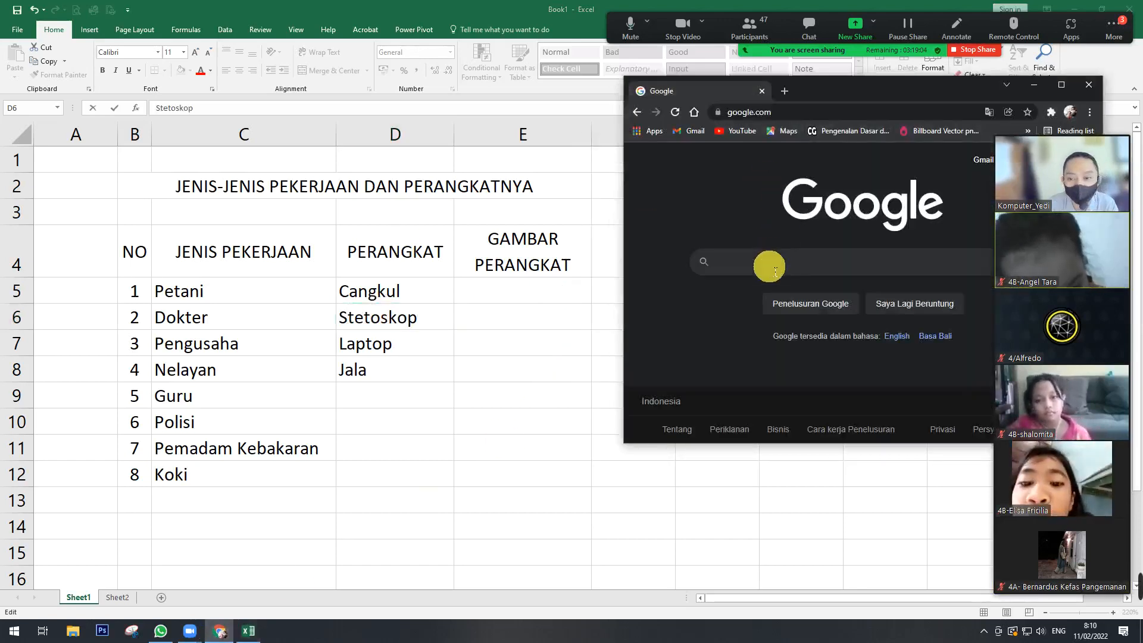
{"action": "left_click", "coordinate": [768, 265]}
{"action": "type", "text": "ste"}
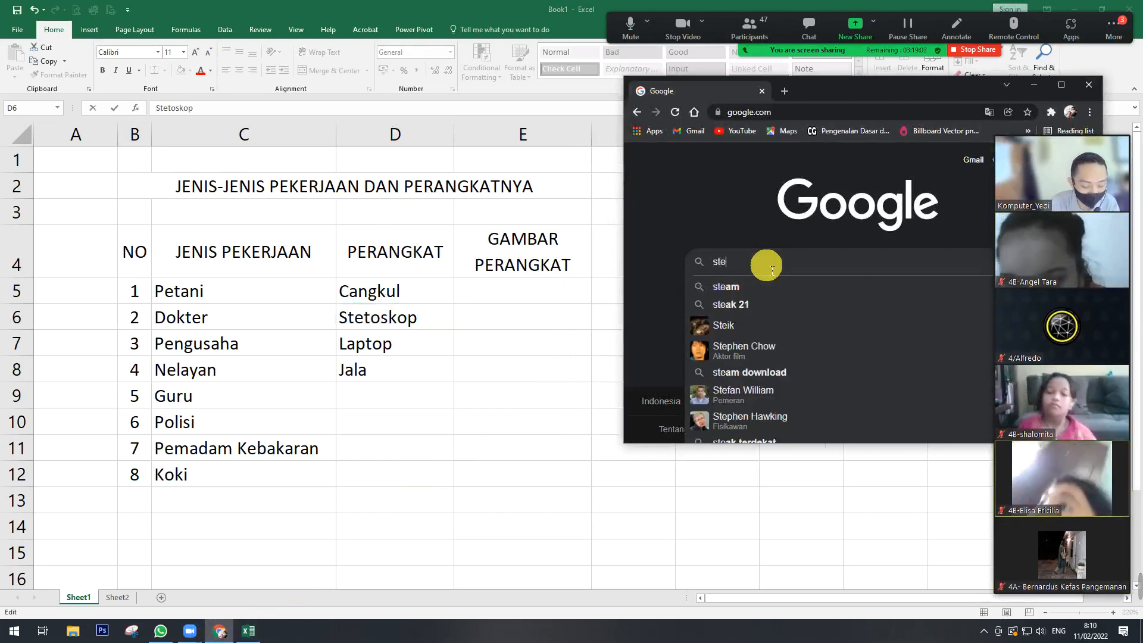
{"action": "type", "text": "tos"}
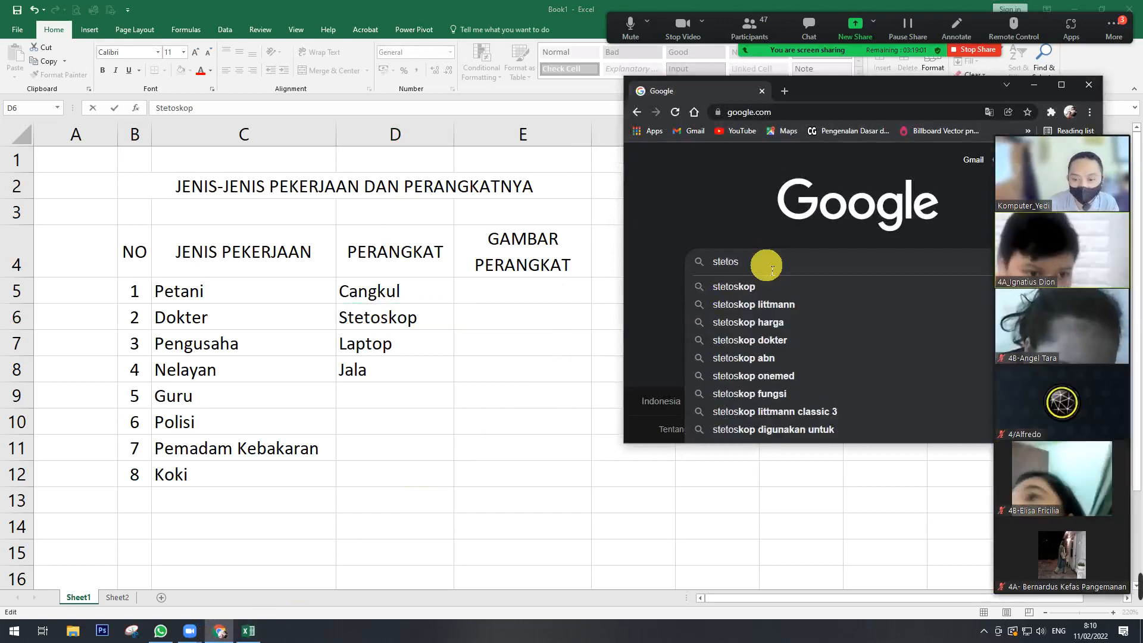
{"action": "key", "text": "Escape"}
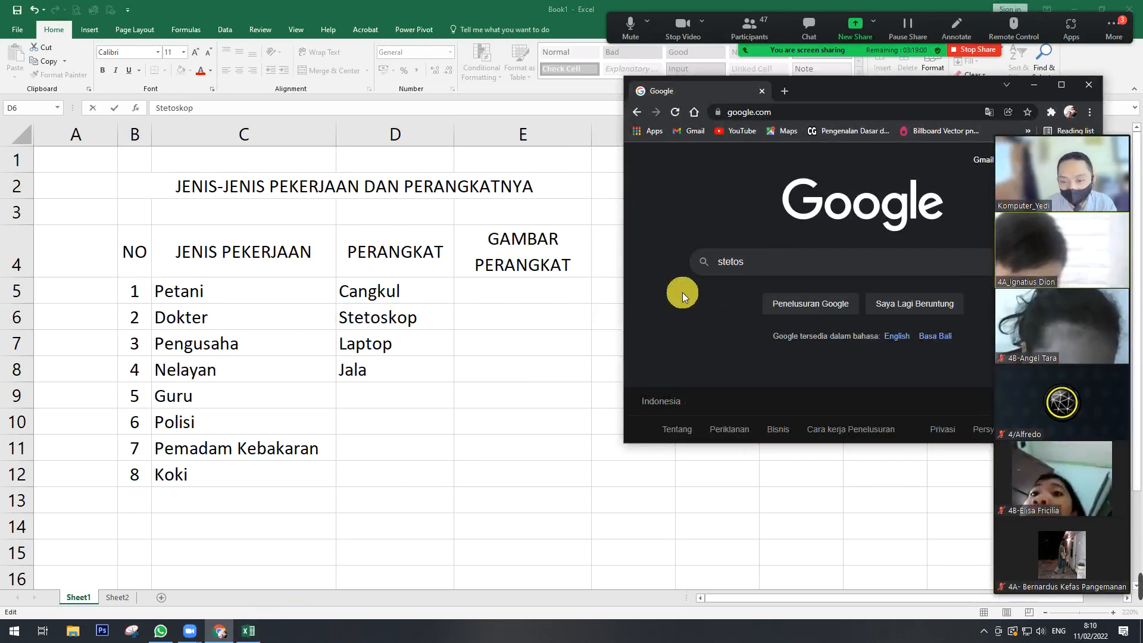
{"action": "left_click", "coordinate": [1034, 84]}
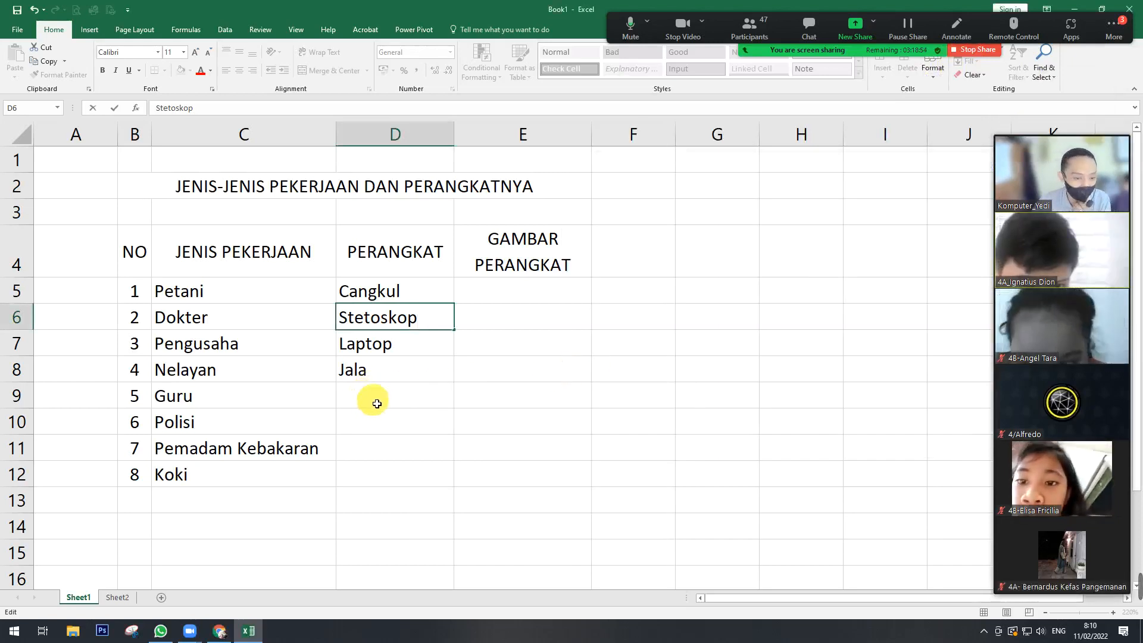
- Enter the tools Buku for Guru in cell D9 and Pistol for Polisi in cell D10
{"action": "left_click", "coordinate": [377, 400]}
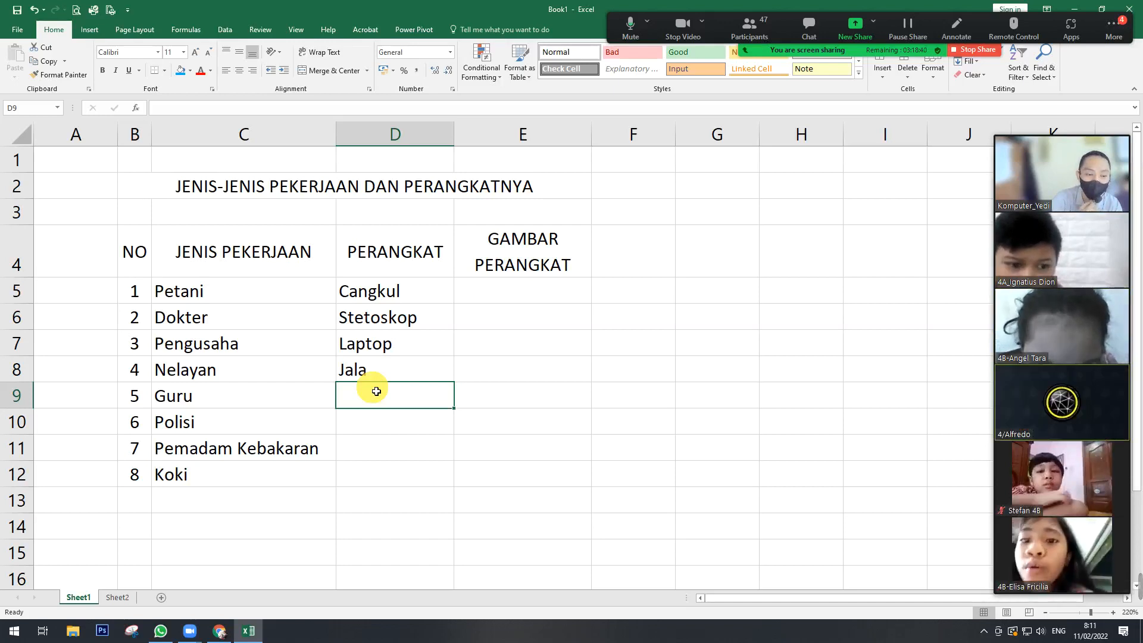
{"action": "type", "text": "B"}
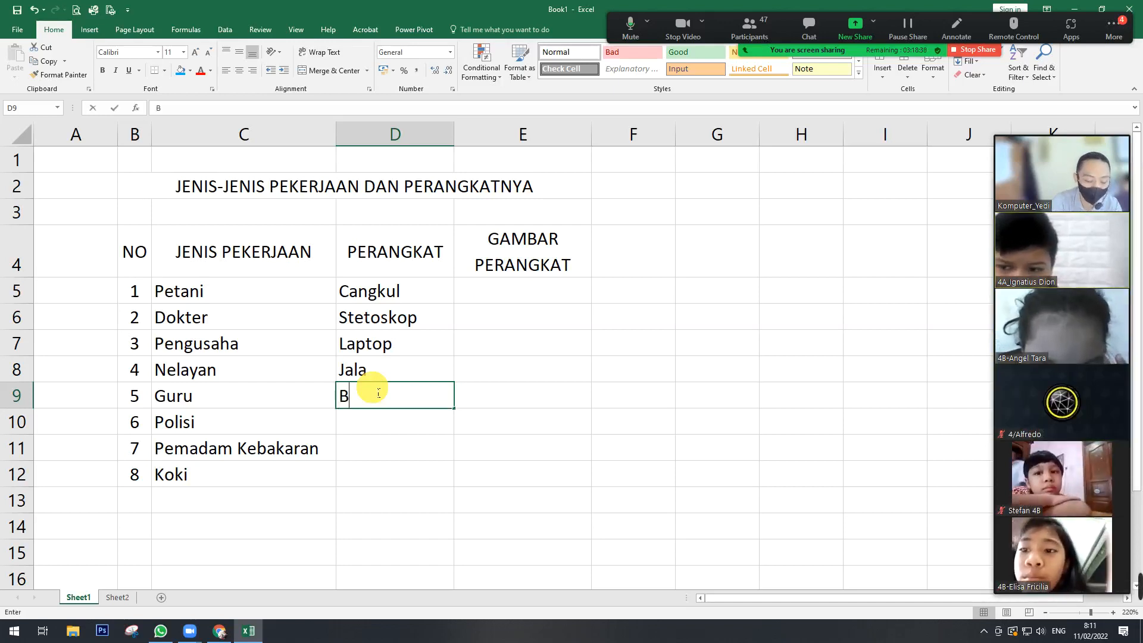
{"action": "type", "text": "uku"}
{"action": "key", "text": "Return"}
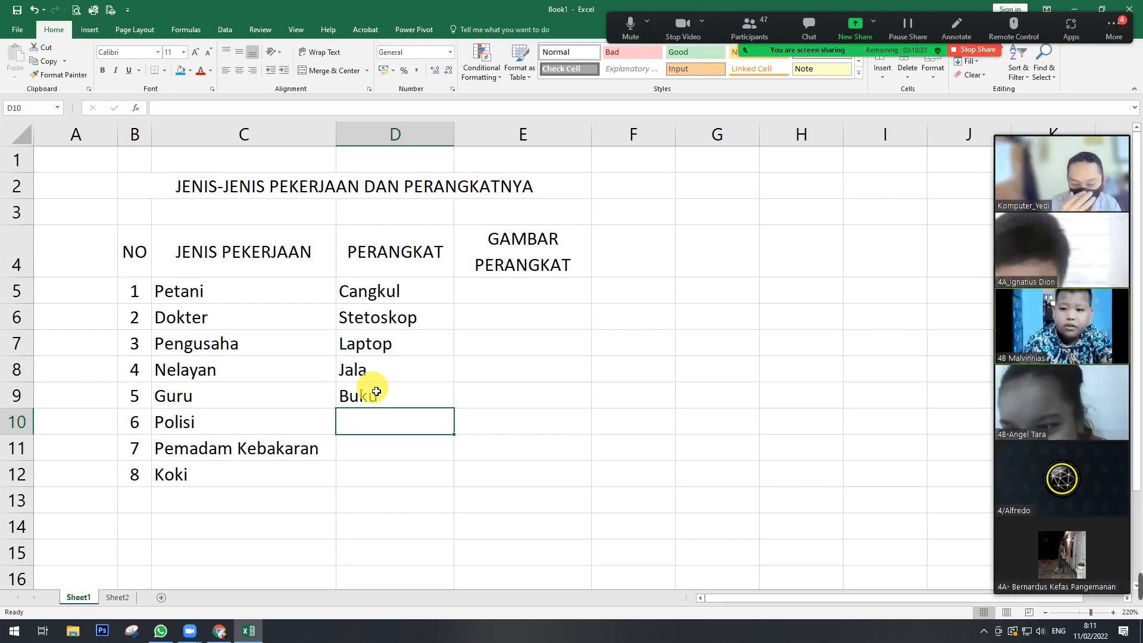
{"action": "type", "text": "Pistol"}
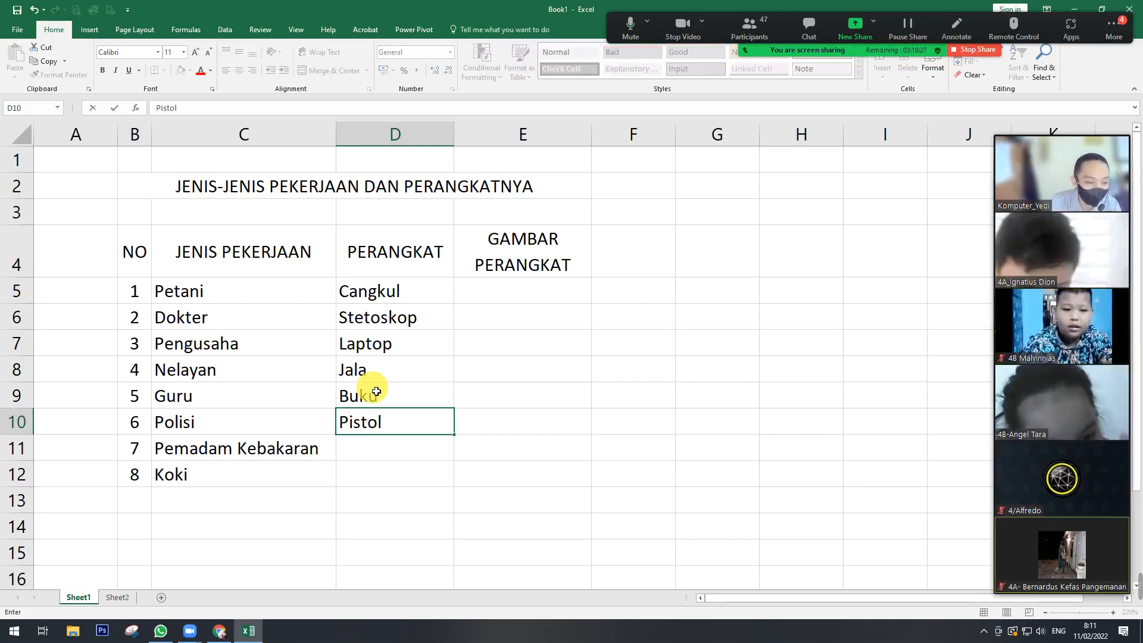
{"action": "key", "text": "Return"}
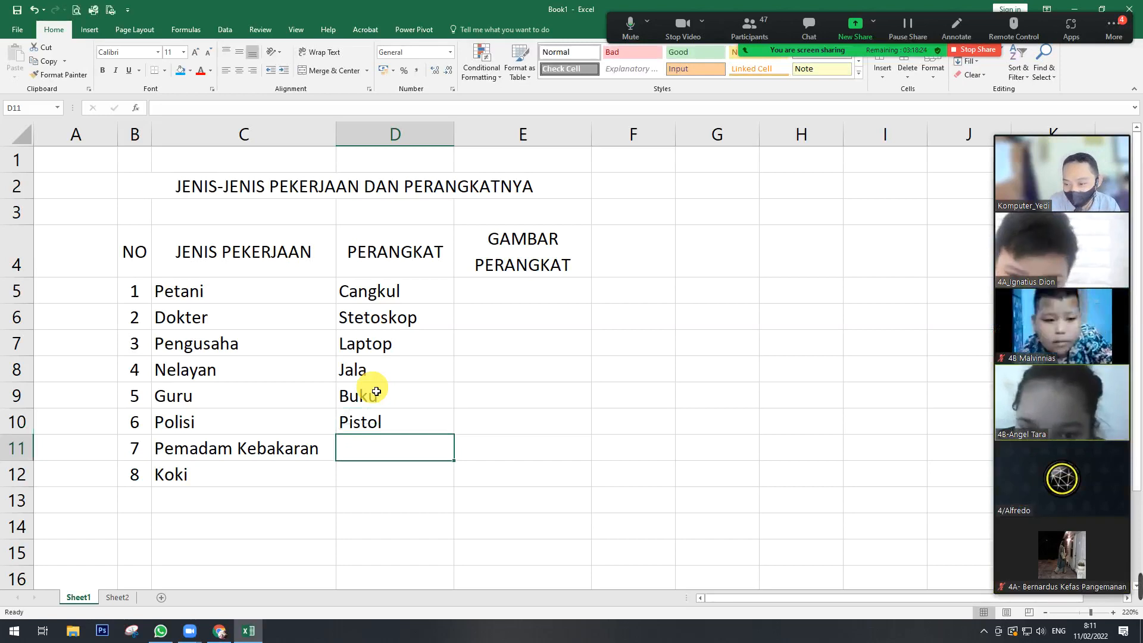
- Enter Air for Pemadam Kebakaran in cell D11 and Wajan for Koki in cell D12
{"action": "type", "text": "Air"}
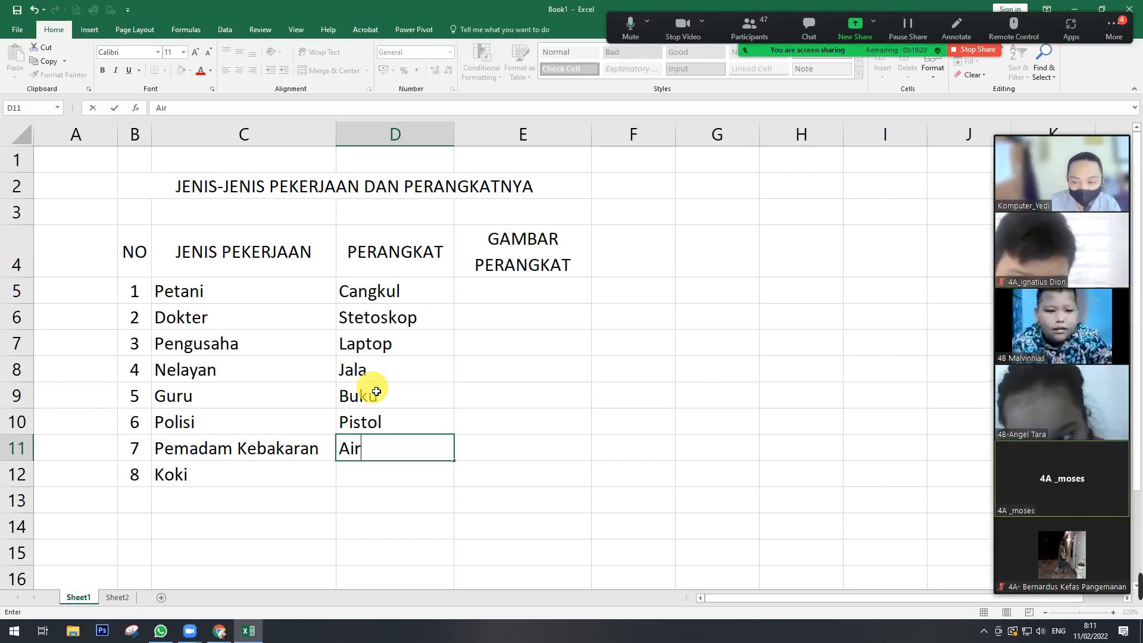
{"action": "key", "text": "Return"}
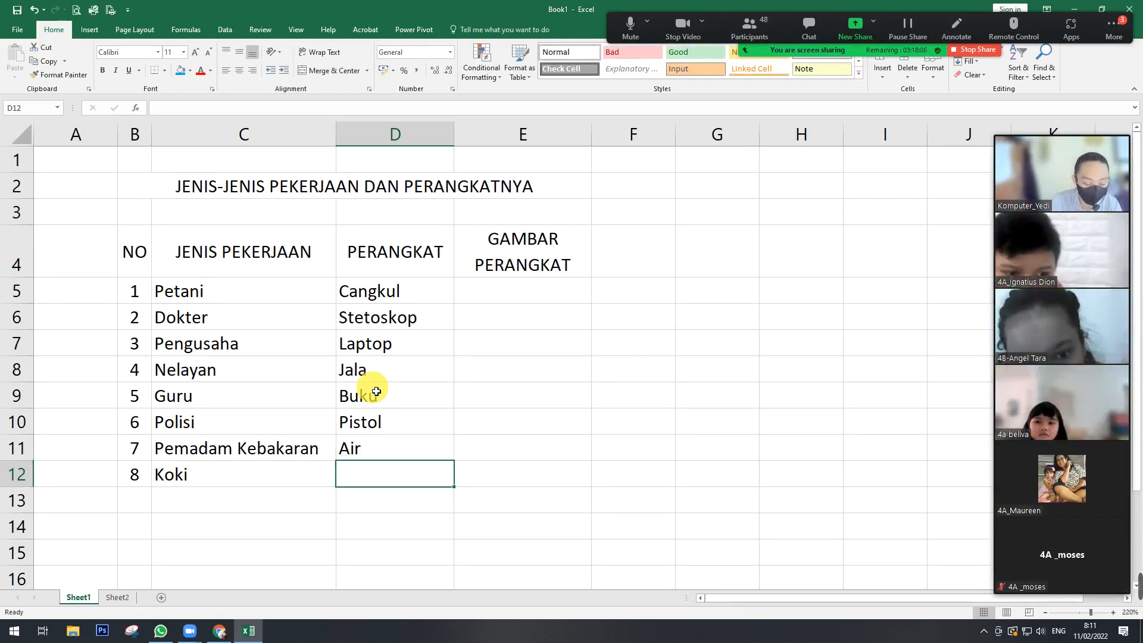
{"action": "type", "text": "Wajan"}
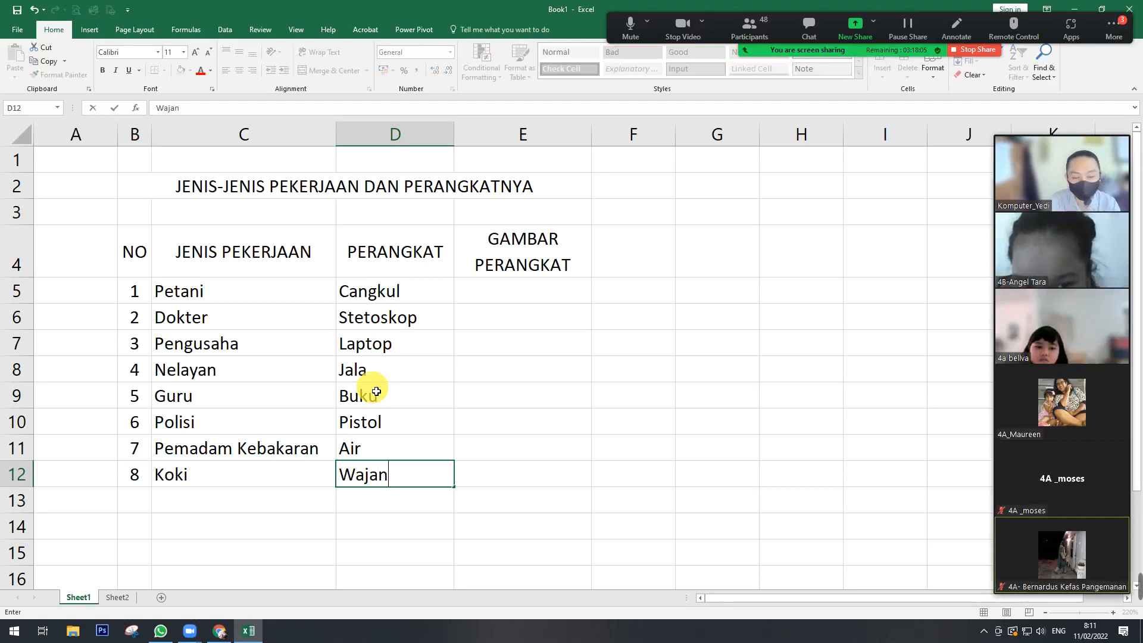
{"action": "key", "text": "Return"}
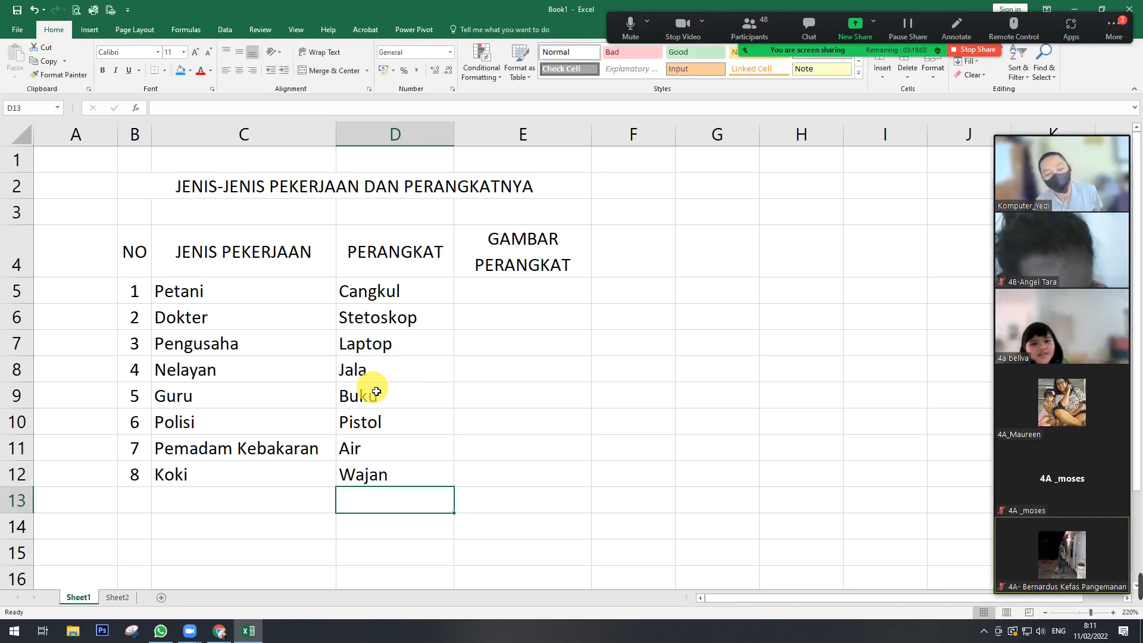
{"action": "left_click", "coordinate": [424, 474]}
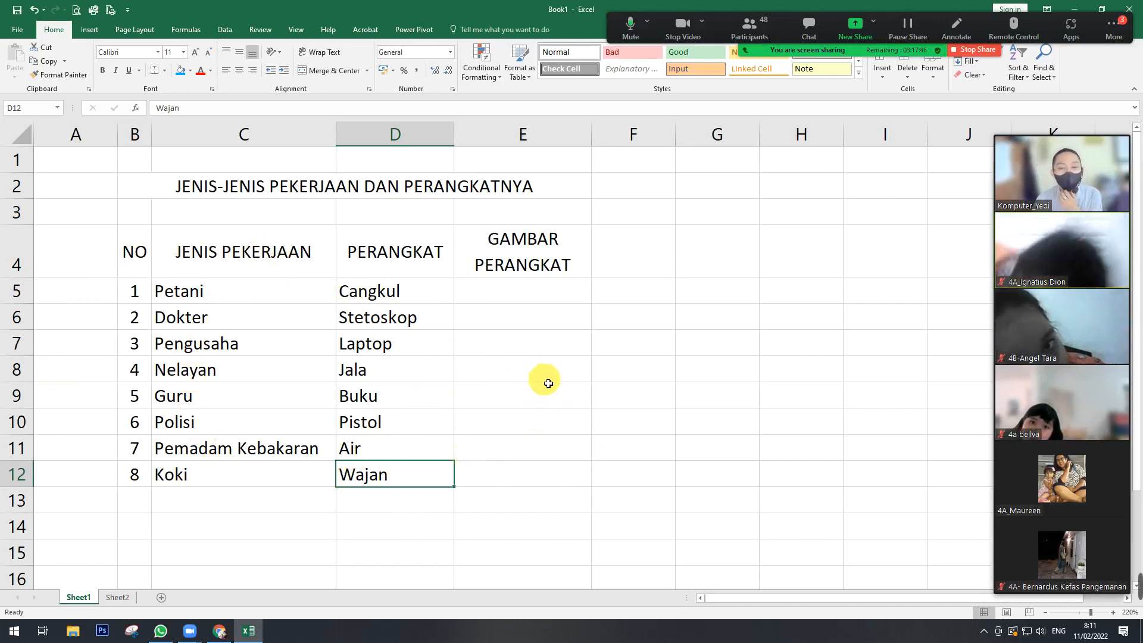
- Select cell E5, then switch to Chrome and search Google for cangkul, opening the image results
{"action": "left_click", "coordinate": [511, 296]}
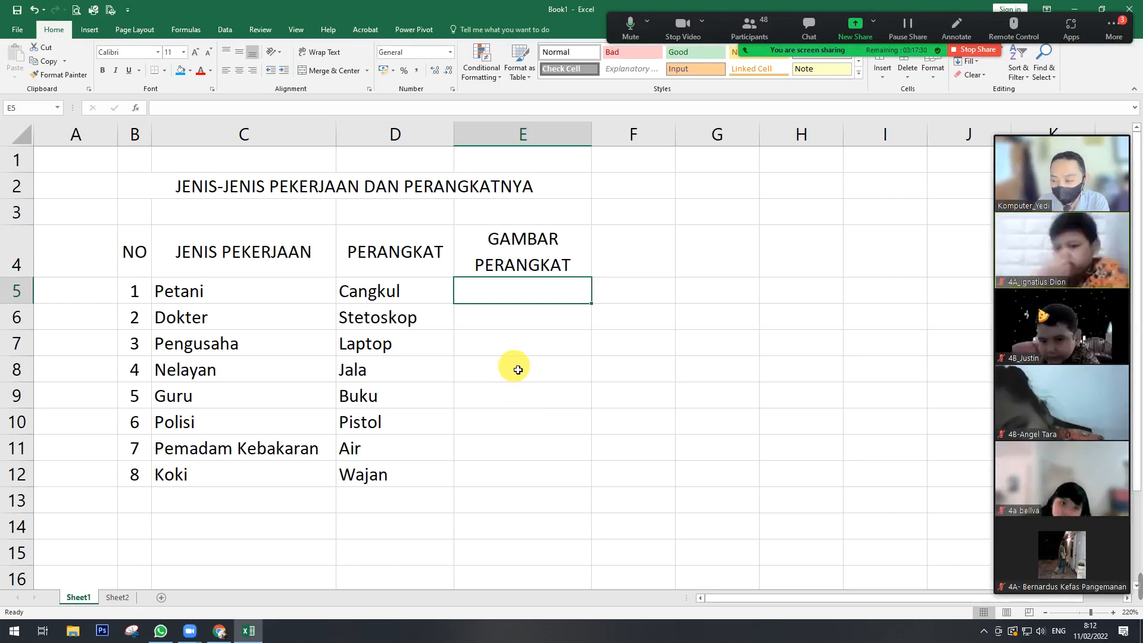
{"action": "mouse_move", "coordinate": [230, 629]}
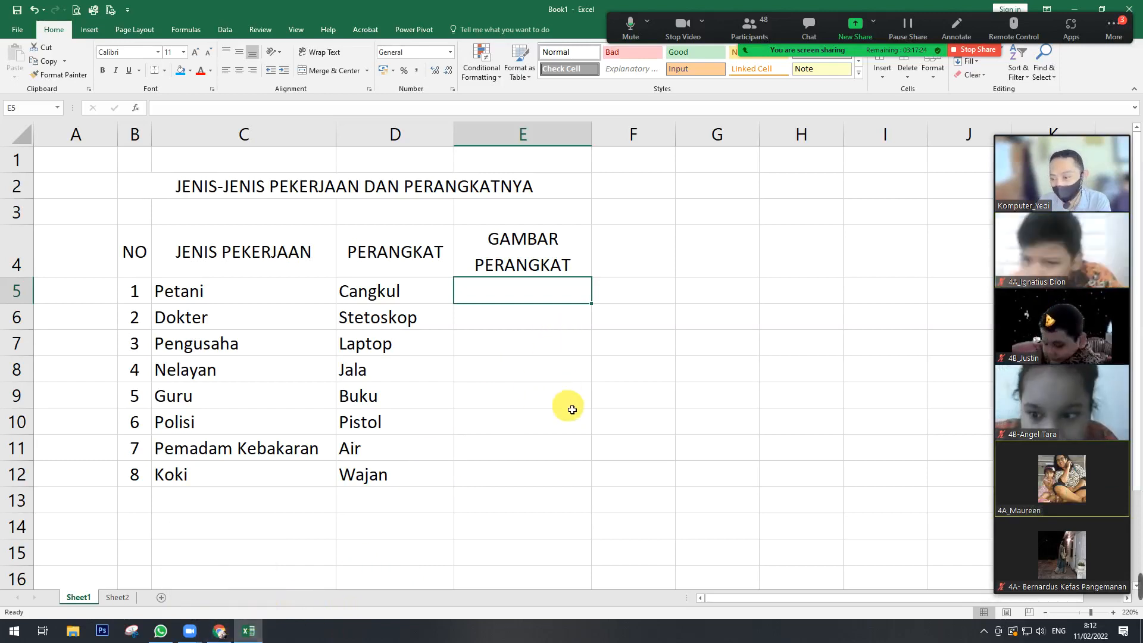
{"action": "left_click", "coordinate": [215, 632]}
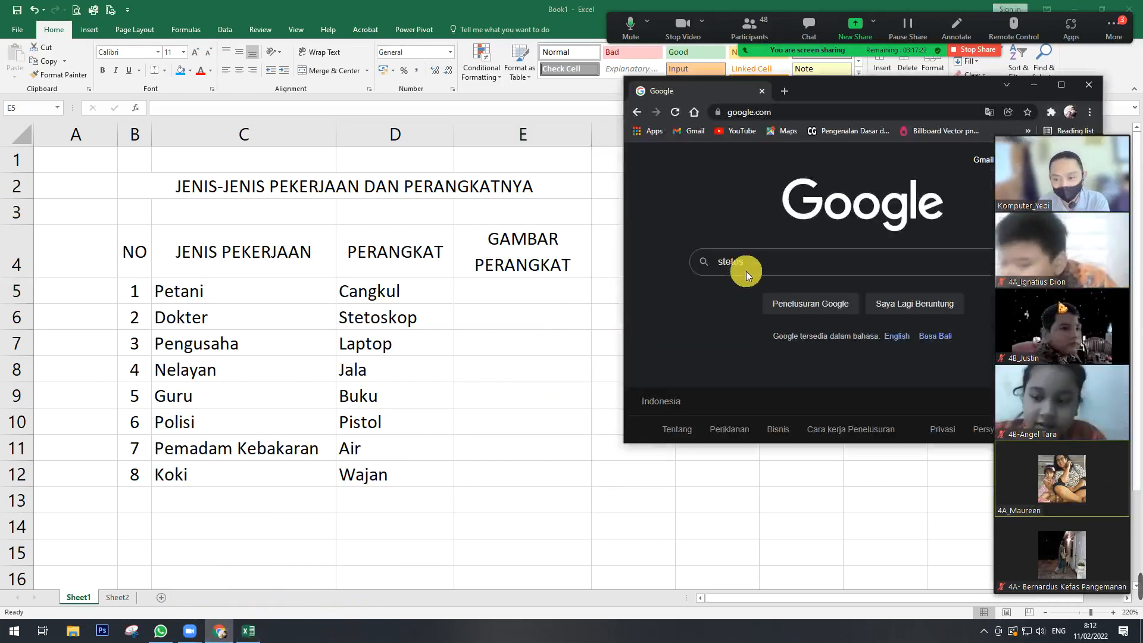
{"action": "left_click_drag", "start_coordinate": [740, 262], "coordinate": [650, 265]}
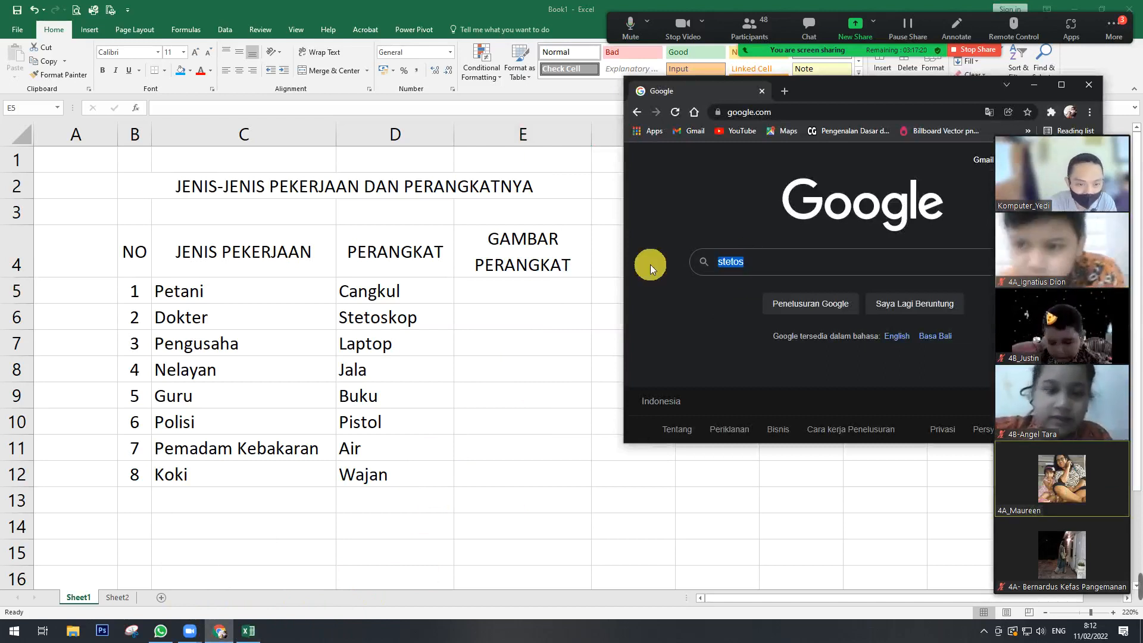
{"action": "type", "text": "cangkul"}
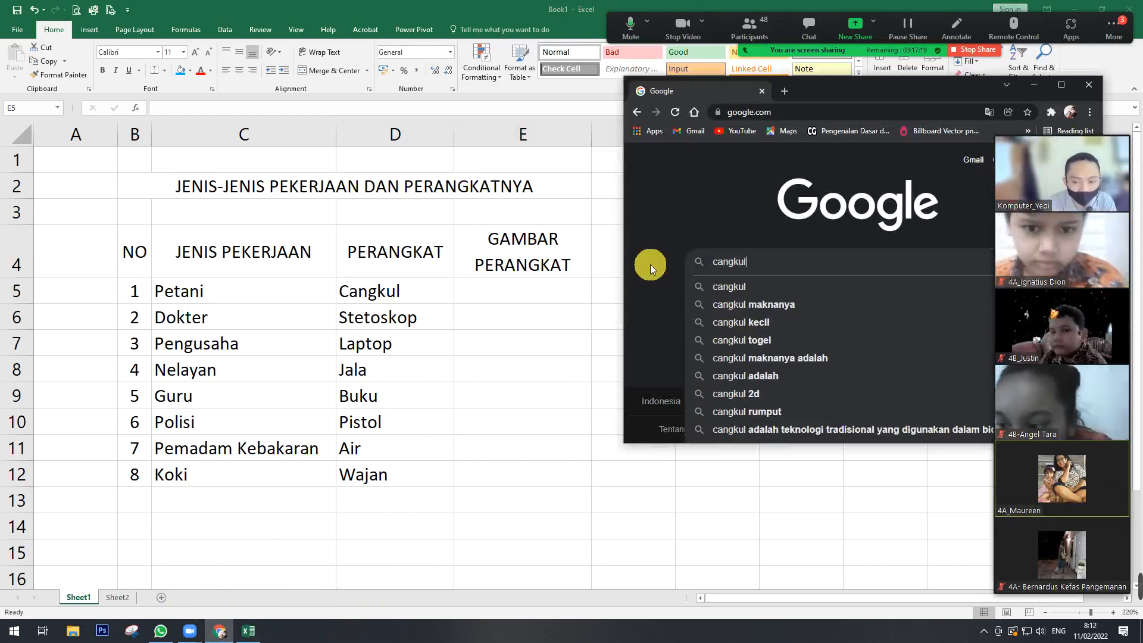
{"action": "left_click", "coordinate": [732, 290]}
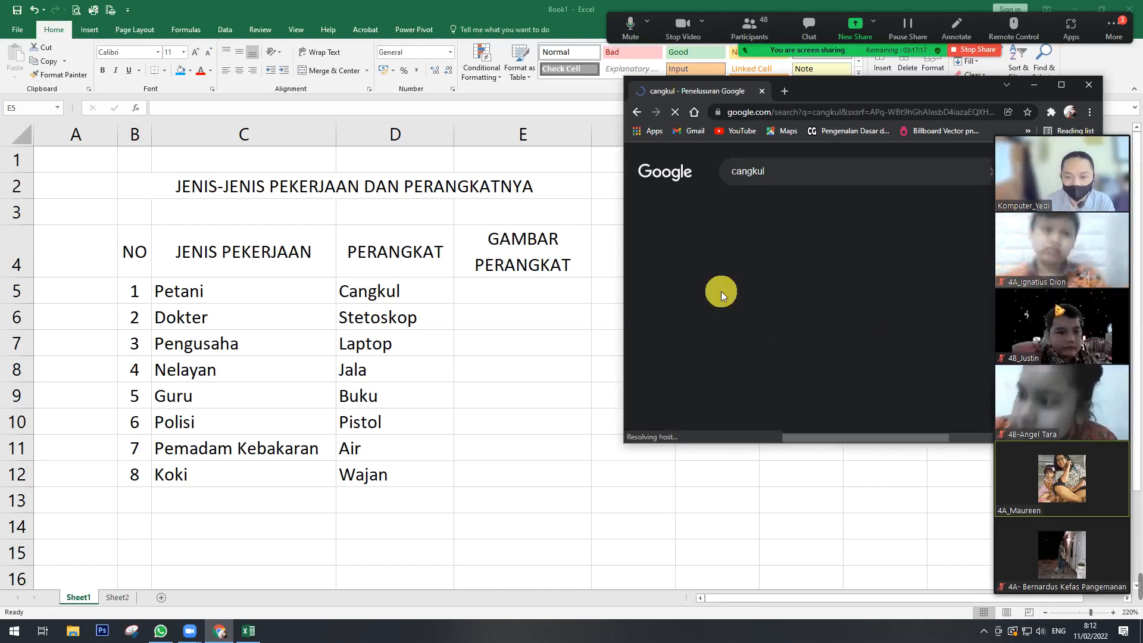
{"action": "scroll", "coordinate": [774, 340], "scroll_direction": "down", "scroll_amount": 1}
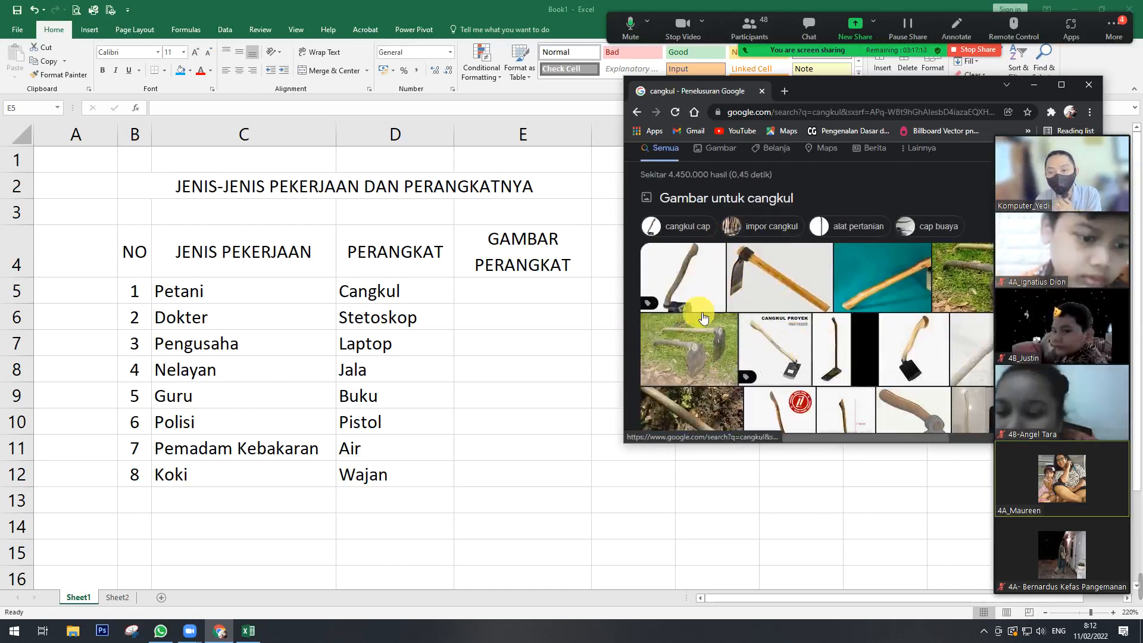
{"action": "left_click", "coordinate": [758, 280]}
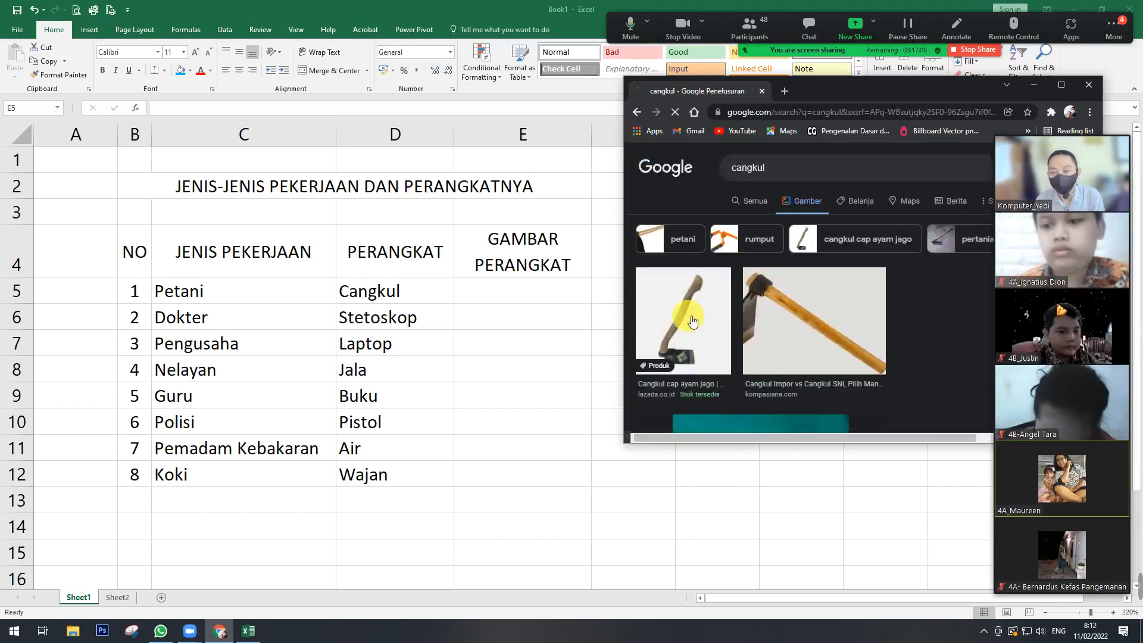
{"action": "scroll", "coordinate": [744, 321], "scroll_direction": "down", "scroll_amount": 2}
{"action": "right_click", "coordinate": [791, 316]}
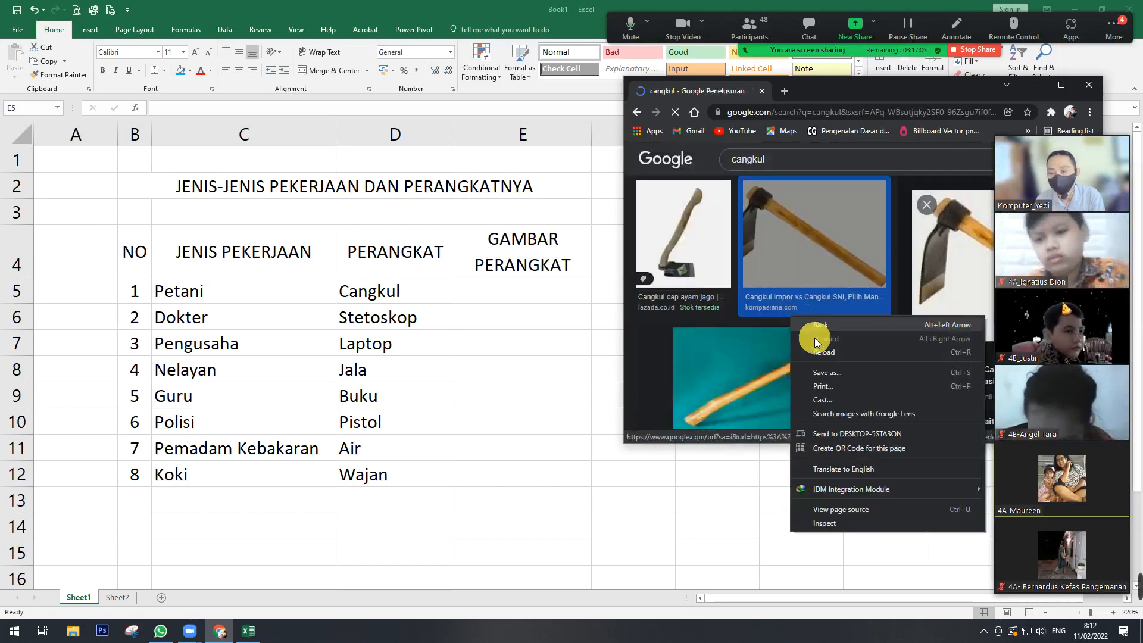
{"action": "left_click", "coordinate": [837, 372]}
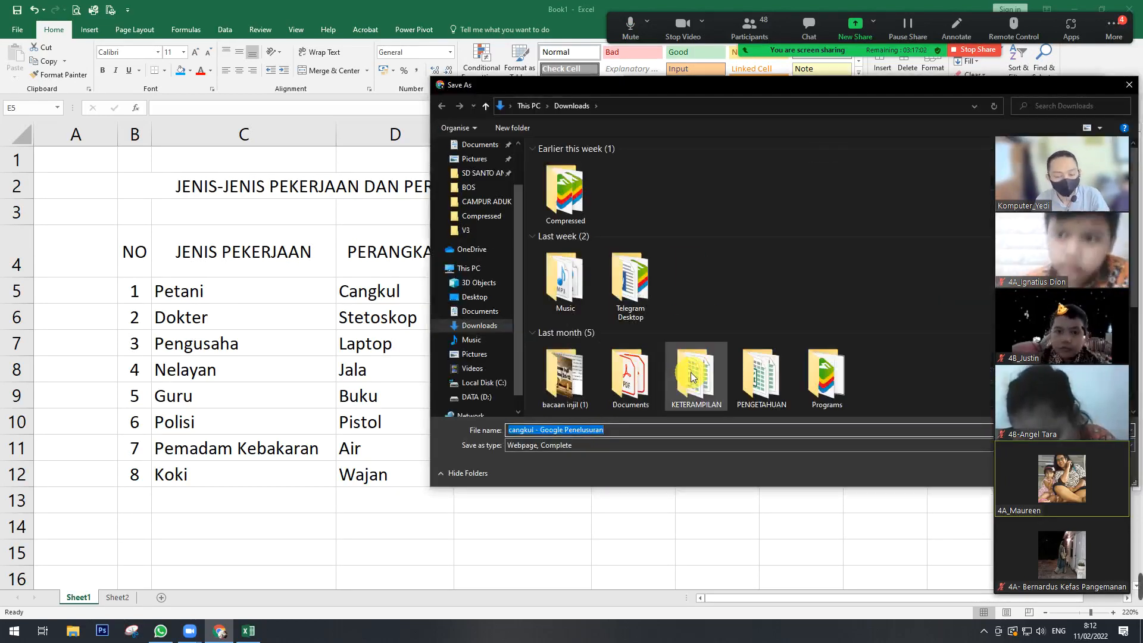
{"action": "key", "text": "Escape"}
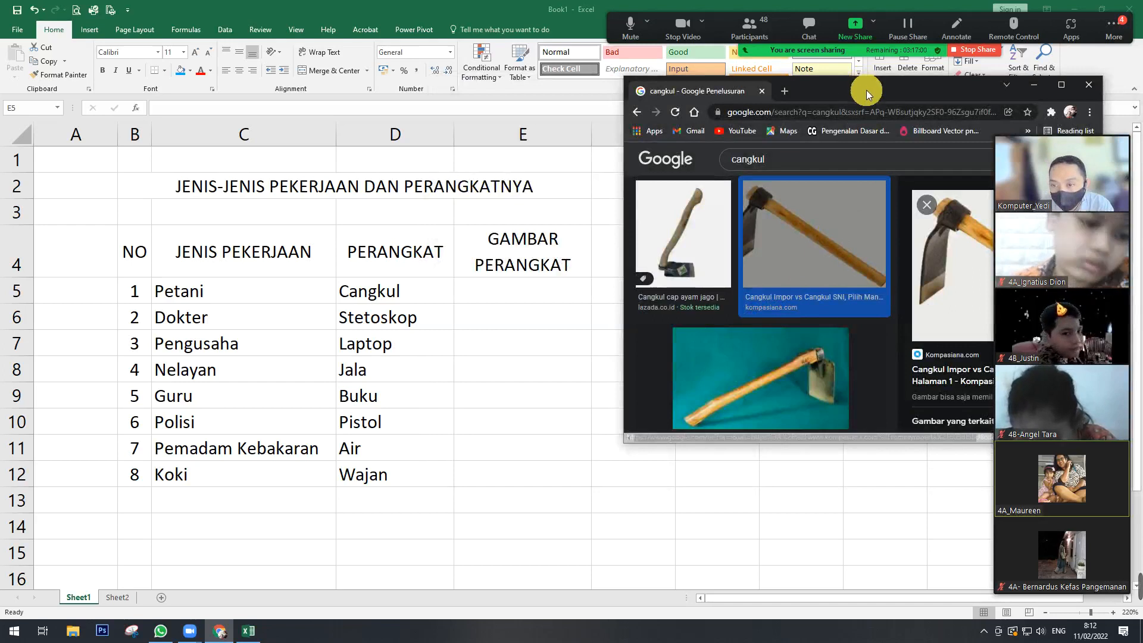
- Open the Kompasiana source page of the wooden-handled cangkul picture and find the full-size image in the article
{"action": "left_click_drag", "start_coordinate": [866, 90], "coordinate": [734, 90]}
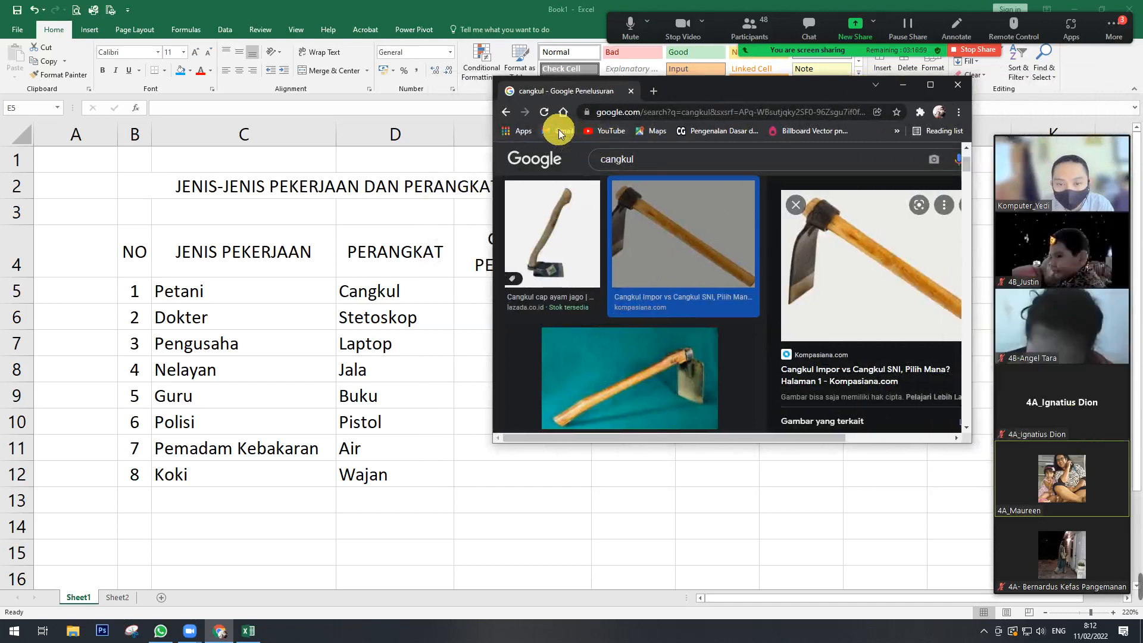
{"action": "scroll", "coordinate": [609, 223], "scroll_direction": "up", "scroll_amount": 2}
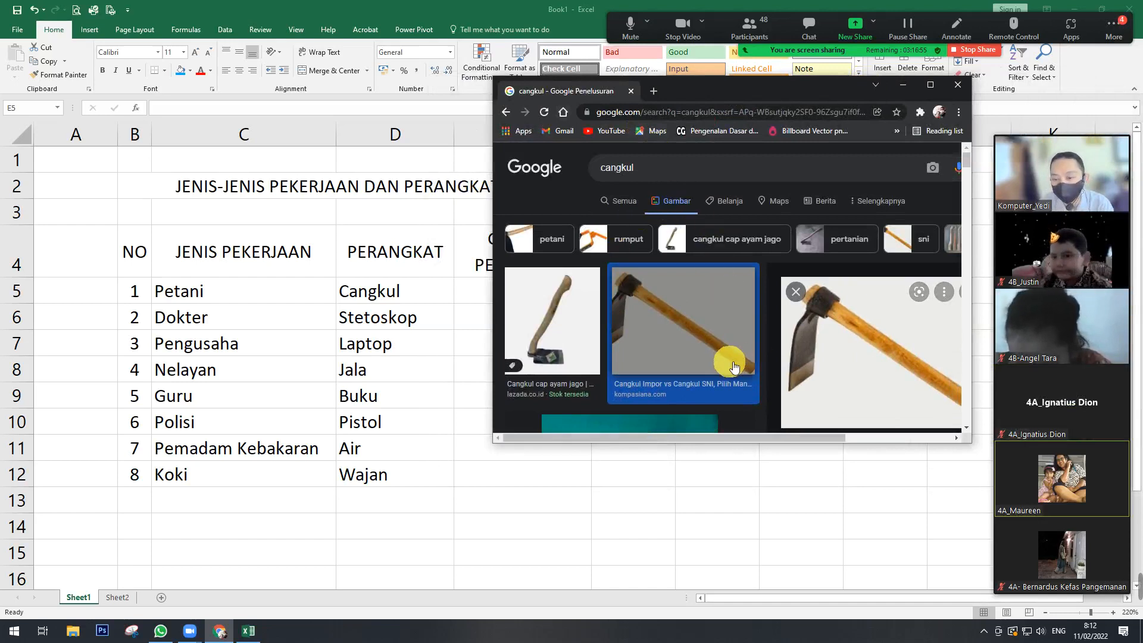
{"action": "left_click", "coordinate": [827, 363]}
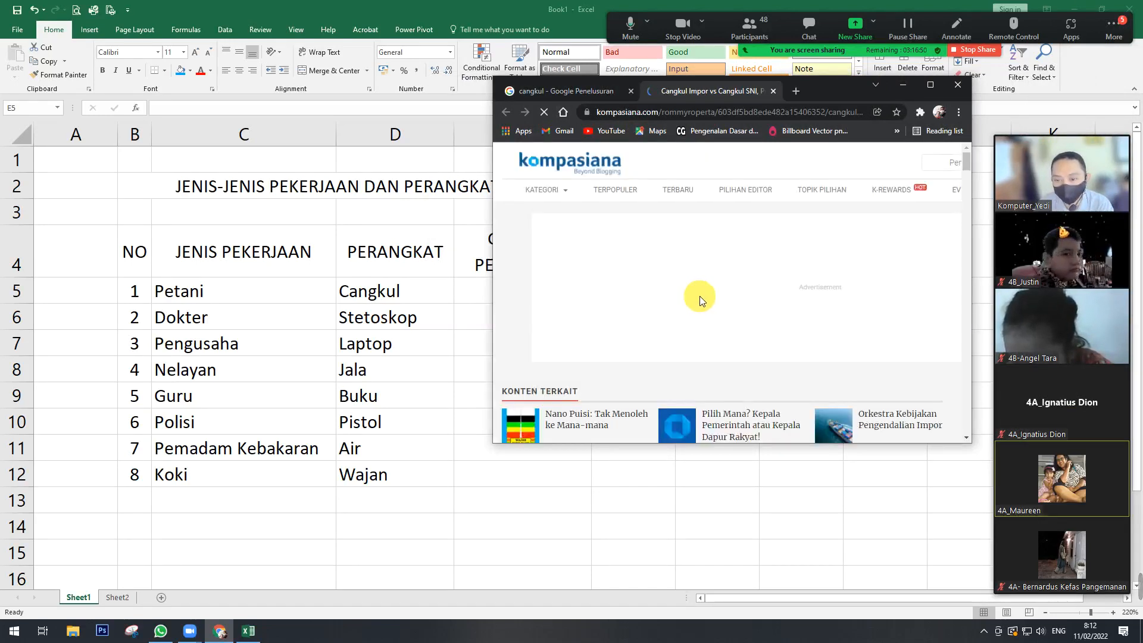
{"action": "scroll", "coordinate": [699, 295], "scroll_direction": "down", "scroll_amount": 6}
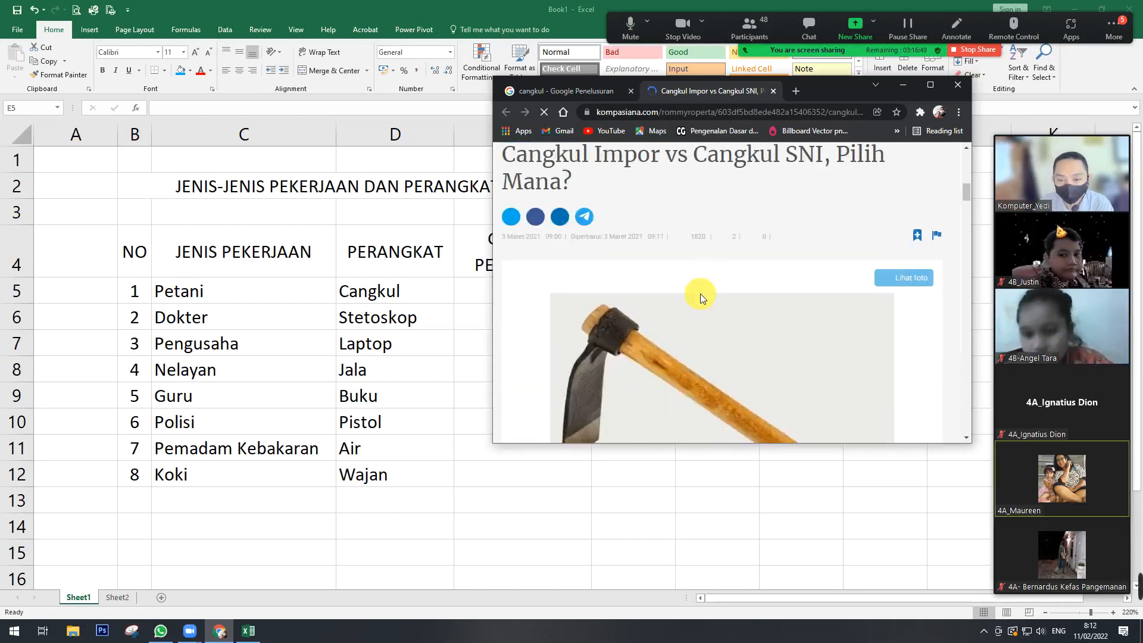
{"action": "scroll", "coordinate": [701, 294], "scroll_direction": "down", "scroll_amount": 3}
- Save the Kompasiana cangkul picture to the Desktop as a JPEG image and keep the blocked download
{"action": "right_click", "coordinate": [695, 263]}
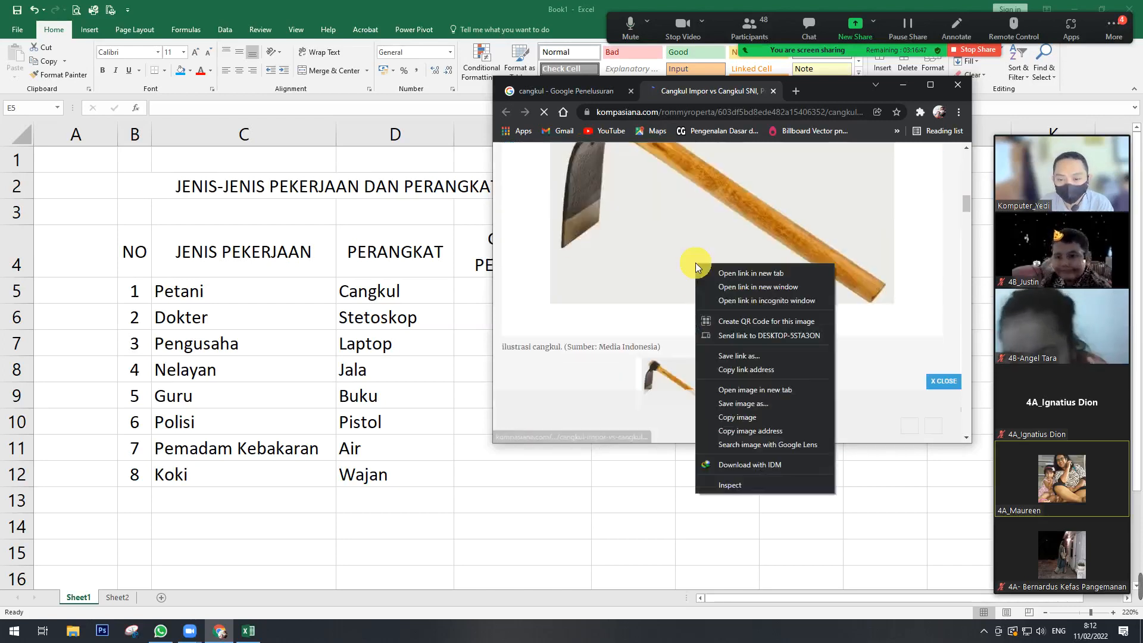
{"action": "left_click", "coordinate": [757, 405]}
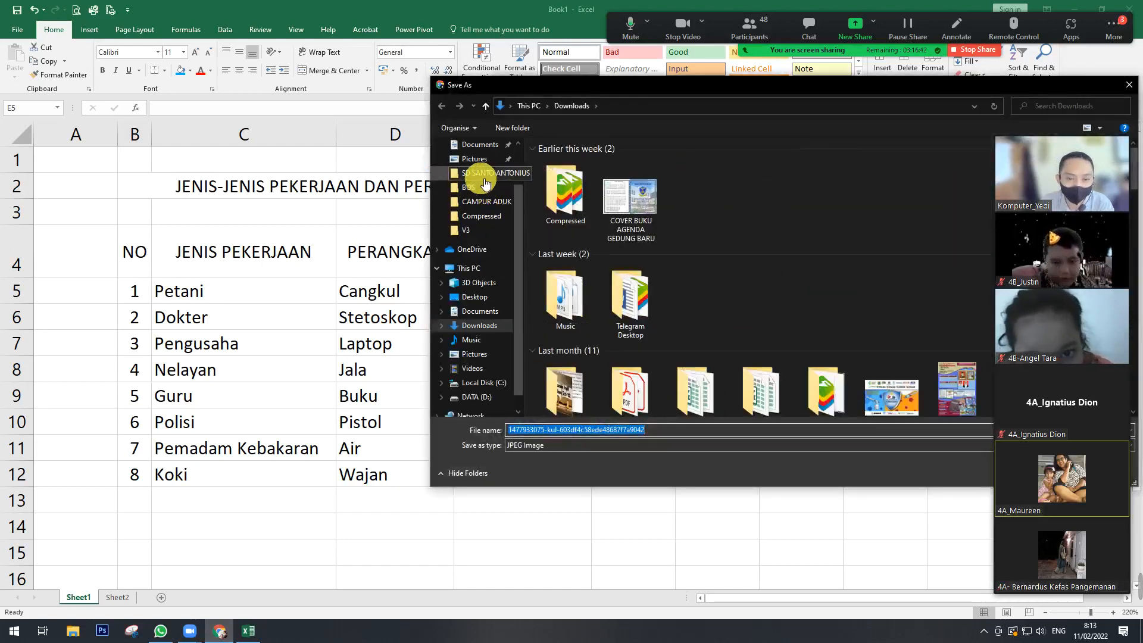
{"action": "left_click", "coordinate": [489, 298]}
{"action": "left_click_drag", "start_coordinate": [905, 90], "coordinate": [608, 88]}
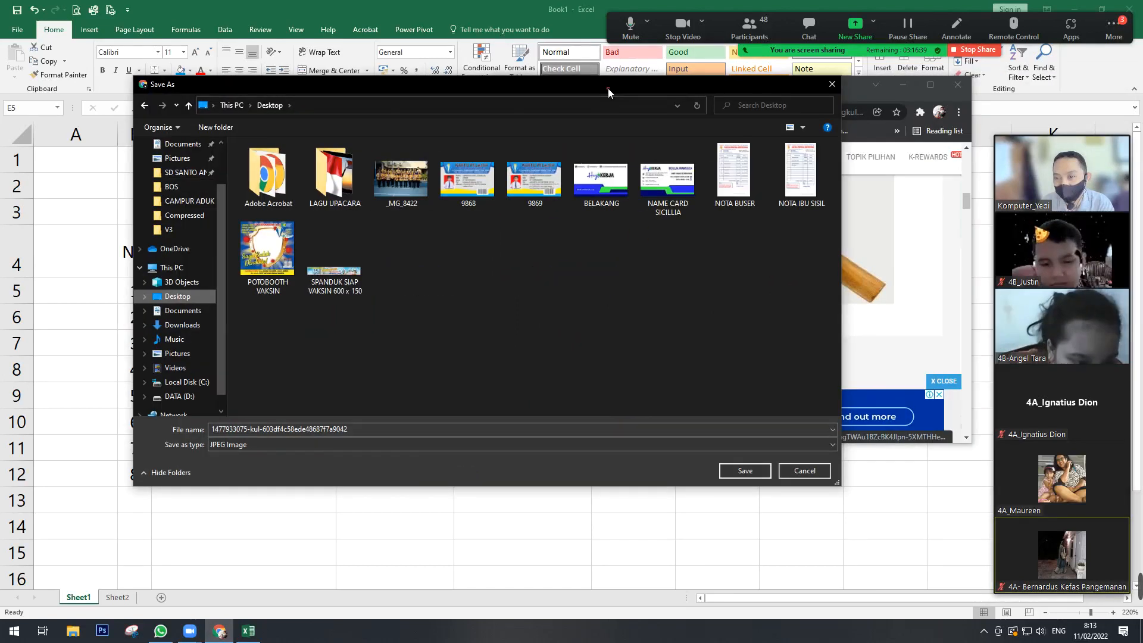
{"action": "left_click", "coordinate": [762, 476]}
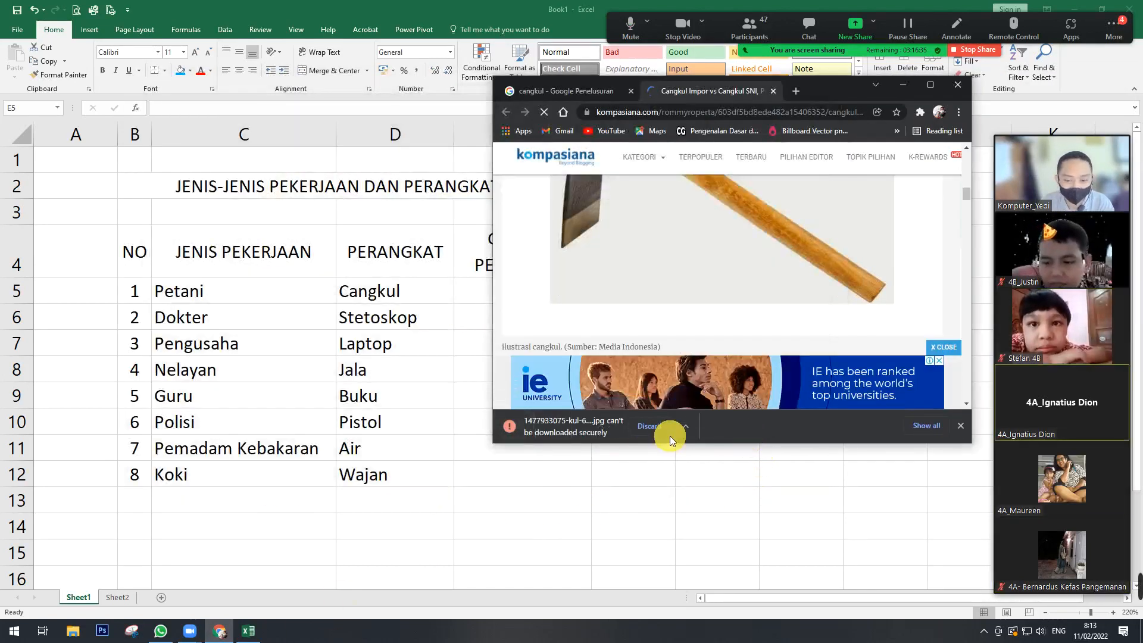
{"action": "left_click", "coordinate": [684, 425]}
{"action": "left_click", "coordinate": [698, 445]}
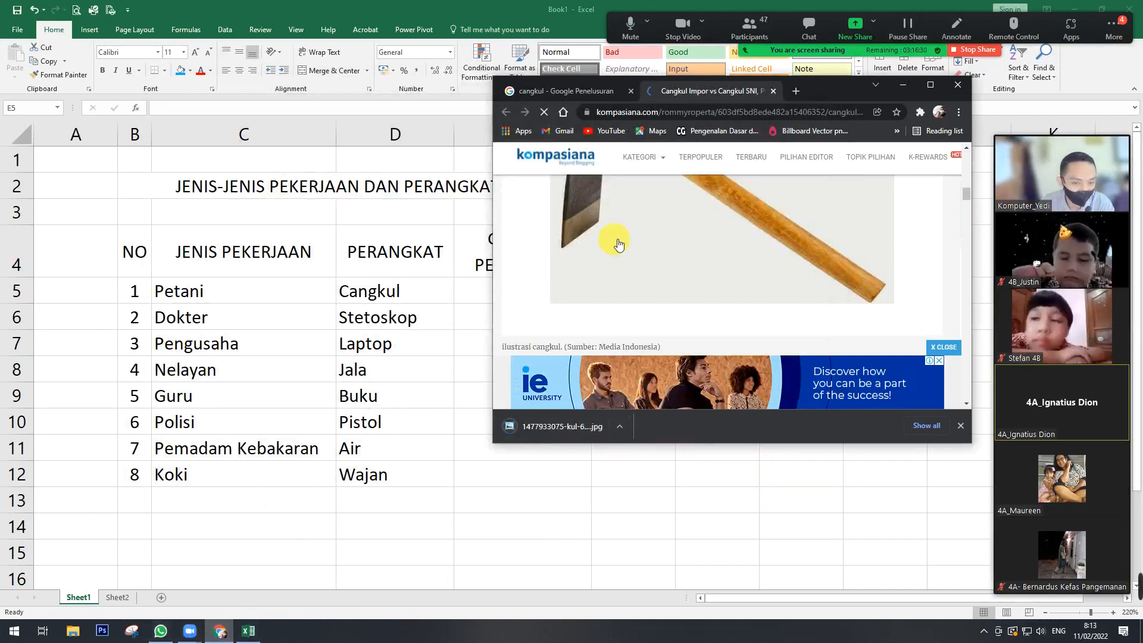
- Stop the current Zoom screen share and start sharing the whole Screen again
{"action": "left_click_drag", "start_coordinate": [842, 91], "coordinate": [783, 172]}
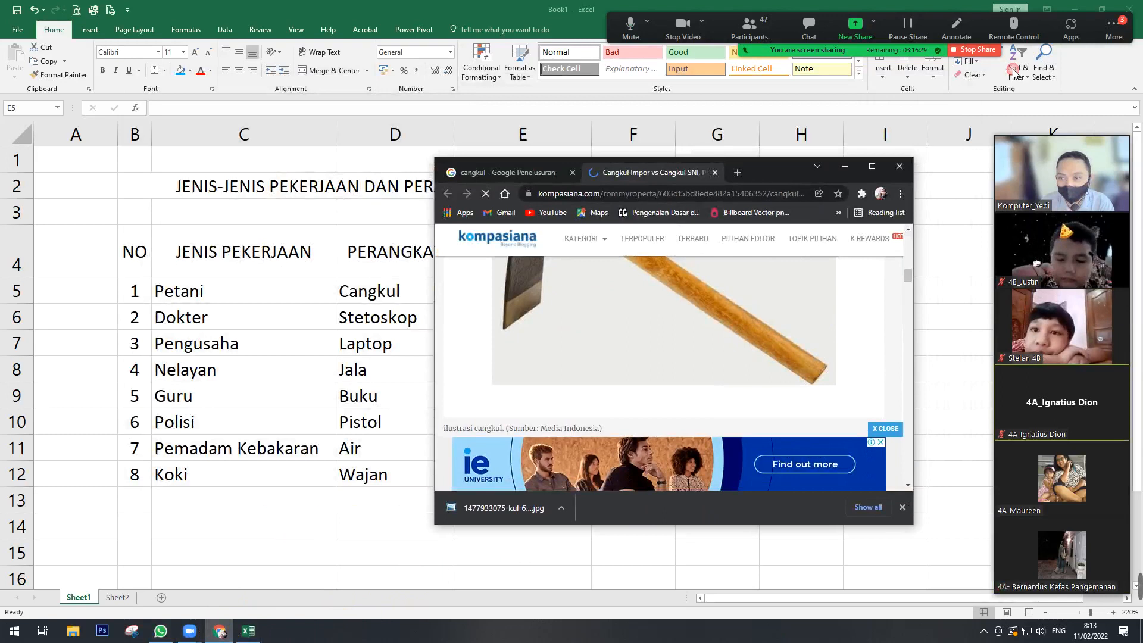
{"action": "left_click", "coordinate": [976, 50]}
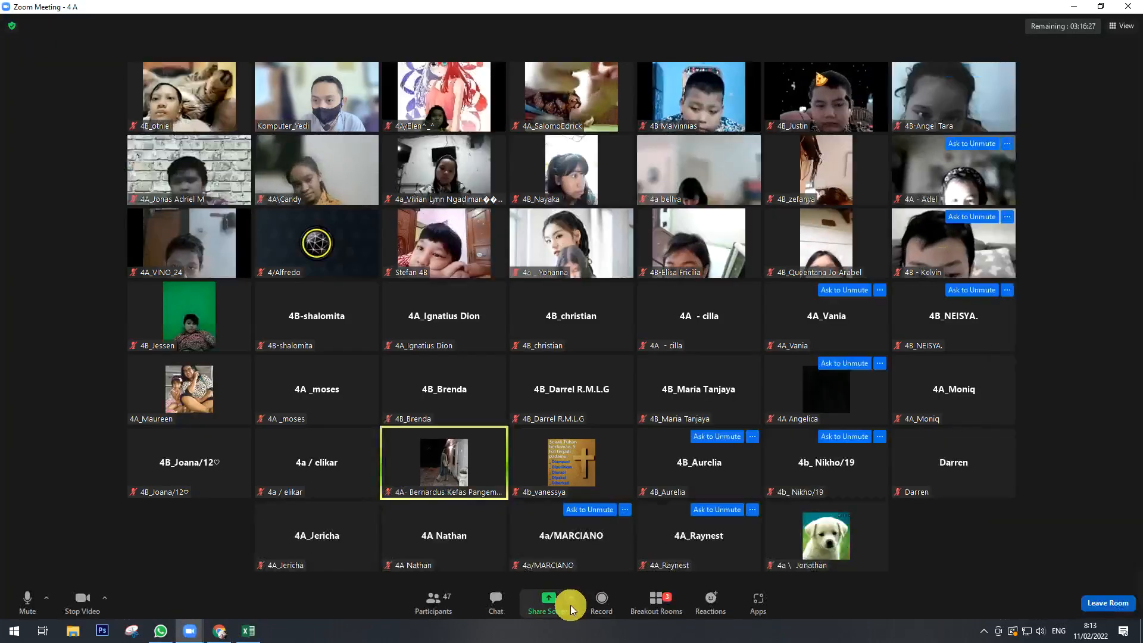
{"action": "left_click", "coordinate": [564, 602]}
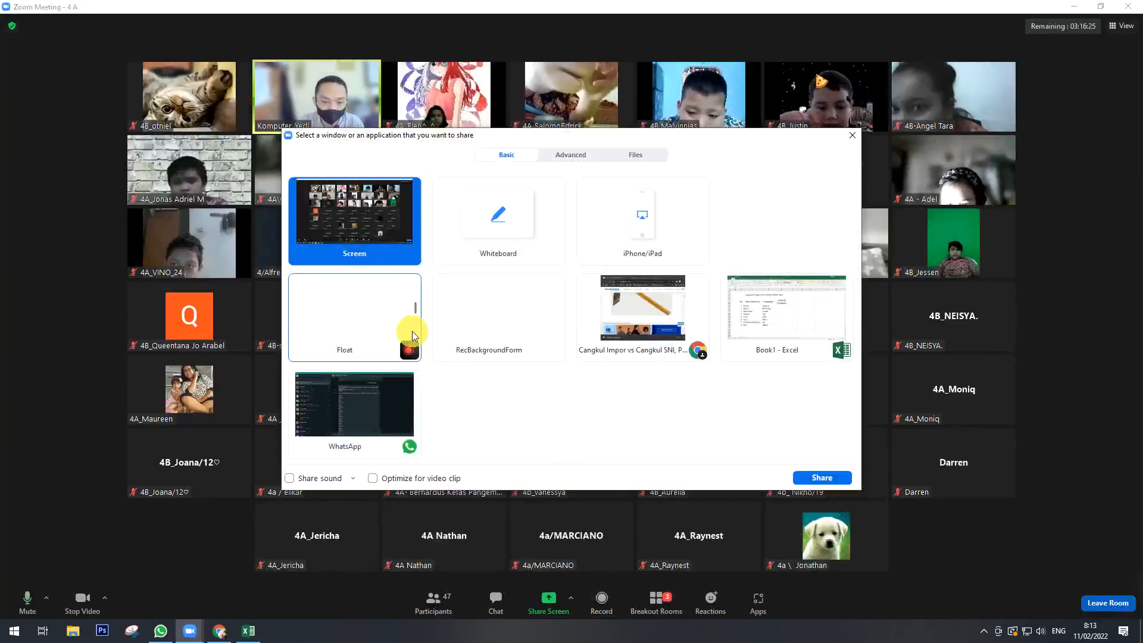
{"action": "left_click", "coordinate": [819, 476]}
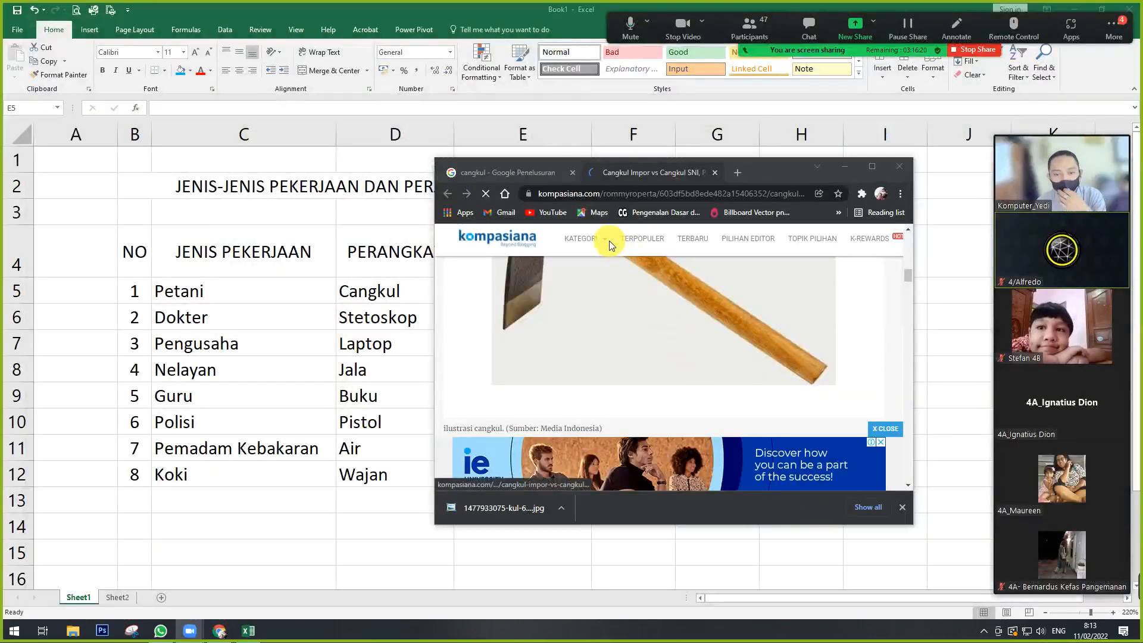
- Close the Kompasiana page and search Google Images for stetoskop in an enlarged Chrome window
{"action": "left_click", "coordinate": [714, 172]}
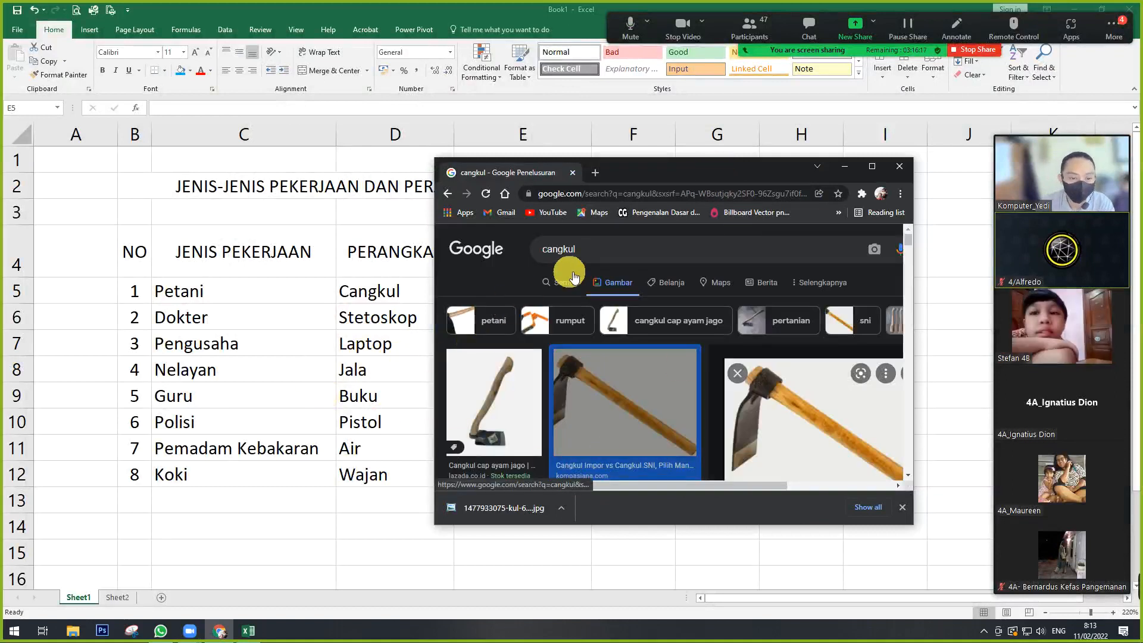
{"action": "left_click", "coordinate": [594, 255]}
{"action": "left_click_drag", "start_coordinate": [590, 255], "coordinate": [538, 256]}
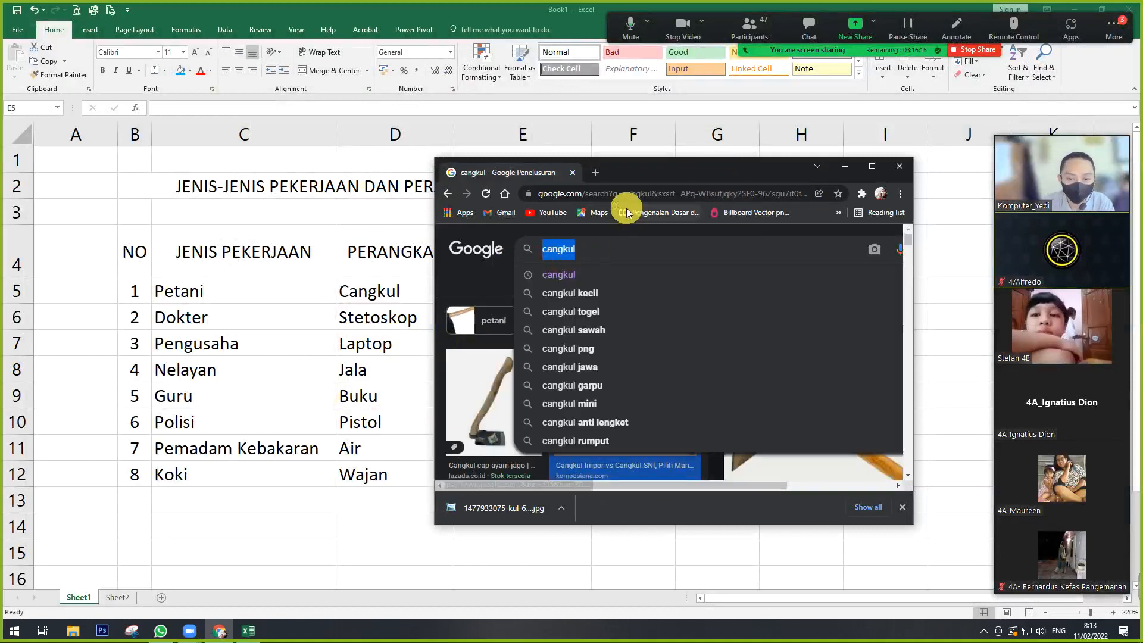
{"action": "left_click_drag", "start_coordinate": [442, 163], "coordinate": [280, 88]}
{"action": "left_click_drag", "start_coordinate": [541, 99], "coordinate": [630, 96]}
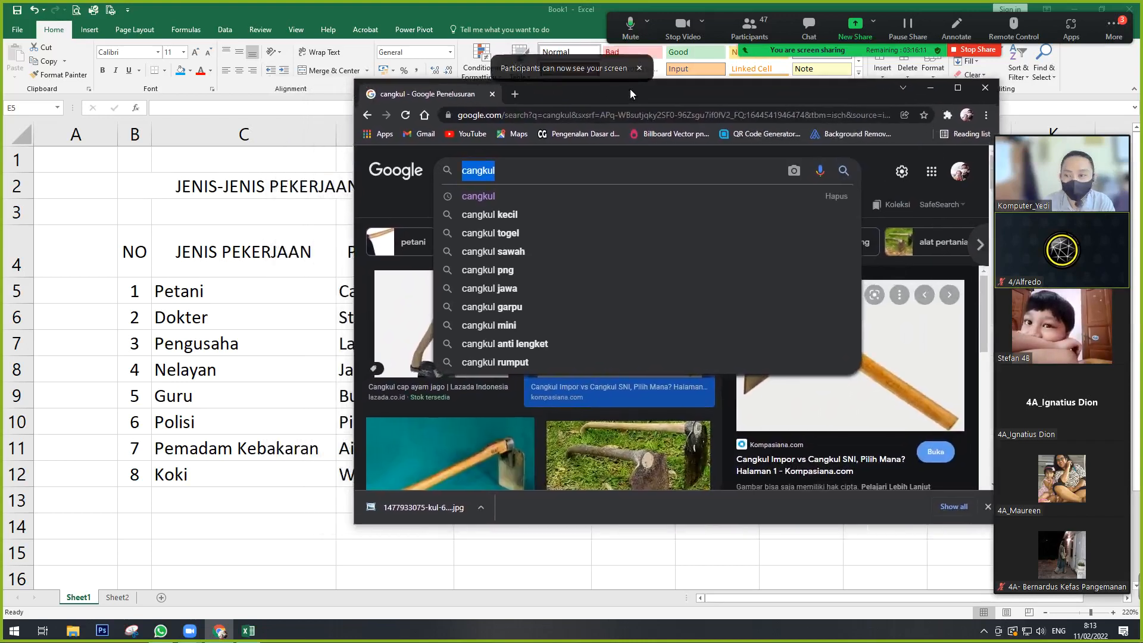
{"action": "left_click", "coordinate": [479, 172]}
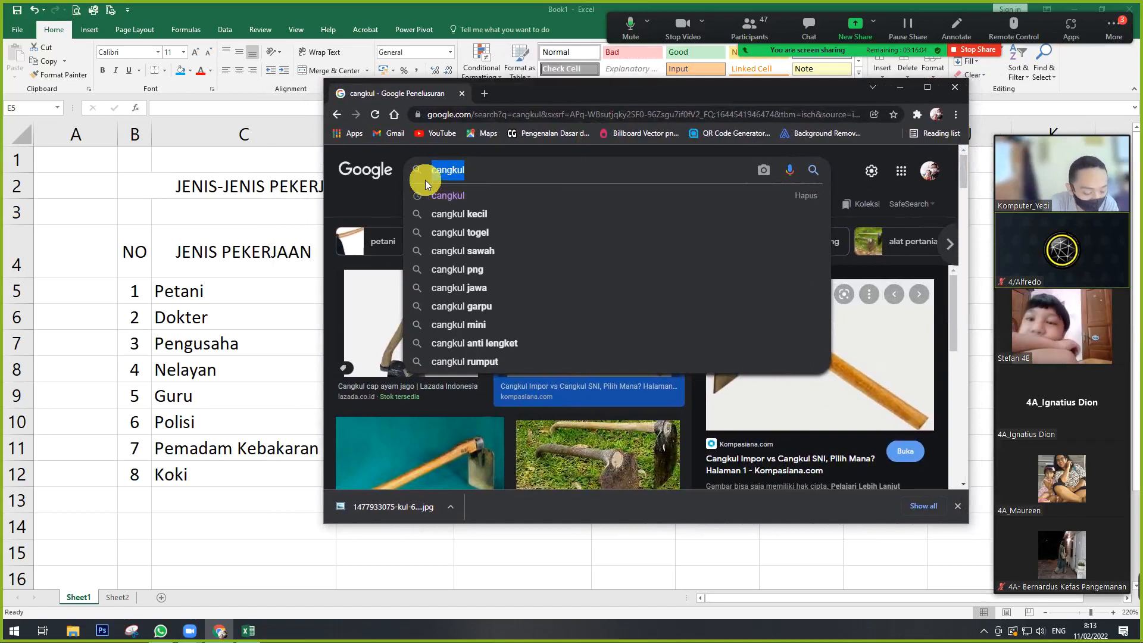
{"action": "type", "text": "stetosk"}
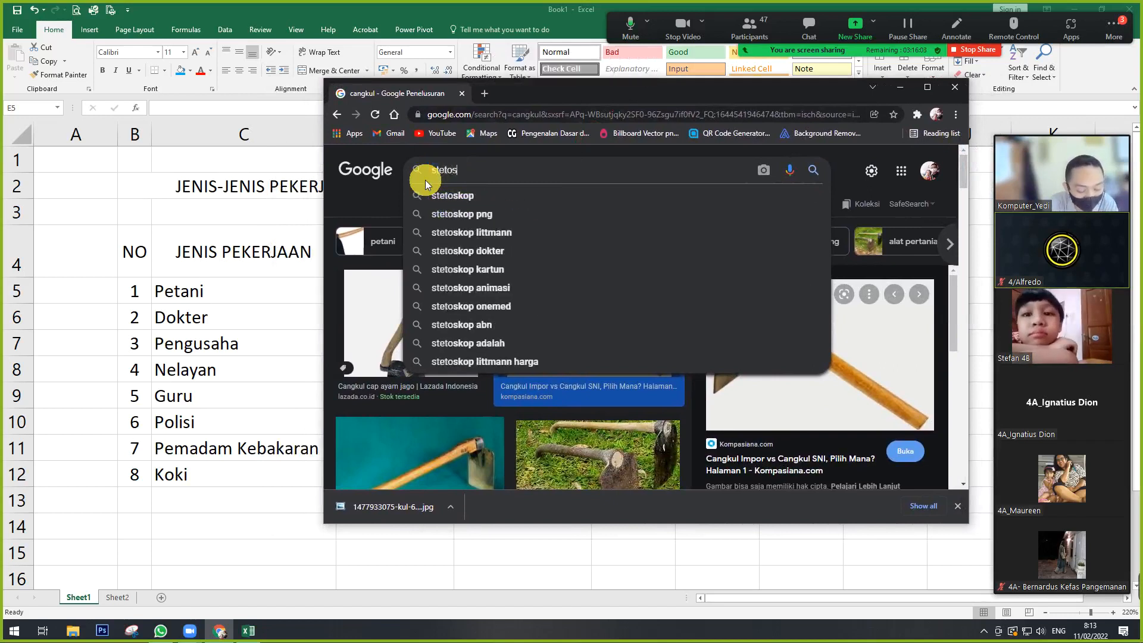
{"action": "left_click", "coordinate": [459, 199]}
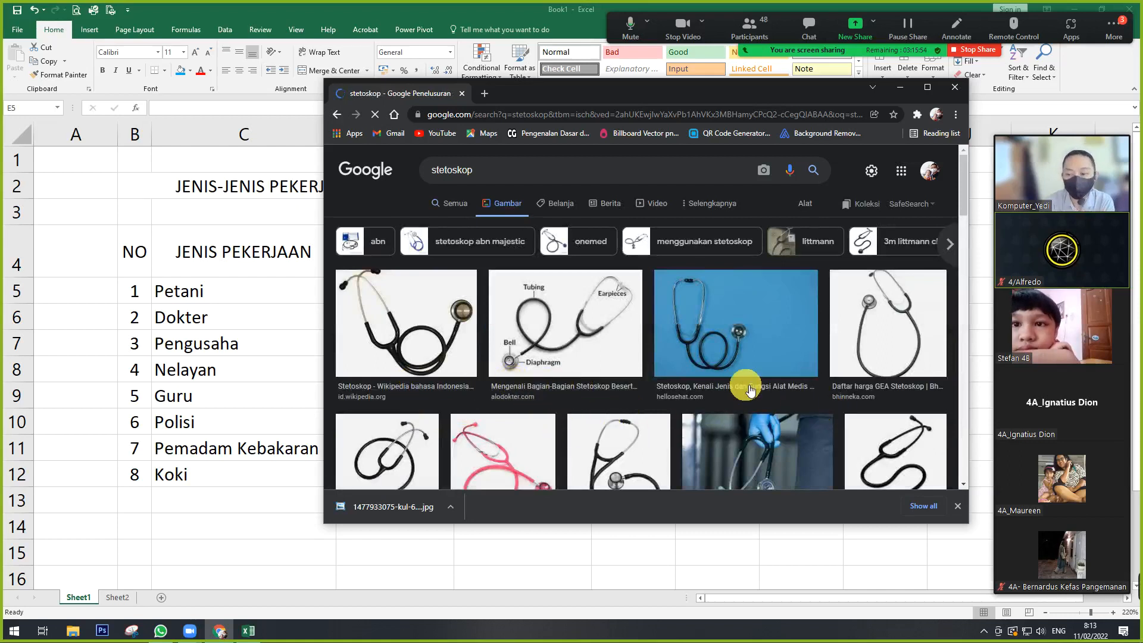
- Save the Wikipedia stetoskop picture from the image results to the Desktop as a JPEG named download
{"action": "scroll", "coordinate": [750, 393], "scroll_direction": "down", "scroll_amount": 2}
{"action": "scroll", "coordinate": [685, 357], "scroll_direction": "up", "scroll_amount": 1}
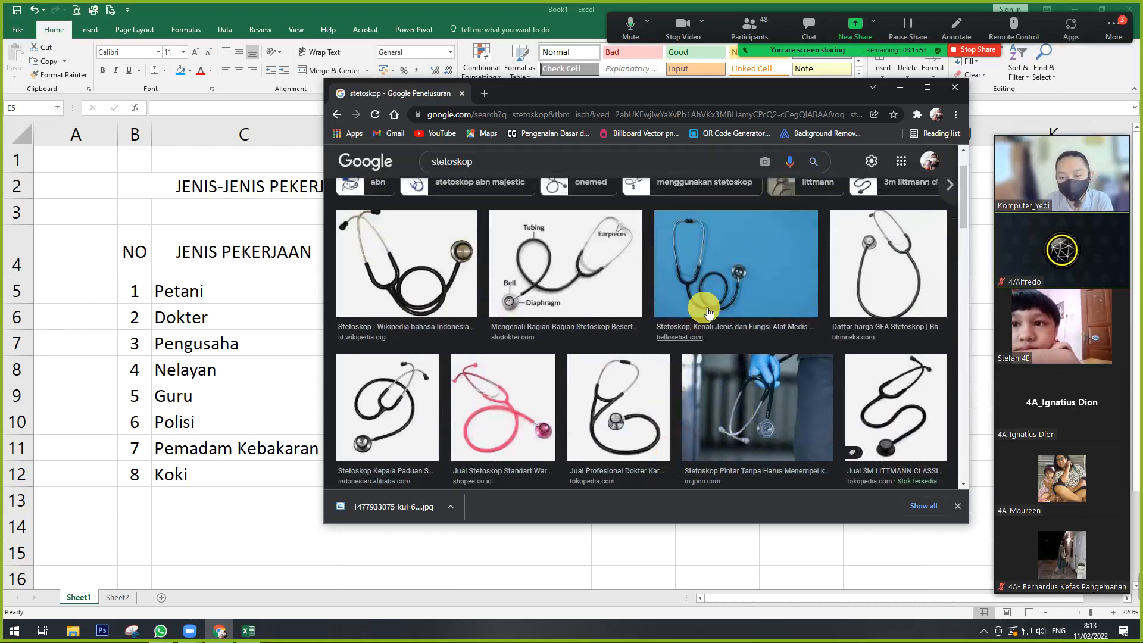
{"action": "right_click", "coordinate": [441, 277]}
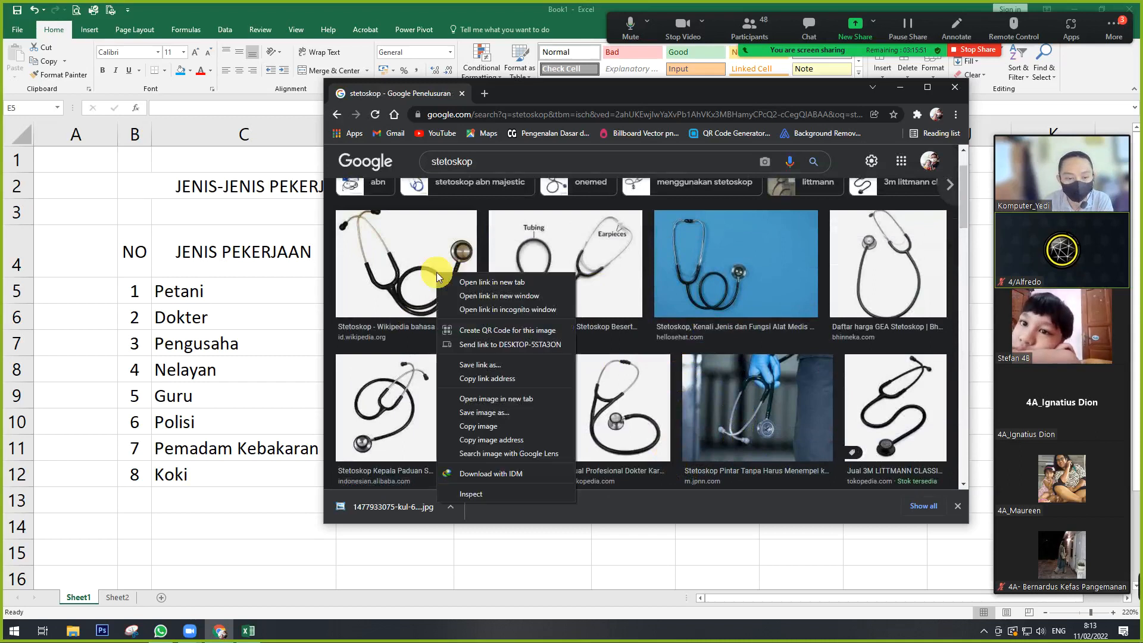
{"action": "left_click", "coordinate": [487, 413]}
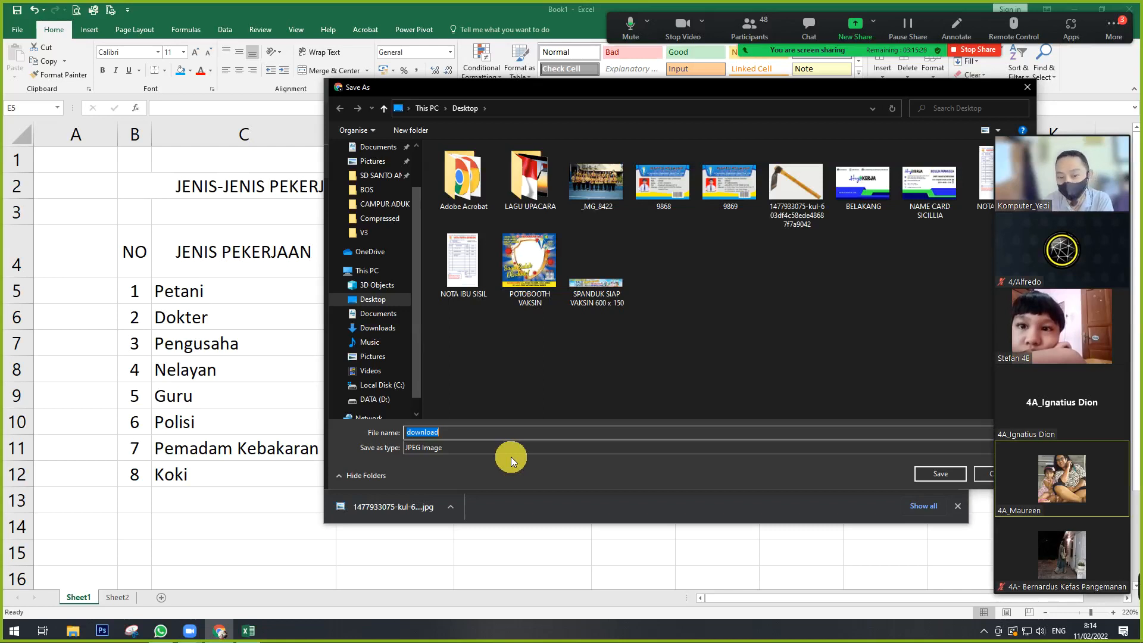
{"action": "left_click", "coordinate": [931, 470]}
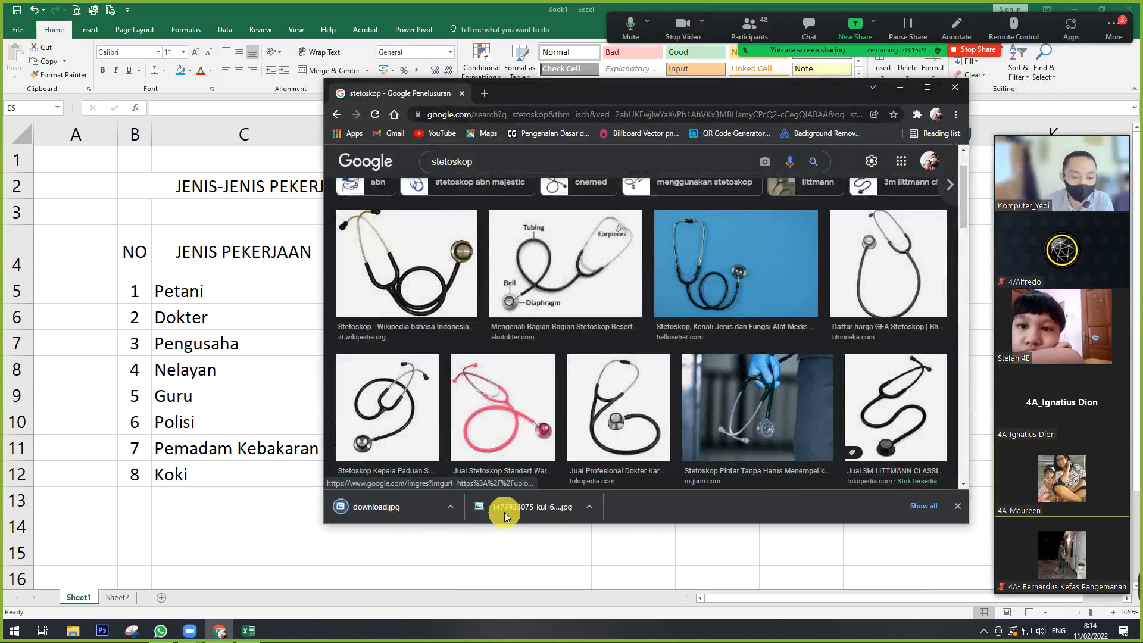
- Search Google Images for laptop and save the teknologi.bisnis.com picture to the Desktop as a JPEG named download (1)
{"action": "left_click_drag", "start_coordinate": [487, 166], "coordinate": [401, 165]}
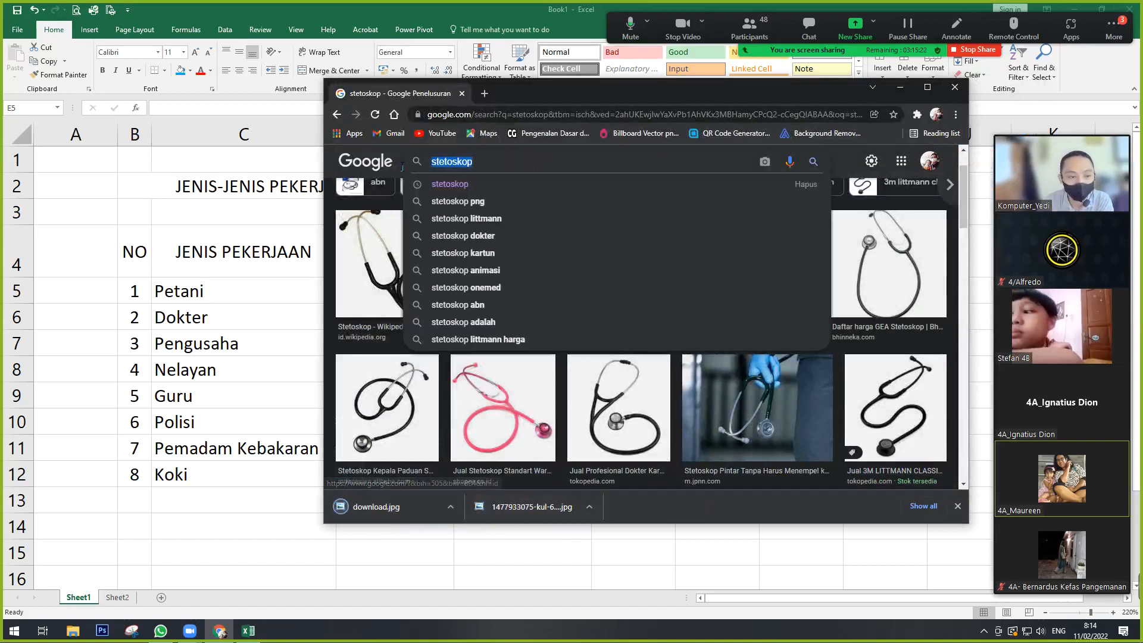
{"action": "type", "text": "laptop"}
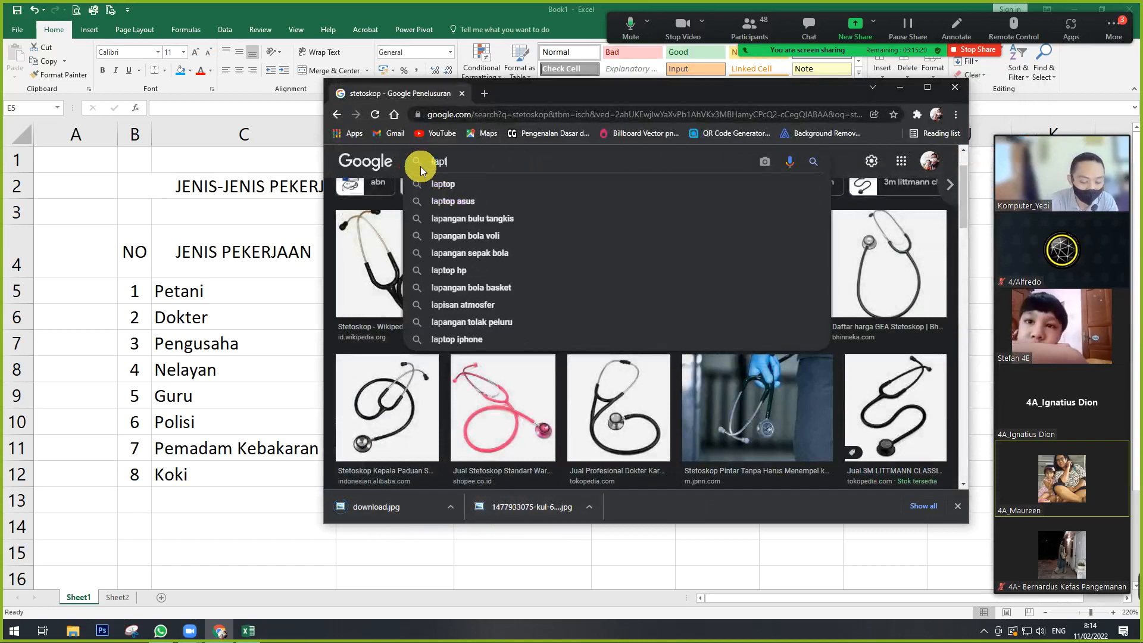
{"action": "left_click", "coordinate": [443, 185]}
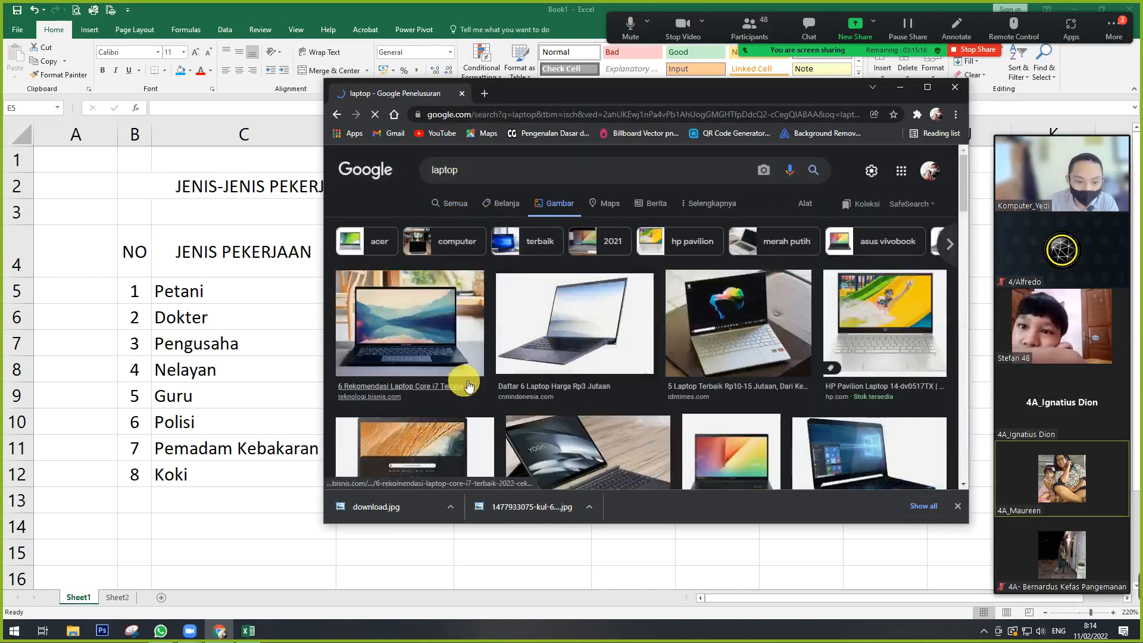
{"action": "right_click", "coordinate": [448, 355]}
{"action": "left_click", "coordinate": [492, 498]}
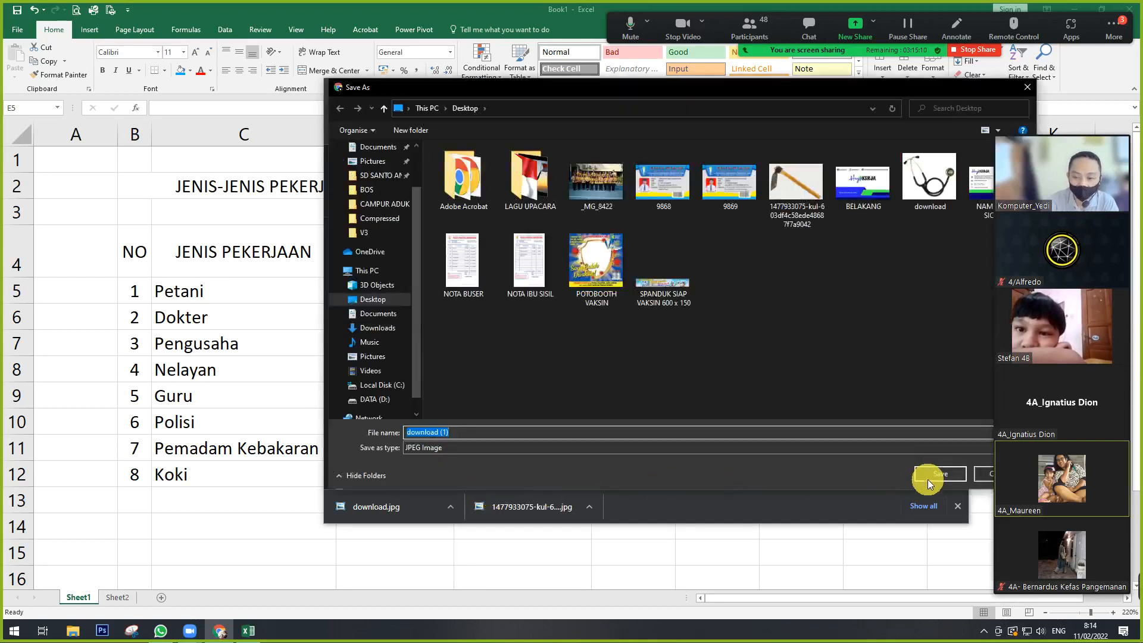
{"action": "left_click", "coordinate": [930, 474]}
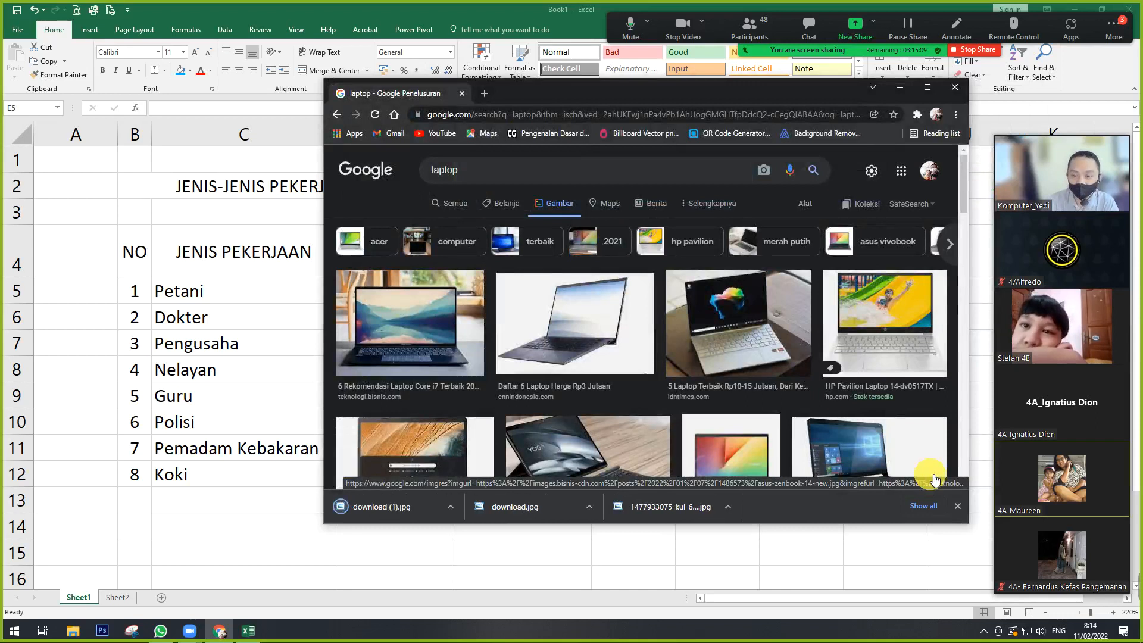
- Replace the image search term with jala and run the search
{"action": "left_click", "coordinate": [482, 173]}
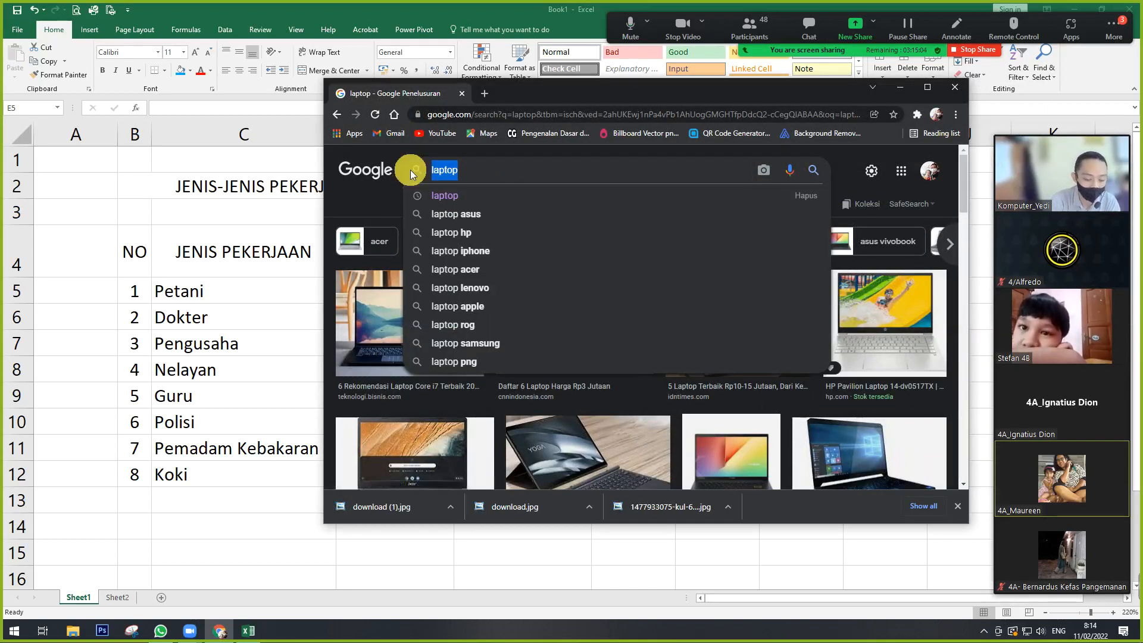
{"action": "type", "text": "jala"}
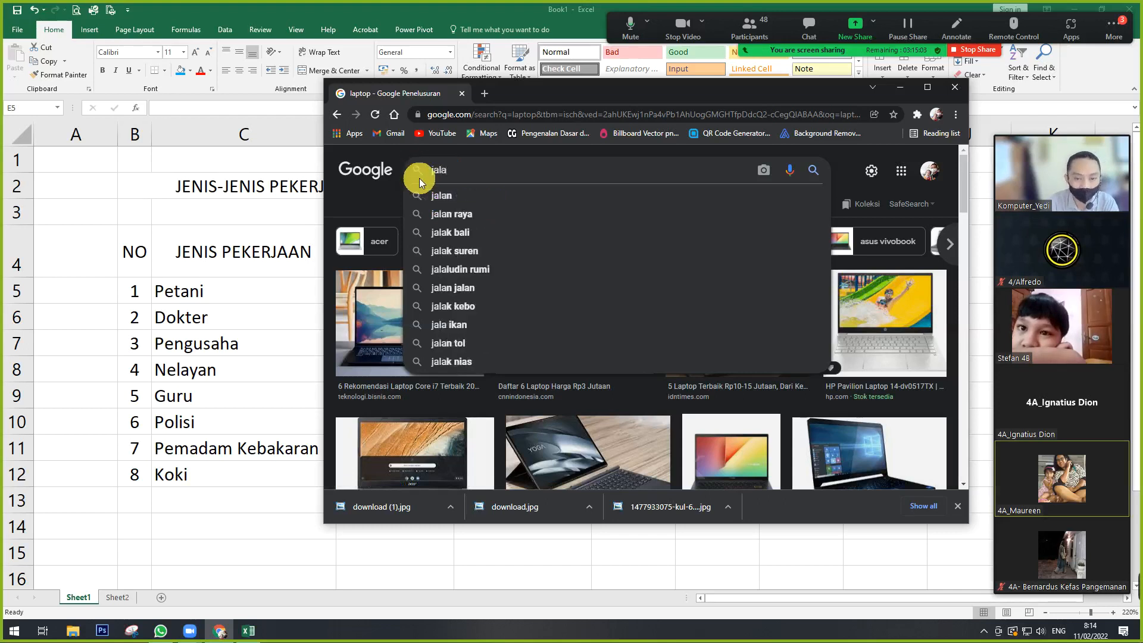
{"action": "key", "text": "Return"}
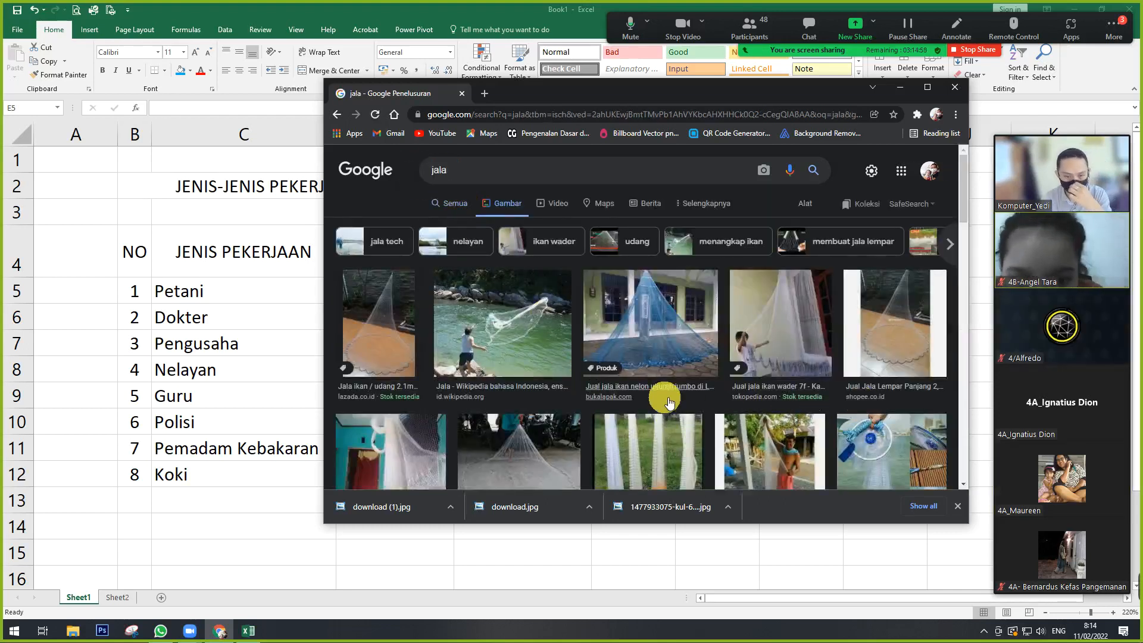
- Save the my.onlinefriday.info picture of a white jala net from the image results to the Desktop as a JPEG named images
{"action": "scroll", "coordinate": [509, 355], "scroll_direction": "down", "scroll_amount": 1}
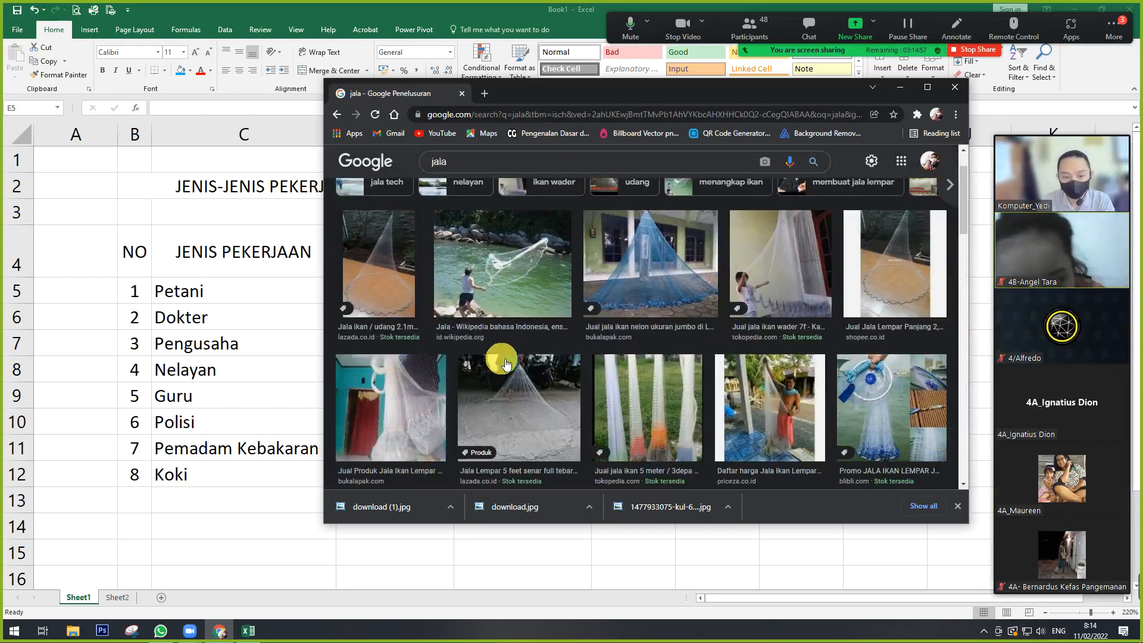
{"action": "scroll", "coordinate": [670, 271], "scroll_direction": "down", "scroll_amount": 2}
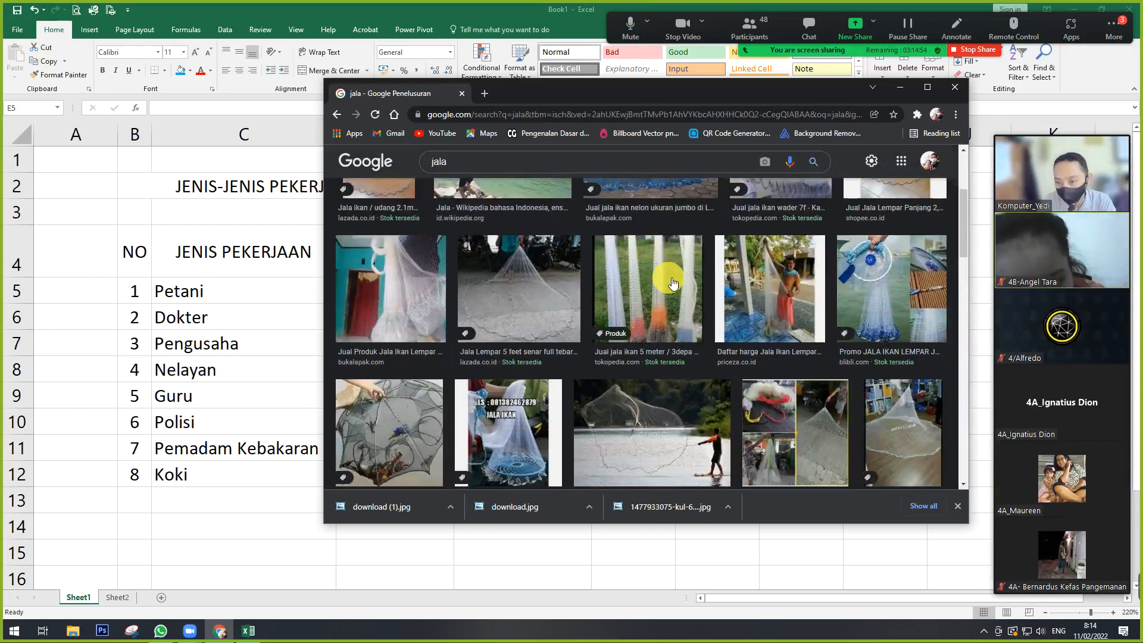
{"action": "scroll", "coordinate": [674, 282], "scroll_direction": "down", "scroll_amount": 2}
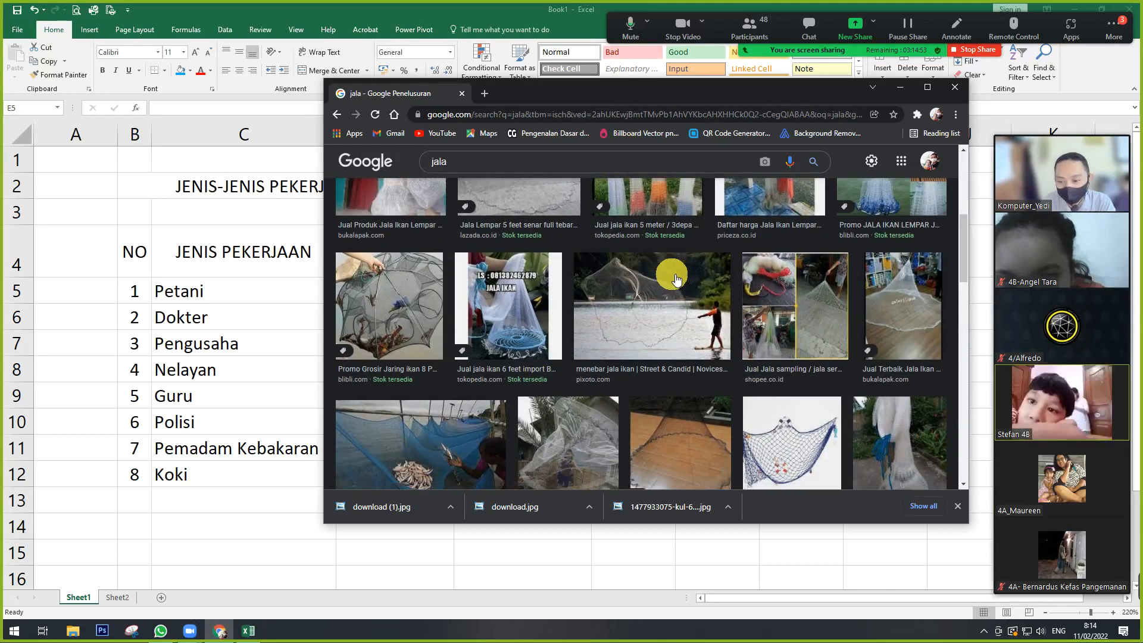
{"action": "scroll", "coordinate": [677, 279], "scroll_direction": "down", "scroll_amount": 1}
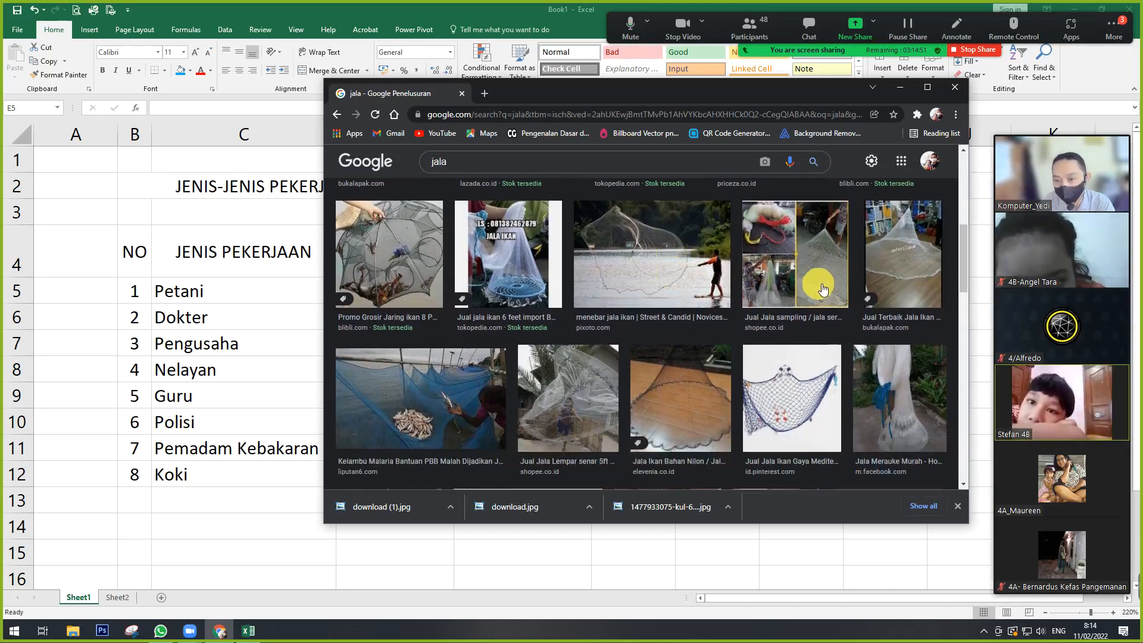
{"action": "scroll", "coordinate": [795, 285], "scroll_direction": "down", "scroll_amount": 4}
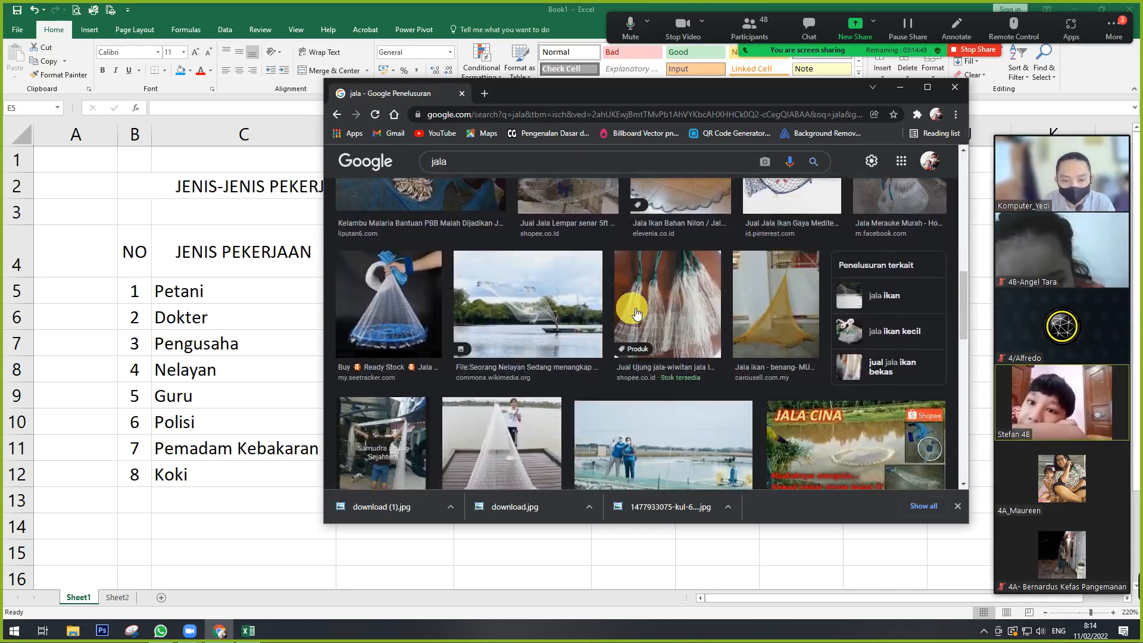
{"action": "scroll", "coordinate": [587, 321], "scroll_direction": "up", "scroll_amount": 2}
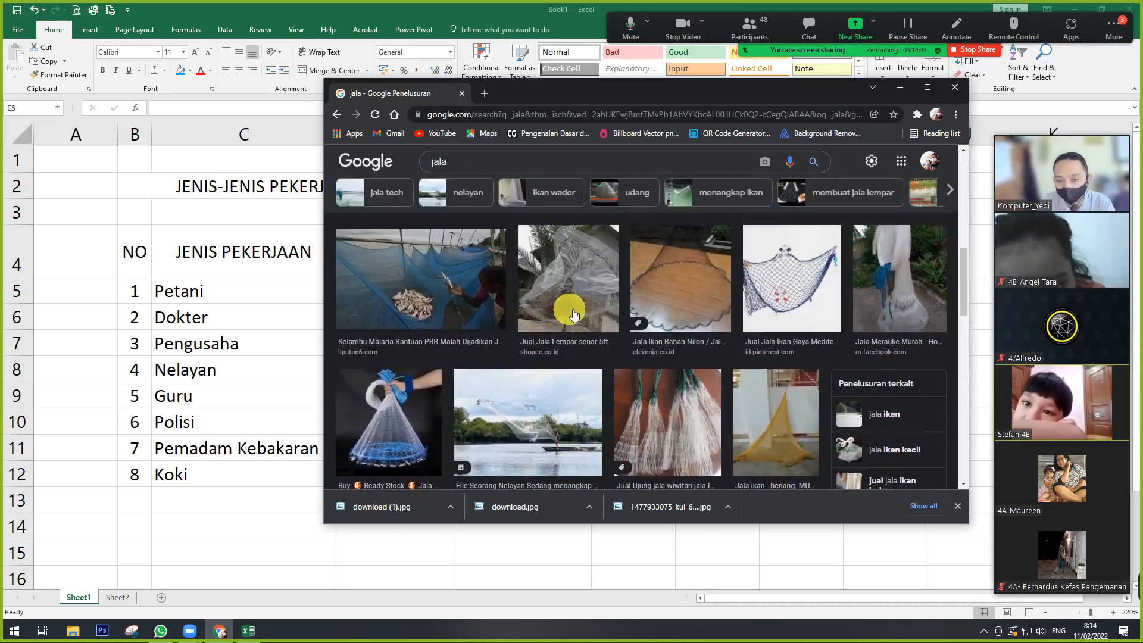
{"action": "scroll", "coordinate": [572, 316], "scroll_direction": "down", "scroll_amount": 3}
{"action": "scroll", "coordinate": [560, 309], "scroll_direction": "down", "scroll_amount": 2}
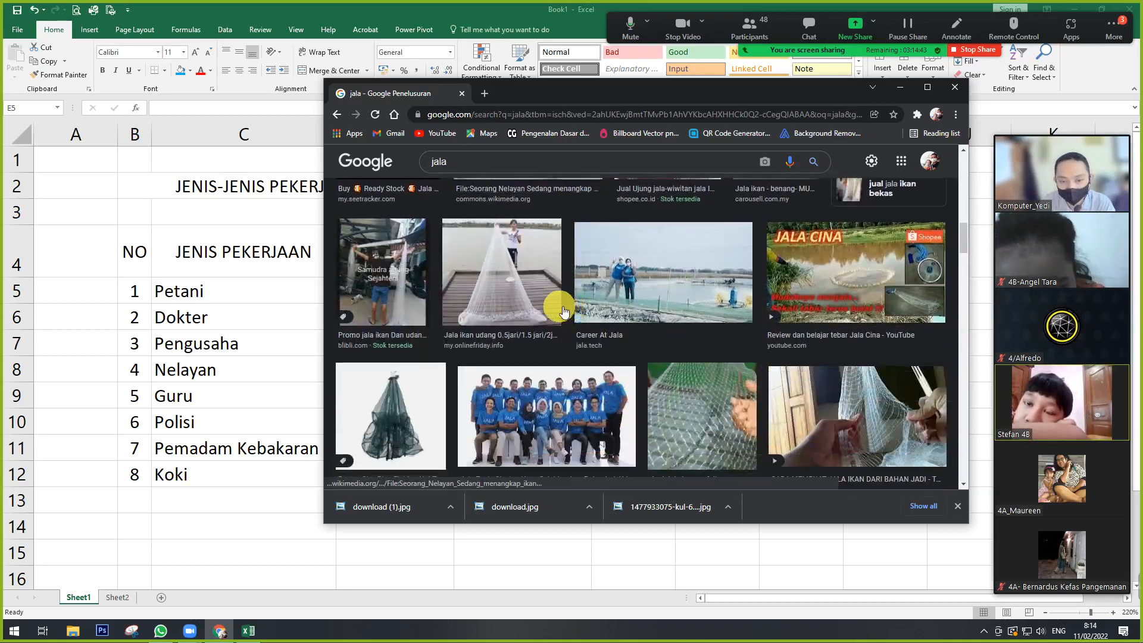
{"action": "right_click", "coordinate": [542, 300]}
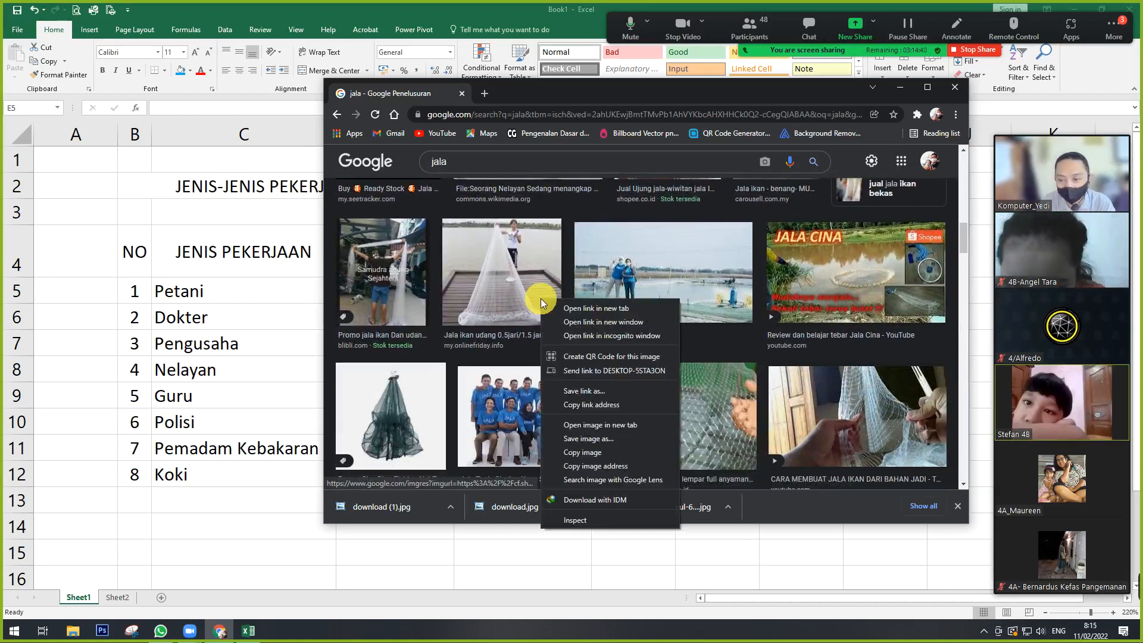
{"action": "left_click", "coordinate": [623, 439]}
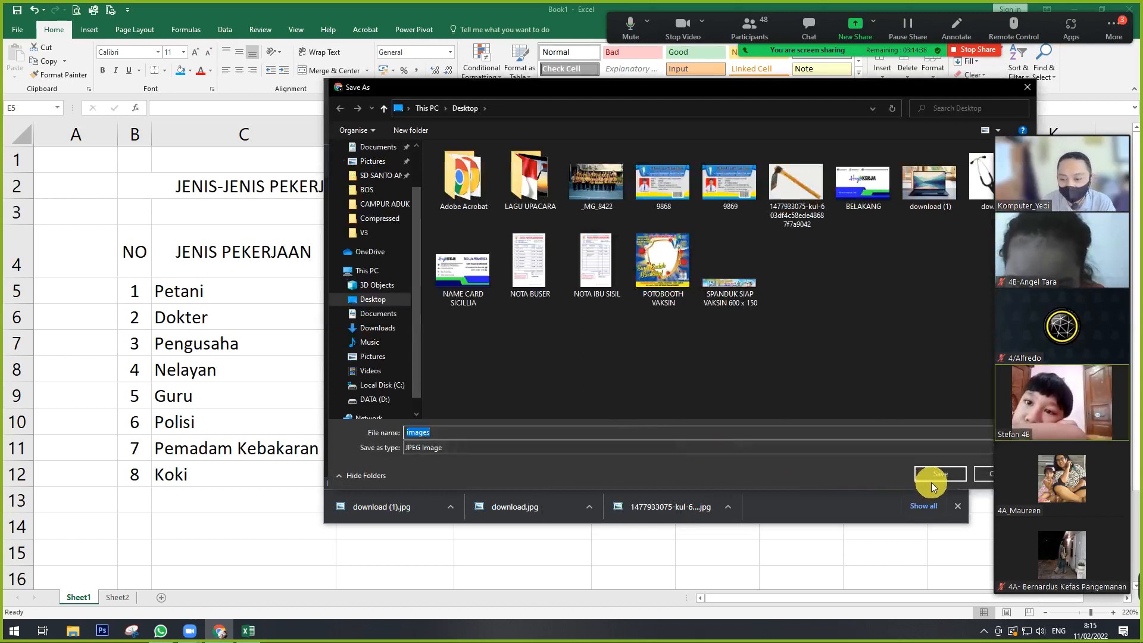
{"action": "left_click", "coordinate": [937, 474]}
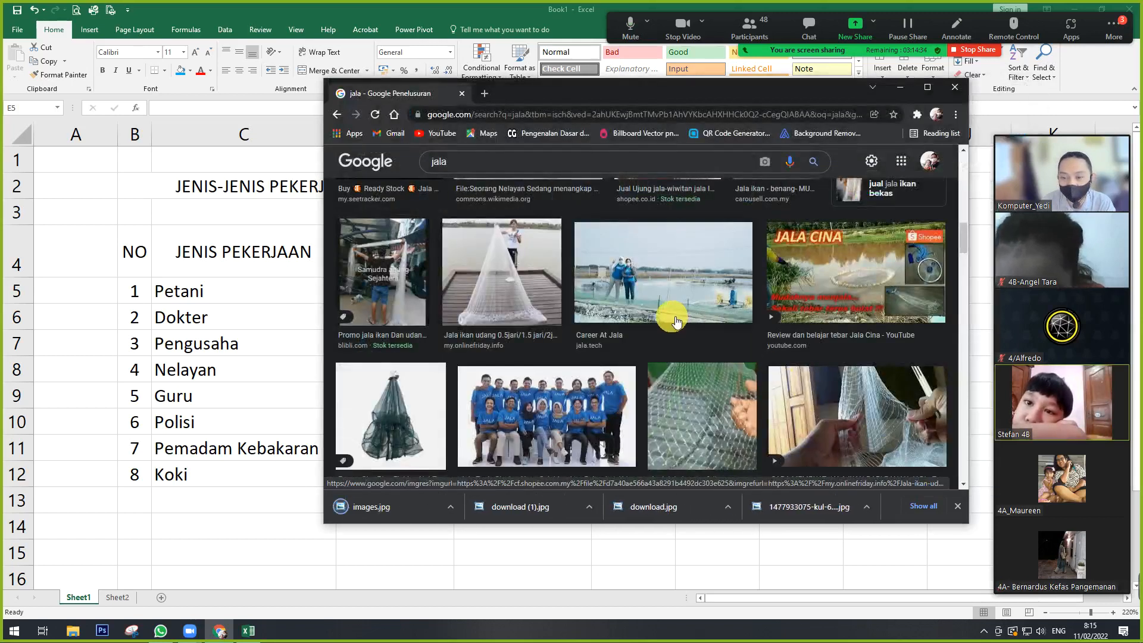
- Search Google Images for buku and save the sains.kompas.com open-book picture to the Desktop as download (2)
{"action": "scroll", "coordinate": [677, 321], "scroll_direction": "down", "scroll_amount": 3}
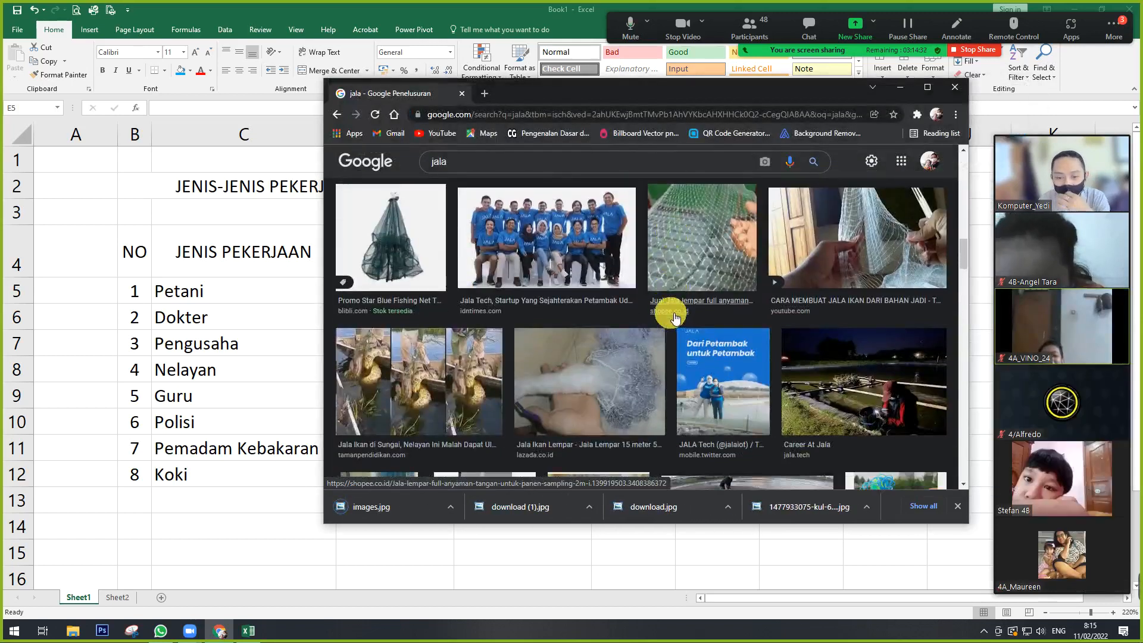
{"action": "scroll", "coordinate": [674, 315], "scroll_direction": "up", "scroll_amount": 5}
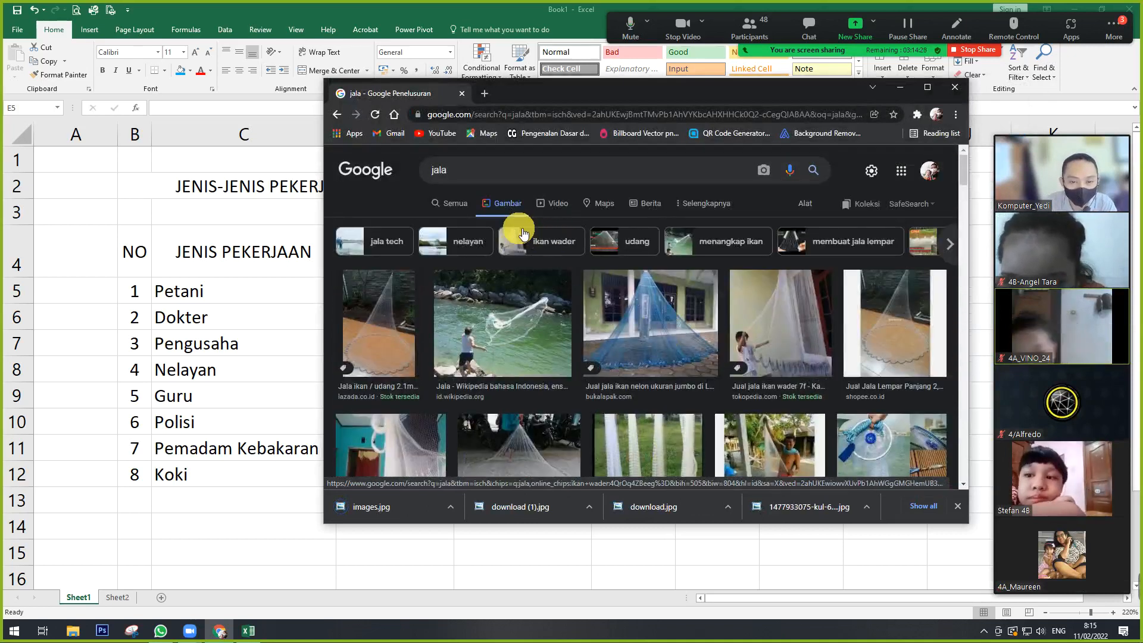
{"action": "left_click", "coordinate": [498, 171]}
{"action": "left_click_drag", "start_coordinate": [498, 171], "coordinate": [406, 172]}
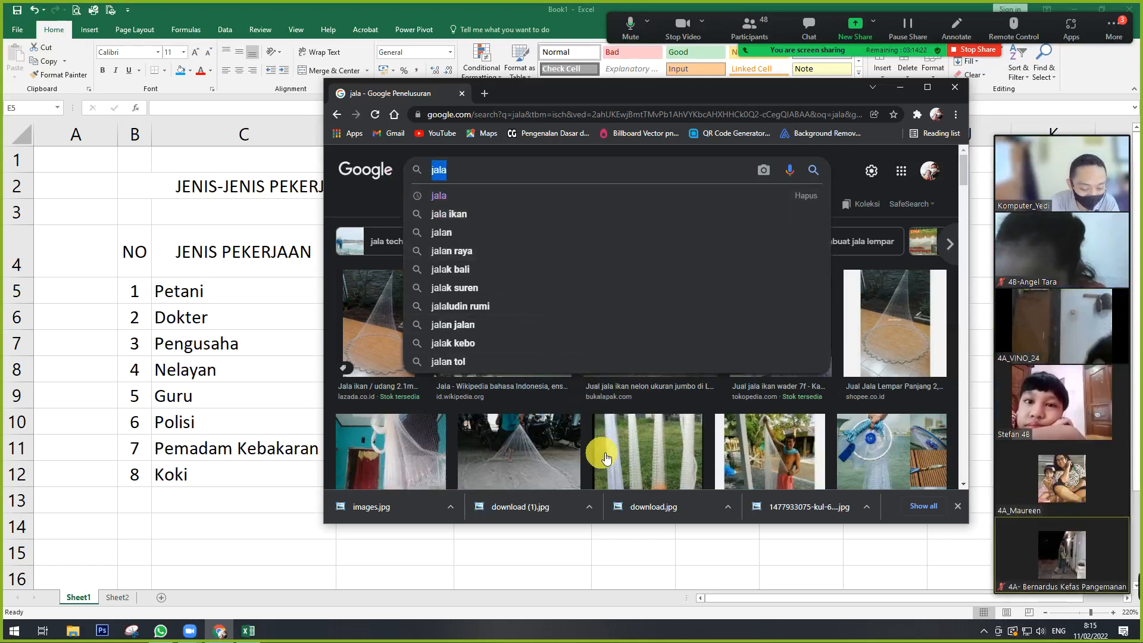
{"action": "type", "text": "buku"}
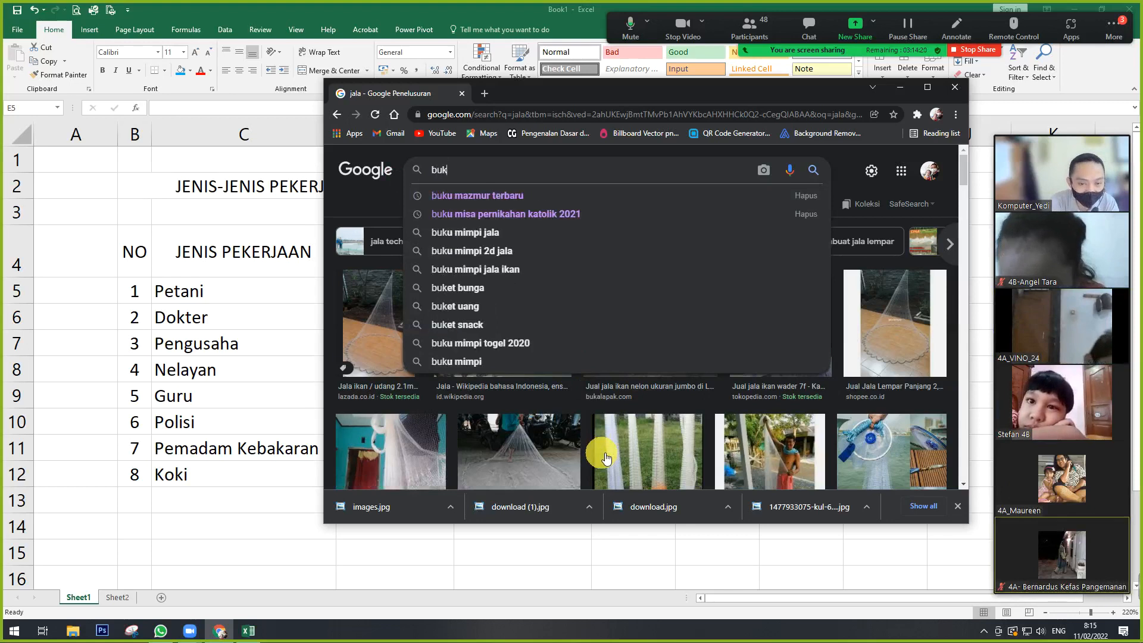
{"action": "key", "text": "Return"}
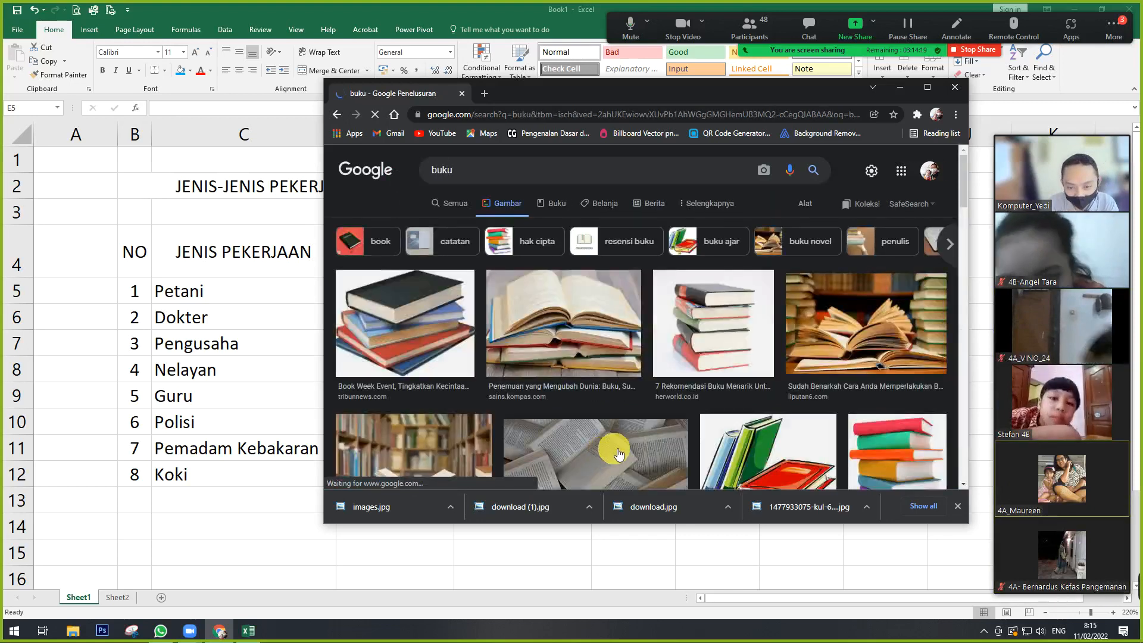
{"action": "right_click", "coordinate": [565, 337]}
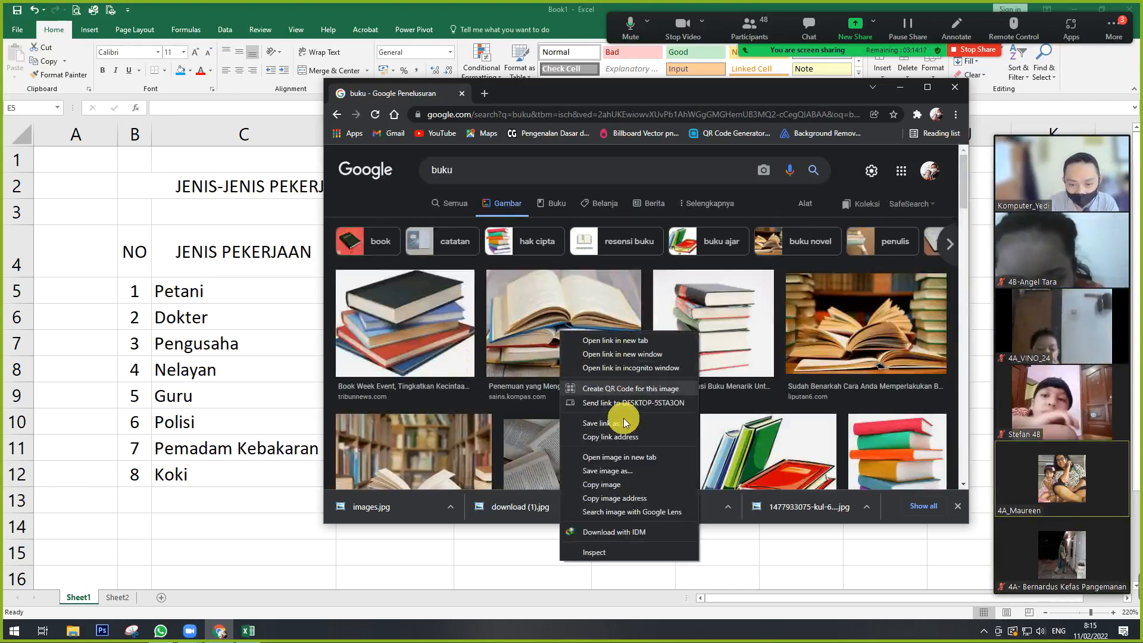
{"action": "left_click", "coordinate": [639, 478]}
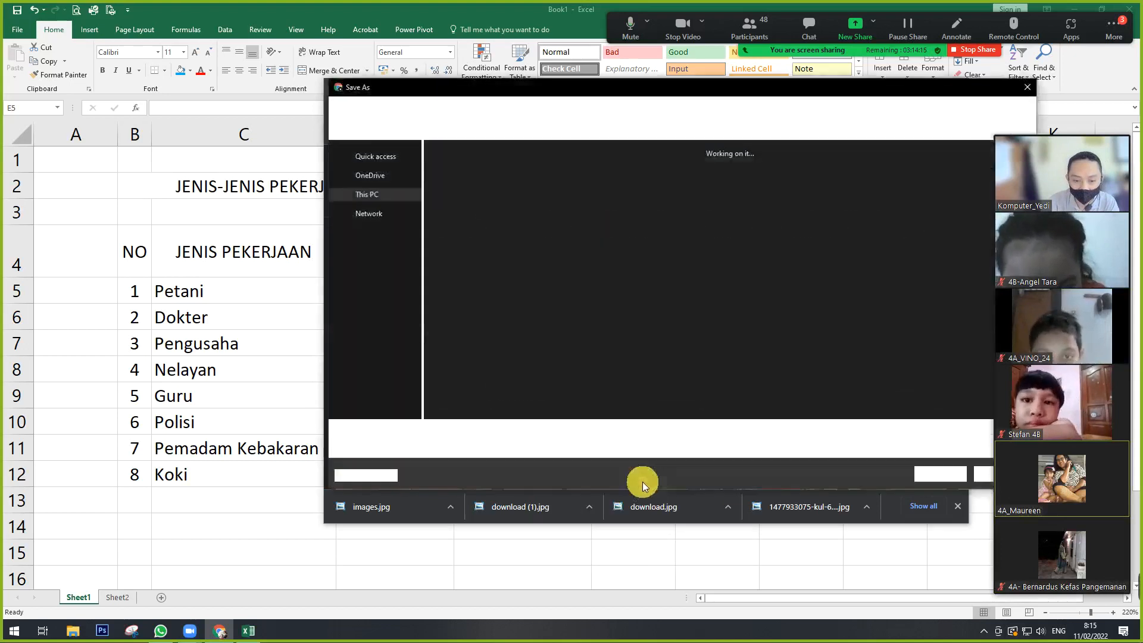
{"action": "left_click", "coordinate": [941, 475]}
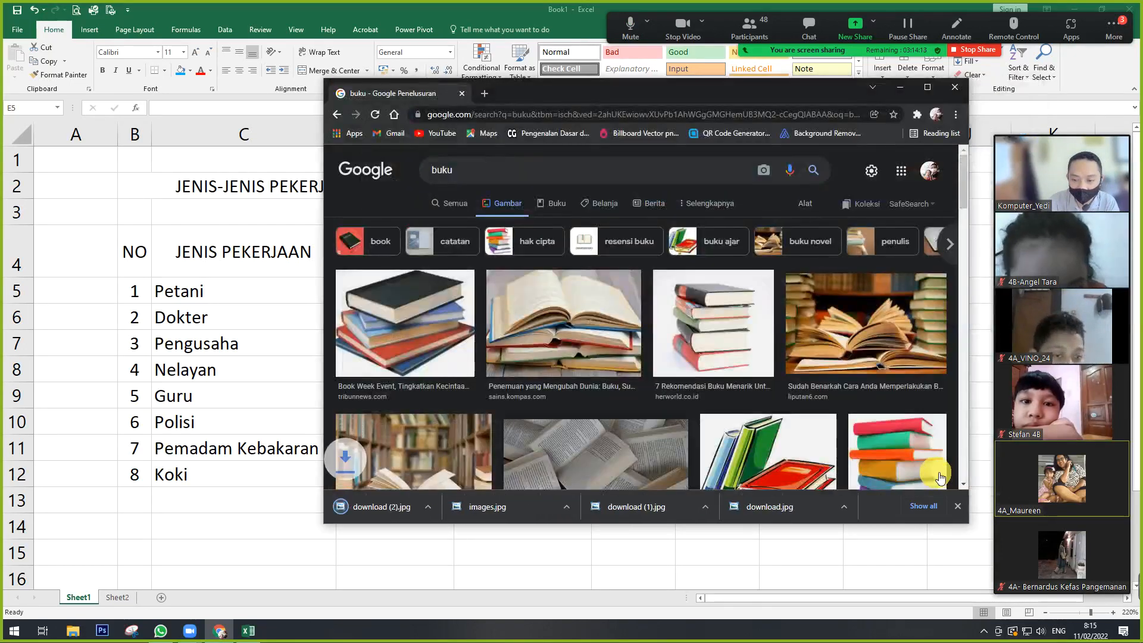
- Search Google Images for pistol and save the cnnindonesia.com picture to the Desktop as a JPEG named download (3)
{"action": "left_click_drag", "start_coordinate": [477, 173], "coordinate": [404, 175]}
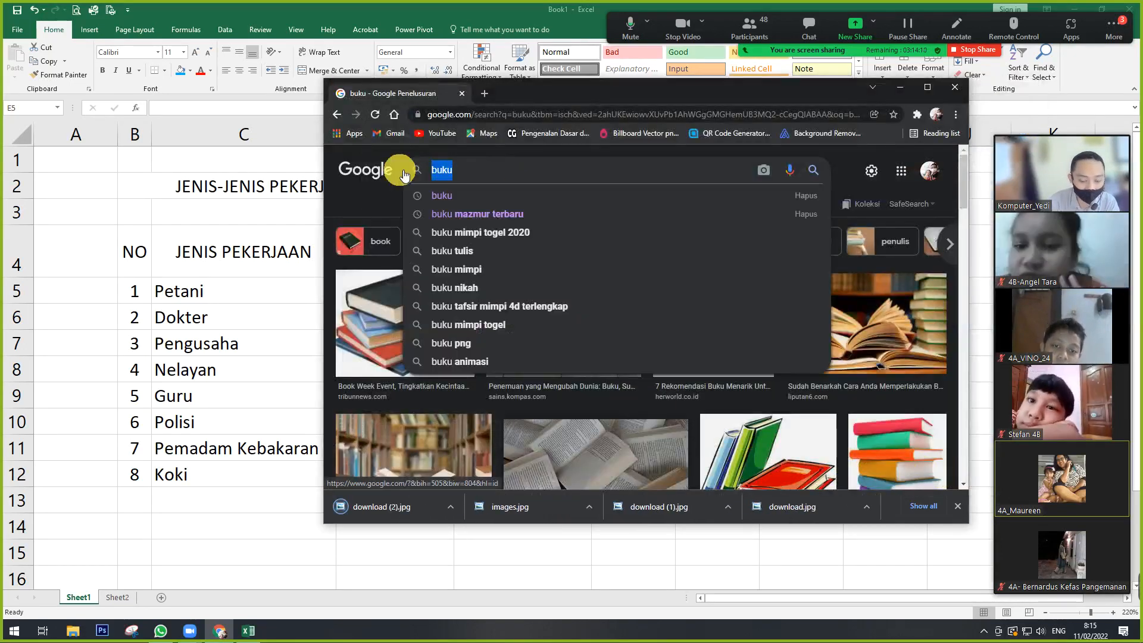
{"action": "type", "text": "pistol"}
{"action": "key", "text": "Return"}
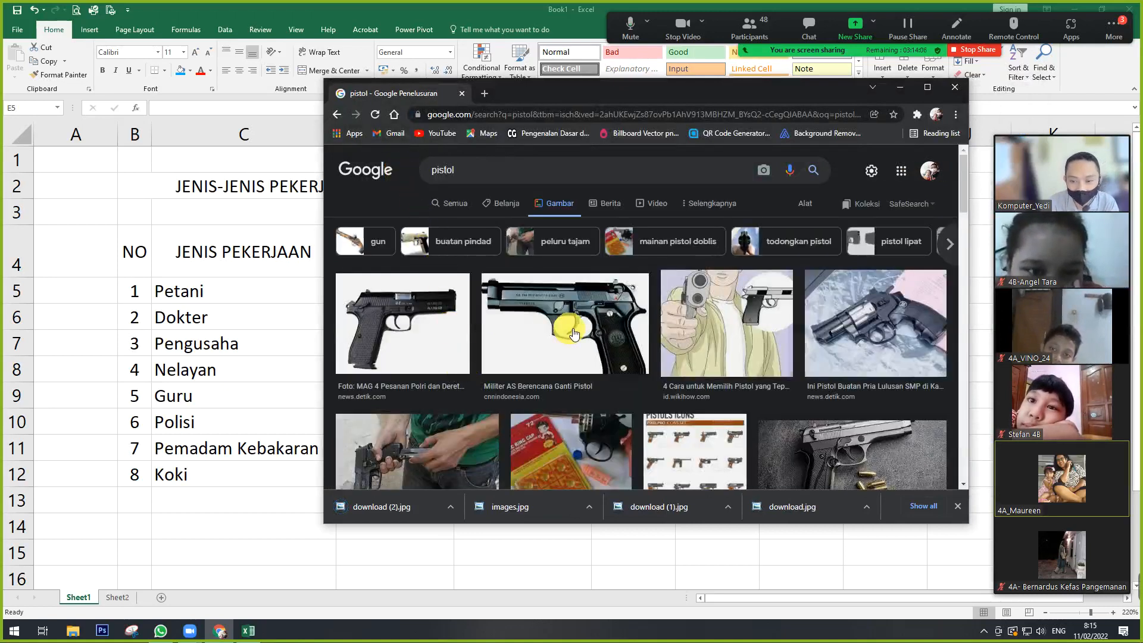
{"action": "right_click", "coordinate": [573, 333]}
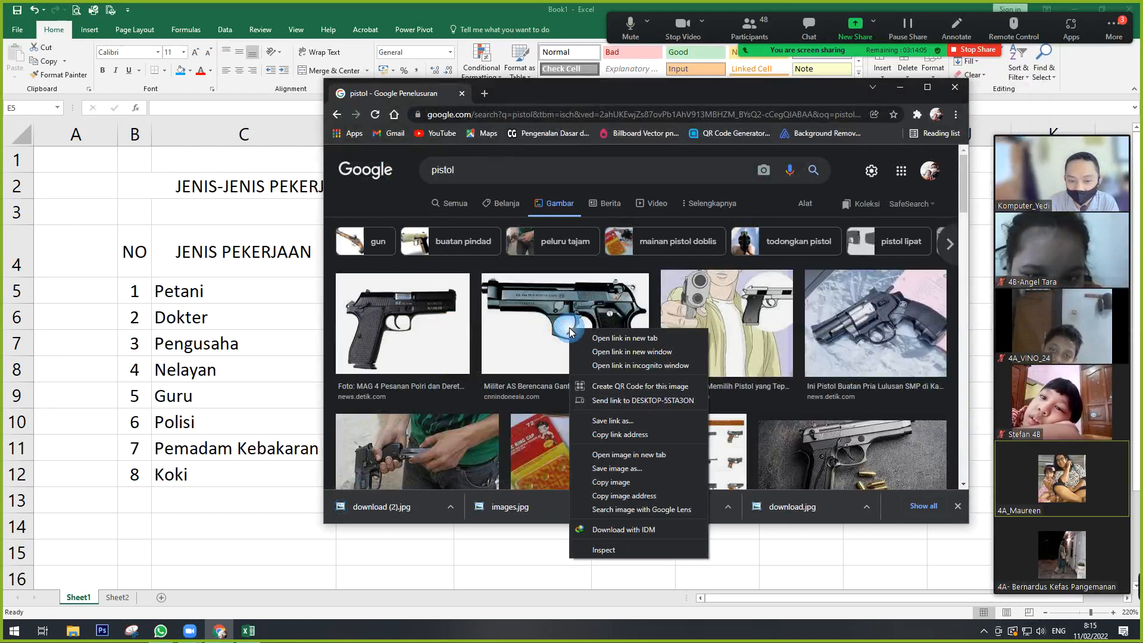
{"action": "left_click", "coordinate": [631, 465]}
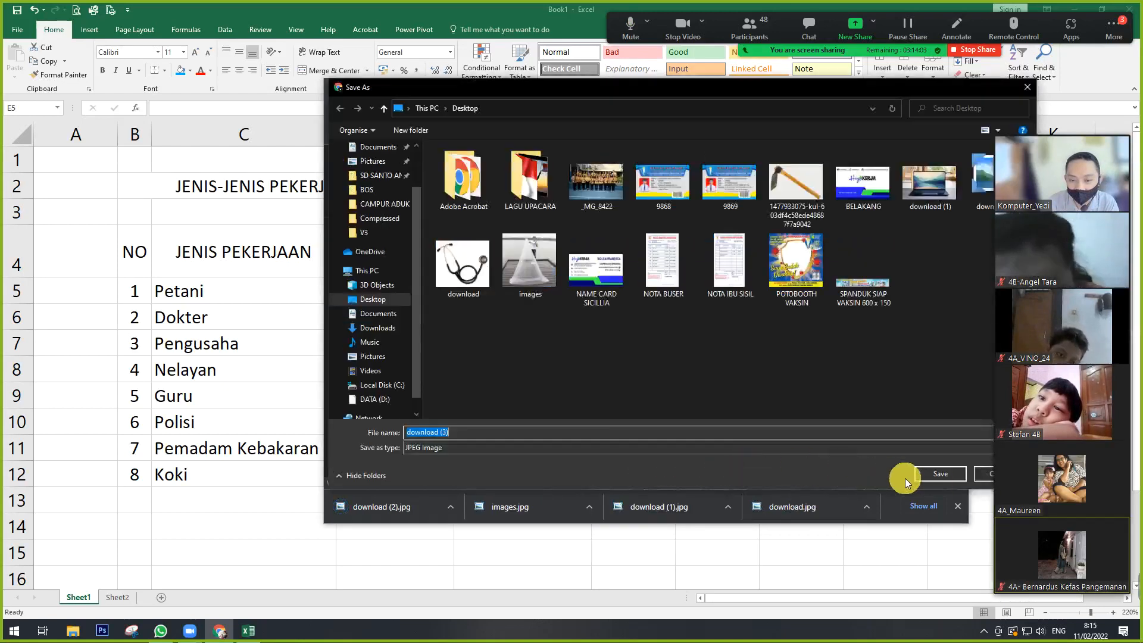
{"action": "left_click", "coordinate": [941, 474]}
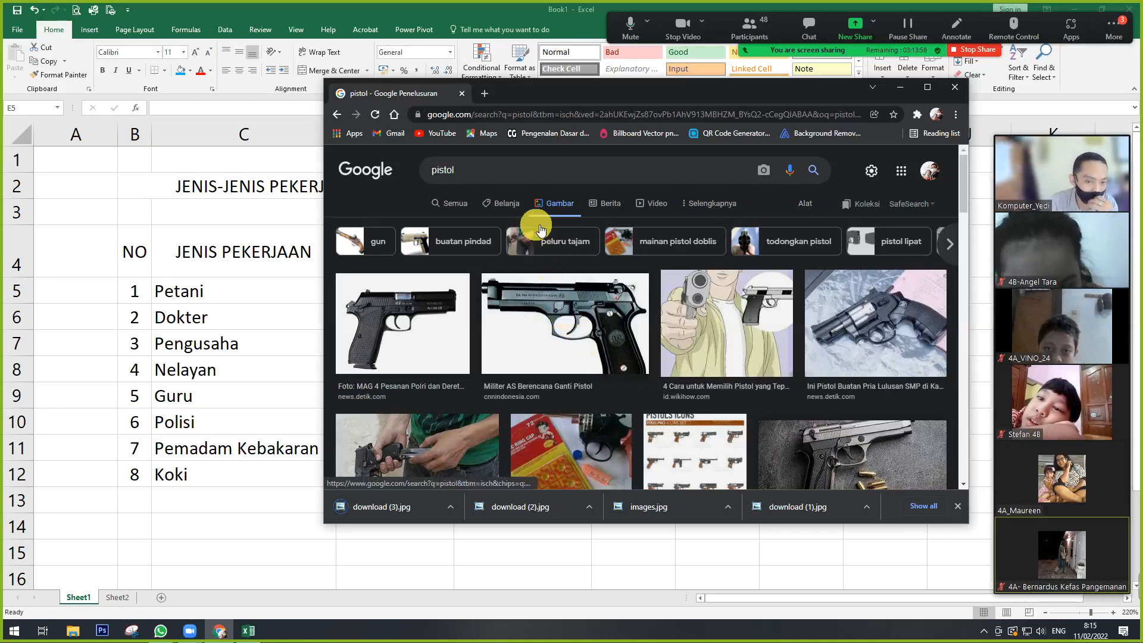
- Search Google Images for air pemadam kebakaran and look through the first results for a suitable picture
{"action": "left_click", "coordinate": [420, 170]}
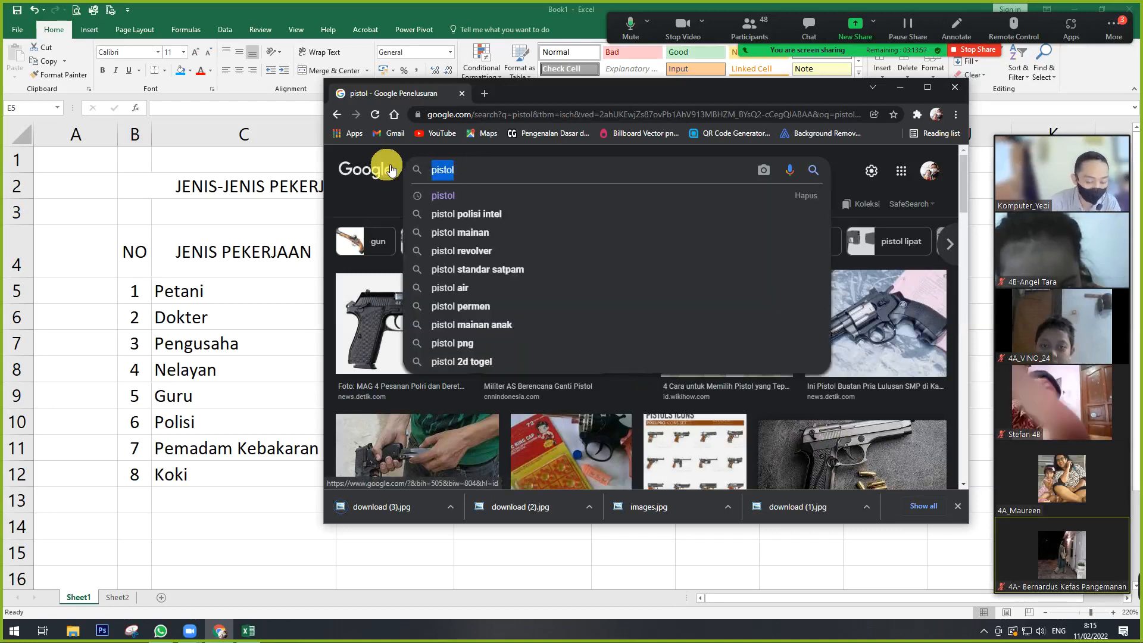
{"action": "type", "text": "air pemadam"}
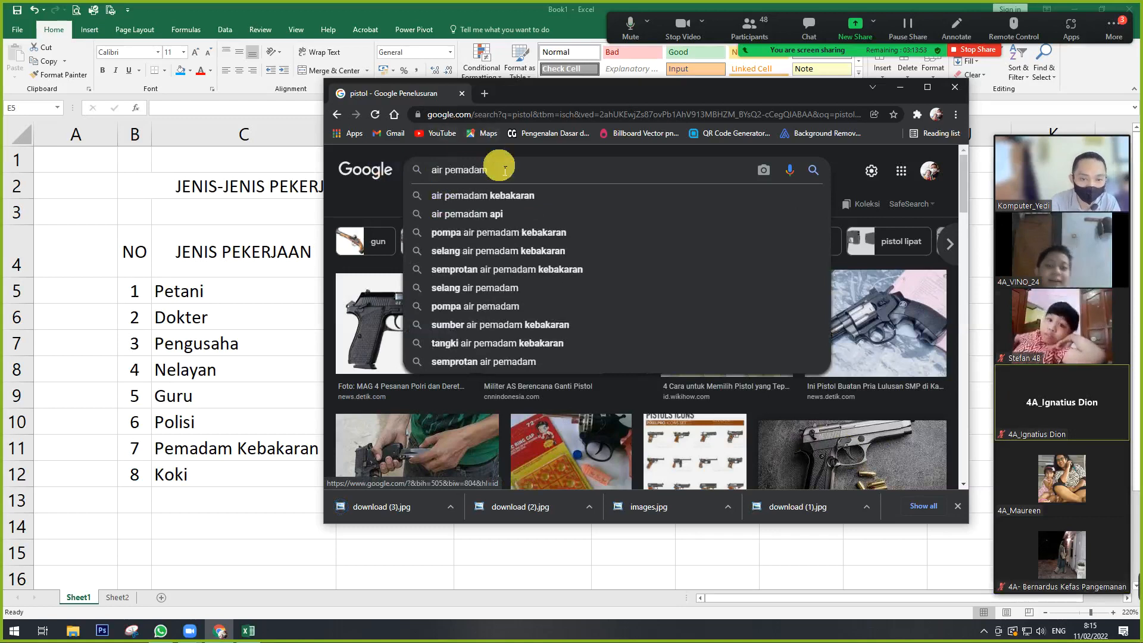
{"action": "left_click", "coordinate": [506, 198]}
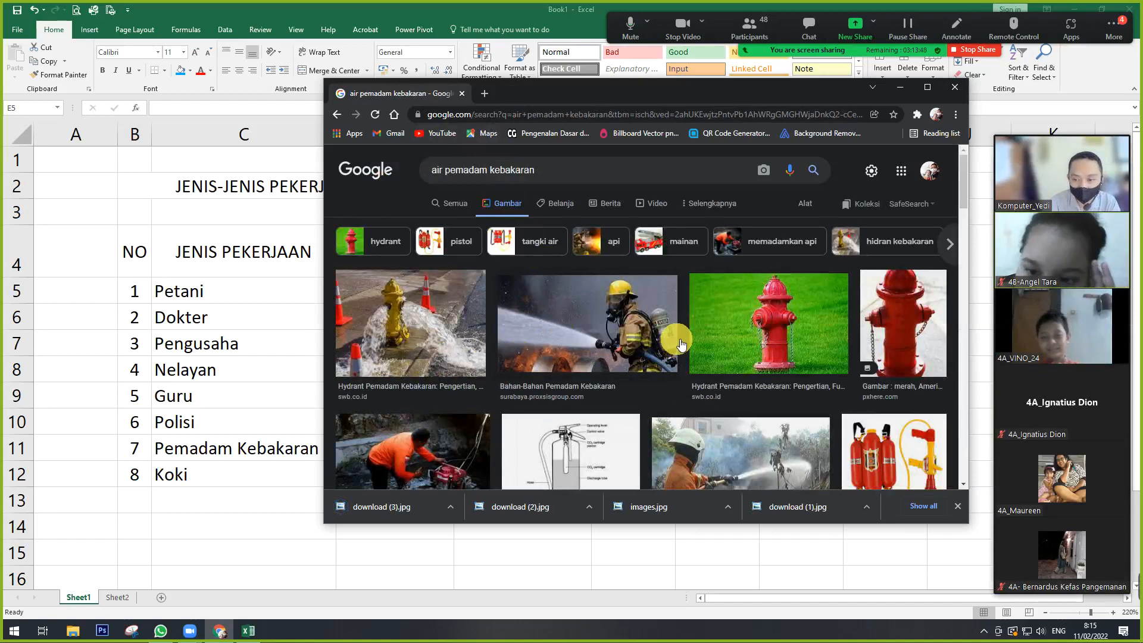
{"action": "scroll", "coordinate": [676, 339], "scroll_direction": "down", "scroll_amount": 2}
{"action": "scroll", "coordinate": [542, 302], "scroll_direction": "up", "scroll_amount": 1}
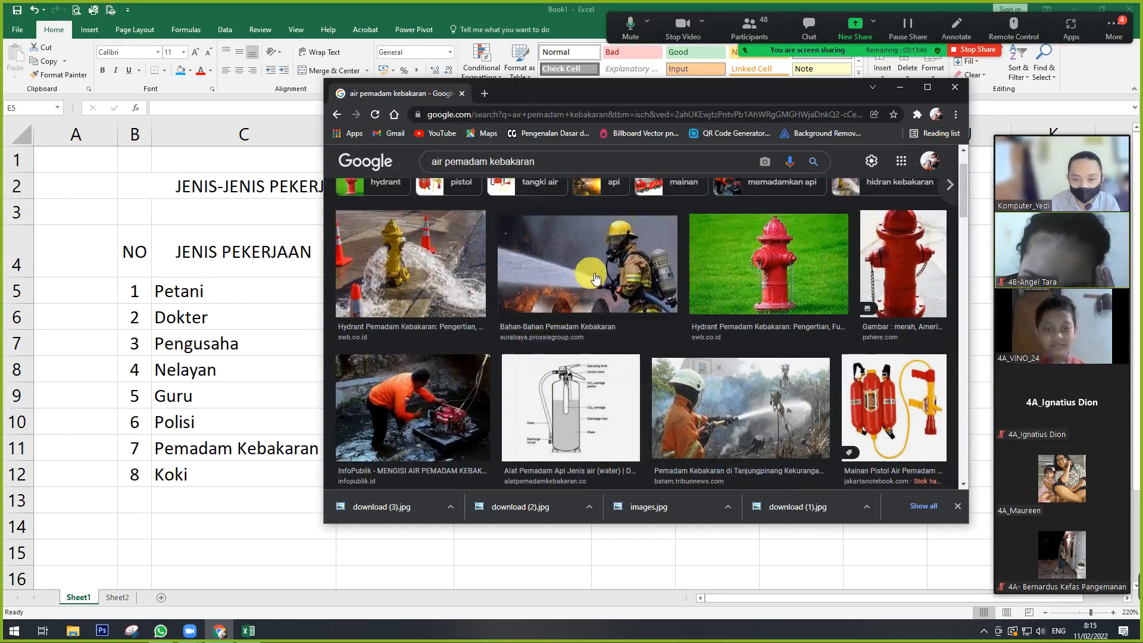
- Save the surabaya.proxsisgroup.com picture of a firefighter spraying water to the Desktop as a JPEG named download (4)
{"action": "right_click", "coordinate": [594, 278]}
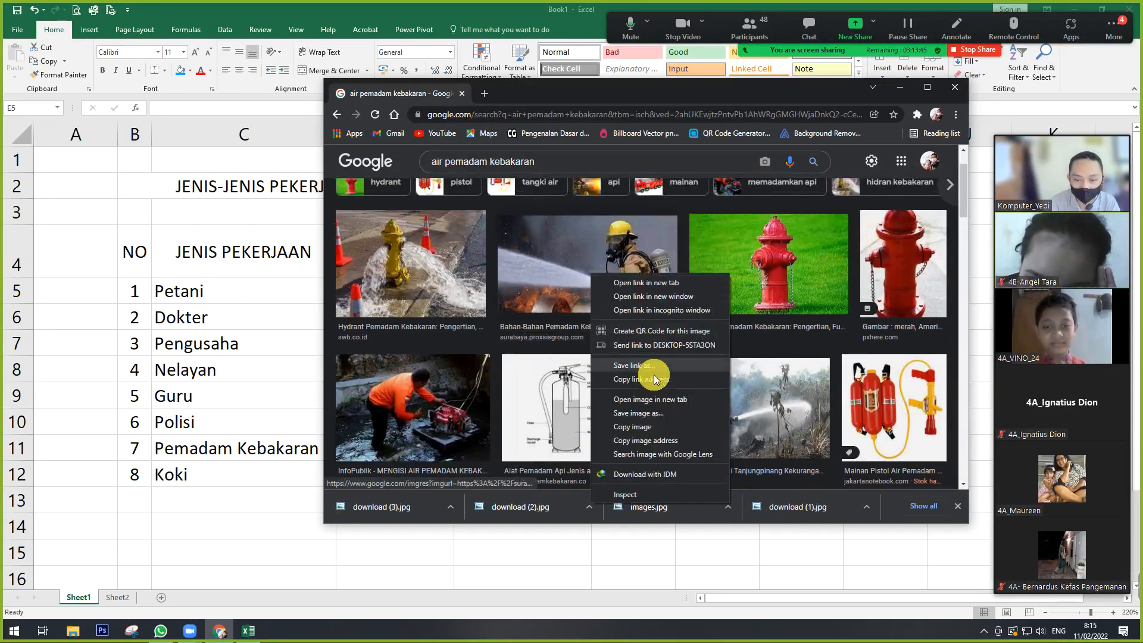
{"action": "left_click", "coordinate": [664, 416]}
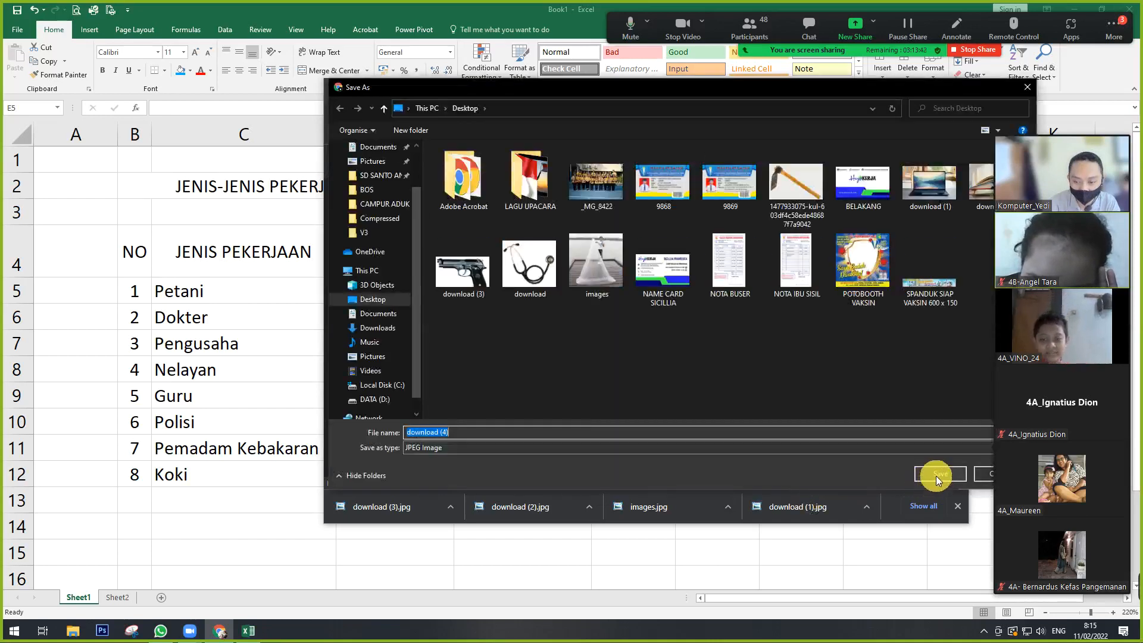
{"action": "left_click", "coordinate": [937, 476]}
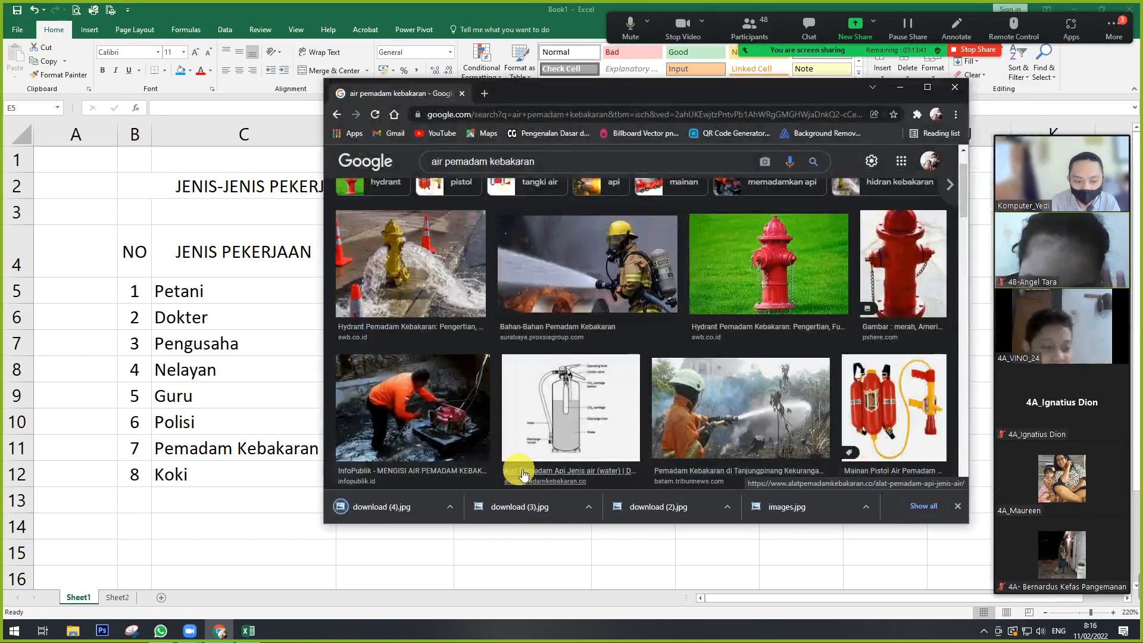
- Search Google Images for wajan, save the shopee.co.id black wok picture as download (5), and return to the Book1 workbook
{"action": "left_click", "coordinate": [536, 162]}
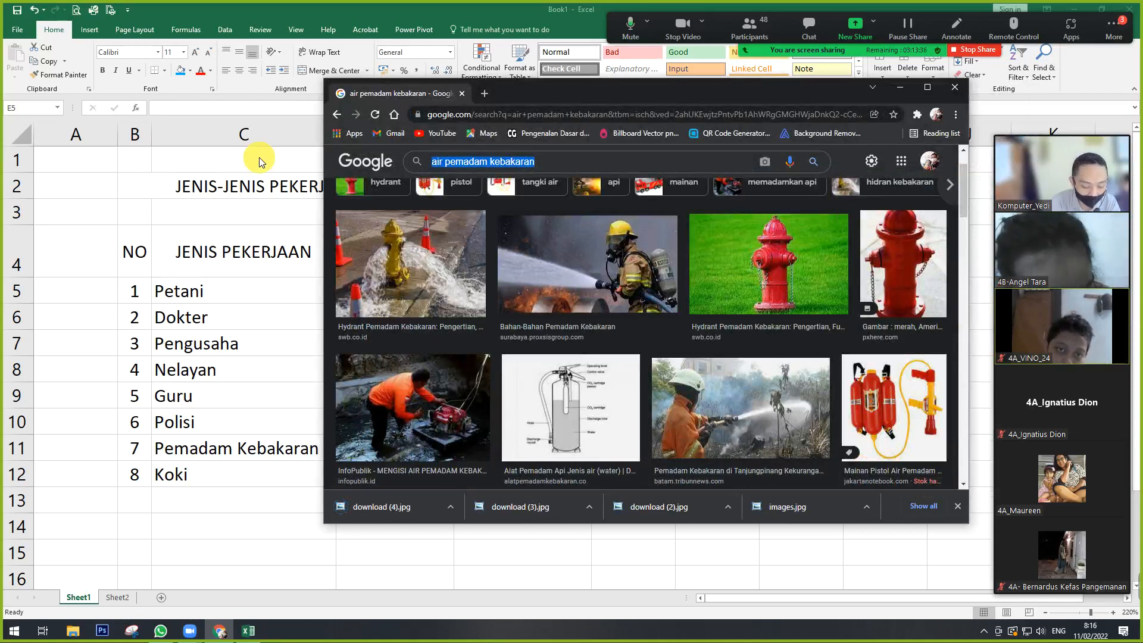
{"action": "type", "text": "wajan"}
{"action": "key", "text": "Return"}
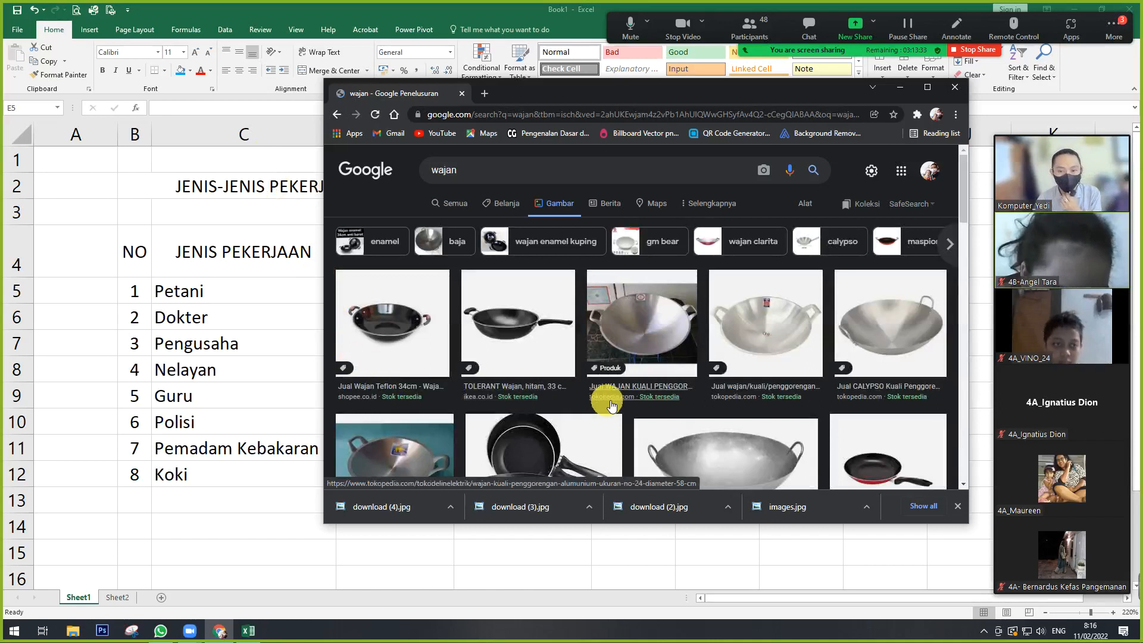
{"action": "scroll", "coordinate": [655, 387], "scroll_direction": "down", "scroll_amount": 2}
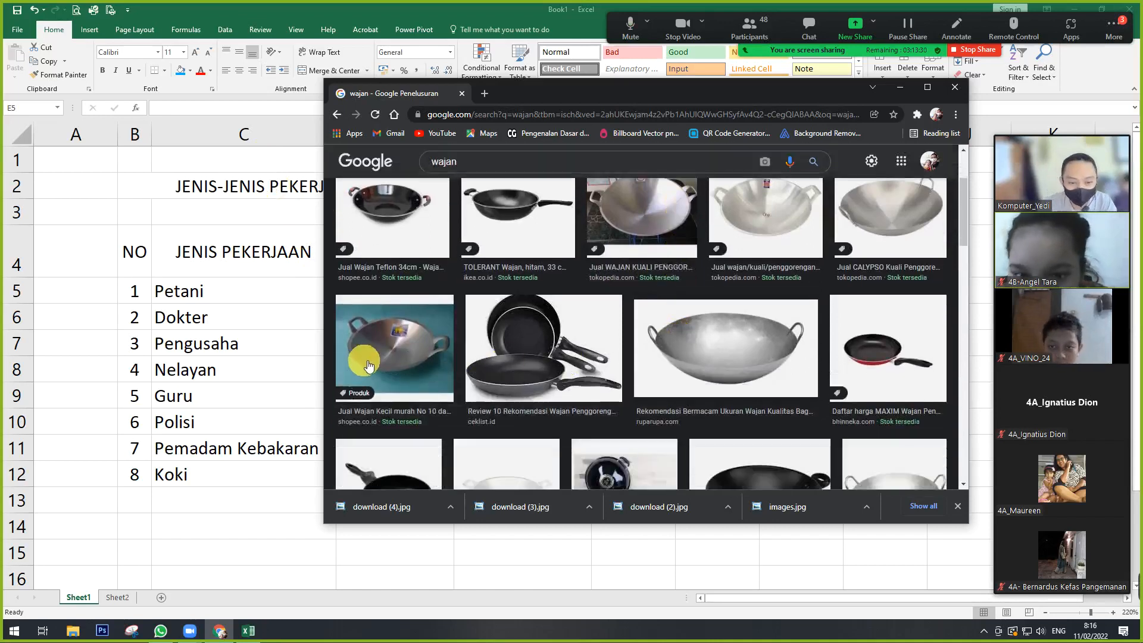
{"action": "scroll", "coordinate": [405, 346], "scroll_direction": "up", "scroll_amount": 2}
{"action": "right_click", "coordinate": [401, 321]}
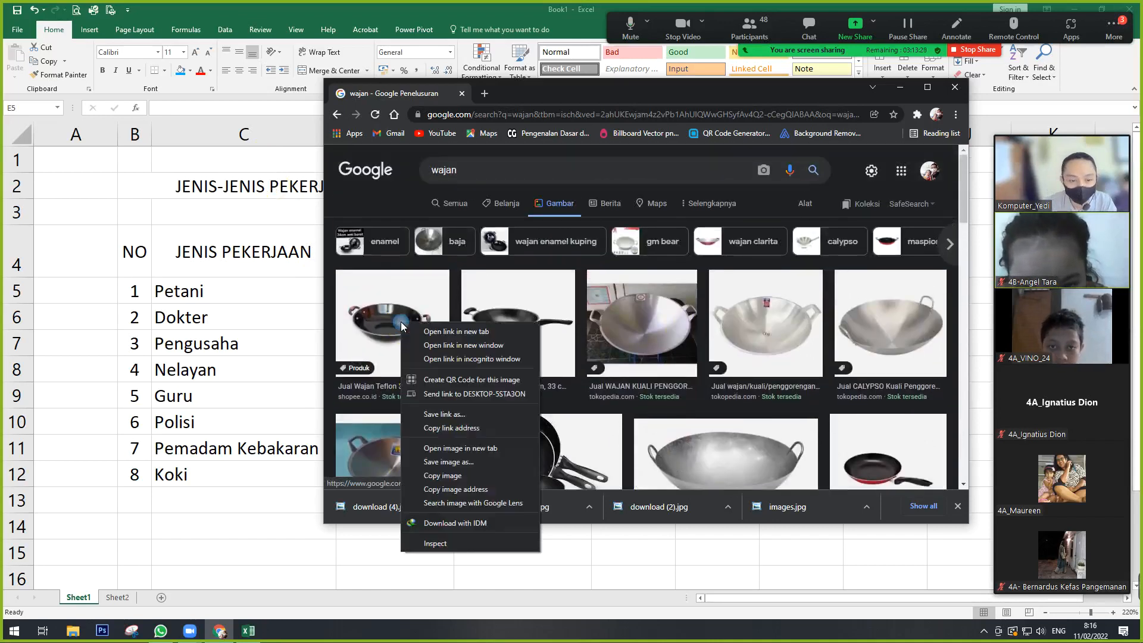
{"action": "left_click", "coordinate": [476, 462]}
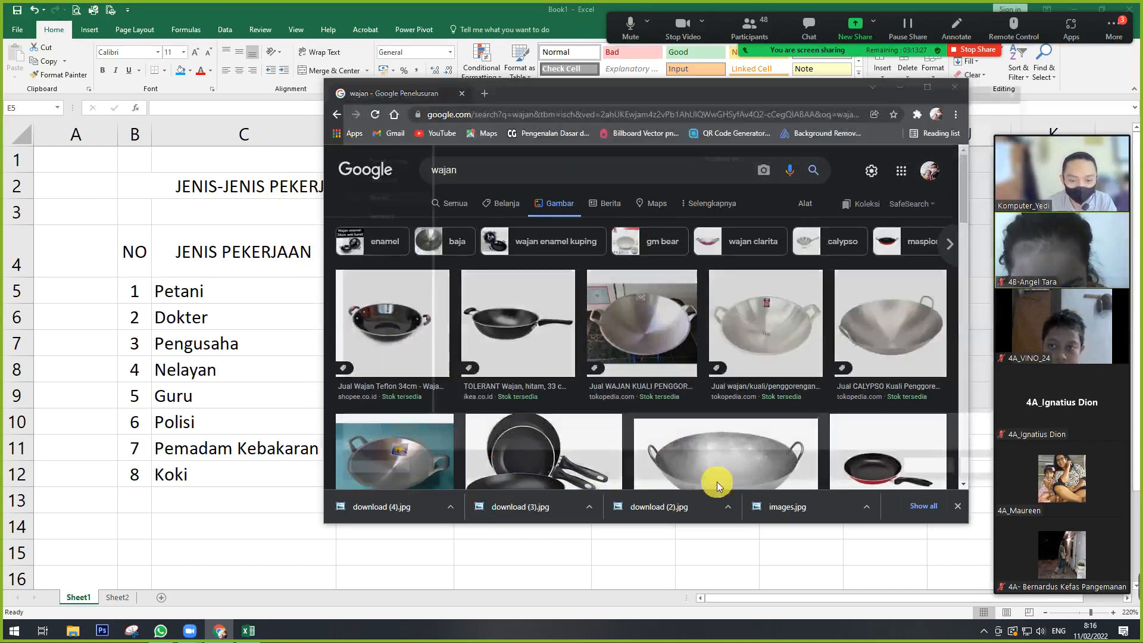
{"action": "left_click", "coordinate": [938, 473]}
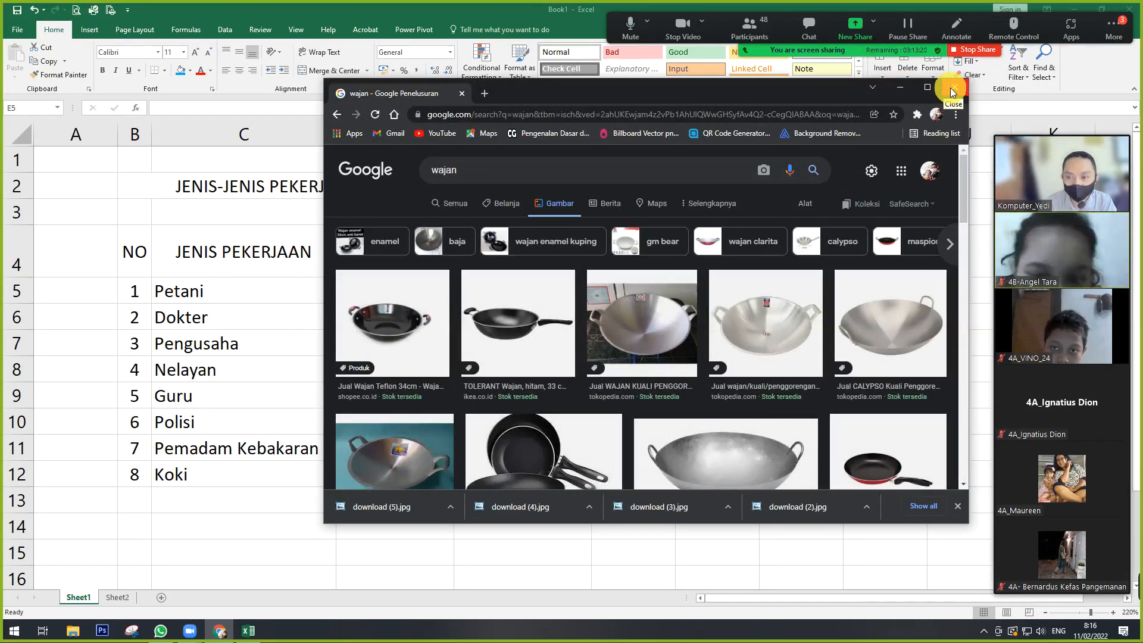
{"action": "left_click", "coordinate": [902, 89]}
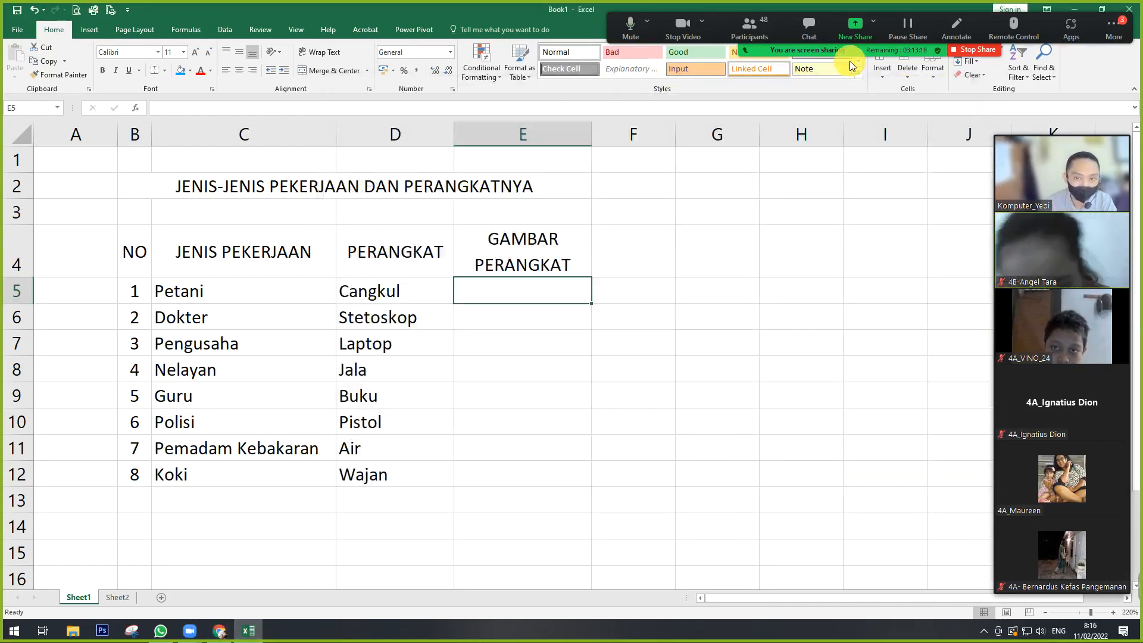
- Stop the current Zoom screen share and start sharing the Book1 - Excel window
{"action": "left_click", "coordinate": [980, 52]}
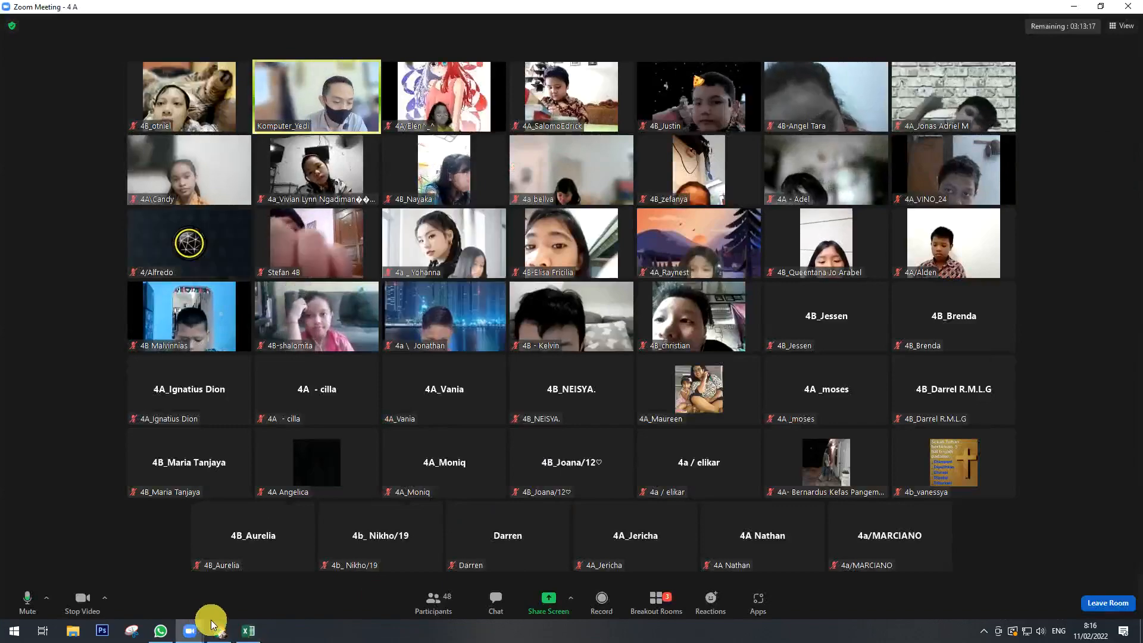
{"action": "left_click", "coordinate": [250, 639]}
{"action": "left_click", "coordinate": [251, 637]}
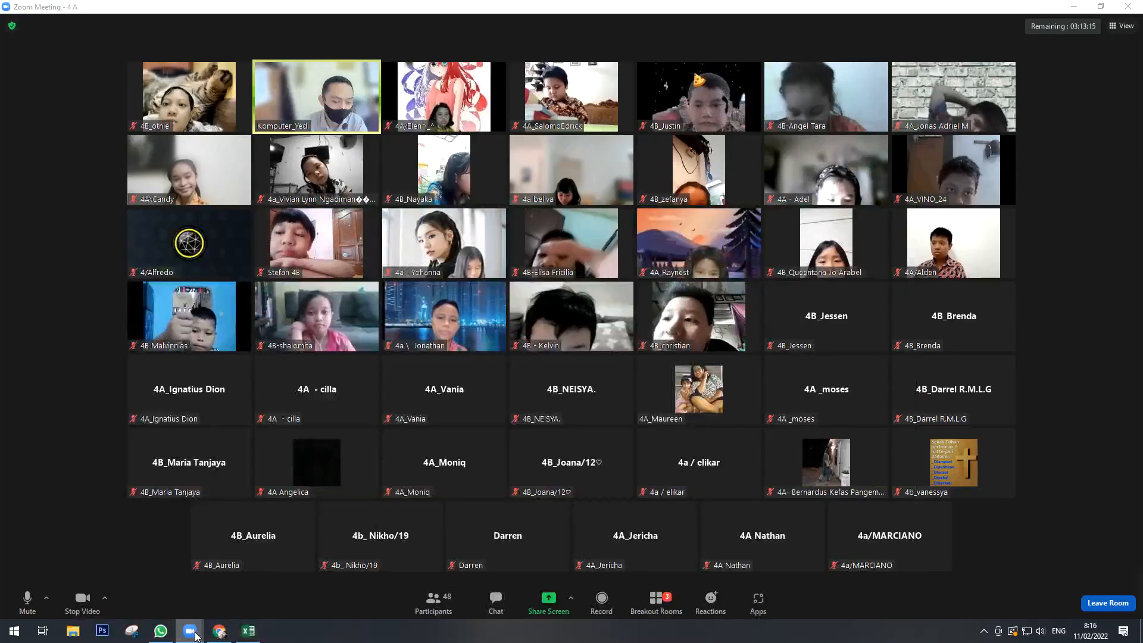
{"action": "left_click", "coordinate": [191, 634]}
{"action": "left_click", "coordinate": [224, 601]}
{"action": "left_click", "coordinate": [548, 598]}
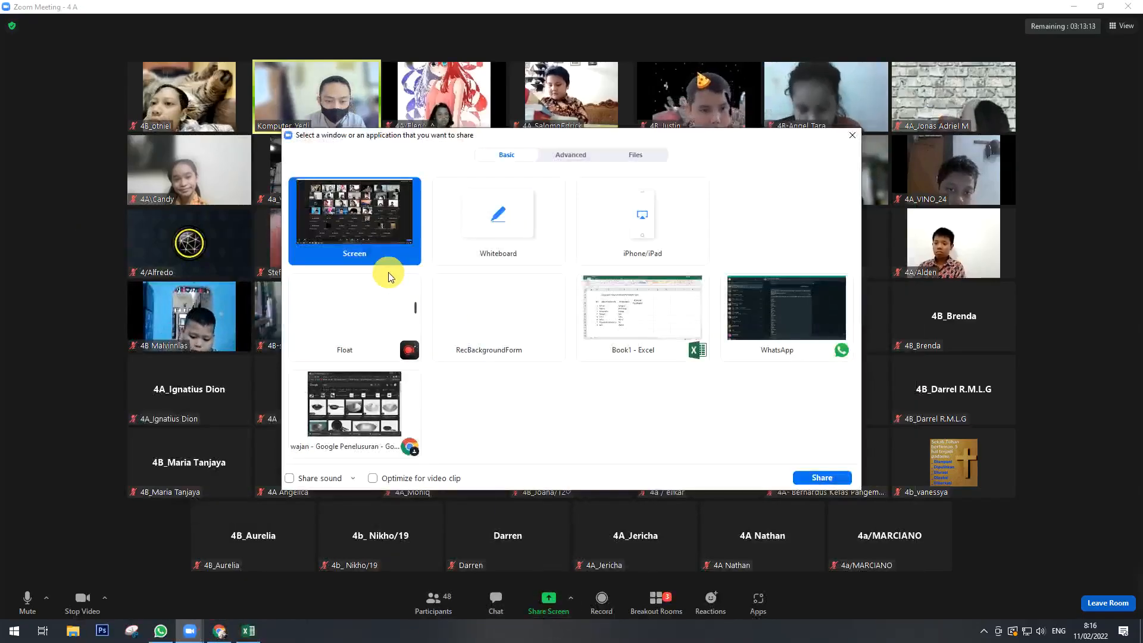
{"action": "left_click", "coordinate": [610, 302]}
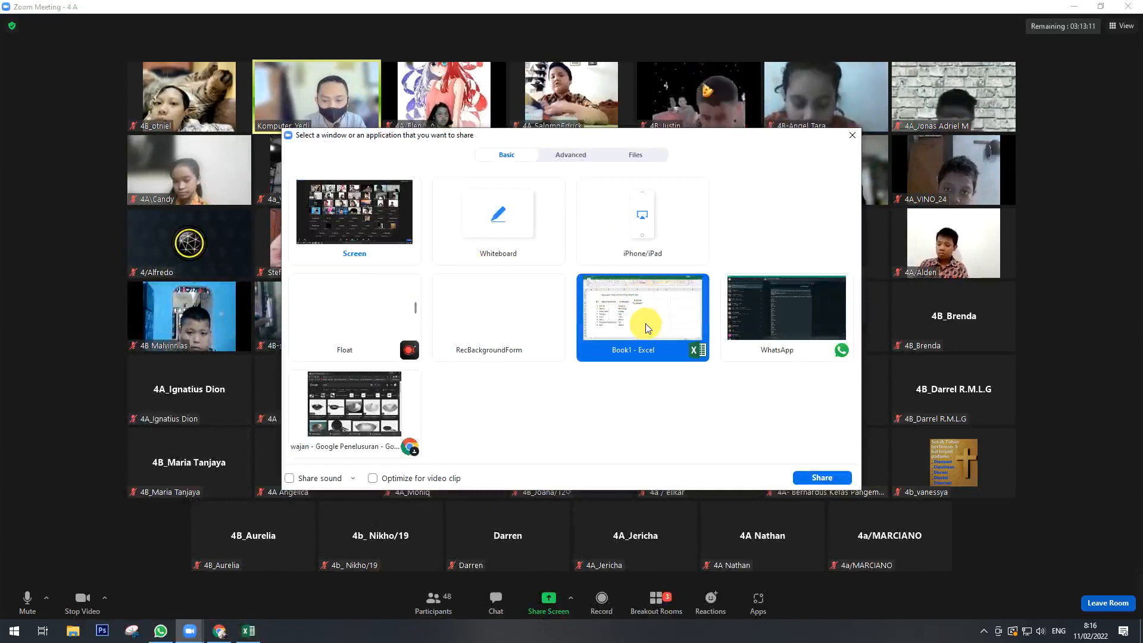
{"action": "left_click", "coordinate": [817, 482]}
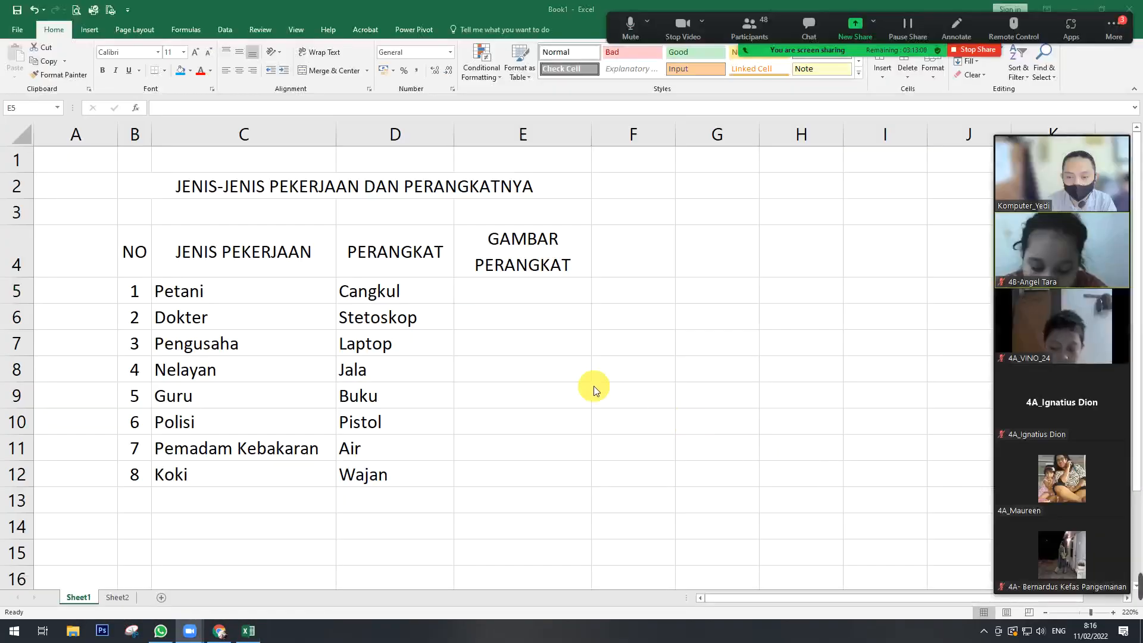
- Set the height of rows 5 to 12 to 60
{"action": "left_click", "coordinate": [582, 296]}
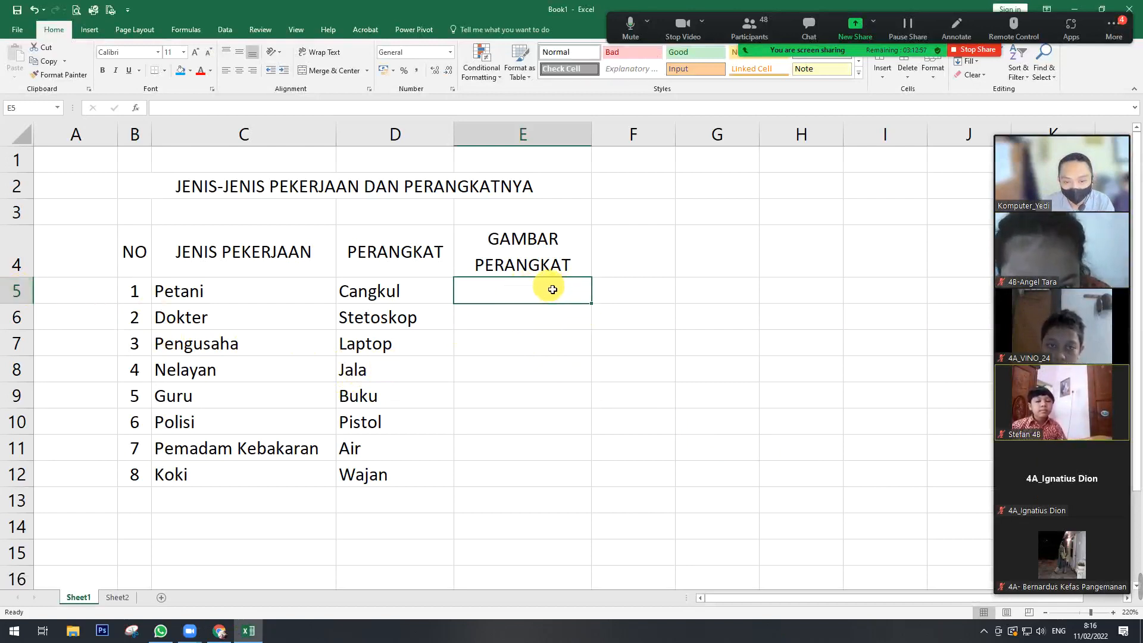
{"action": "left_click", "coordinate": [544, 311]}
{"action": "left_click", "coordinate": [541, 298]}
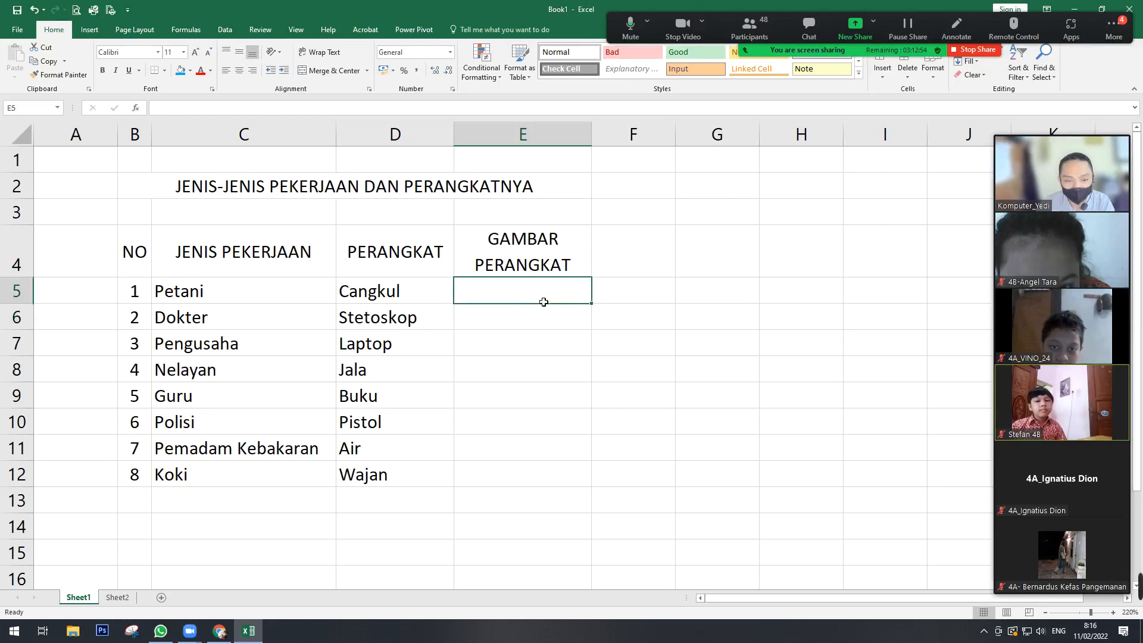
{"action": "left_click", "coordinate": [539, 314]}
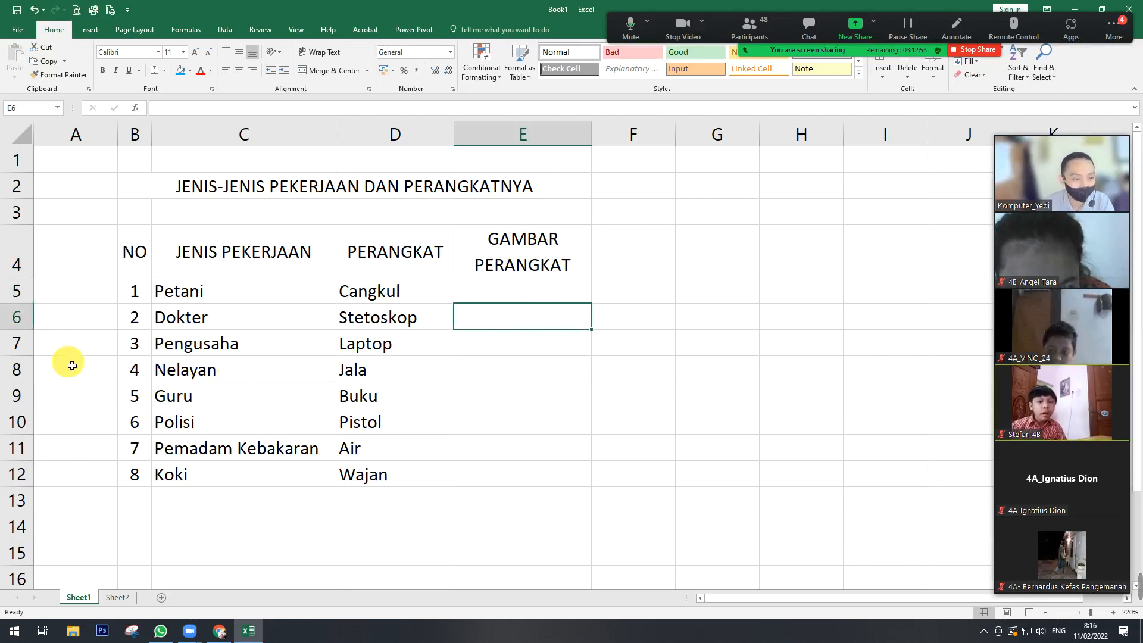
{"action": "left_click_drag", "start_coordinate": [24, 293], "coordinate": [18, 474]}
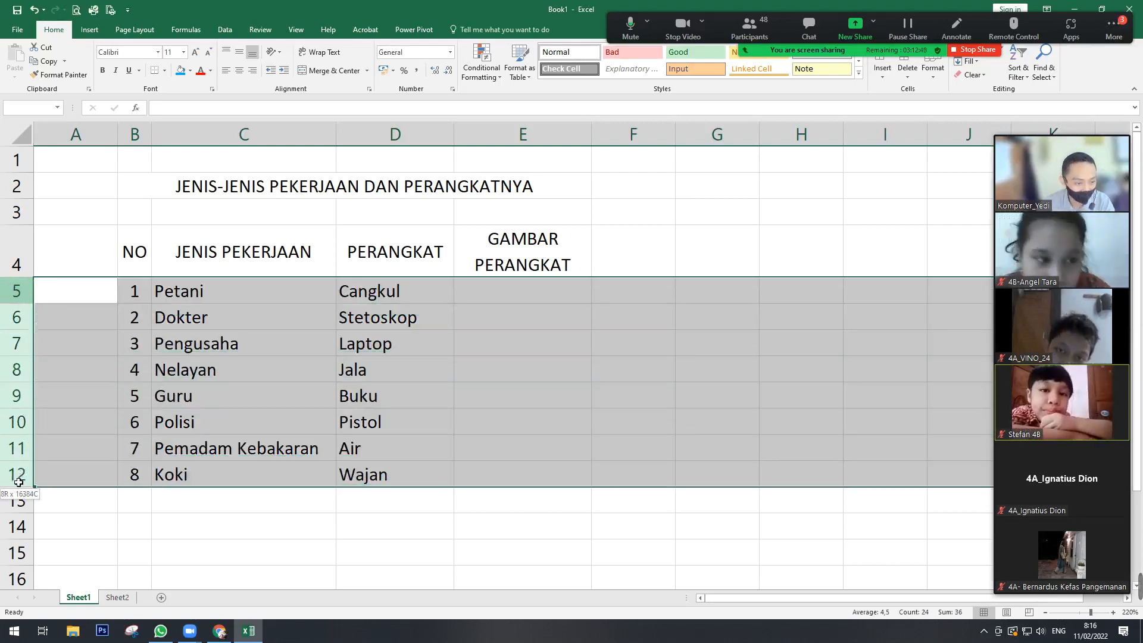
{"action": "right_click", "coordinate": [17, 356]}
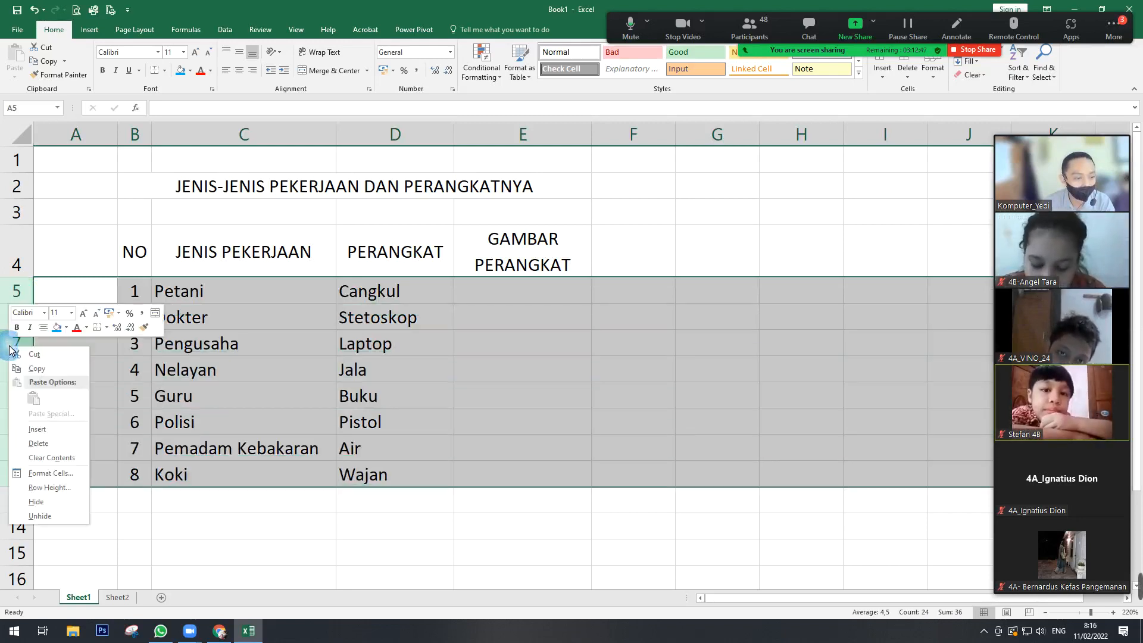
{"action": "left_click", "coordinate": [50, 488]}
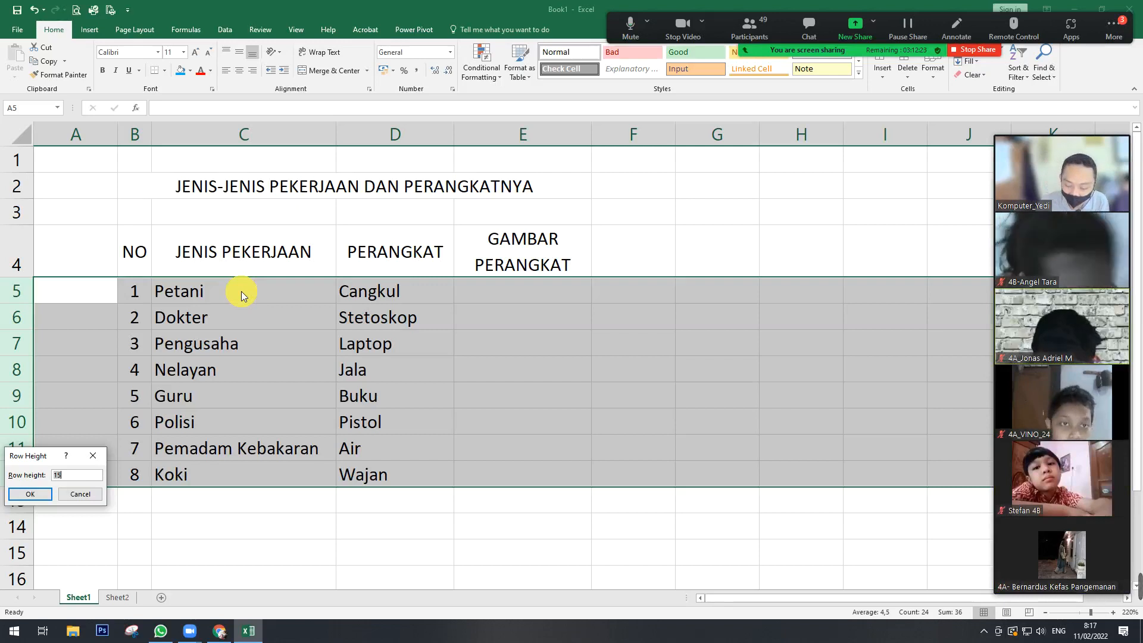
{"action": "type", "text": "60"}
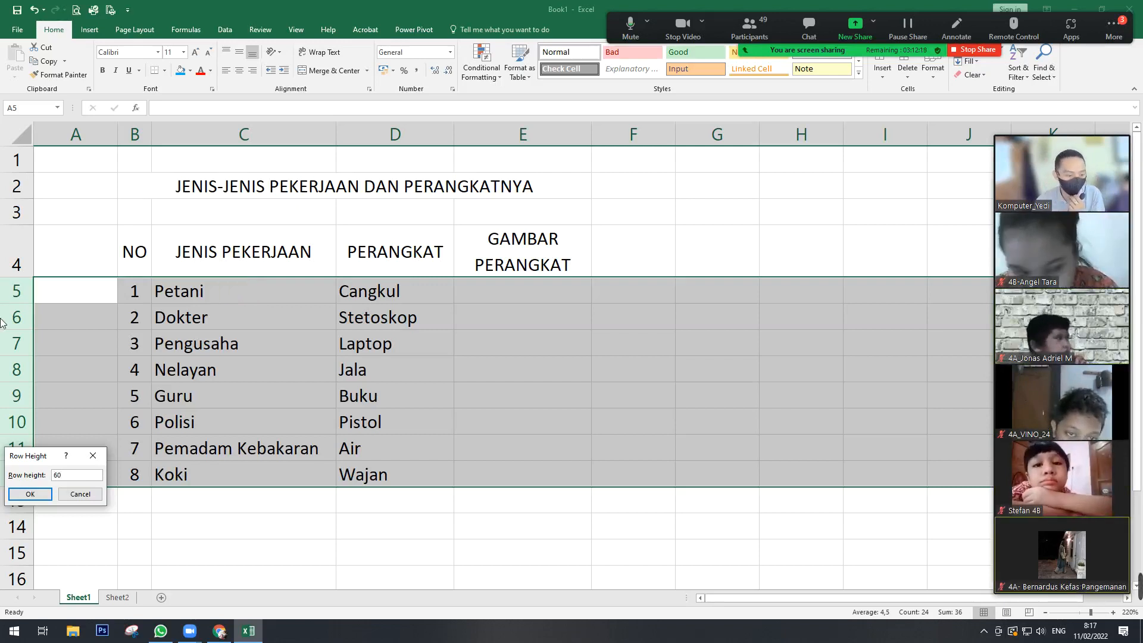
{"action": "left_click", "coordinate": [30, 495]}
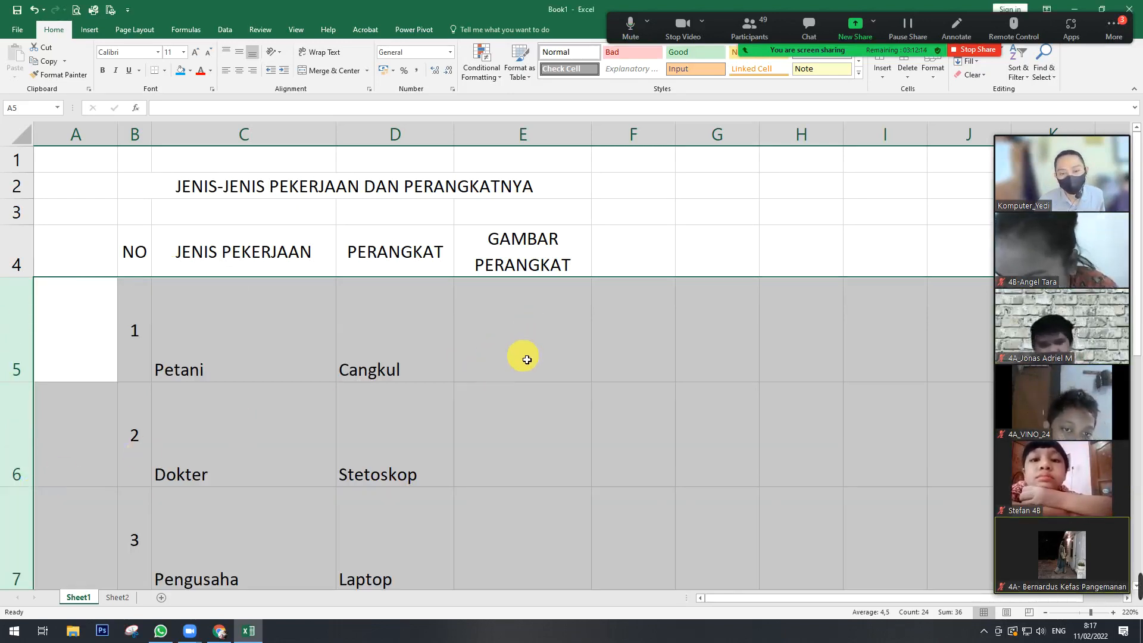
- Centre the job and tool names in C5:D12 both vertically and horizontally
{"action": "scroll", "coordinate": [527, 359], "scroll_direction": "down", "scroll_amount": 4}
{"action": "scroll", "coordinate": [527, 360], "scroll_direction": "up", "scroll_amount": 2}
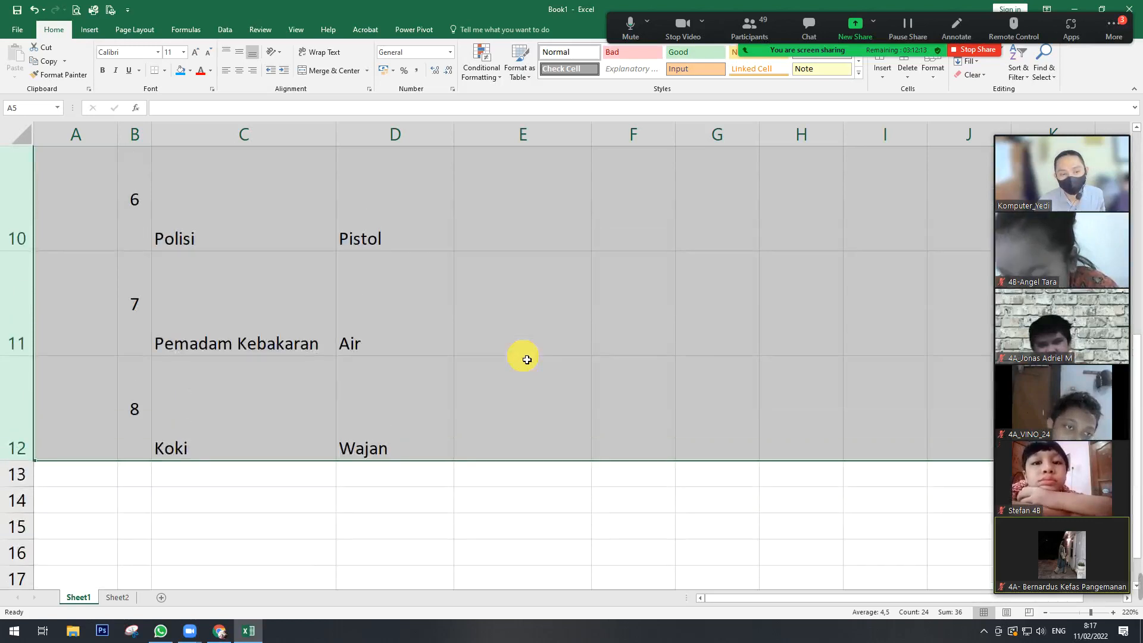
{"action": "scroll", "coordinate": [527, 360], "scroll_direction": "up", "scroll_amount": 2}
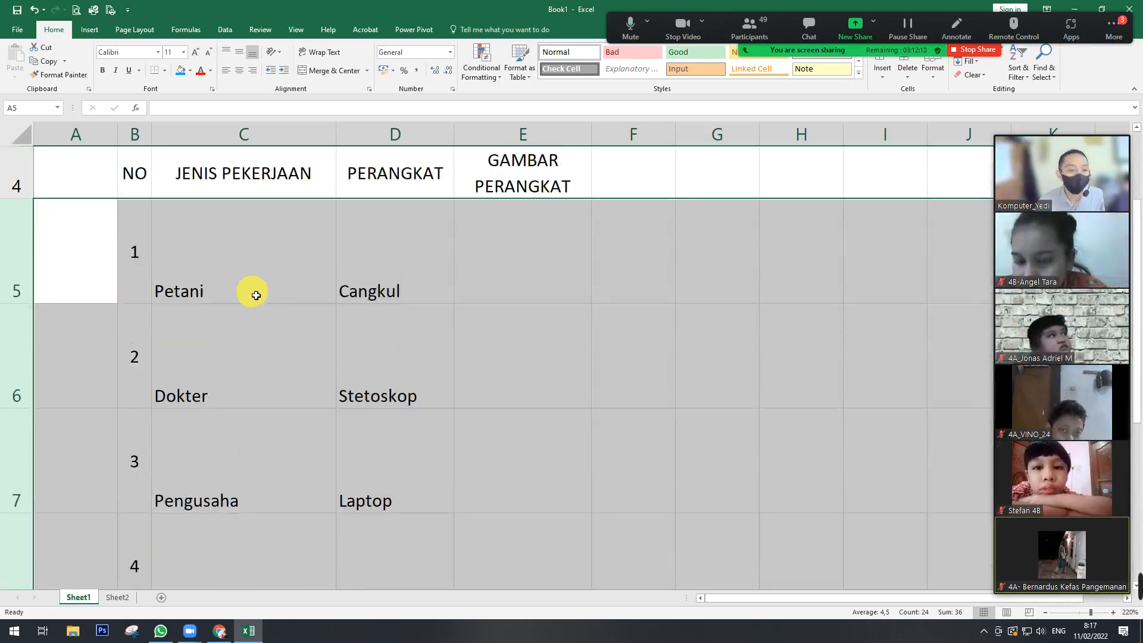
{"action": "left_click", "coordinate": [274, 268]}
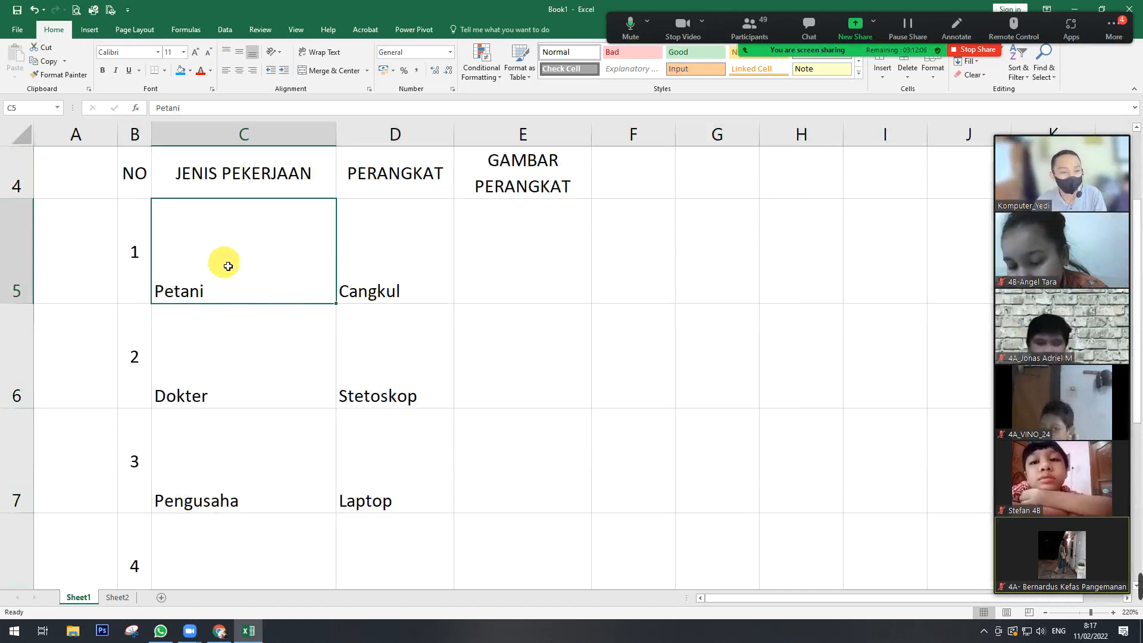
{"action": "left_click_drag", "start_coordinate": [228, 267], "coordinate": [393, 459]}
{"action": "left_click_drag", "start_coordinate": [389, 516], "coordinate": [386, 438]}
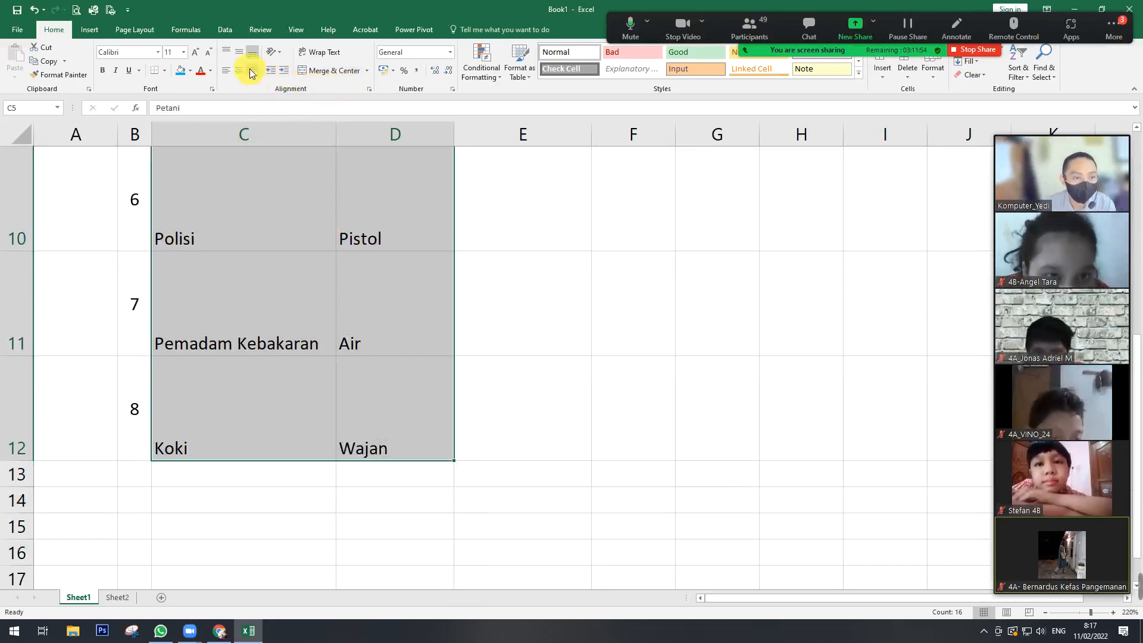
{"action": "left_click", "coordinate": [239, 57]}
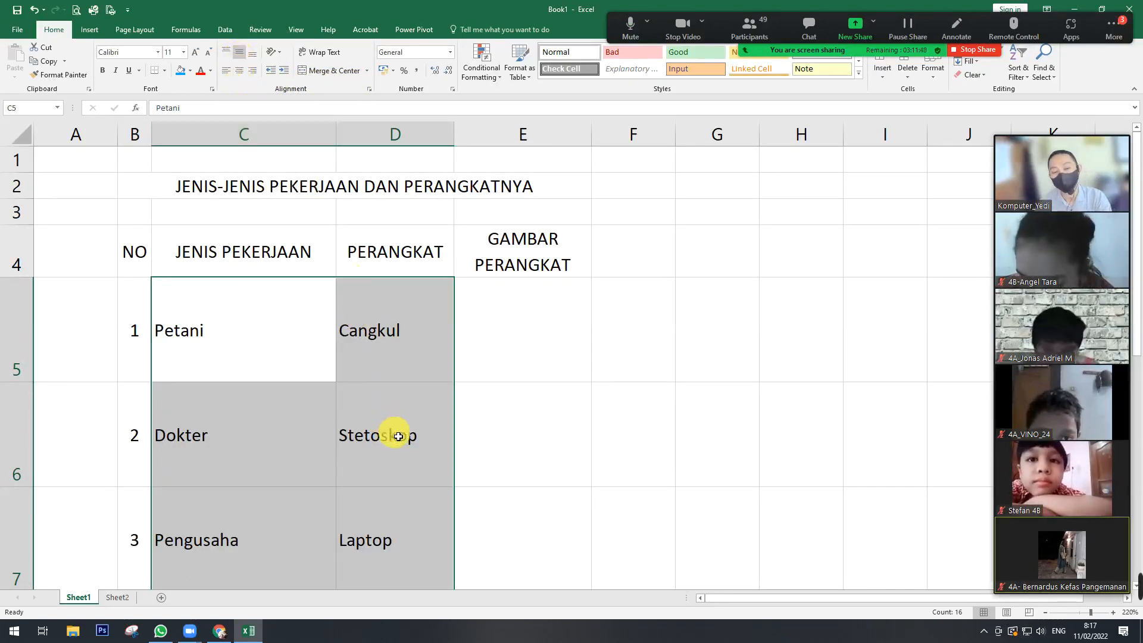
{"action": "left_click", "coordinate": [239, 72]}
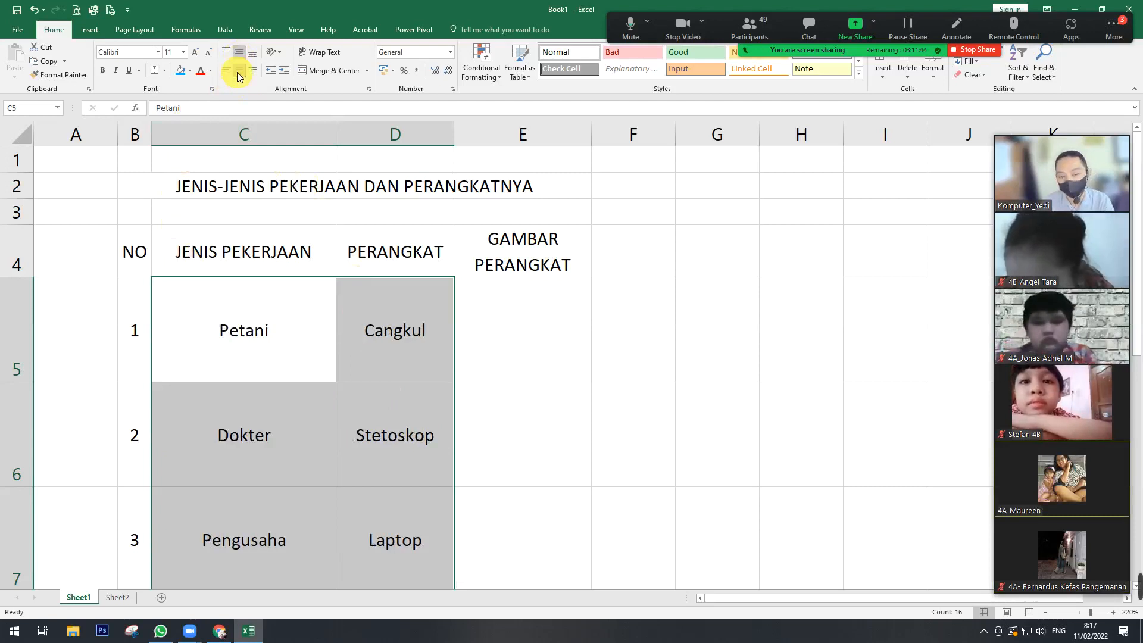
- Widen column E so that the GAMBAR PERANGKAT heading fits on one line
{"action": "left_click", "coordinate": [569, 378]}
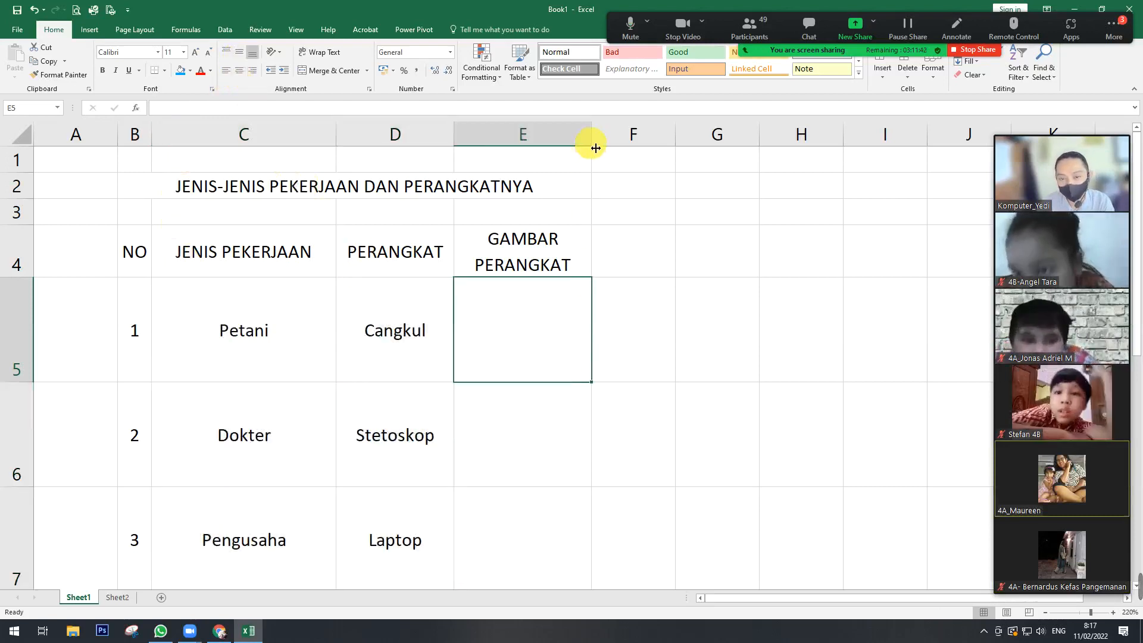
{"action": "left_click_drag", "start_coordinate": [596, 147], "coordinate": [669, 143]}
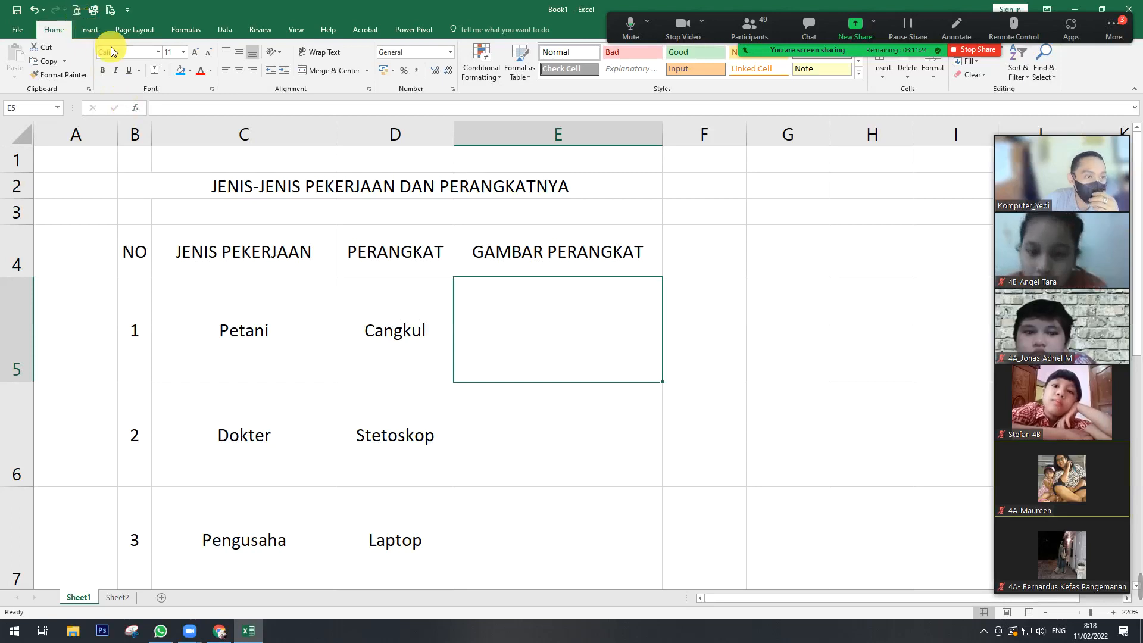
{"action": "left_click", "coordinate": [94, 32]}
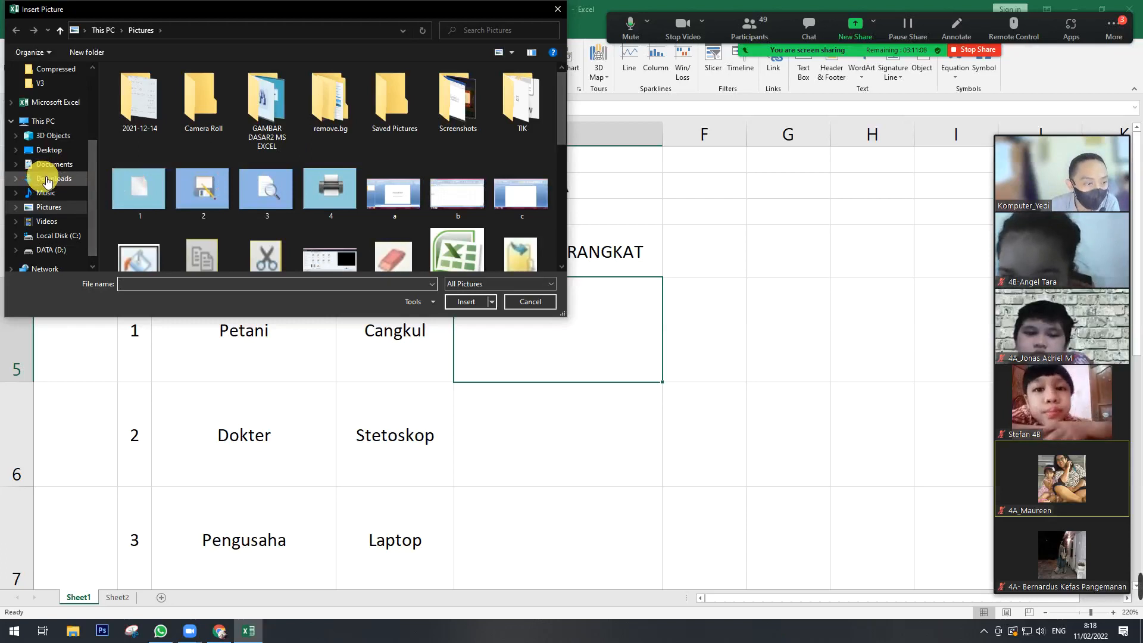
{"action": "left_click", "coordinate": [48, 180]}
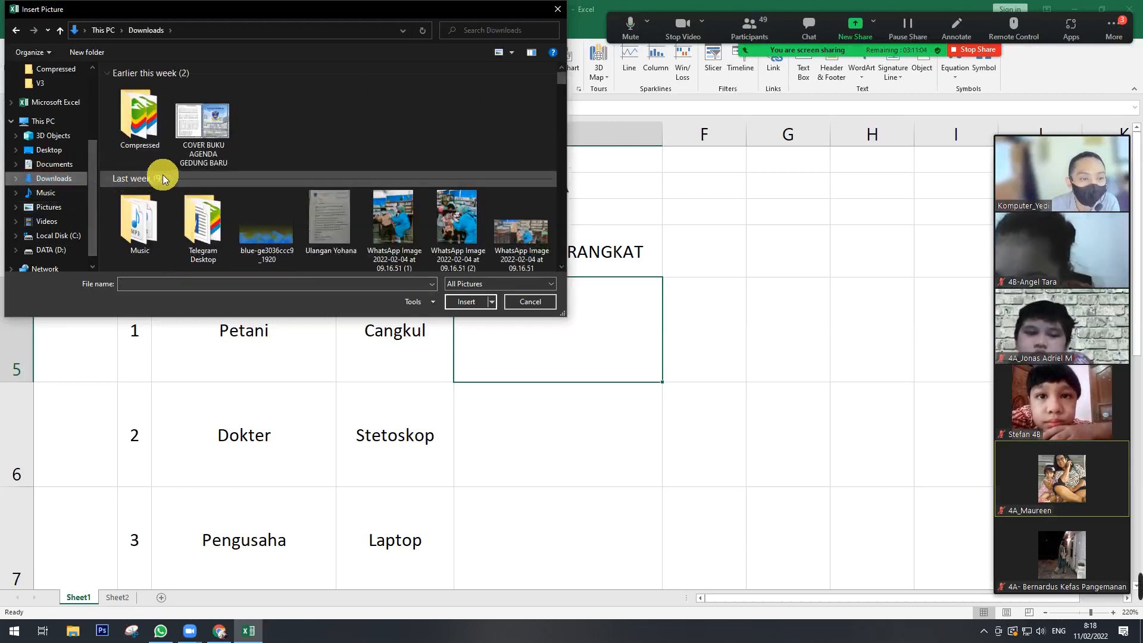
{"action": "scroll", "coordinate": [204, 147], "scroll_direction": "down", "scroll_amount": 2}
{"action": "scroll", "coordinate": [205, 150], "scroll_direction": "up", "scroll_amount": 2}
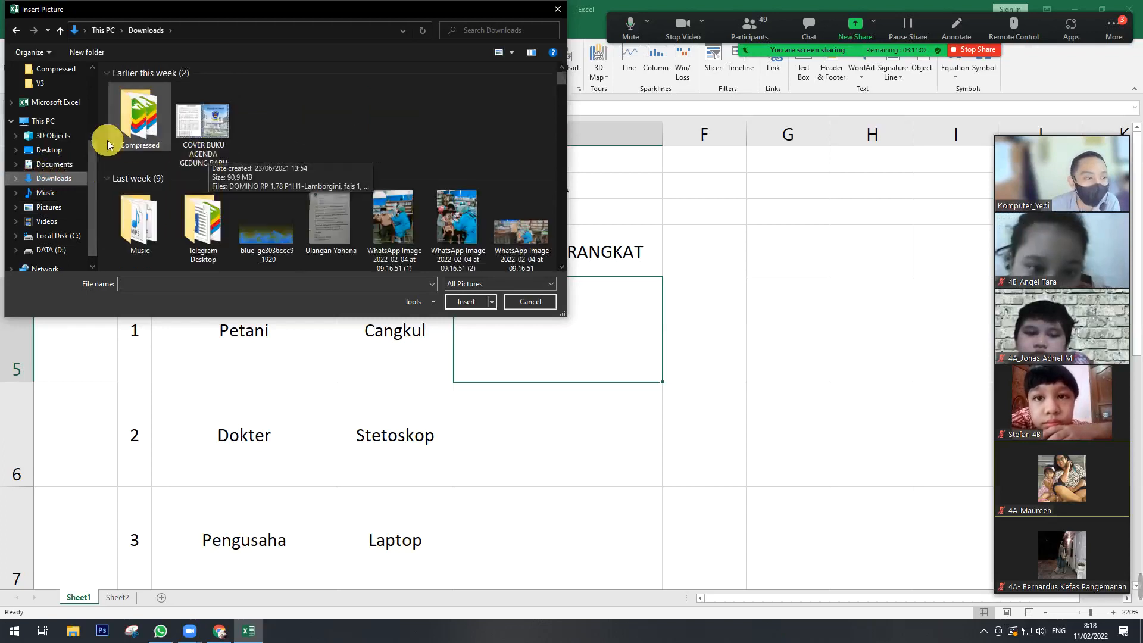
{"action": "left_click", "coordinate": [59, 152]}
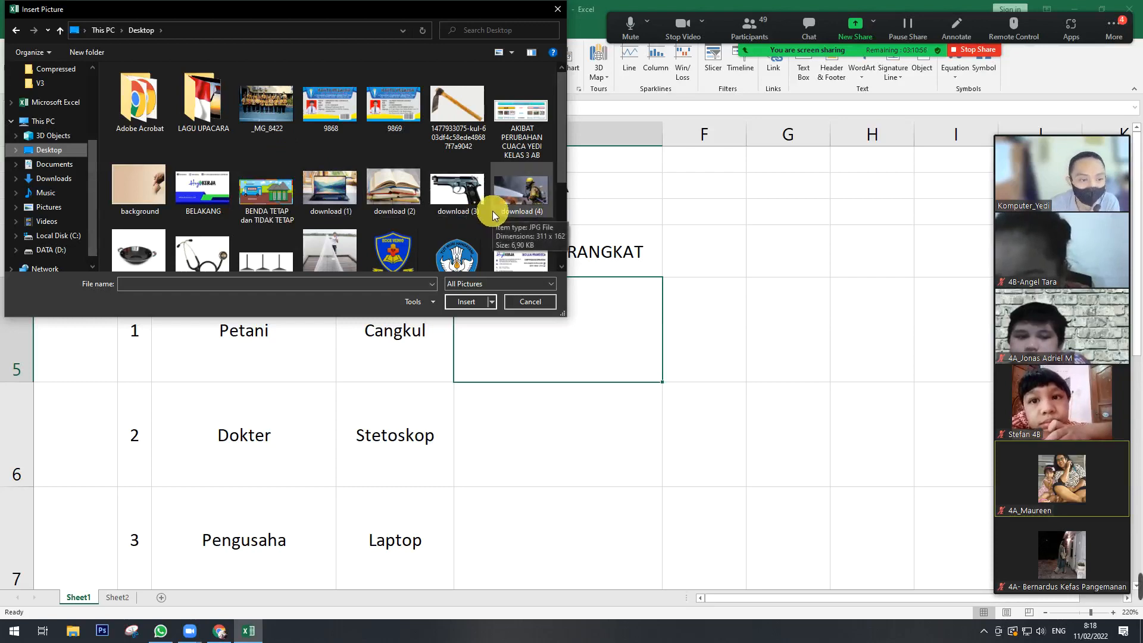
{"action": "scroll", "coordinate": [491, 210], "scroll_direction": "down", "scroll_amount": 1}
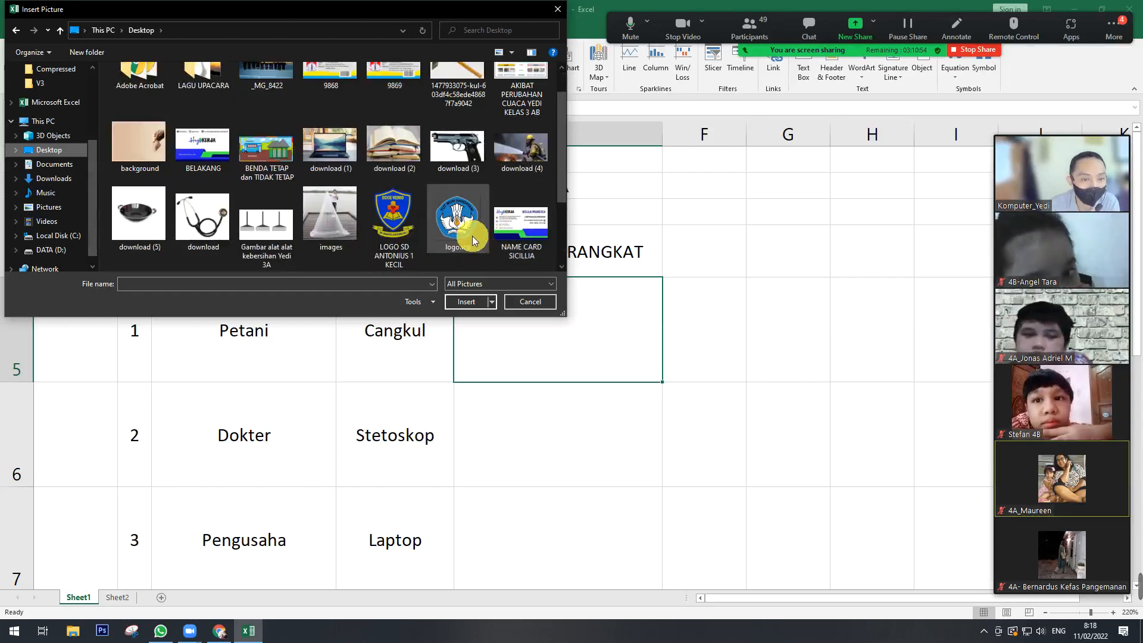
{"action": "scroll", "coordinate": [474, 241], "scroll_direction": "down", "scroll_amount": 1}
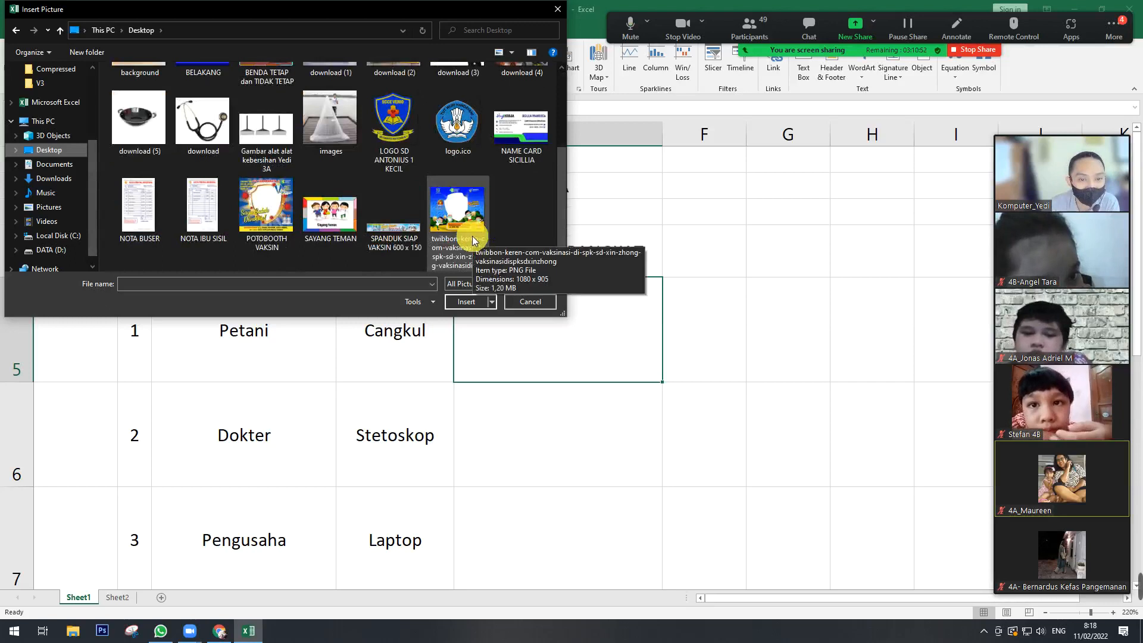
{"action": "scroll", "coordinate": [472, 237], "scroll_direction": "up", "scroll_amount": 2}
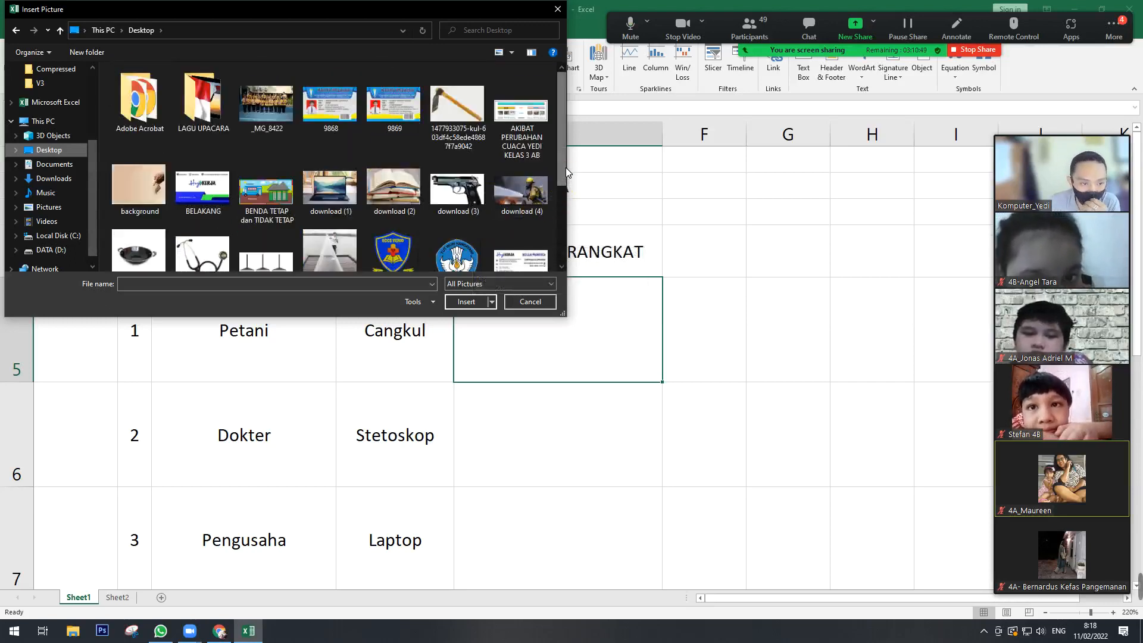
{"action": "left_click", "coordinate": [472, 124]}
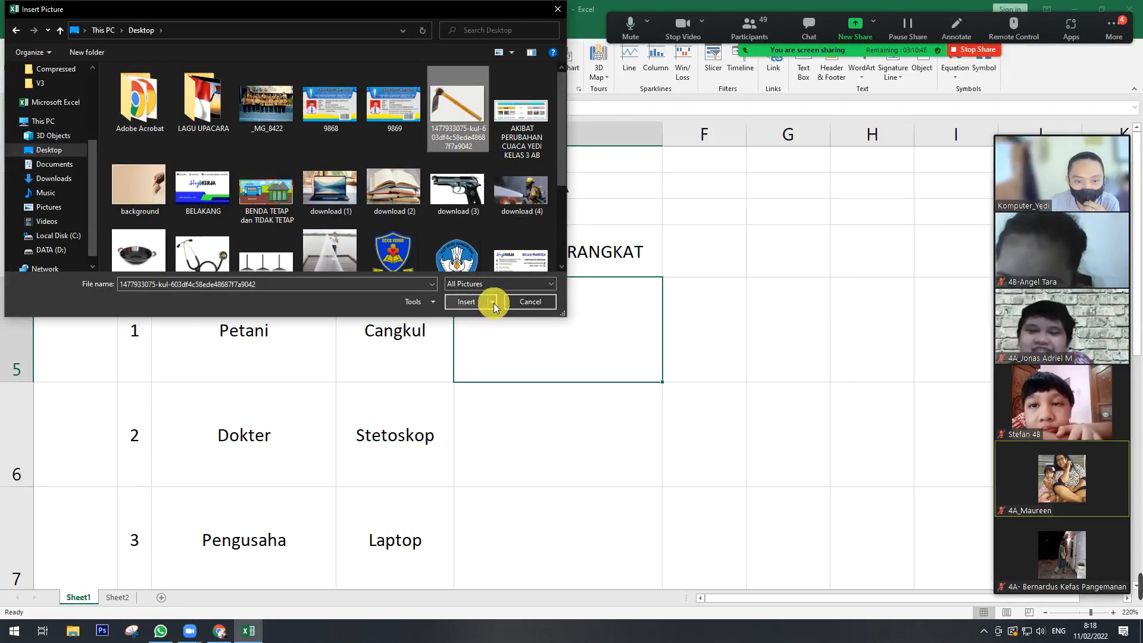
{"action": "left_click", "coordinate": [473, 301]}
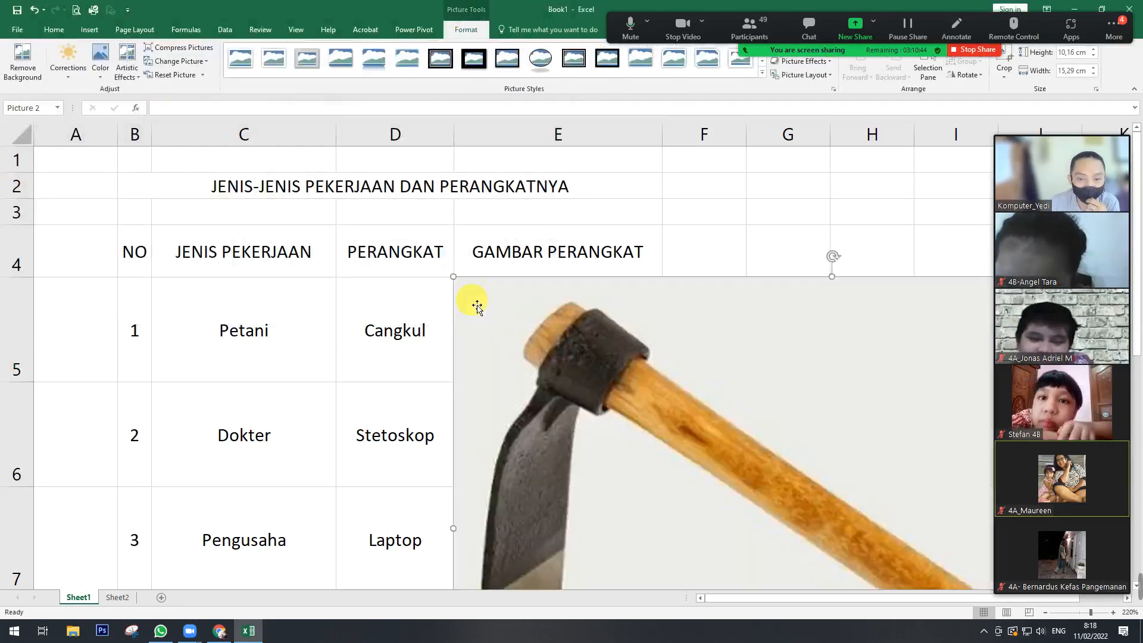
- Shrink the hoe picture and place it centred inside cell E5 beside Cangkul
{"action": "left_click_drag", "start_coordinate": [580, 316], "coordinate": [234, 218]}
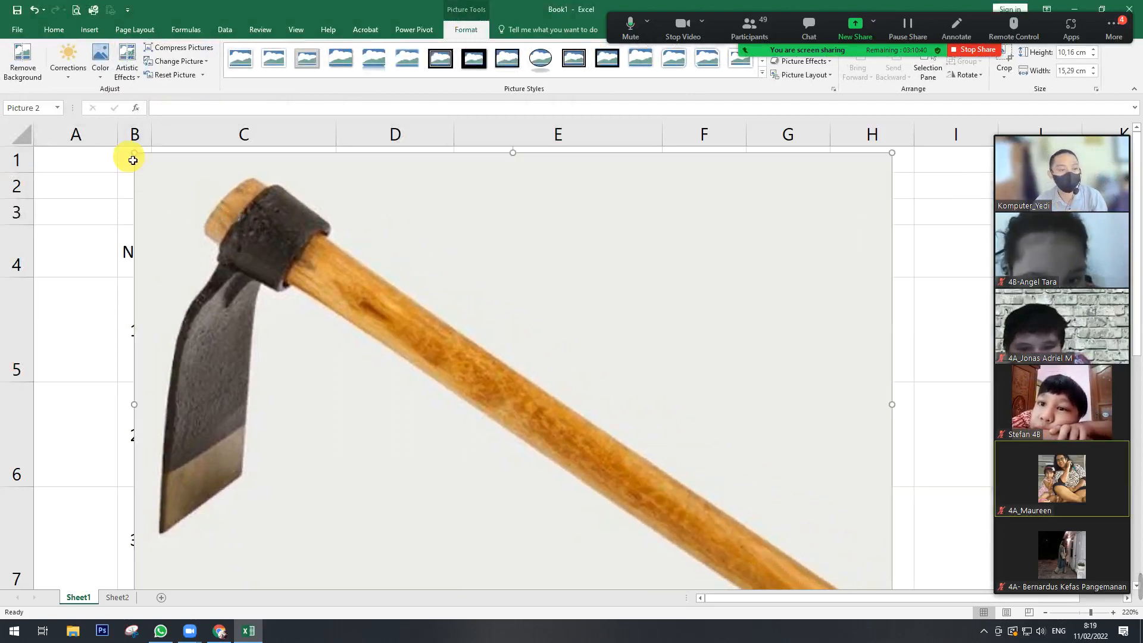
{"action": "left_click_drag", "start_coordinate": [137, 155], "coordinate": [714, 529]}
{"action": "left_click_drag", "start_coordinate": [791, 564], "coordinate": [542, 314]}
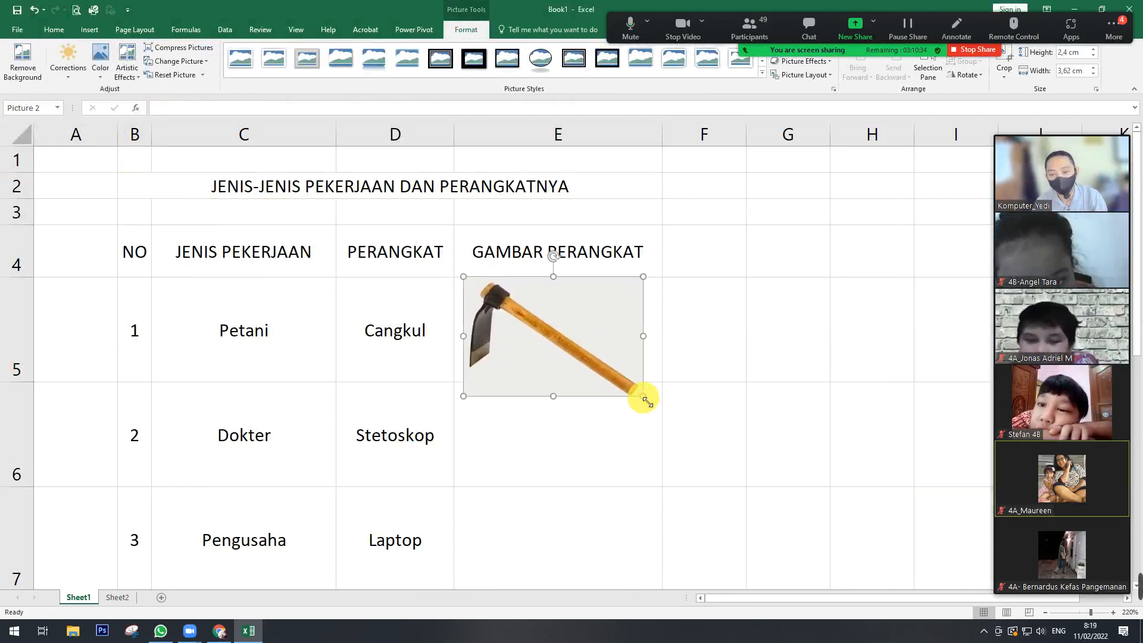
{"action": "left_click_drag", "start_coordinate": [645, 401], "coordinate": [603, 371]}
{"action": "left_click_drag", "start_coordinate": [538, 321], "coordinate": [568, 328]}
{"action": "left_click", "coordinate": [773, 452]}
- Insert the stethoscope picture named download at E6 and shrink it to about 1.67 × 1.93 cm, centred in the cell
{"action": "left_click", "coordinate": [594, 441]}
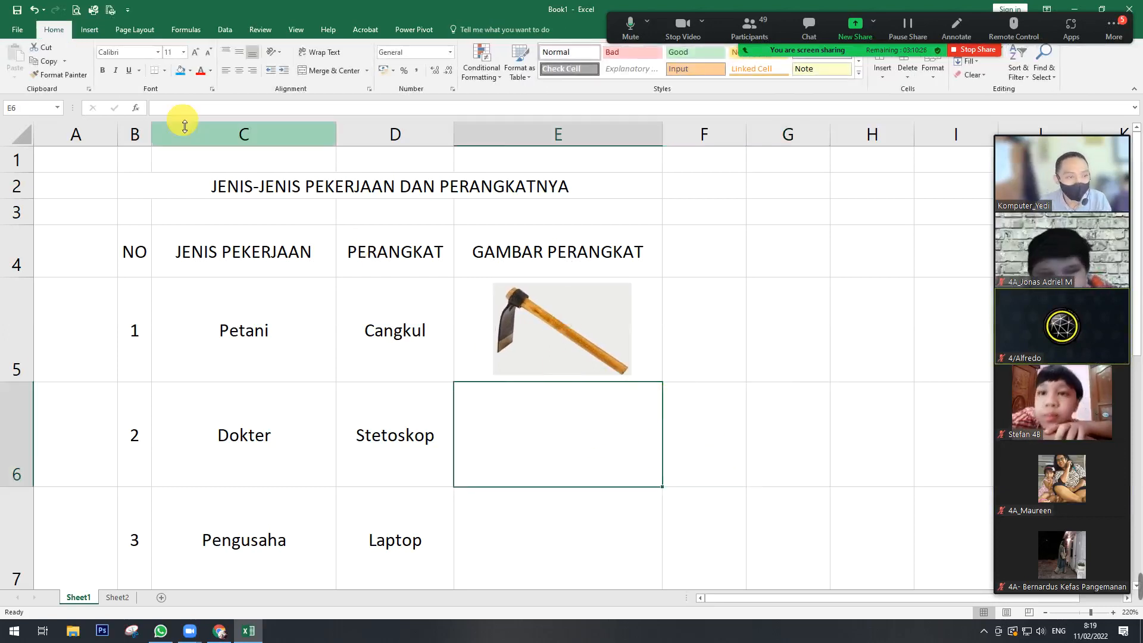
{"action": "left_click", "coordinate": [90, 34]}
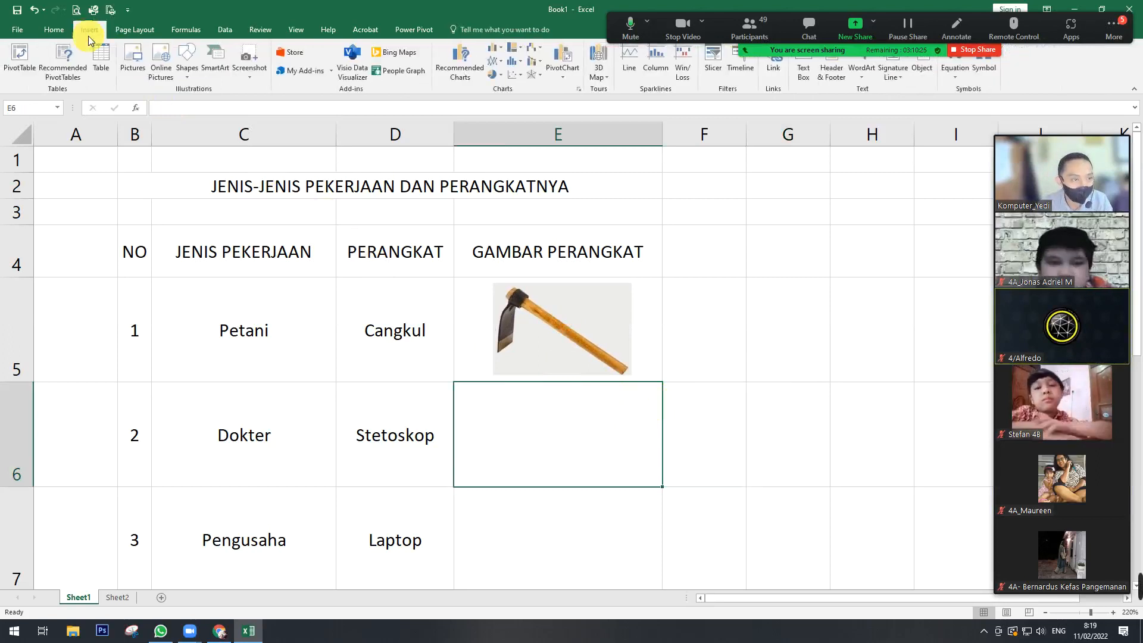
{"action": "left_click", "coordinate": [126, 56]}
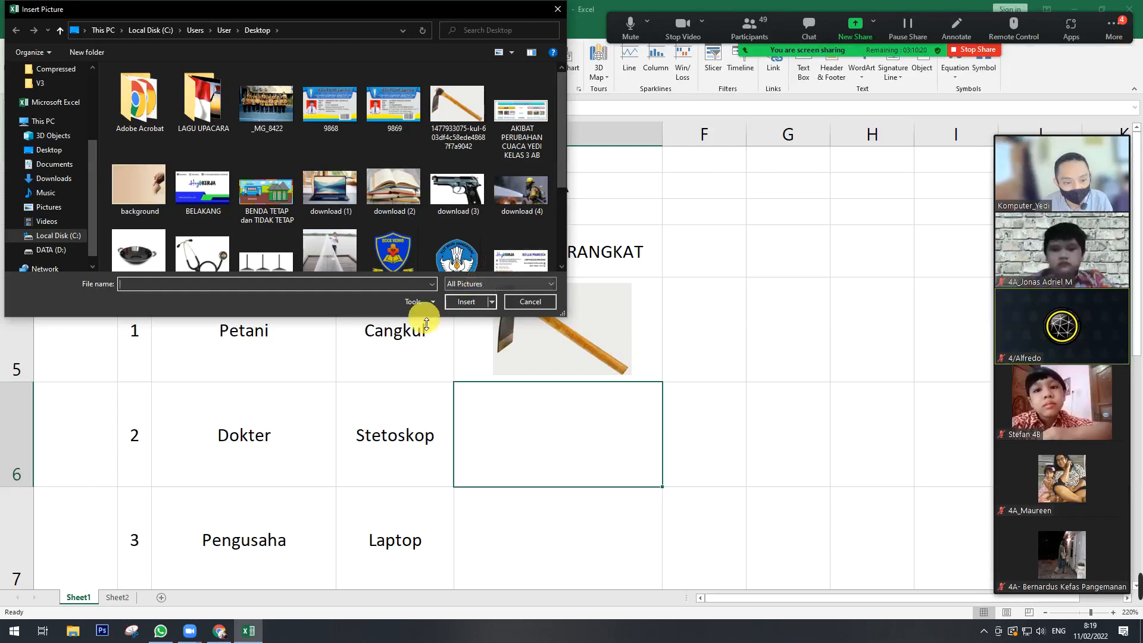
{"action": "left_click", "coordinate": [216, 249]}
{"action": "left_click", "coordinate": [470, 303]}
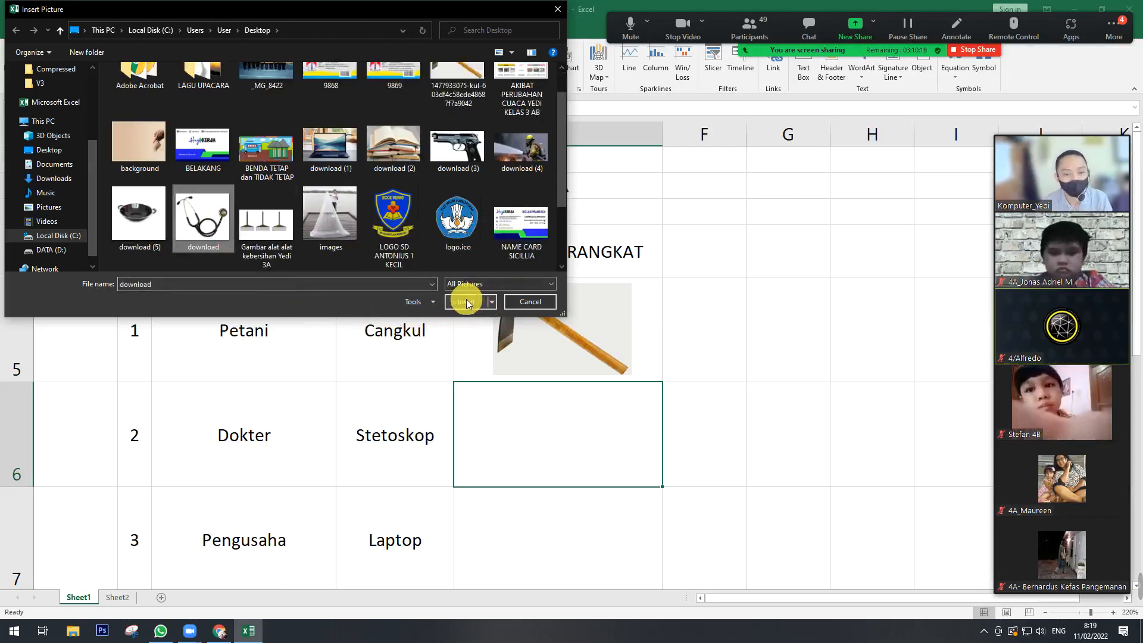
{"action": "left_click_drag", "start_coordinate": [513, 441], "coordinate": [569, 239]}
{"action": "left_click_drag", "start_coordinate": [548, 197], "coordinate": [548, 413]}
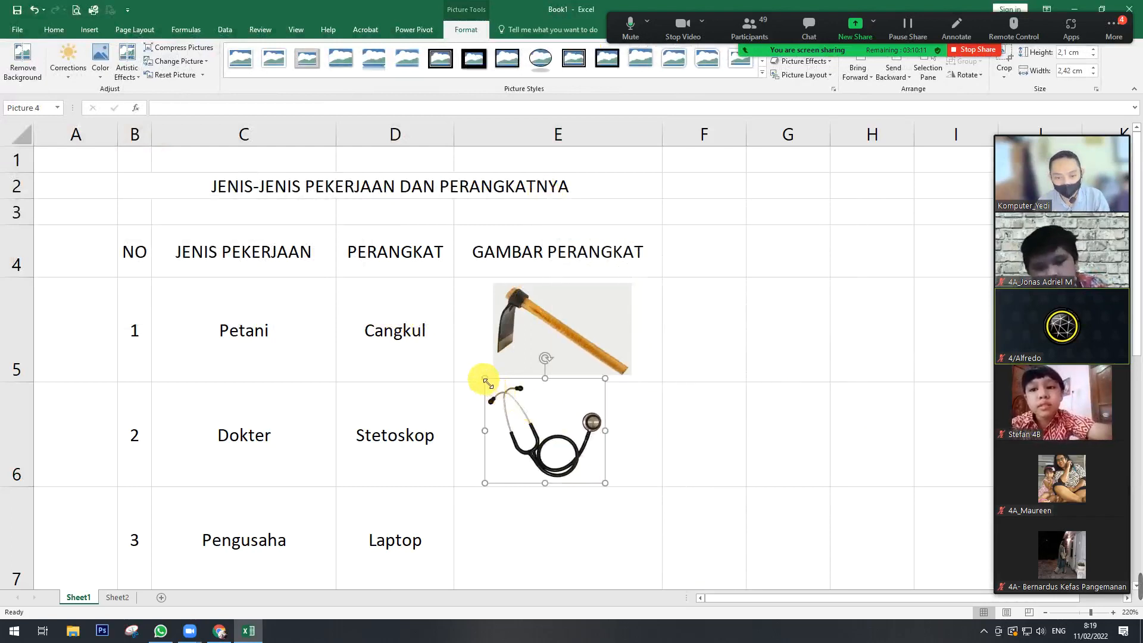
{"action": "left_click_drag", "start_coordinate": [485, 378], "coordinate": [583, 432]}
- Insert the laptop picture download (1) at E7 and shrink it to about 1.86 × 2.98 cm to fit the cell
{"action": "scroll", "coordinate": [677, 440], "scroll_direction": "down", "scroll_amount": 3}
{"action": "scroll", "coordinate": [671, 418], "scroll_direction": "up", "scroll_amount": 1}
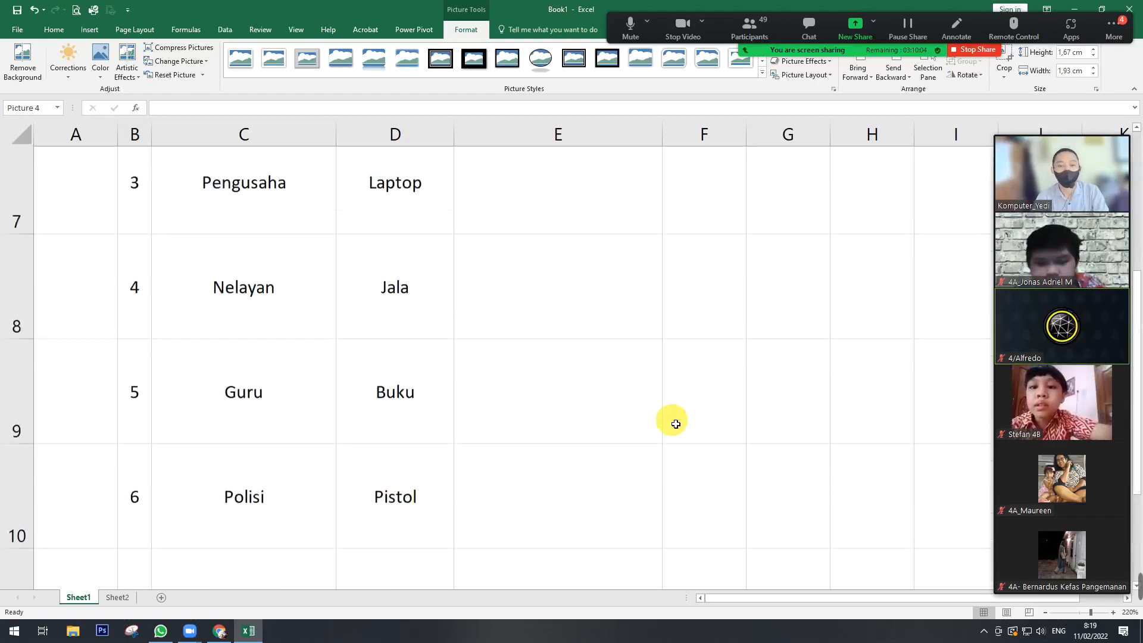
{"action": "left_click", "coordinate": [547, 224]}
{"action": "scroll", "coordinate": [559, 240], "scroll_direction": "down", "scroll_amount": 3}
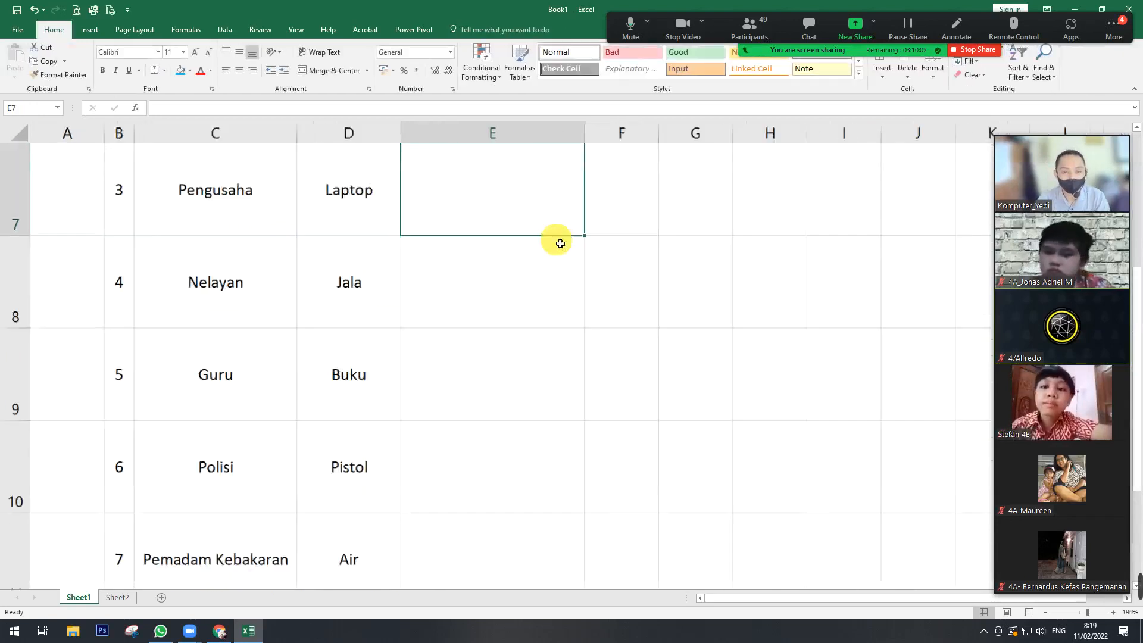
{"action": "scroll", "coordinate": [444, 245], "scroll_direction": "up", "scroll_amount": 2}
{"action": "scroll", "coordinate": [438, 248], "scroll_direction": "down", "scroll_amount": 1}
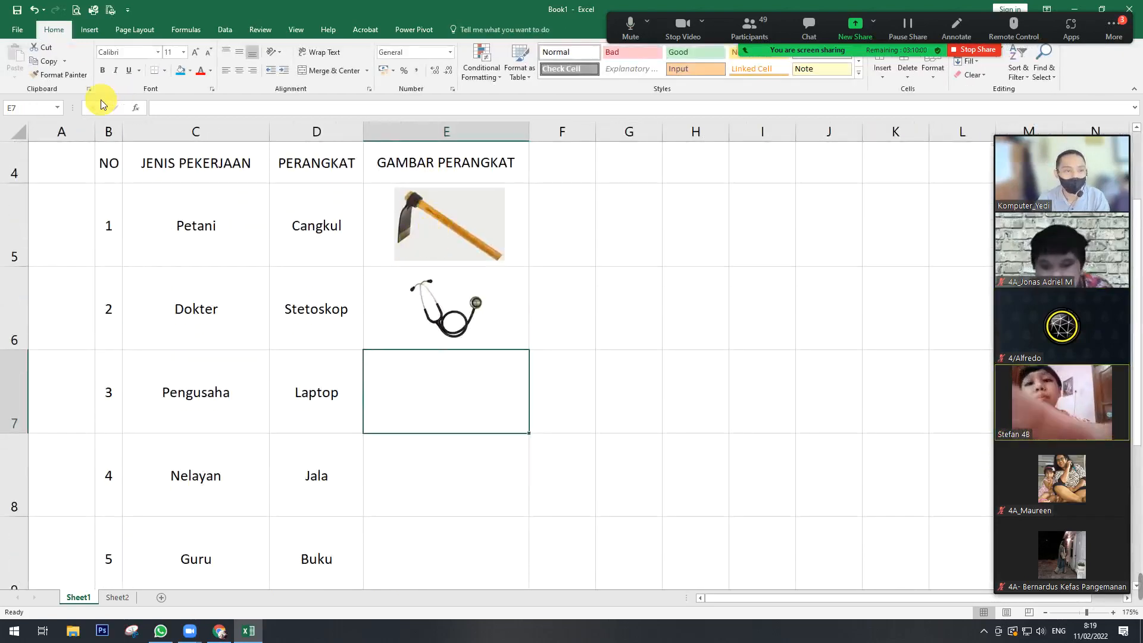
{"action": "left_click", "coordinate": [87, 32]}
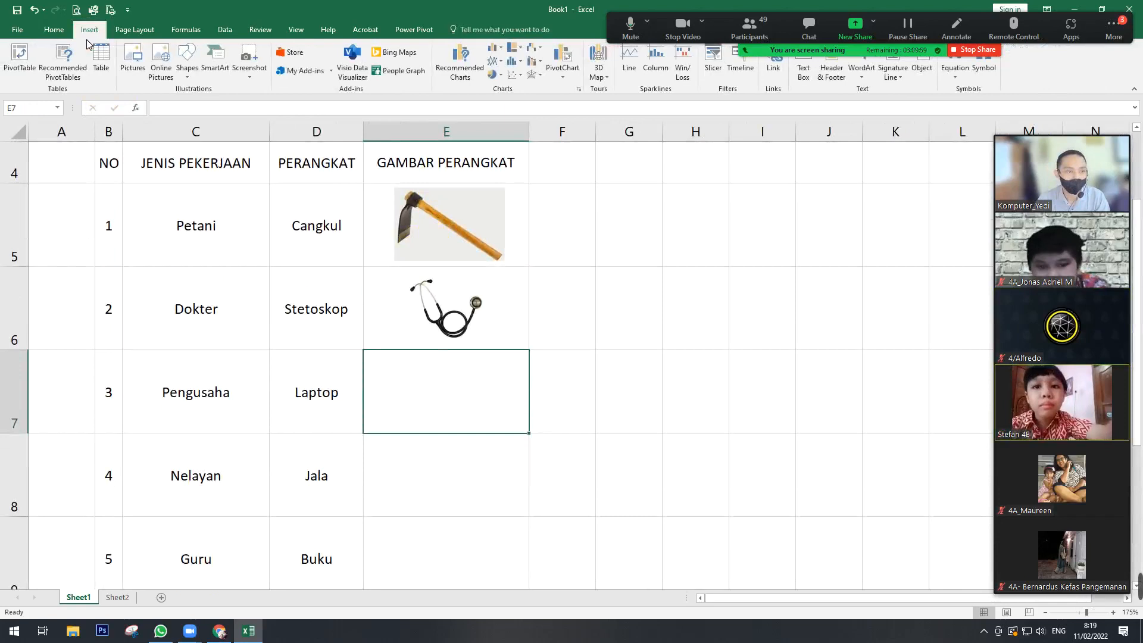
{"action": "left_click", "coordinate": [128, 65]}
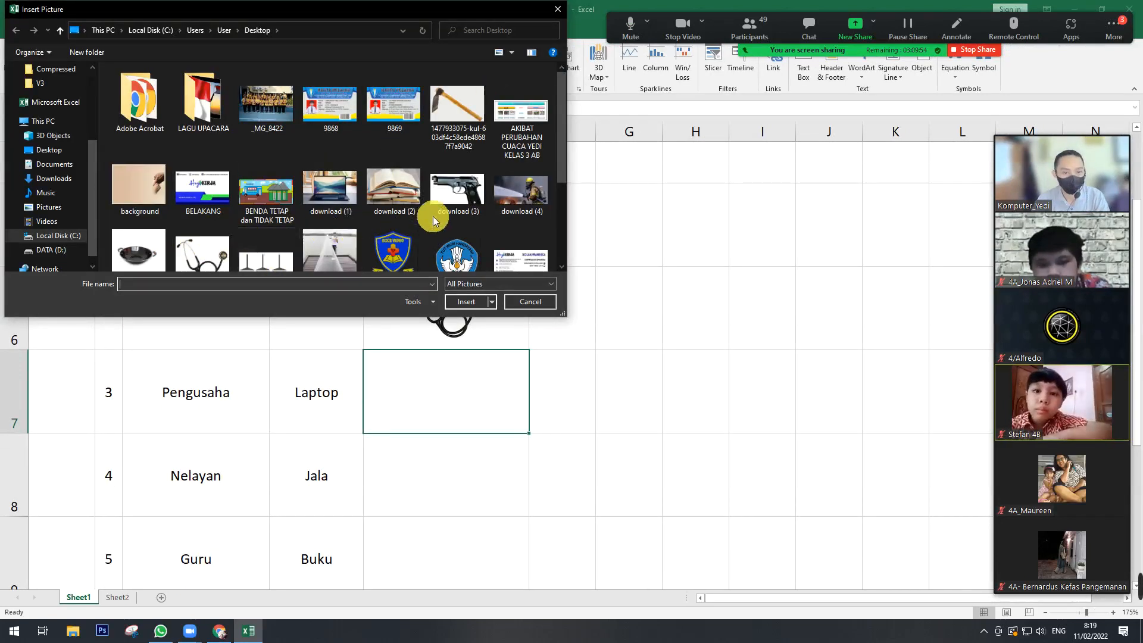
{"action": "left_click", "coordinate": [314, 196]}
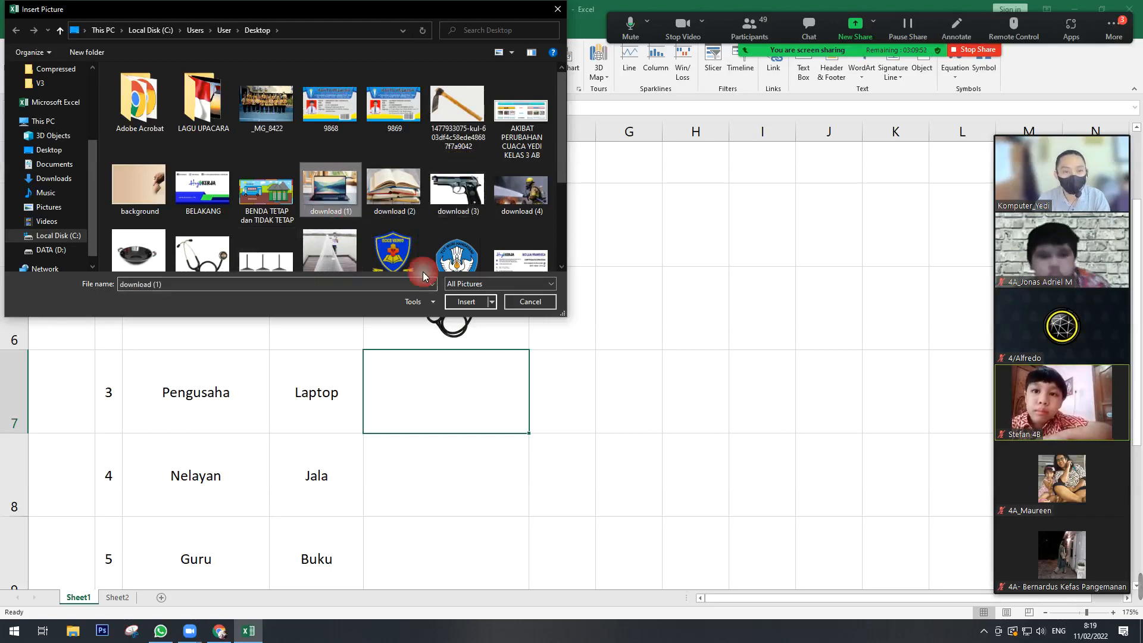
{"action": "left_click", "coordinate": [461, 301]}
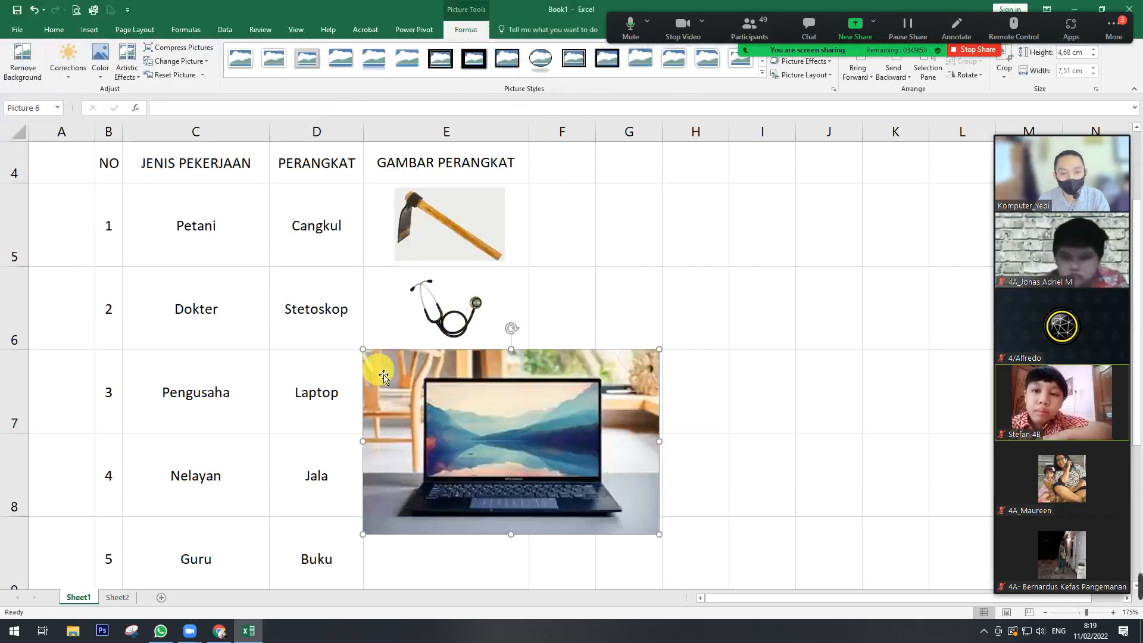
{"action": "left_click_drag", "start_coordinate": [364, 352], "coordinate": [422, 374]}
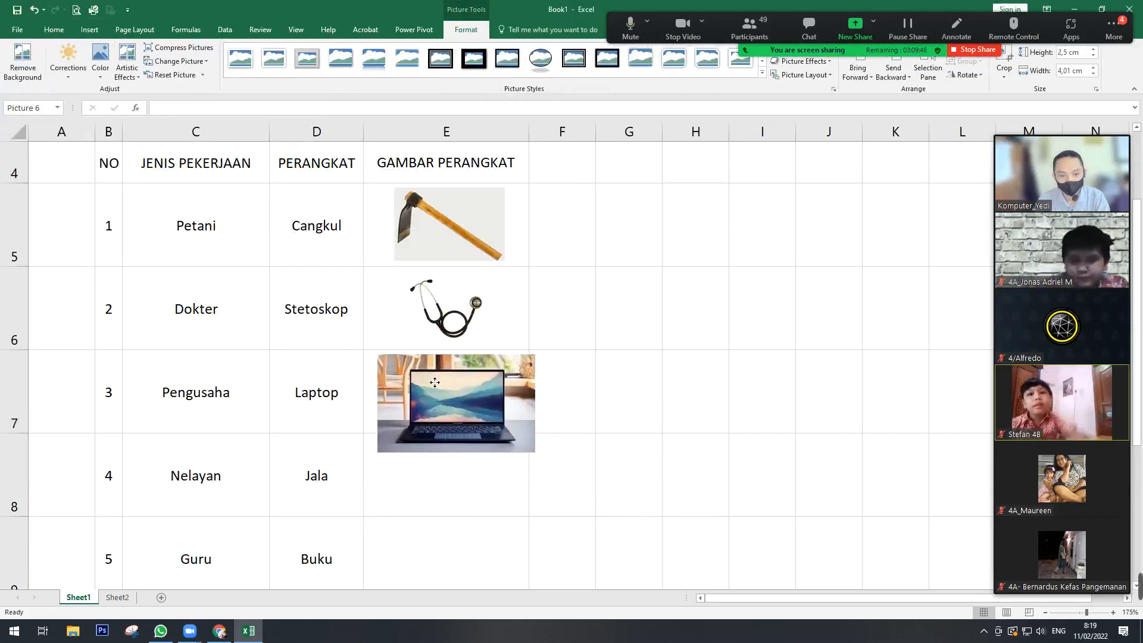
{"action": "left_click_drag", "start_coordinate": [537, 454], "coordinate": [480, 400]}
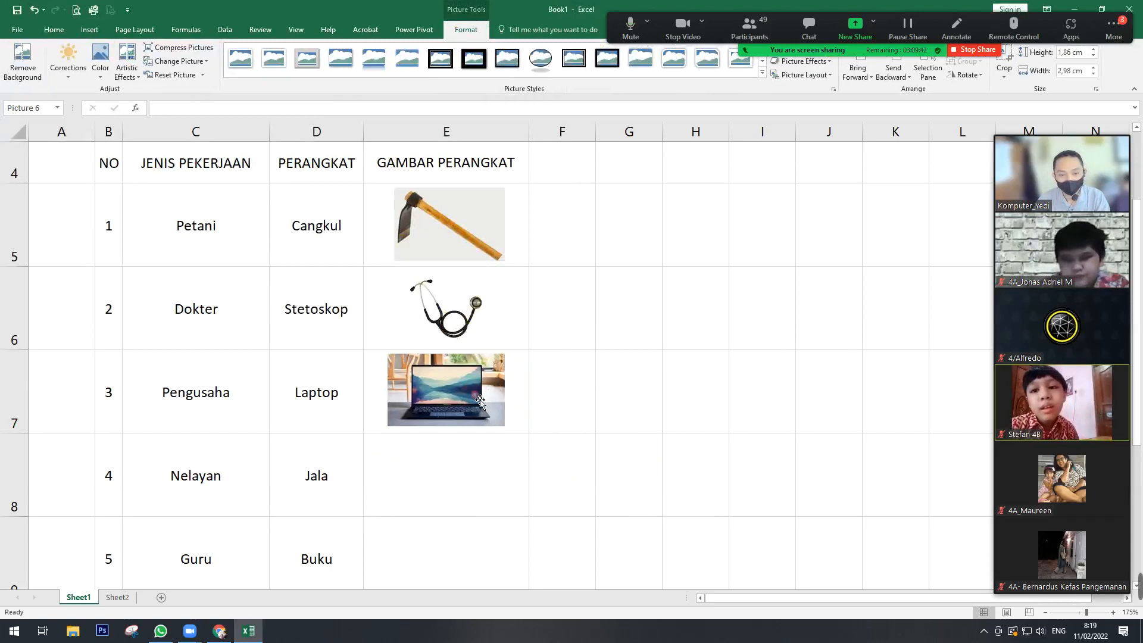
- Insert the fishing net picture named images from the Desktop folder at cell E8
{"action": "left_click", "coordinate": [433, 469]}
{"action": "left_click", "coordinate": [89, 29]}
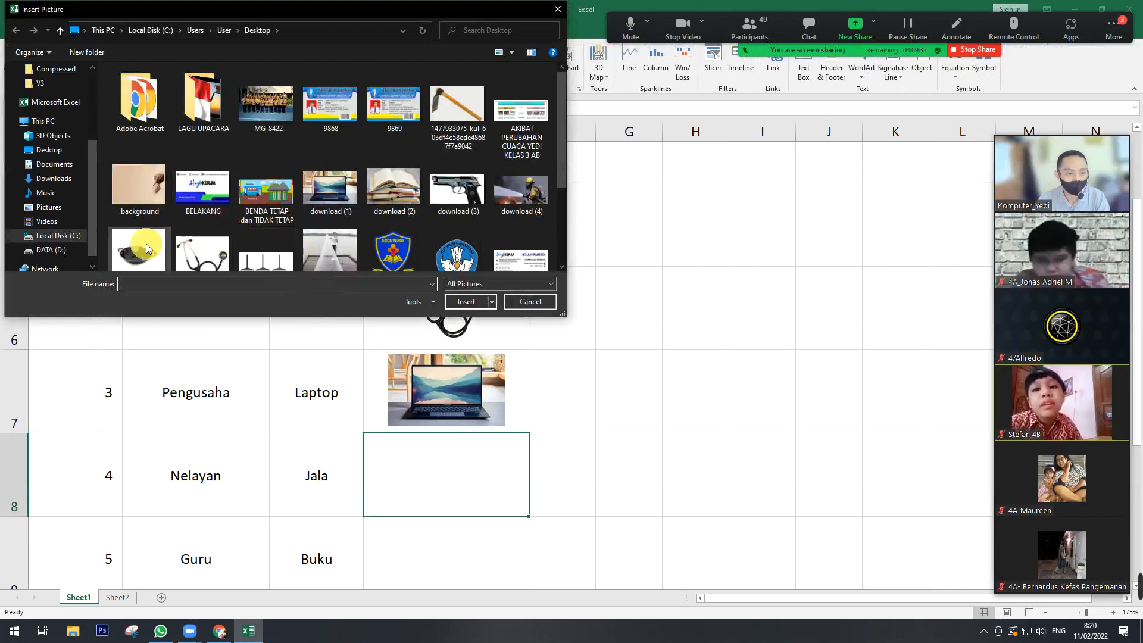
{"action": "scroll", "coordinate": [367, 250], "scroll_direction": "down", "scroll_amount": 1}
{"action": "left_click", "coordinate": [331, 241]}
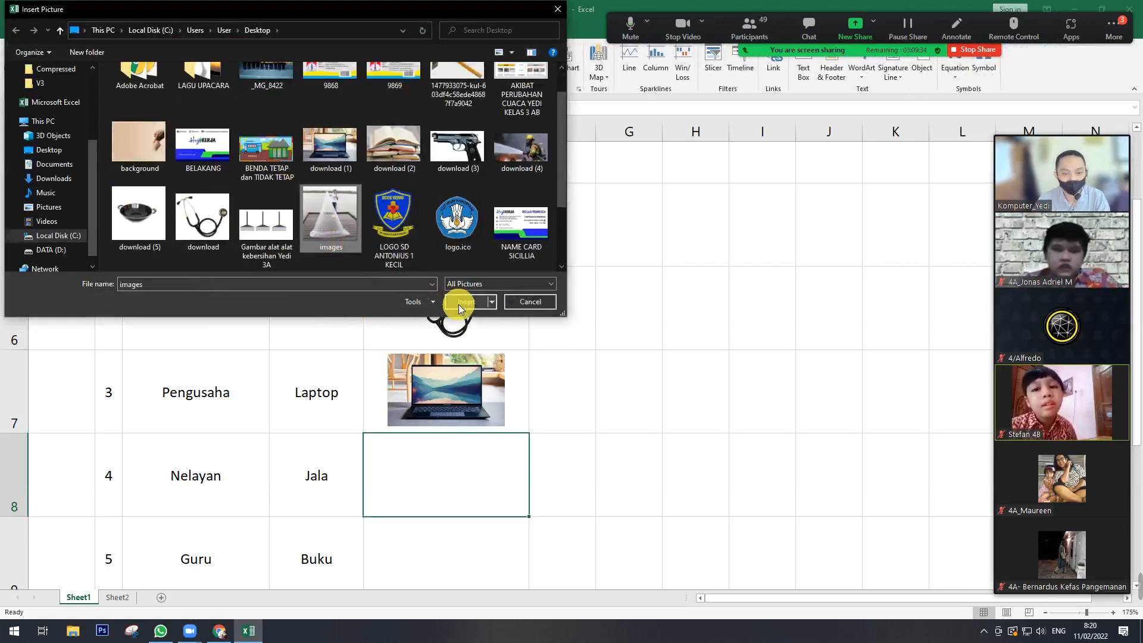
{"action": "left_click", "coordinate": [467, 302]}
- Shrink the fishing net picture and centre it inside cell E8 beside Jala
{"action": "scroll", "coordinate": [502, 393], "scroll_direction": "down", "scroll_amount": 2}
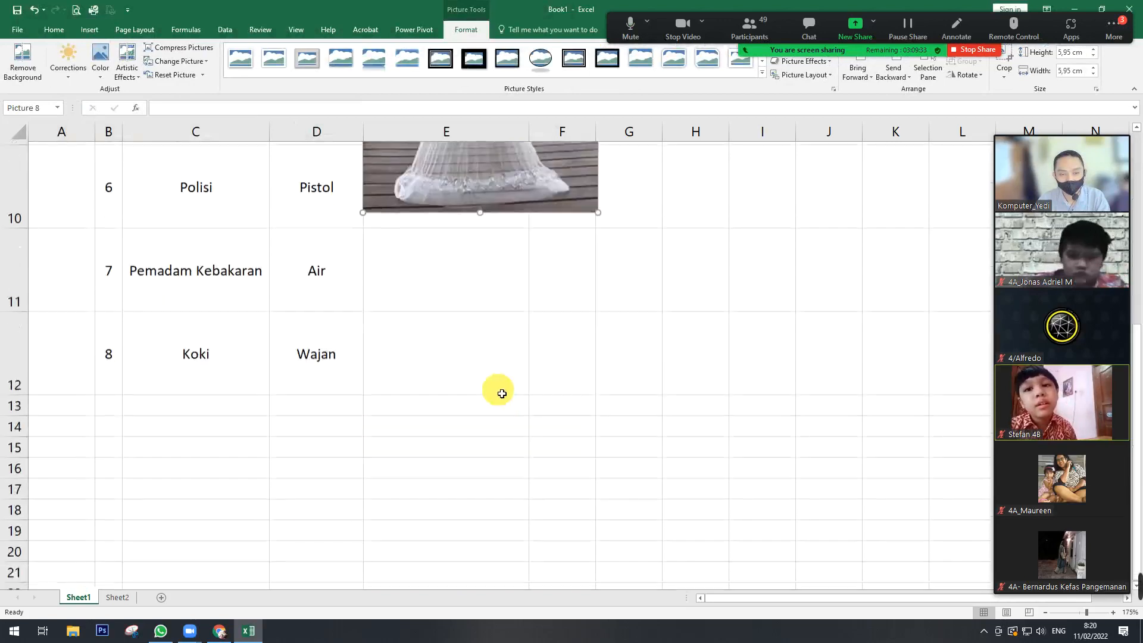
{"action": "scroll", "coordinate": [501, 394], "scroll_direction": "up", "scroll_amount": 1}
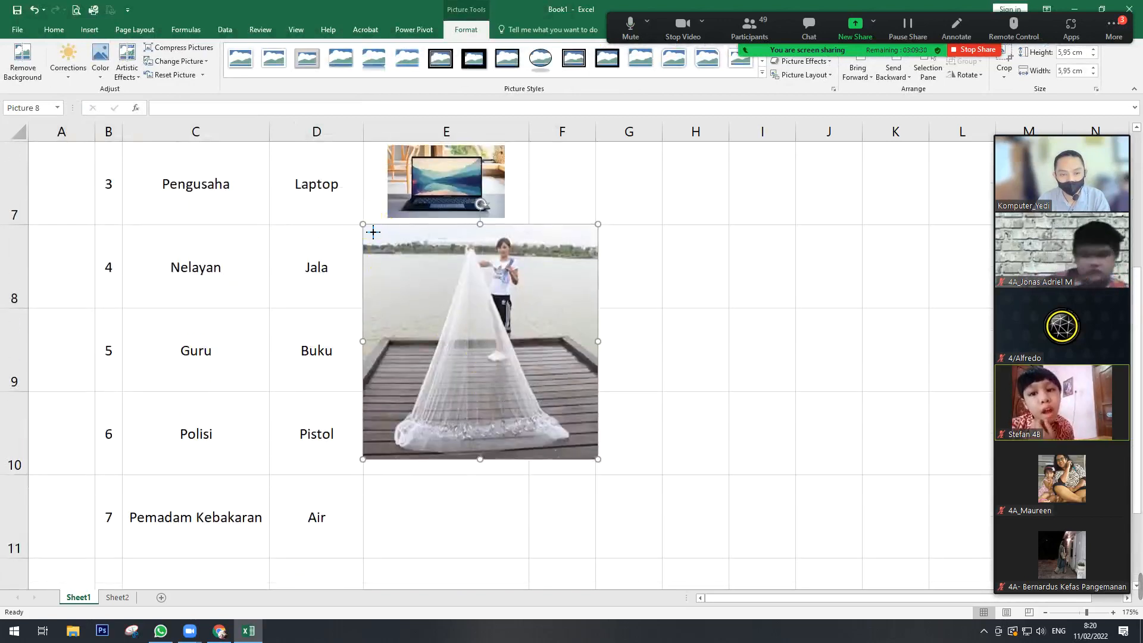
{"action": "left_click_drag", "start_coordinate": [363, 225], "coordinate": [488, 349]}
{"action": "left_click_drag", "start_coordinate": [542, 376], "coordinate": [443, 254]}
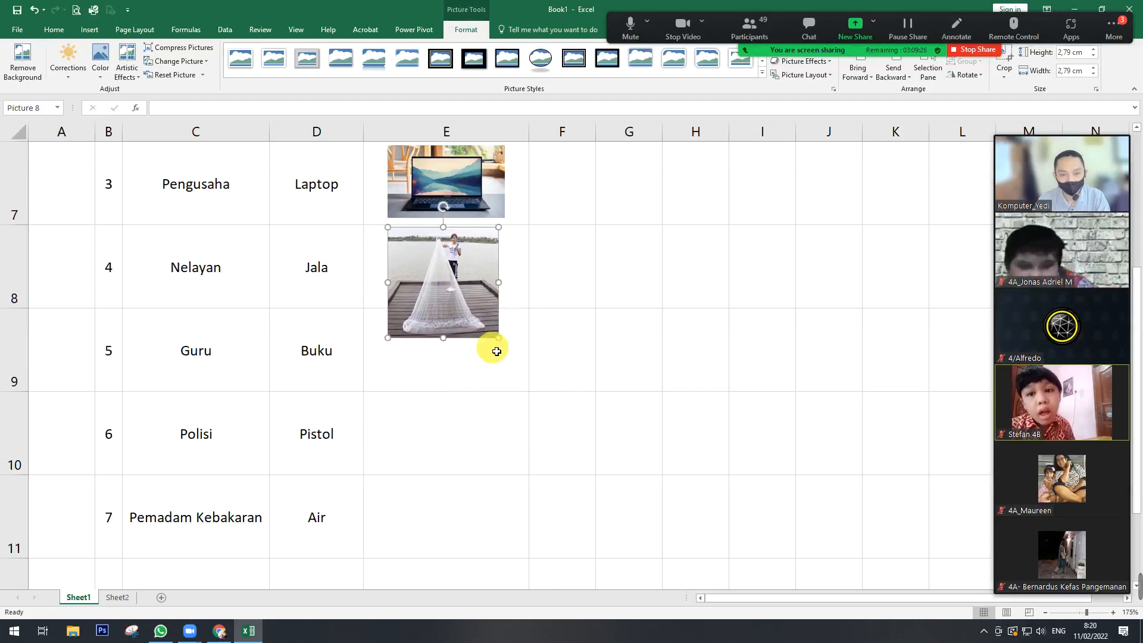
{"action": "left_click_drag", "start_coordinate": [509, 348], "coordinate": [473, 277]}
- Insert the books picture download (2) at E9 and shrink it to fit centred inside the cell
{"action": "left_click", "coordinate": [454, 358]}
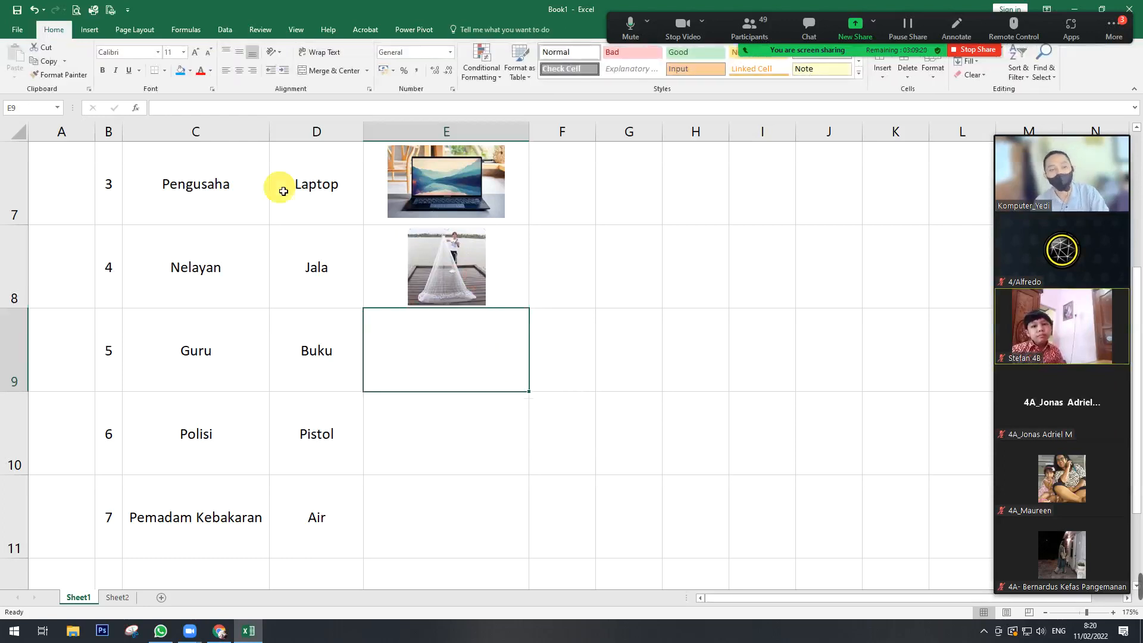
{"action": "left_click", "coordinate": [89, 29]}
{"action": "left_click", "coordinate": [132, 62]}
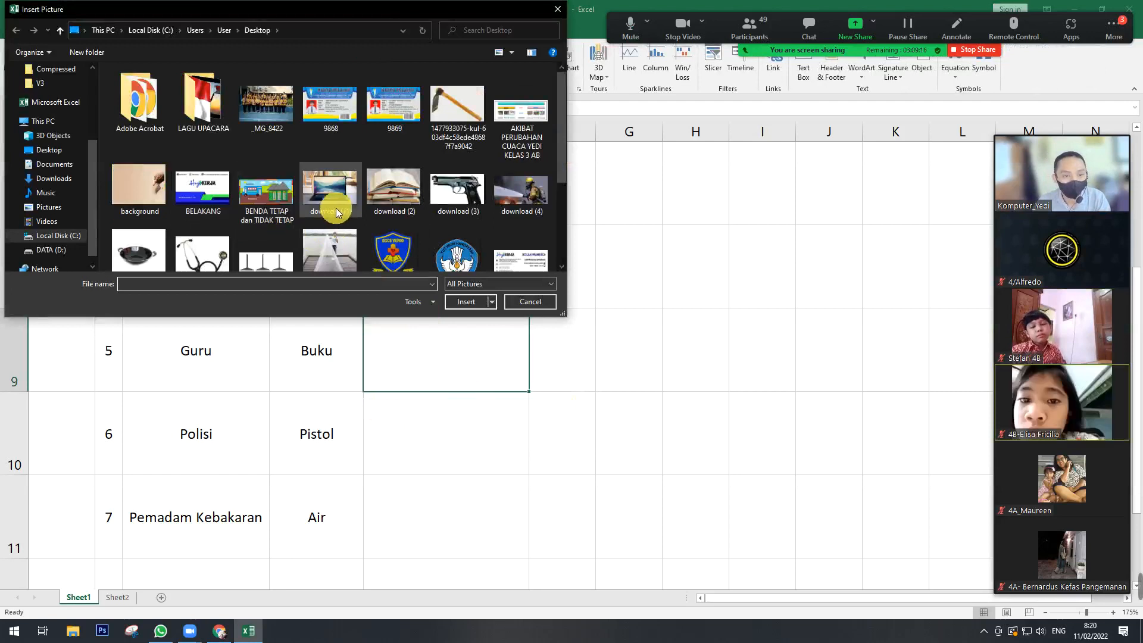
{"action": "double_click", "coordinate": [420, 191]}
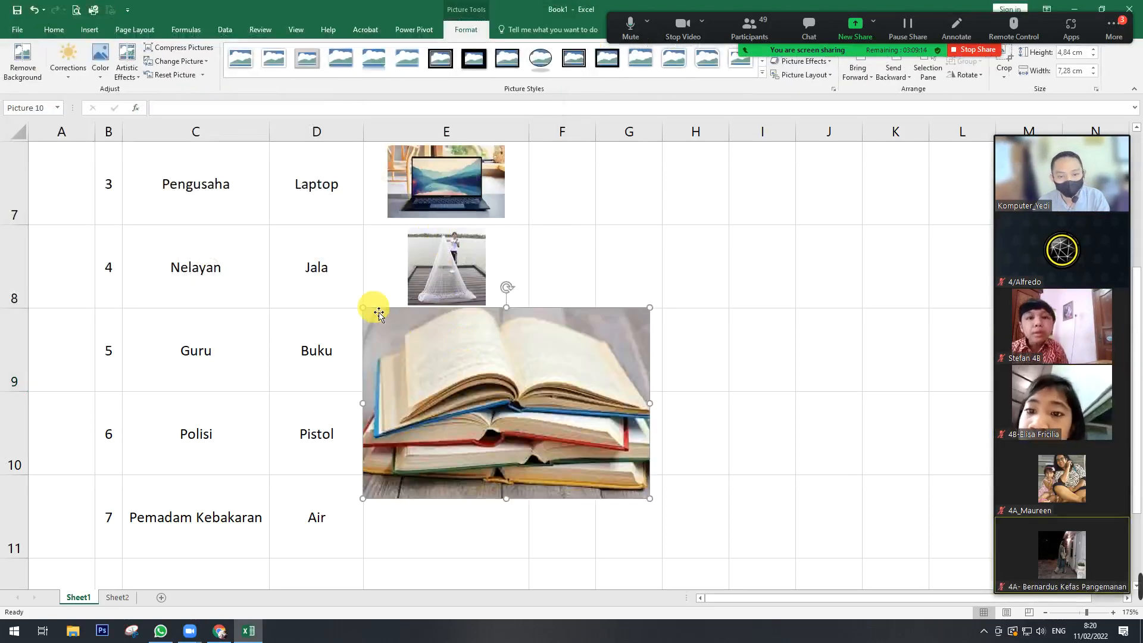
{"action": "left_click_drag", "start_coordinate": [366, 309], "coordinate": [428, 329]}
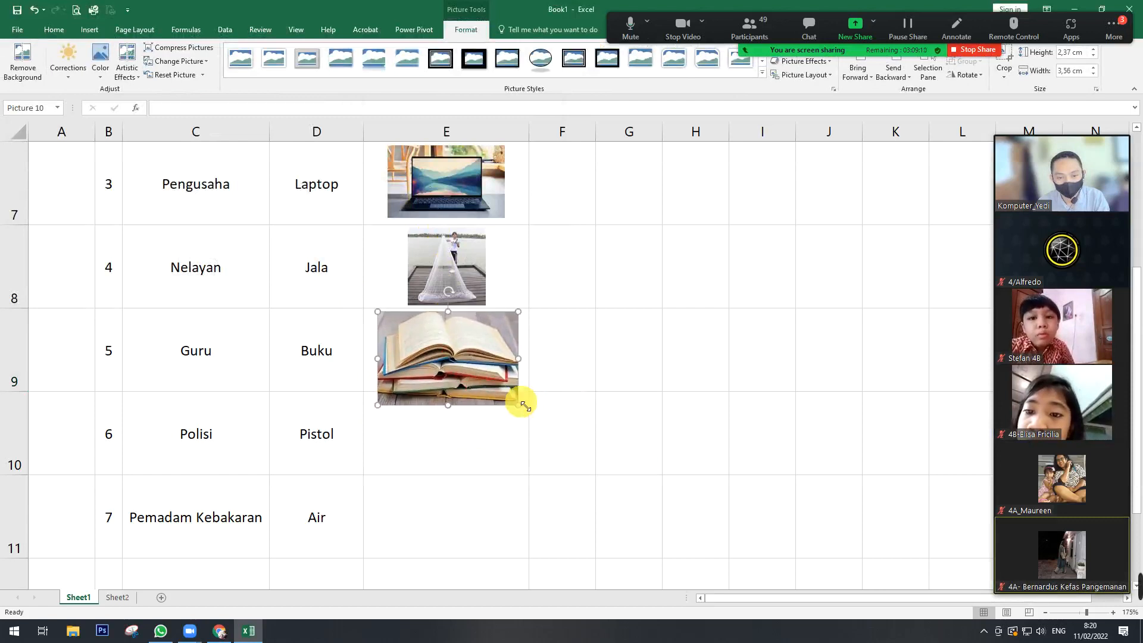
{"action": "left_click_drag", "start_coordinate": [519, 406], "coordinate": [479, 353]}
- Insert the pistol picture download (3) from the Desktop folder at cell E10
{"action": "left_click", "coordinate": [474, 427]}
{"action": "left_click", "coordinate": [90, 31]}
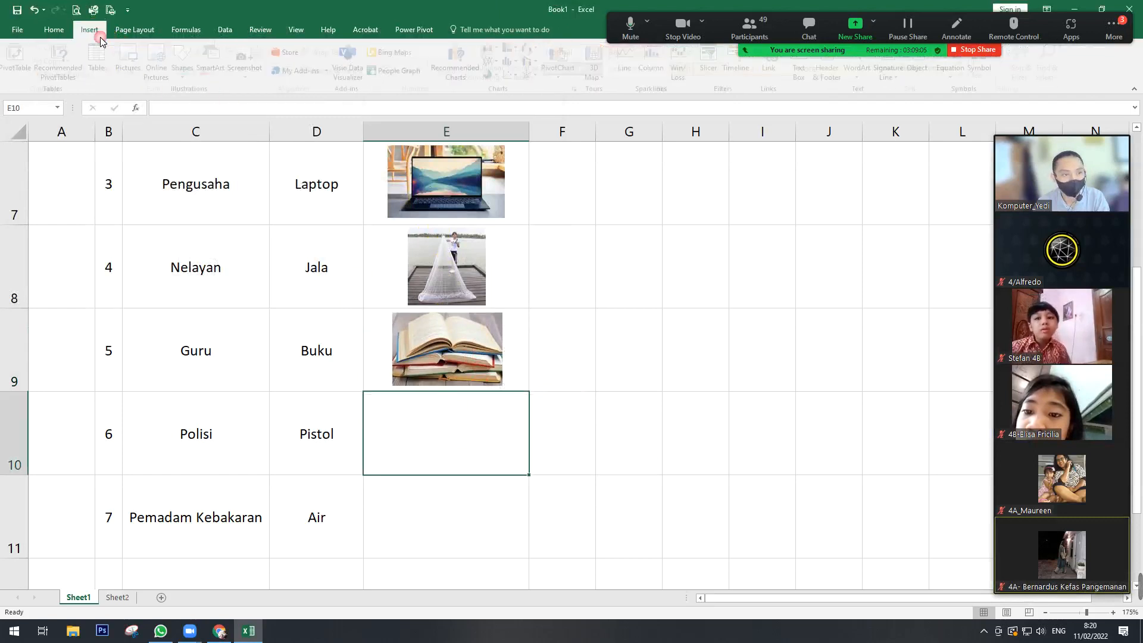
{"action": "left_click", "coordinate": [140, 62]}
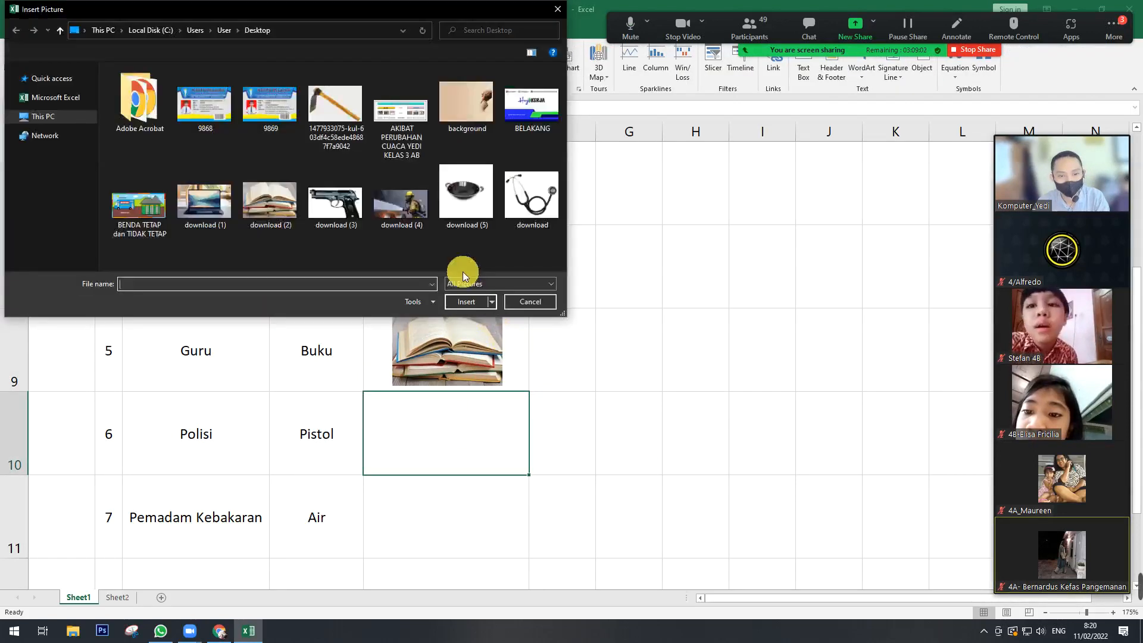
{"action": "left_click", "coordinate": [336, 208]}
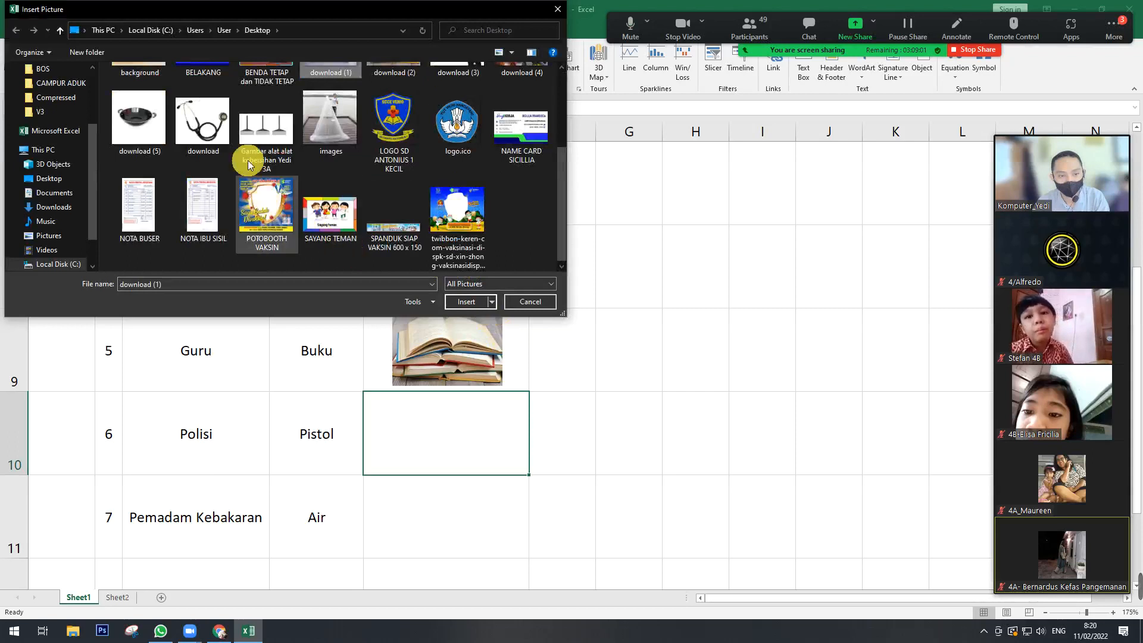
{"action": "scroll", "coordinate": [376, 158], "scroll_direction": "up", "scroll_amount": 1}
{"action": "double_click", "coordinate": [456, 95]}
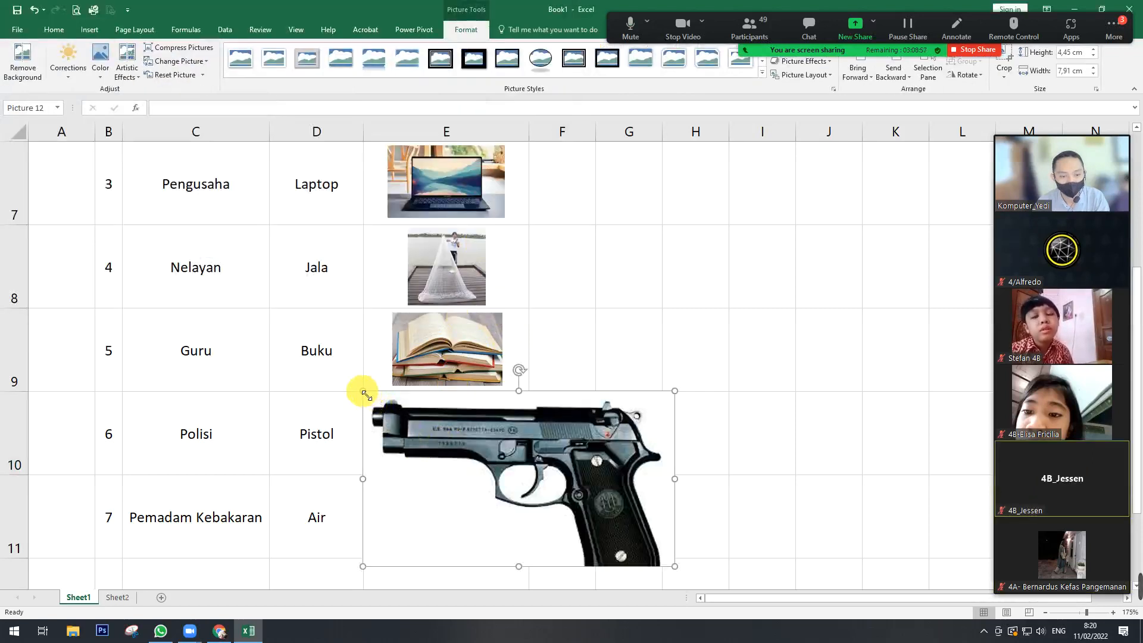
- Shrink the pistol picture to about 1.62 × 2.89 cm and place it inside cell E10
{"action": "left_click_drag", "start_coordinate": [363, 391], "coordinate": [469, 450]}
{"action": "left_click_drag", "start_coordinate": [547, 480], "coordinate": [470, 426]}
{"action": "scroll", "coordinate": [471, 426], "scroll_direction": "down", "scroll_amount": 2}
{"action": "scroll", "coordinate": [469, 416], "scroll_direction": "up", "scroll_amount": 2}
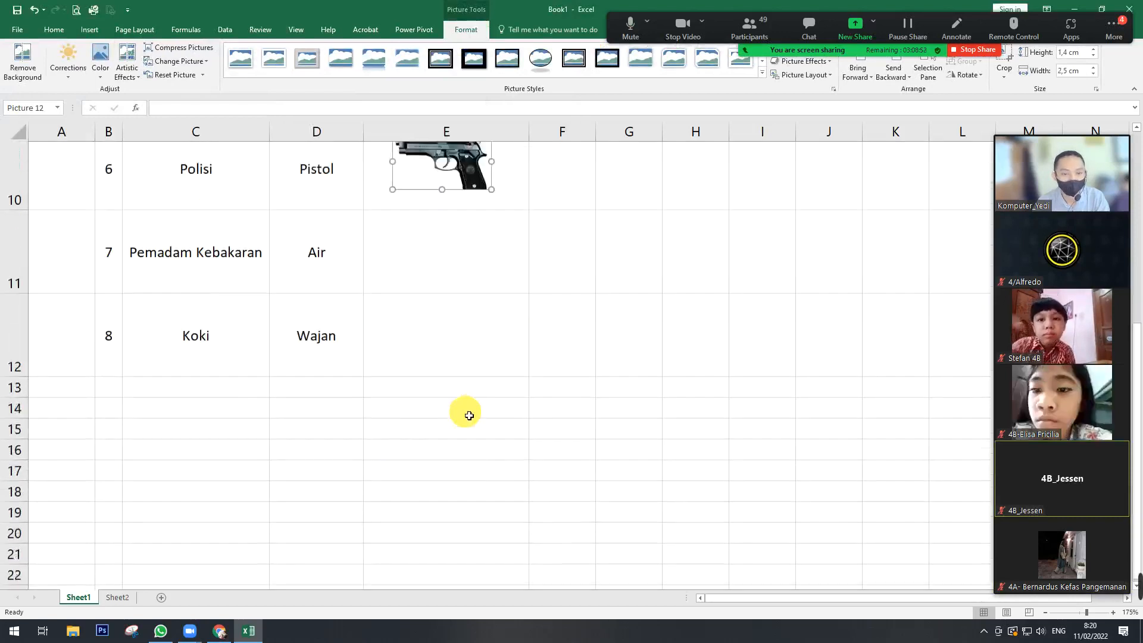
{"action": "left_click_drag", "start_coordinate": [505, 220], "coordinate": [507, 221]}
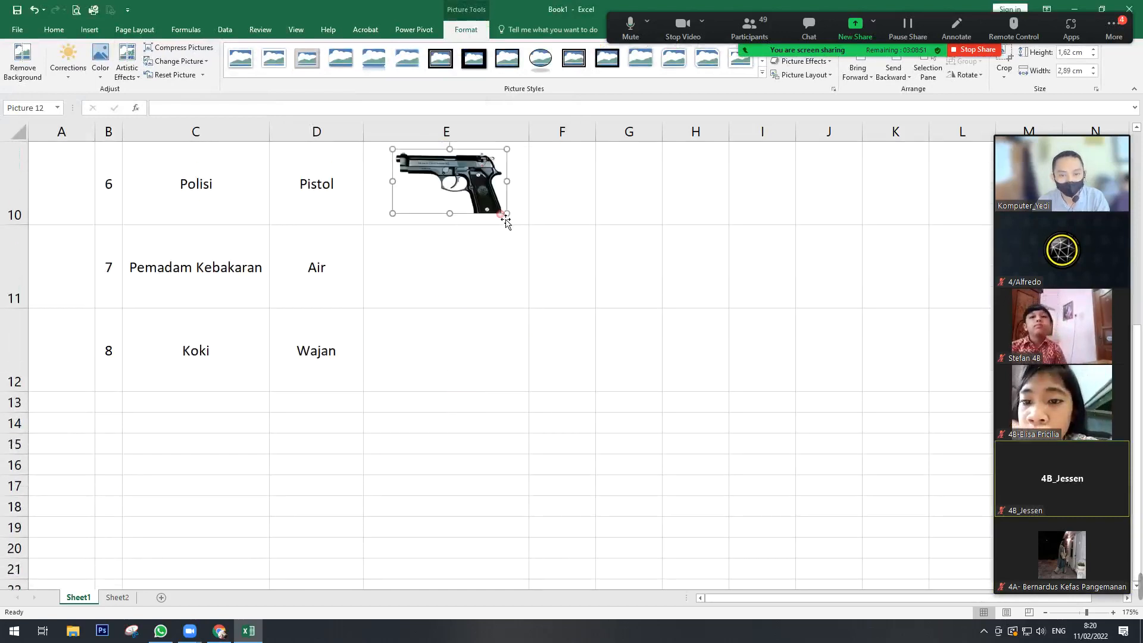
- Insert the firefighter picture download (4) at E11 and shrink it to fit inside the cell
{"action": "left_click", "coordinate": [455, 258]}
{"action": "left_click", "coordinate": [91, 30]}
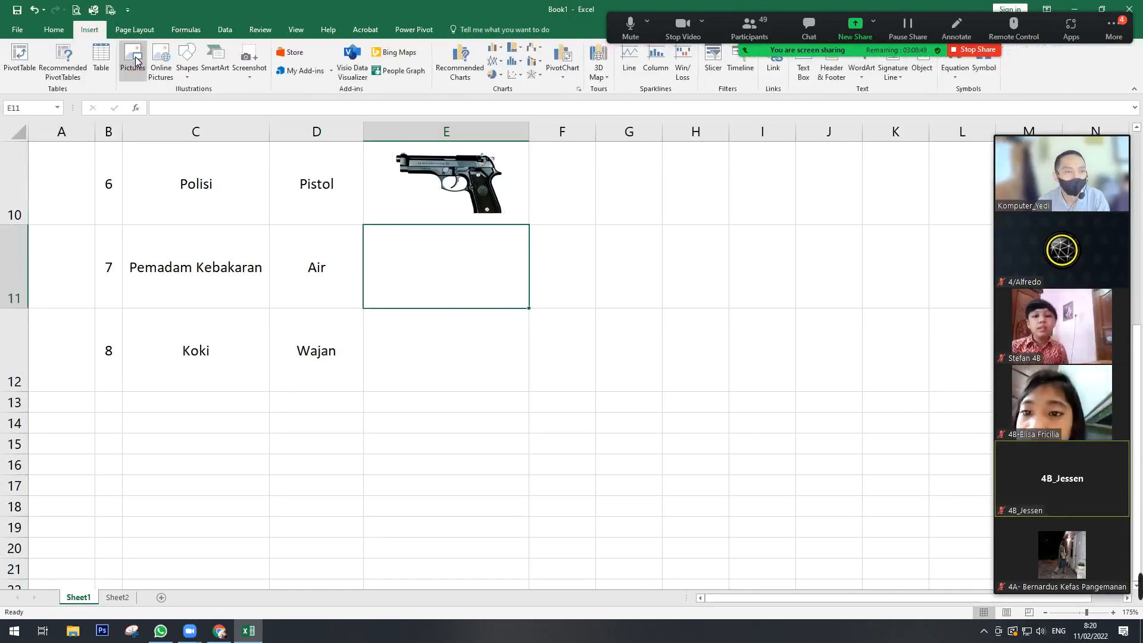
{"action": "left_click", "coordinate": [127, 57]}
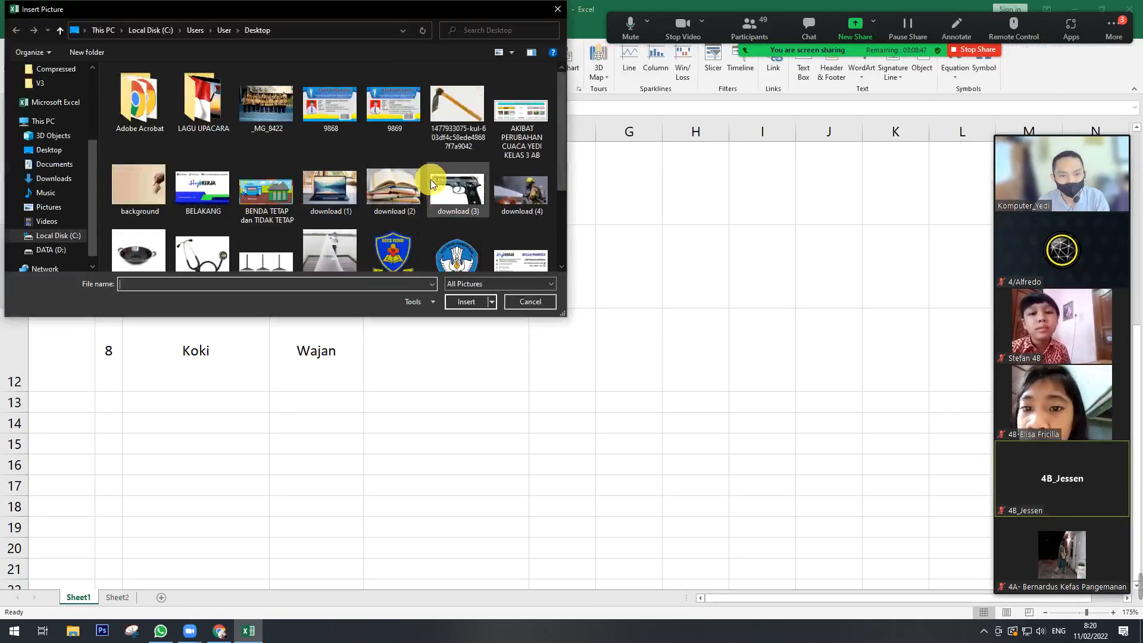
{"action": "double_click", "coordinate": [494, 191]}
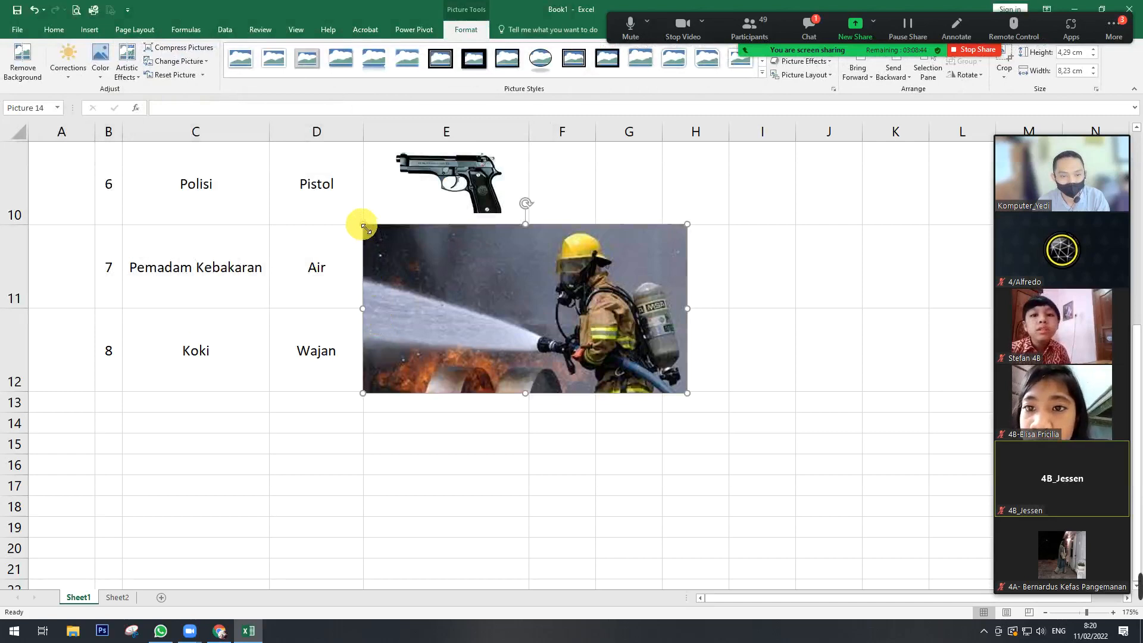
{"action": "left_click_drag", "start_coordinate": [364, 225], "coordinate": [426, 257]}
- Insert the wok picture download (5) from the Desktop folder at cell E12
{"action": "left_click", "coordinate": [447, 331]}
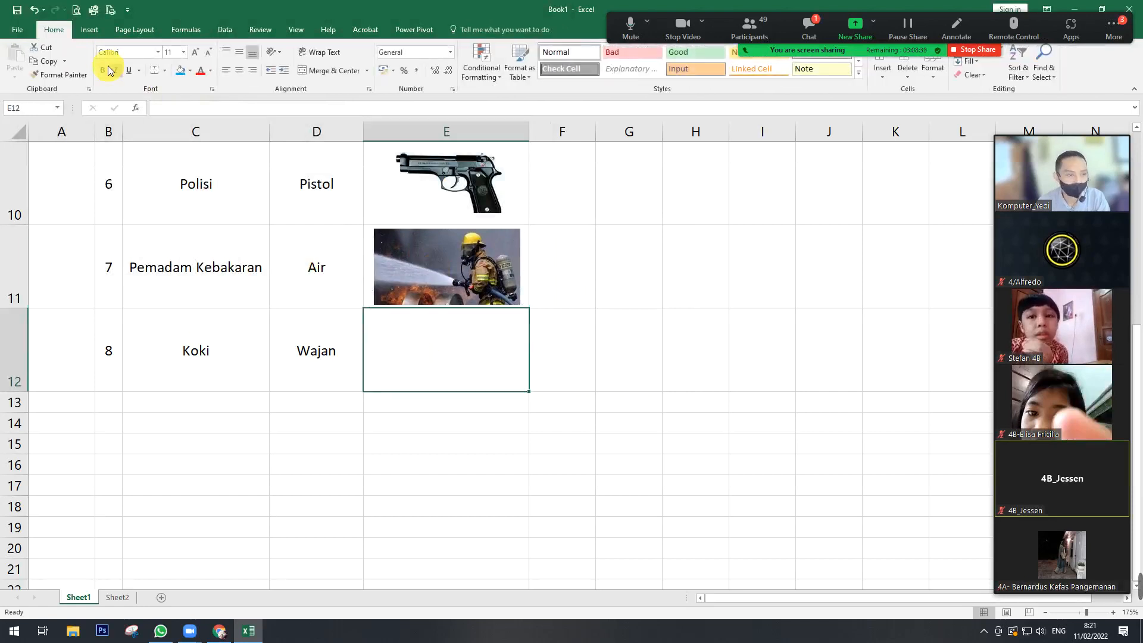
{"action": "left_click", "coordinate": [89, 30]}
{"action": "left_click", "coordinate": [128, 60]}
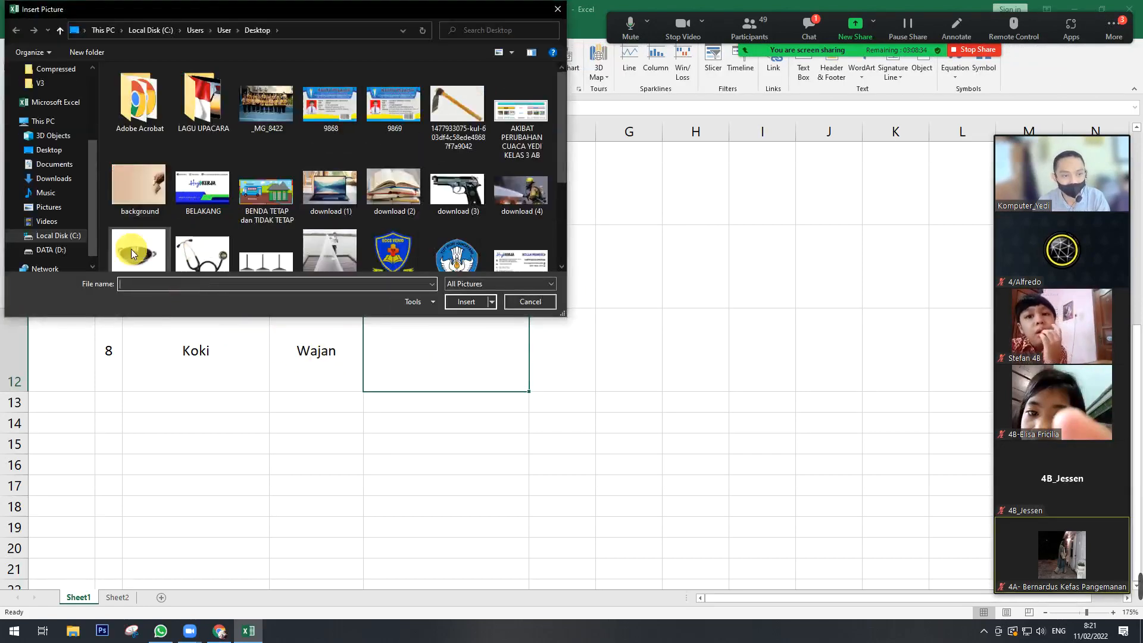
{"action": "left_click", "coordinate": [131, 249]}
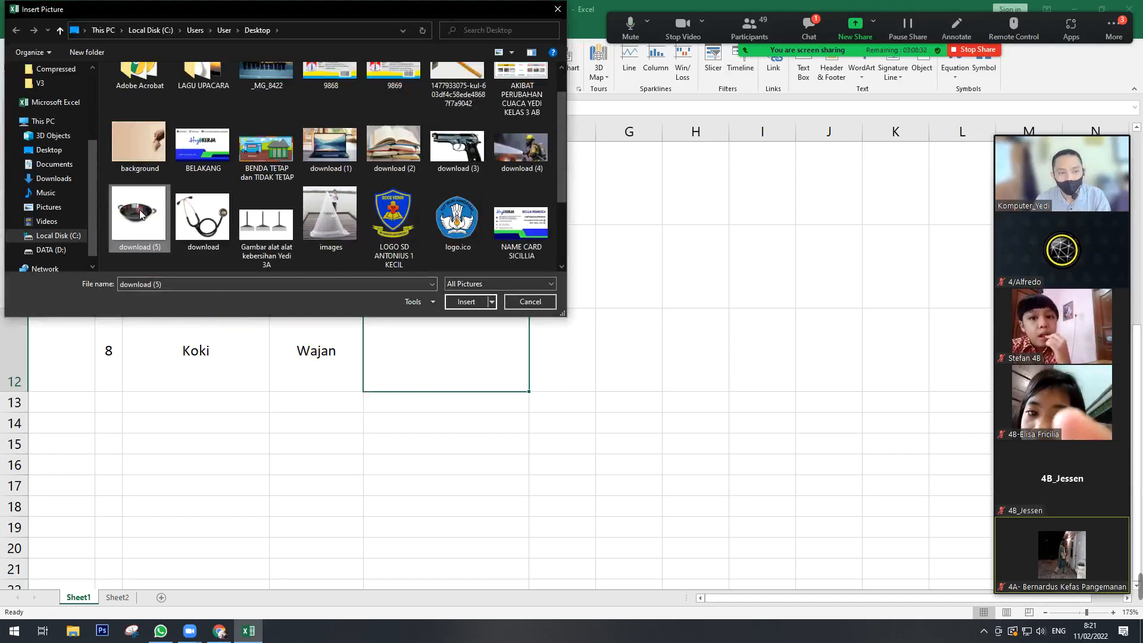
{"action": "left_click", "coordinate": [460, 301]}
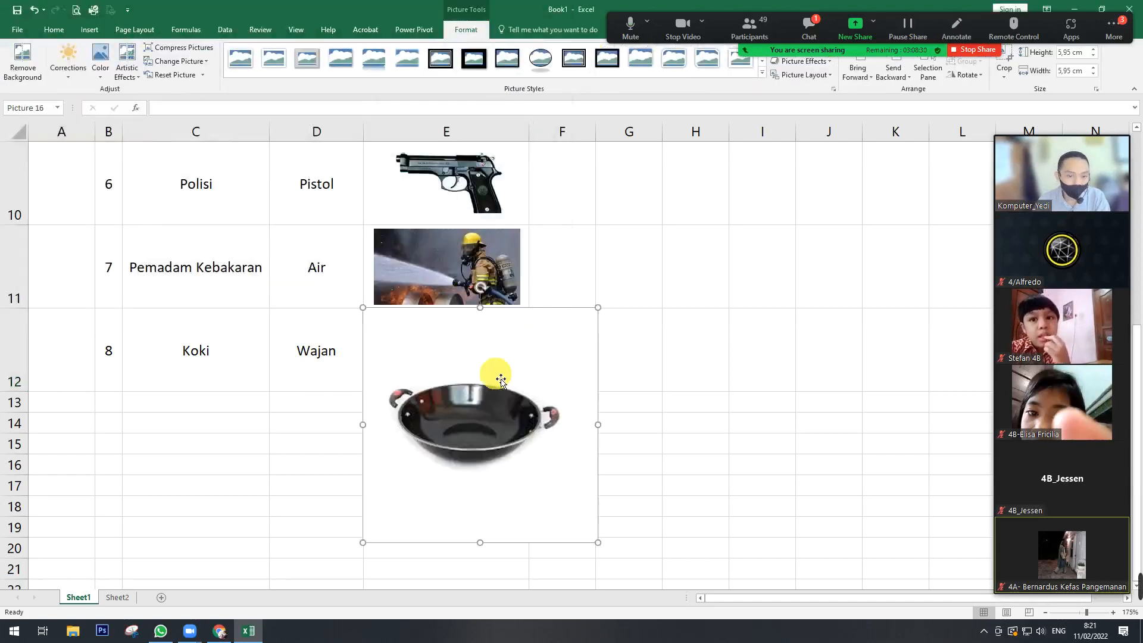
- Crop the blank margins off the wok picture and shrink it to about 1.74 × 3.13 cm inside cell E12
{"action": "left_click_drag", "start_coordinate": [489, 366], "coordinate": [643, 265]}
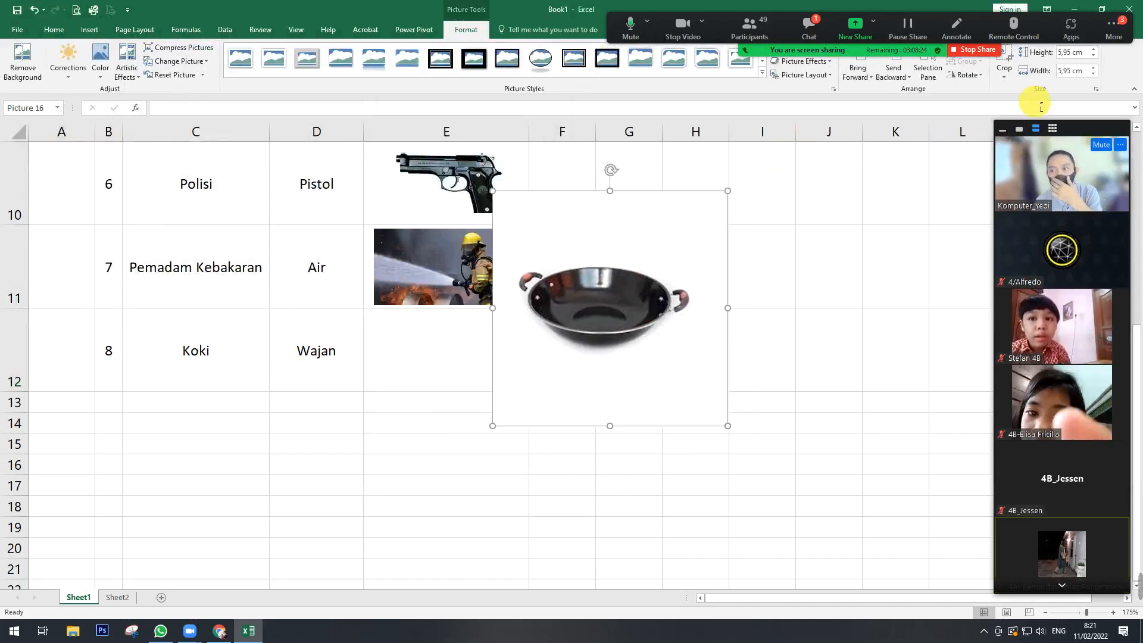
{"action": "left_click", "coordinate": [1008, 59]}
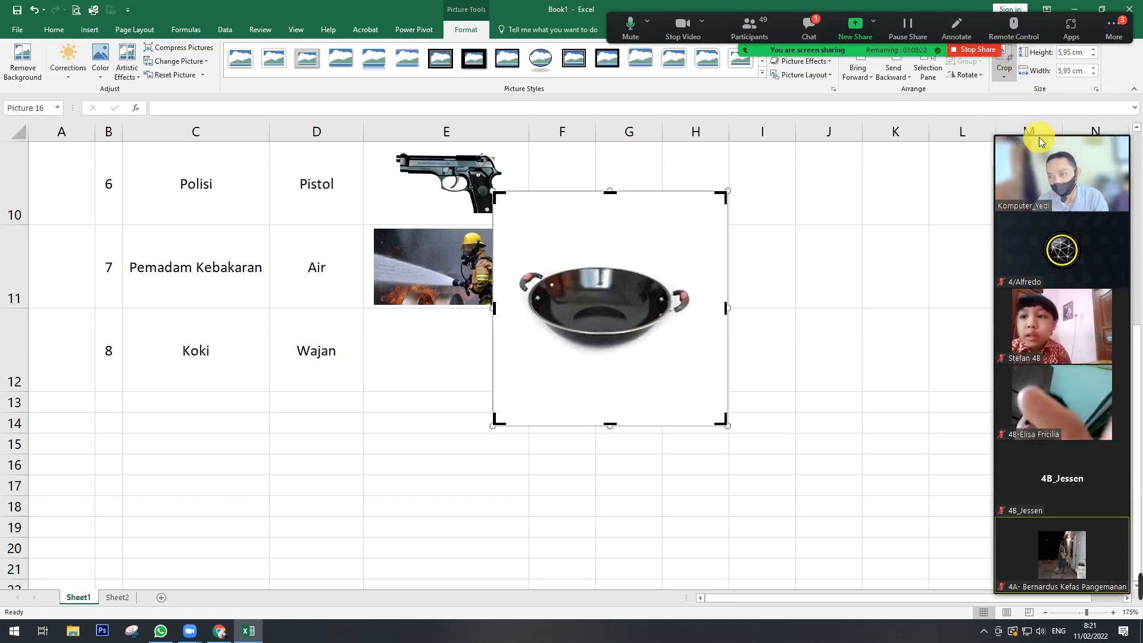
{"action": "left_click_drag", "start_coordinate": [613, 192], "coordinate": [613, 254]}
{"action": "left_click_drag", "start_coordinate": [610, 425], "coordinate": [613, 359]}
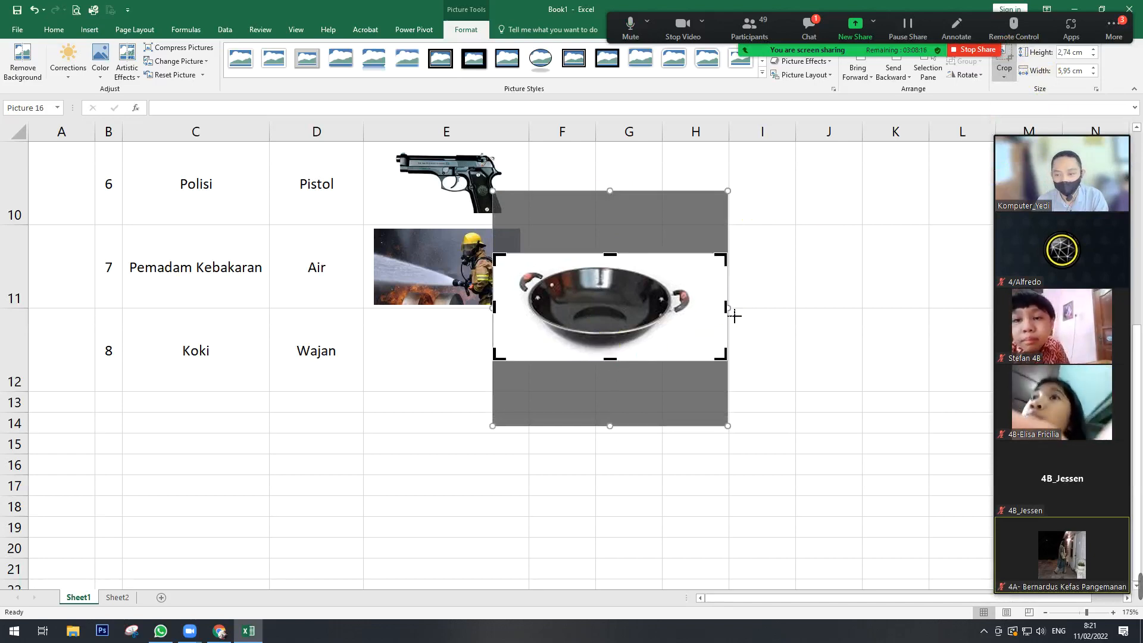
{"action": "left_click_drag", "start_coordinate": [727, 310], "coordinate": [700, 309]}
{"action": "left_click_drag", "start_coordinate": [495, 307], "coordinate": [507, 308]}
{"action": "left_click", "coordinate": [1006, 57]}
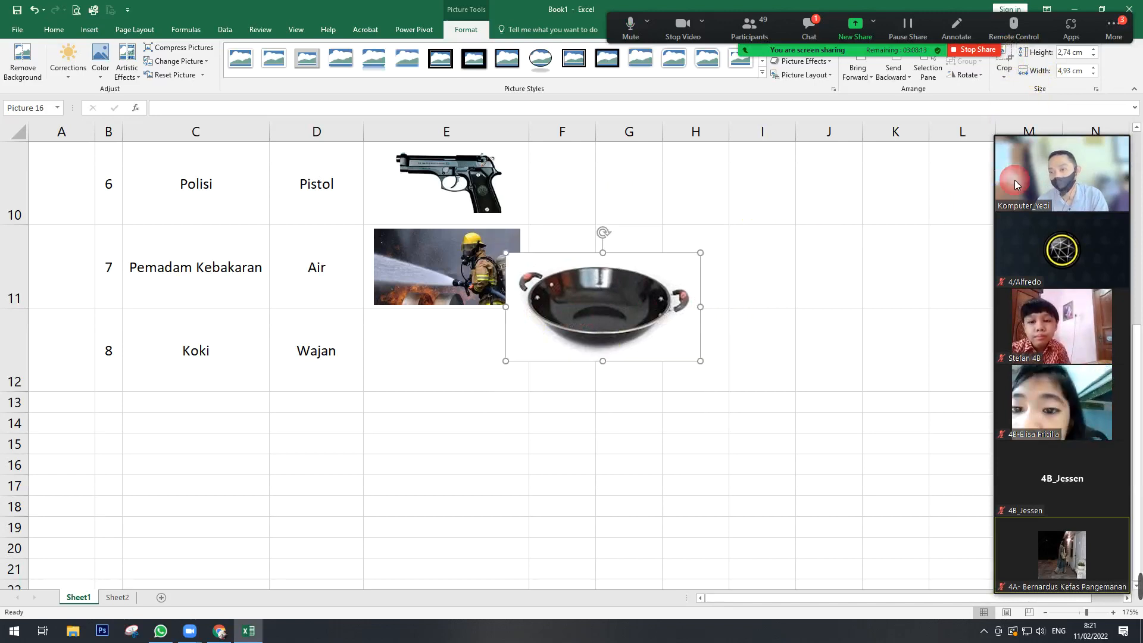
{"action": "left_click_drag", "start_coordinate": [653, 265], "coordinate": [523, 348]}
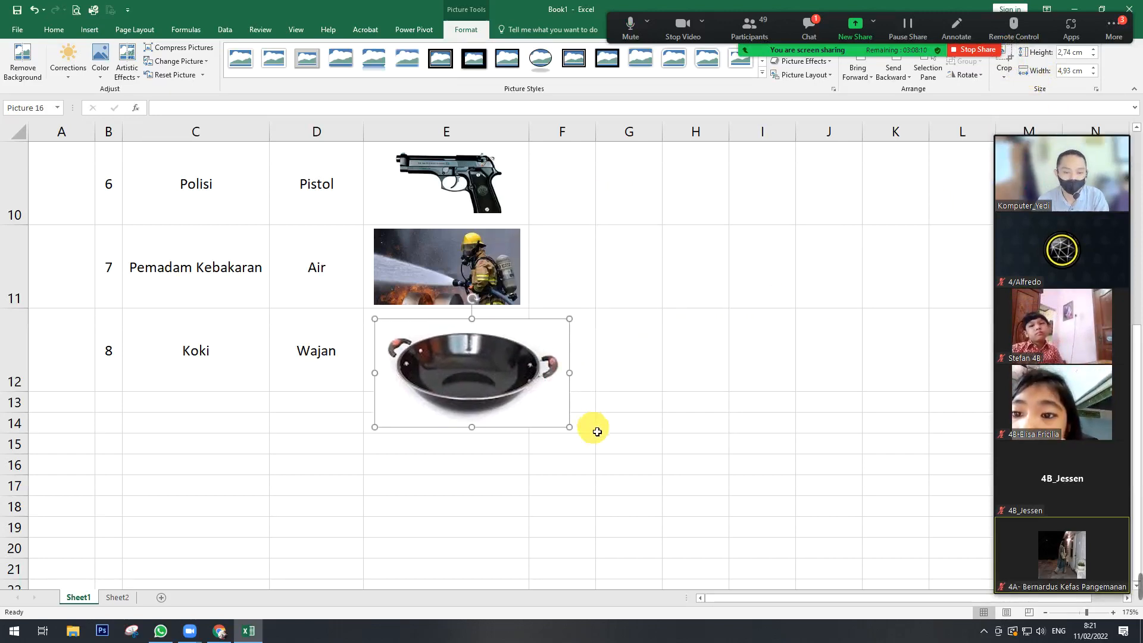
{"action": "left_click_drag", "start_coordinate": [569, 427], "coordinate": [499, 387]}
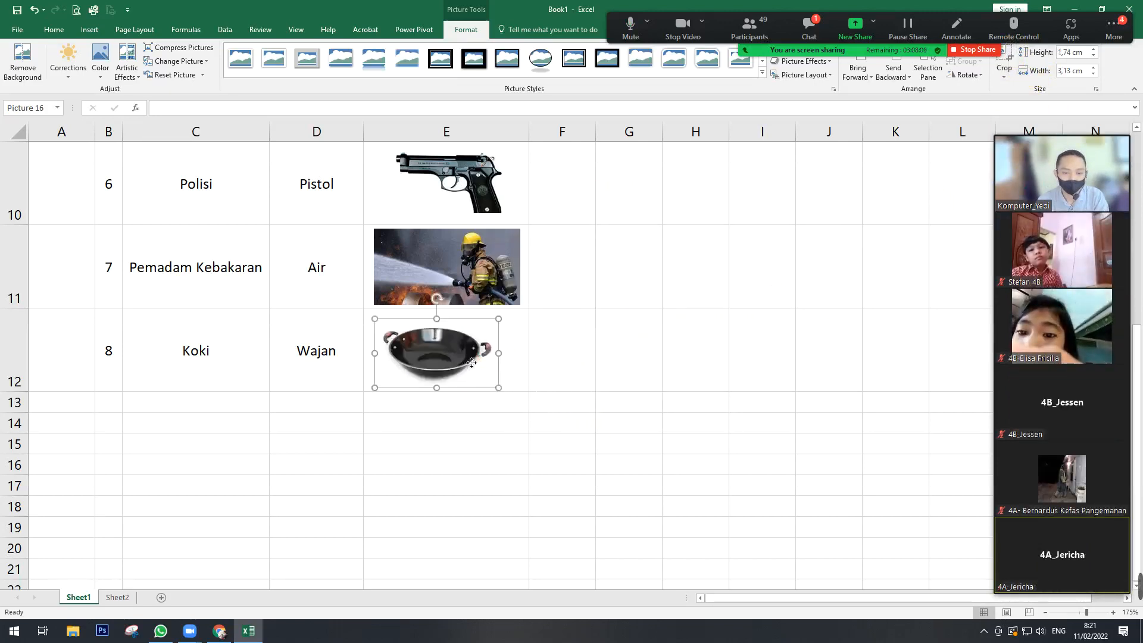
- Delete rows 11 and 12 holding the Pemadam Kebakaran and Koki entries
{"action": "left_click", "coordinate": [592, 384]}
{"action": "scroll", "coordinate": [592, 377], "scroll_direction": "down", "scroll_amount": 2, "text": "ctrl"}
{"action": "scroll", "coordinate": [593, 377], "scroll_direction": "down", "scroll_amount": 3, "text": "ctrl"}
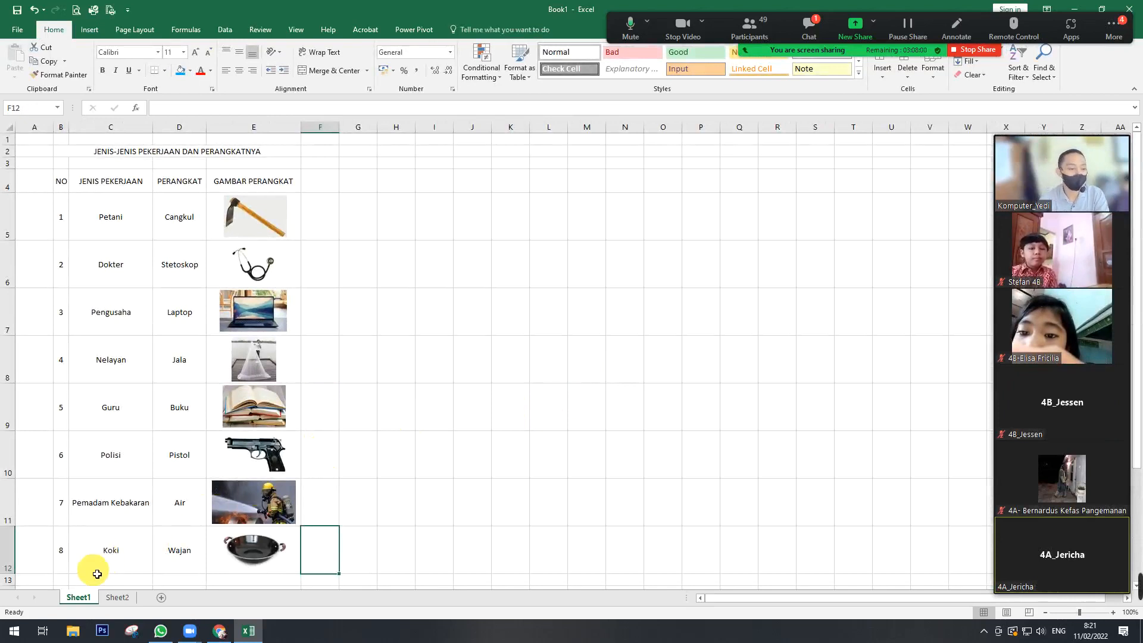
{"action": "left_click_drag", "start_coordinate": [11, 562], "coordinate": [9, 513]}
{"action": "right_click", "coordinate": [9, 512]}
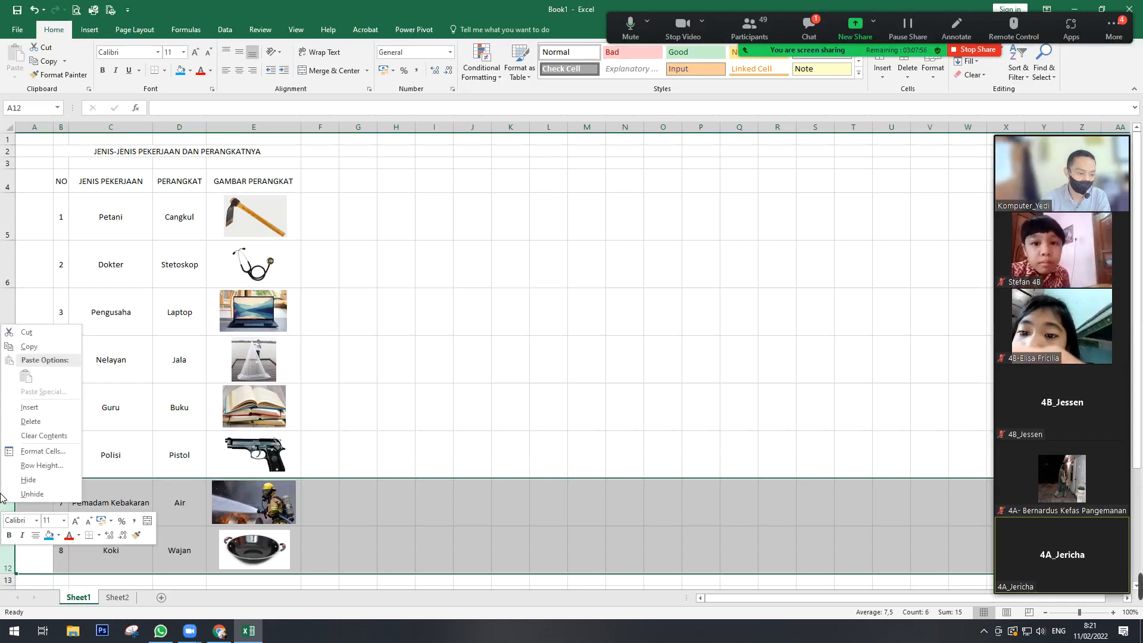
{"action": "left_click", "coordinate": [32, 424]}
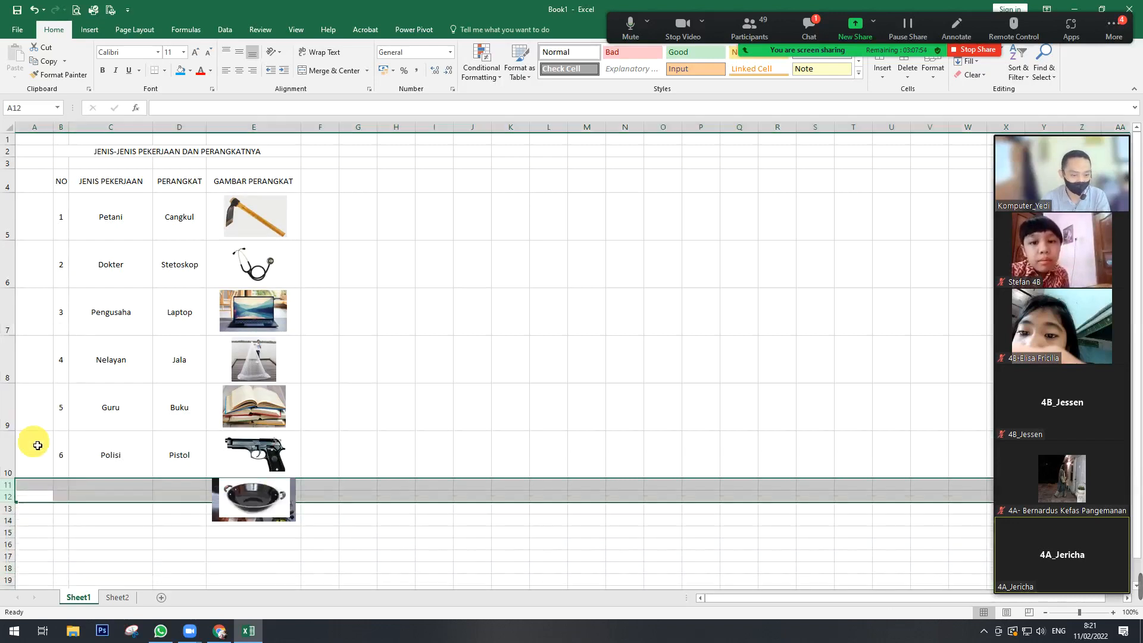
- Delete the leftover wok and firefighter pictures below the Polisi row
{"action": "left_click", "coordinate": [443, 532]}
{"action": "left_click", "coordinate": [272, 493]}
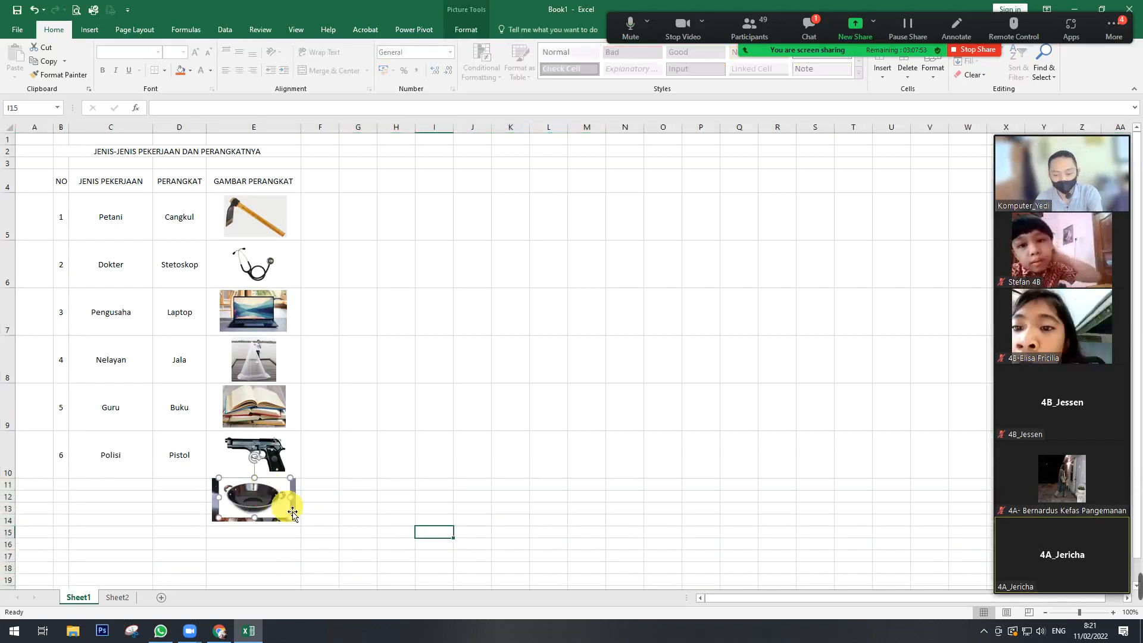
{"action": "key", "text": "Delete"}
{"action": "left_click", "coordinate": [282, 508]}
{"action": "key", "text": "Delete"}
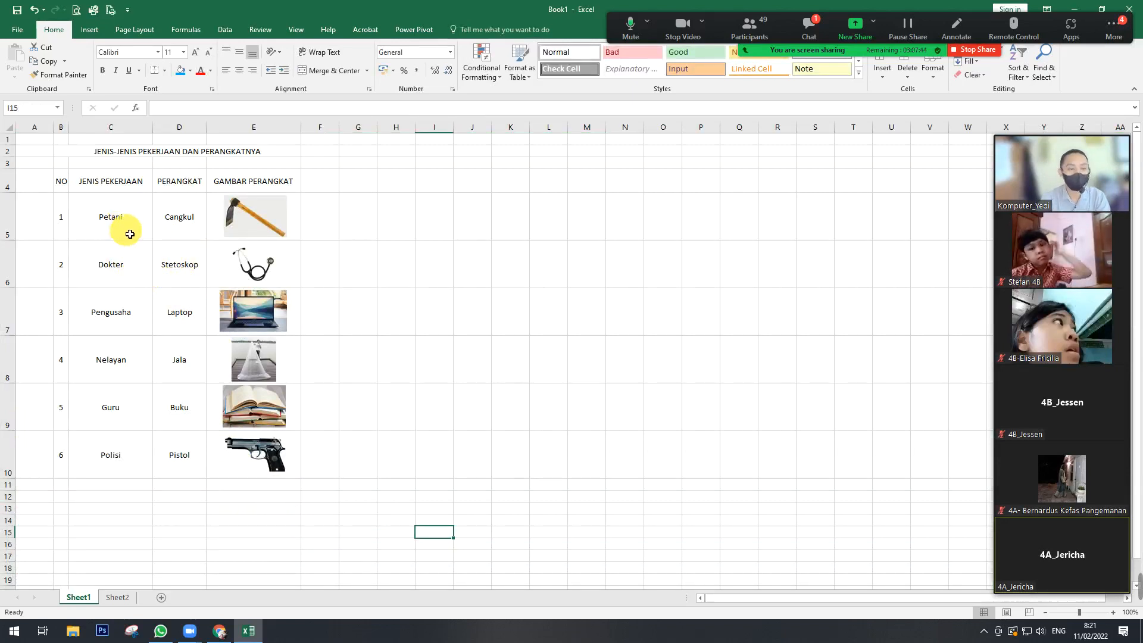
- Give the whole table B4:E10 a double-line outline border through the Format Cells settings
{"action": "scroll", "coordinate": [133, 227], "scroll_direction": "up", "scroll_amount": 1}
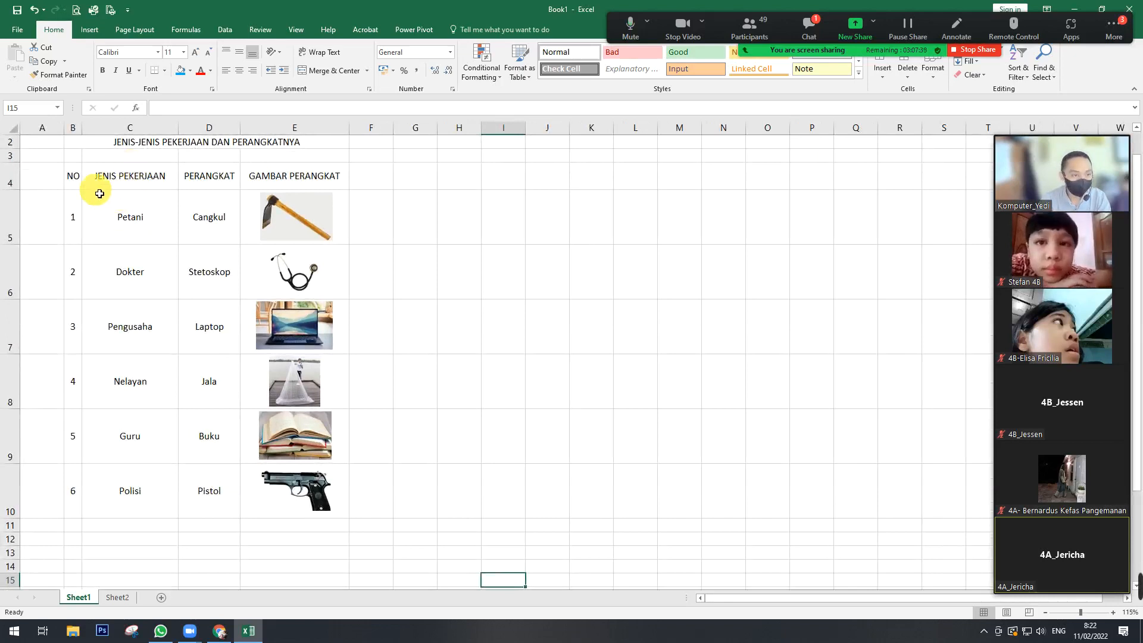
{"action": "left_click", "coordinate": [79, 180]}
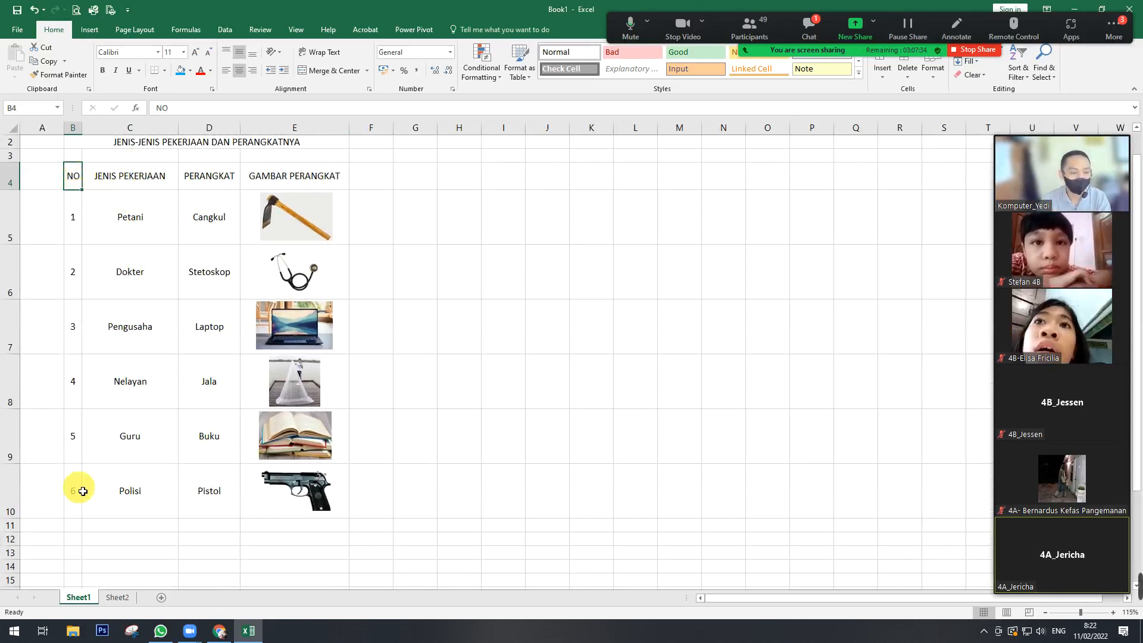
{"action": "left_click", "coordinate": [347, 517], "text": "shift"}
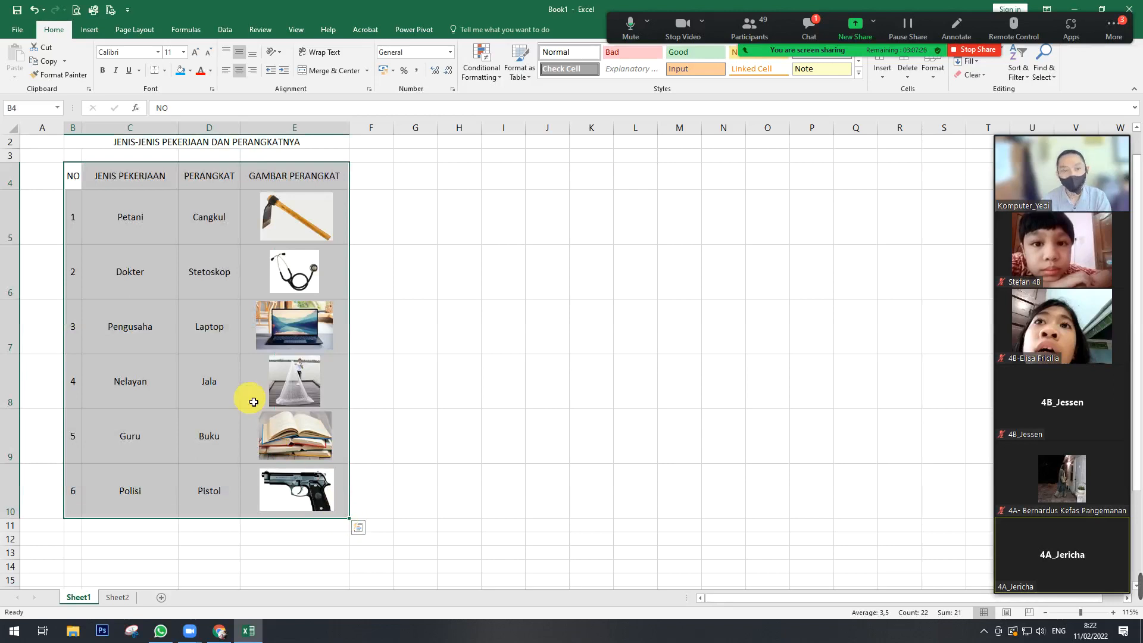
{"action": "right_click", "coordinate": [198, 304]}
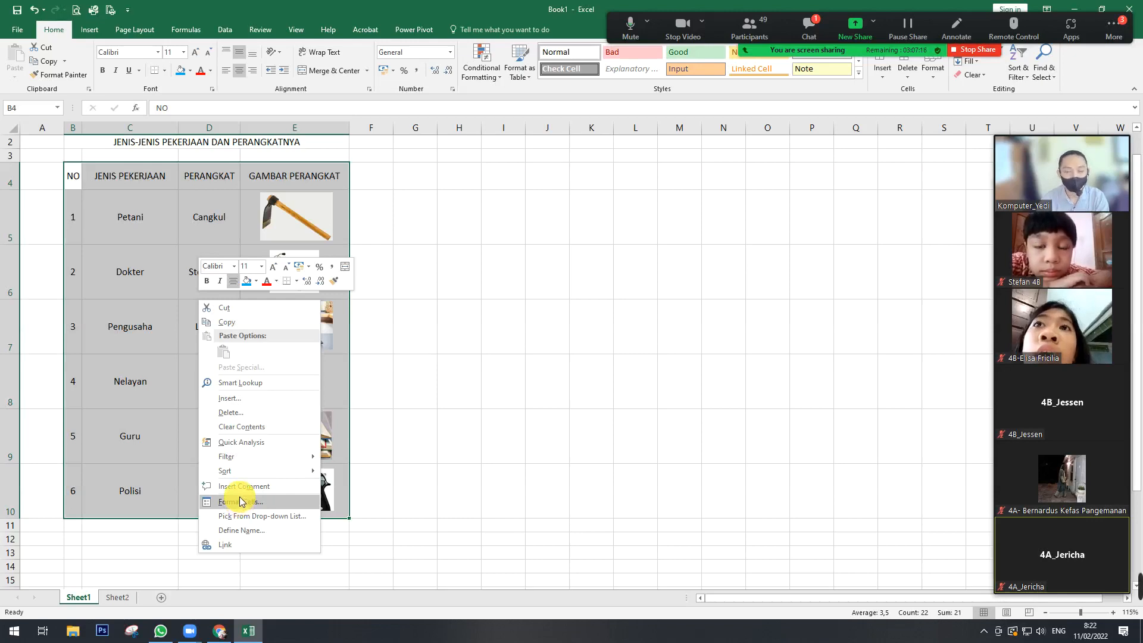
{"action": "left_click", "coordinate": [241, 502]}
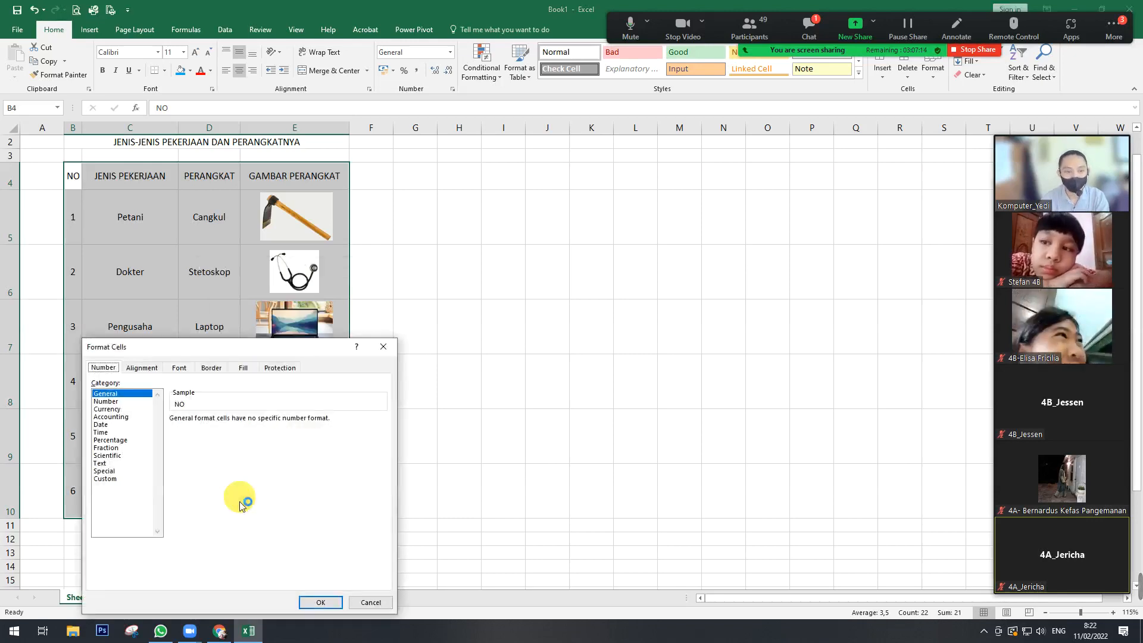
{"action": "left_click_drag", "start_coordinate": [213, 355], "coordinate": [498, 183]}
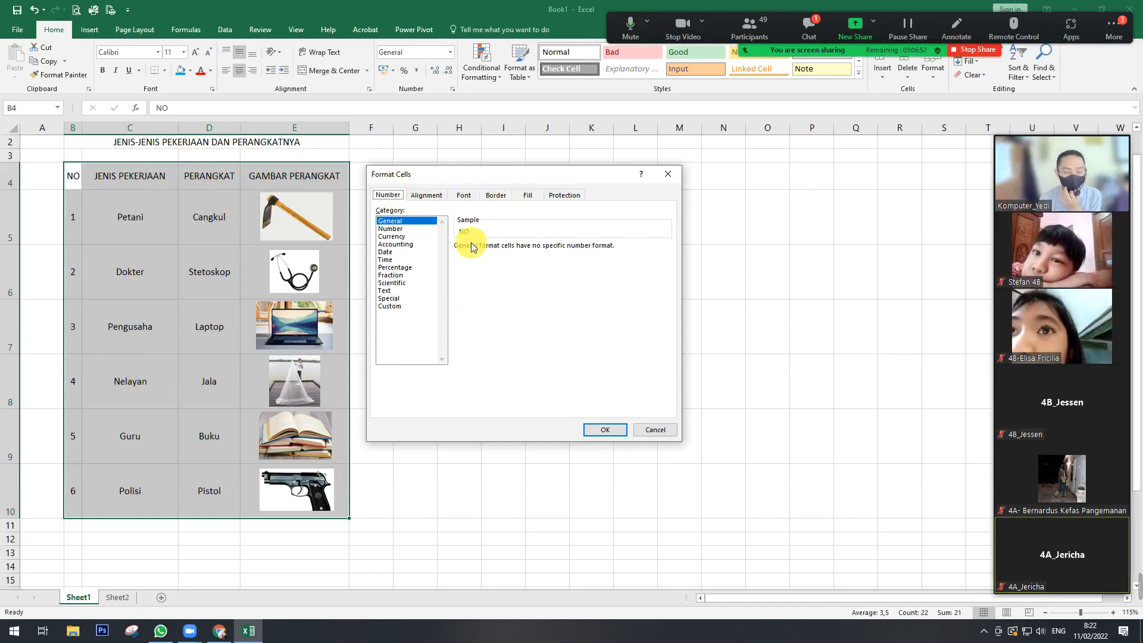
{"action": "left_click", "coordinate": [496, 196]}
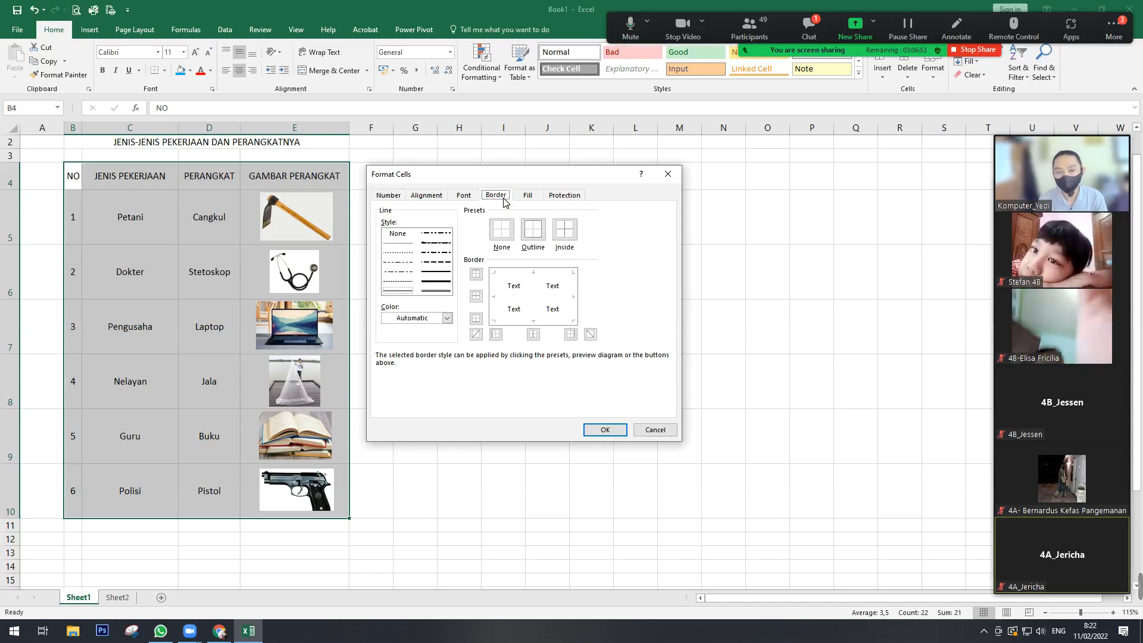
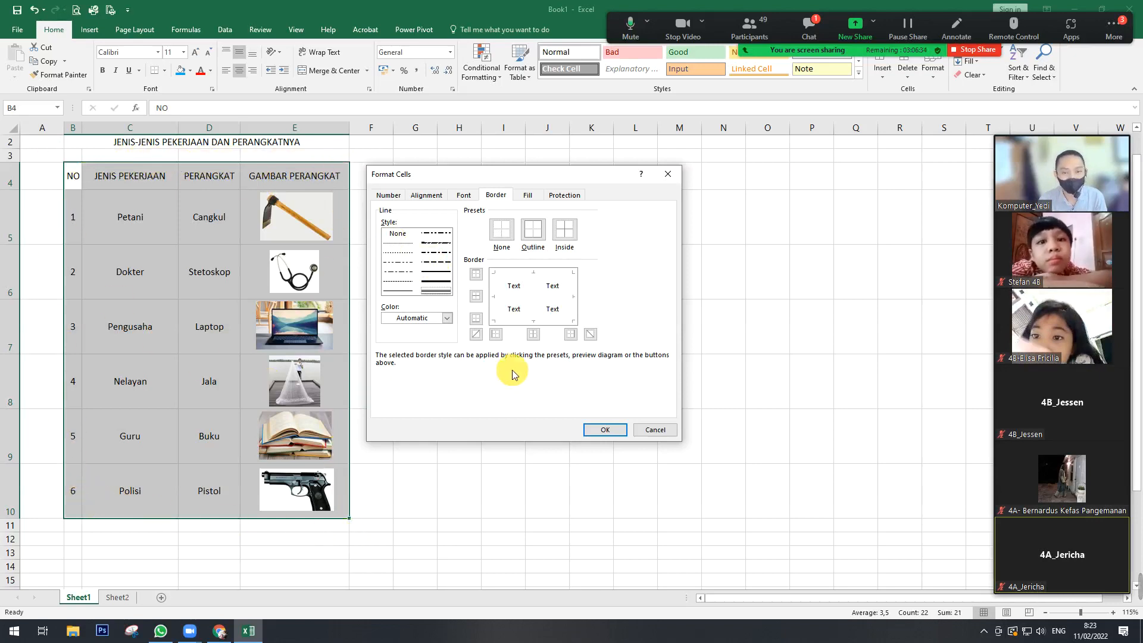
{"action": "left_click", "coordinate": [539, 237]}
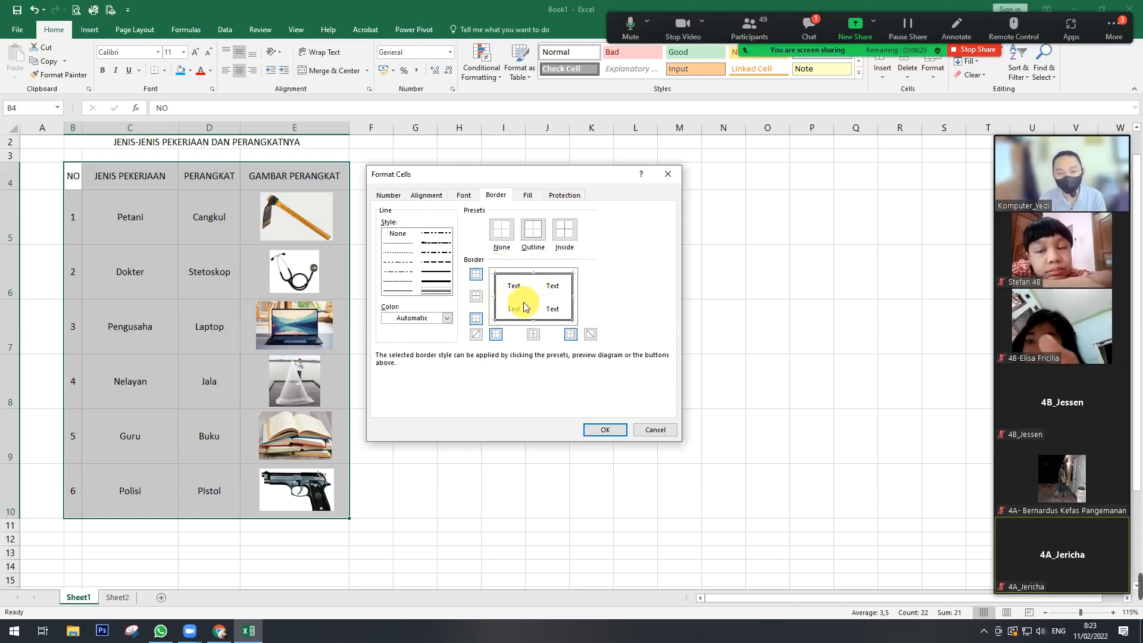
- Add thin solid horizontal and thicker solid vertical lines between the table's cells and apply the borders
{"action": "left_click", "coordinate": [398, 292]}
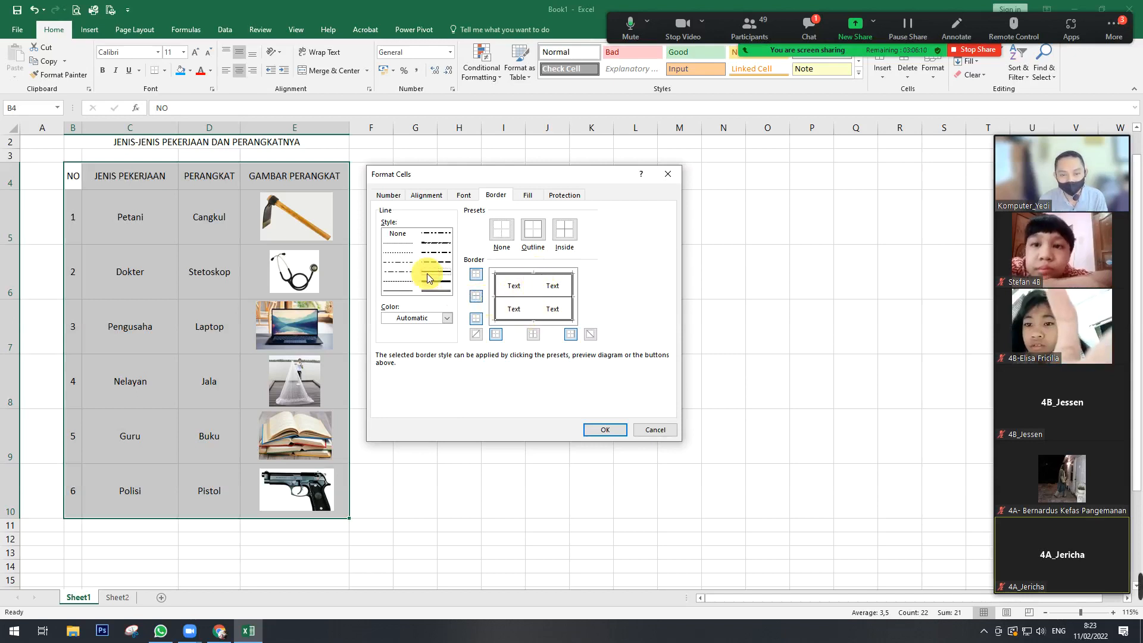
{"action": "left_click", "coordinate": [534, 334]}
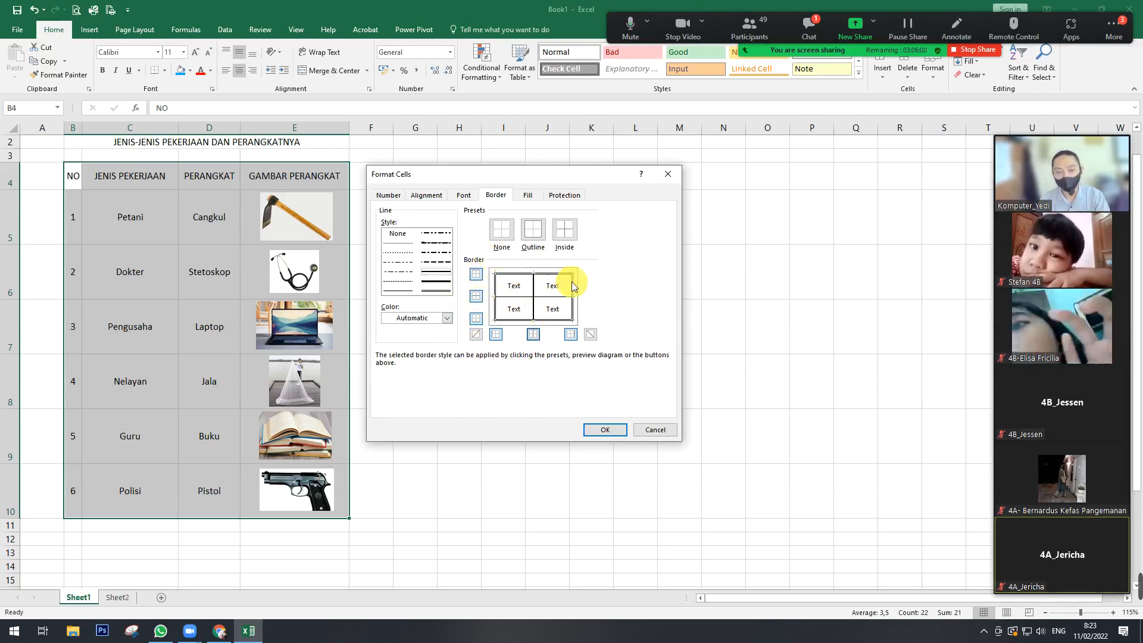
{"action": "left_click", "coordinate": [606, 430]}
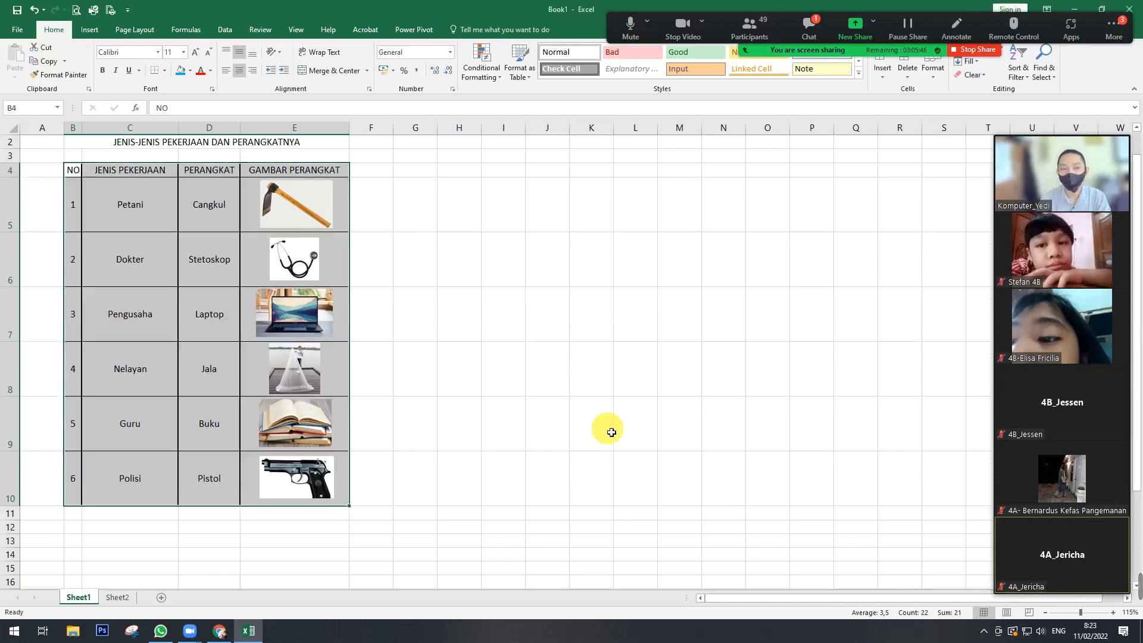
{"action": "left_click", "coordinate": [611, 432]}
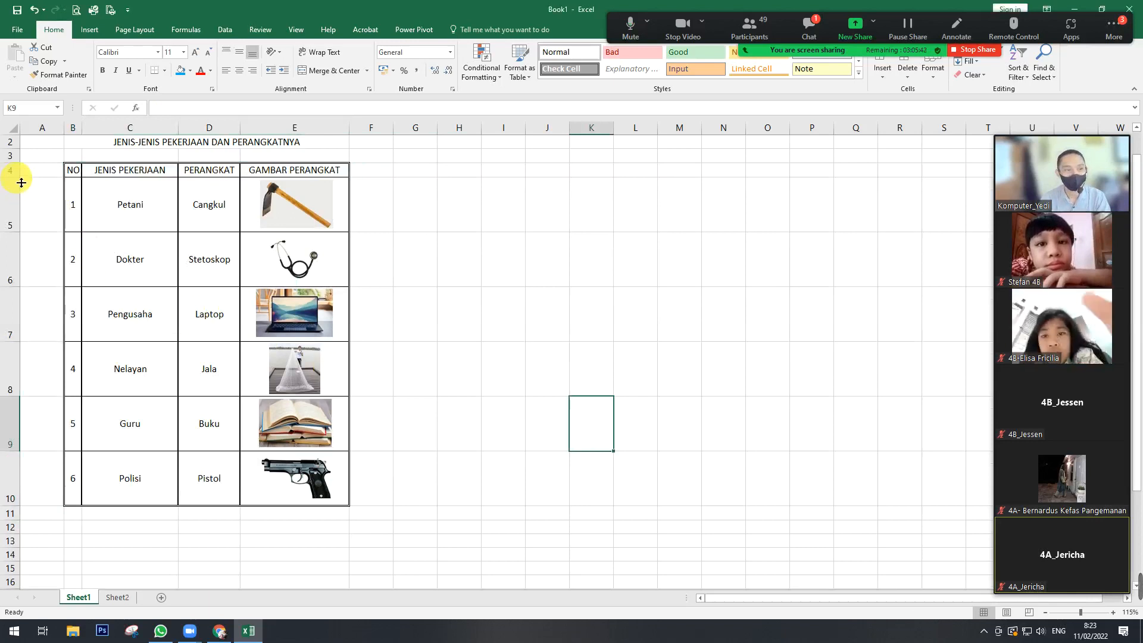
- Make header row 4 taller and fill the header cells B4:E4 with light gold
{"action": "left_click_drag", "start_coordinate": [21, 177], "coordinate": [22, 194]}
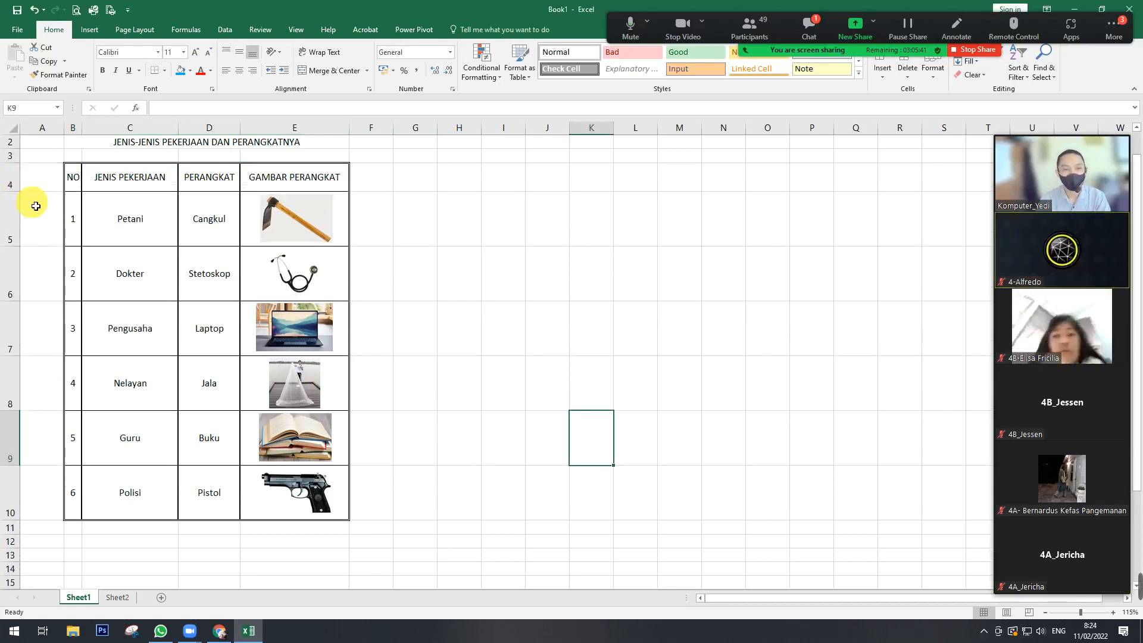
{"action": "left_click", "coordinate": [462, 290]}
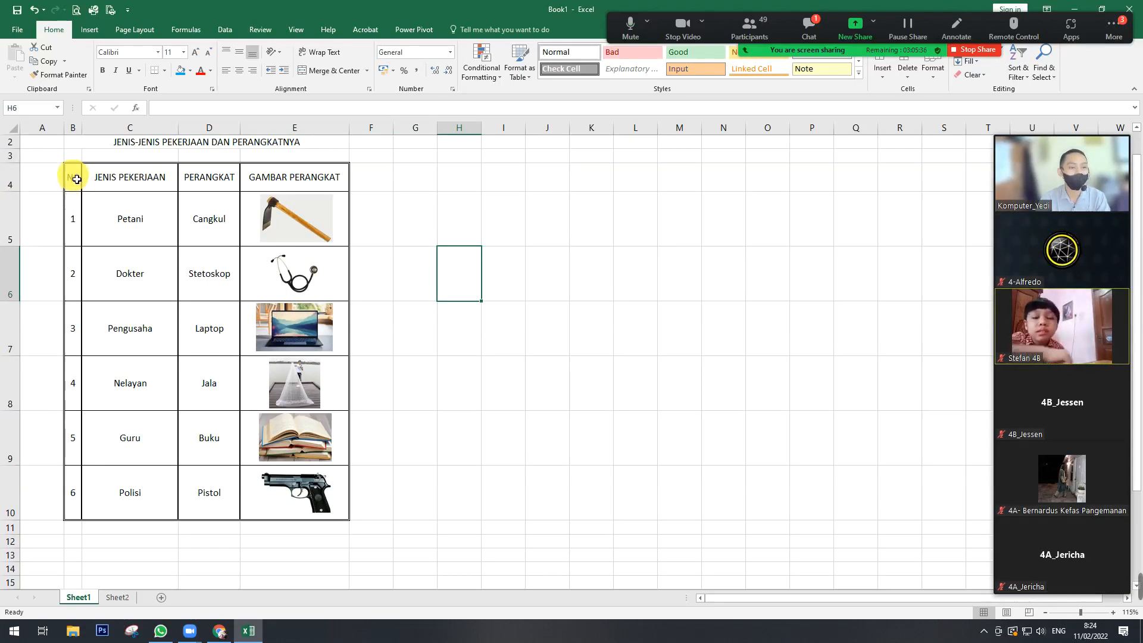
{"action": "left_click_drag", "start_coordinate": [77, 179], "coordinate": [267, 182]}
{"action": "left_click", "coordinate": [135, 209]}
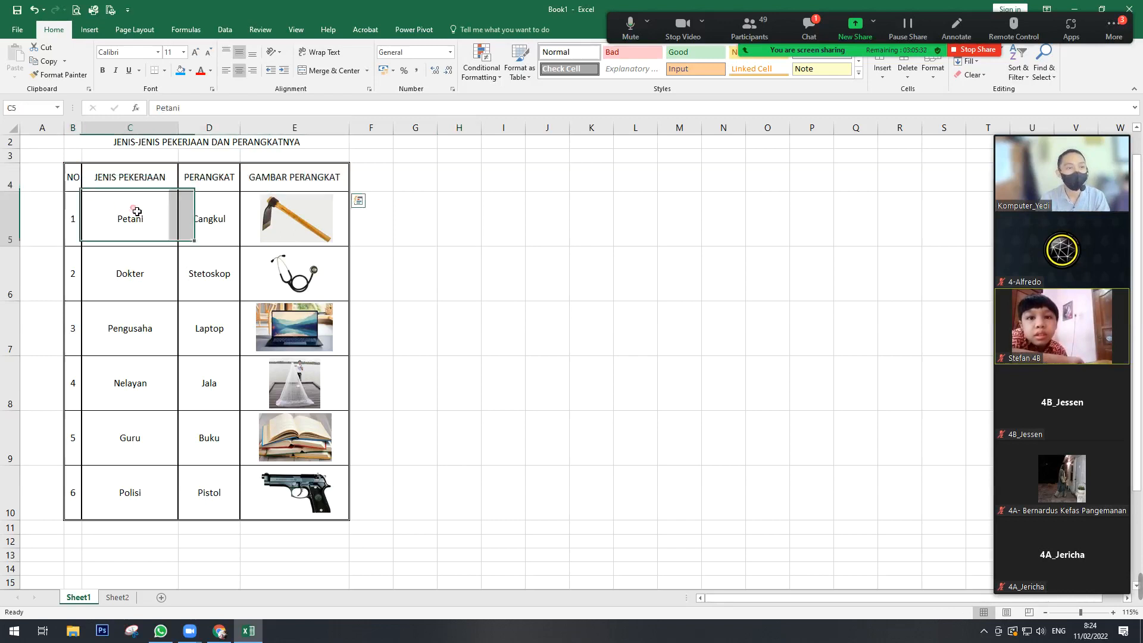
{"action": "left_click", "coordinate": [74, 181]}
{"action": "left_click_drag", "start_coordinate": [74, 181], "coordinate": [297, 188]}
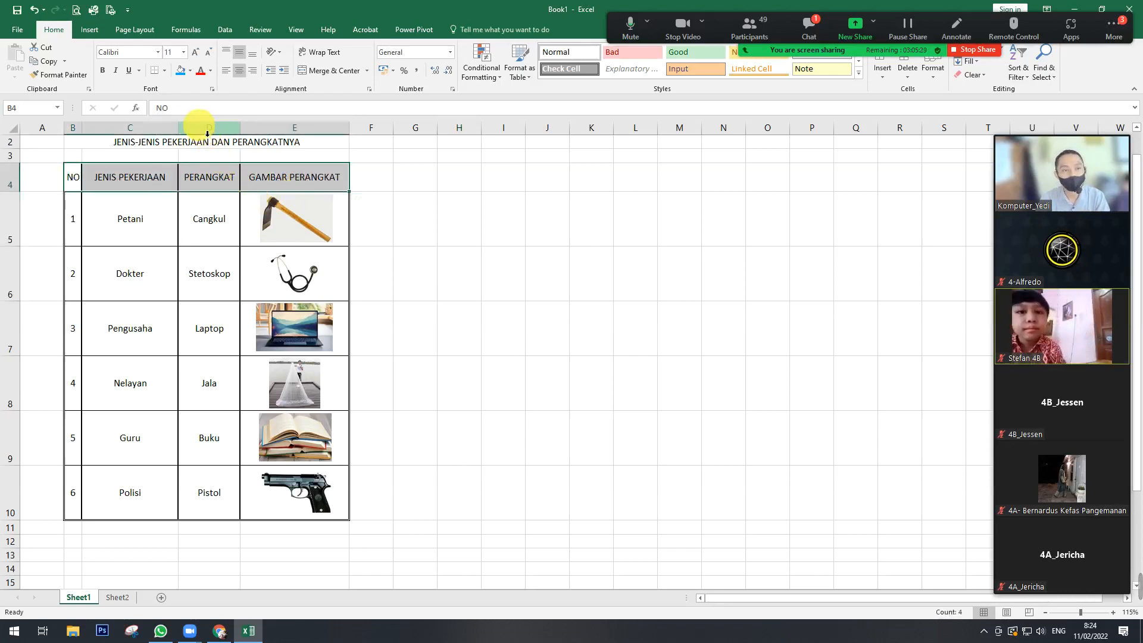
{"action": "left_click", "coordinate": [191, 71]}
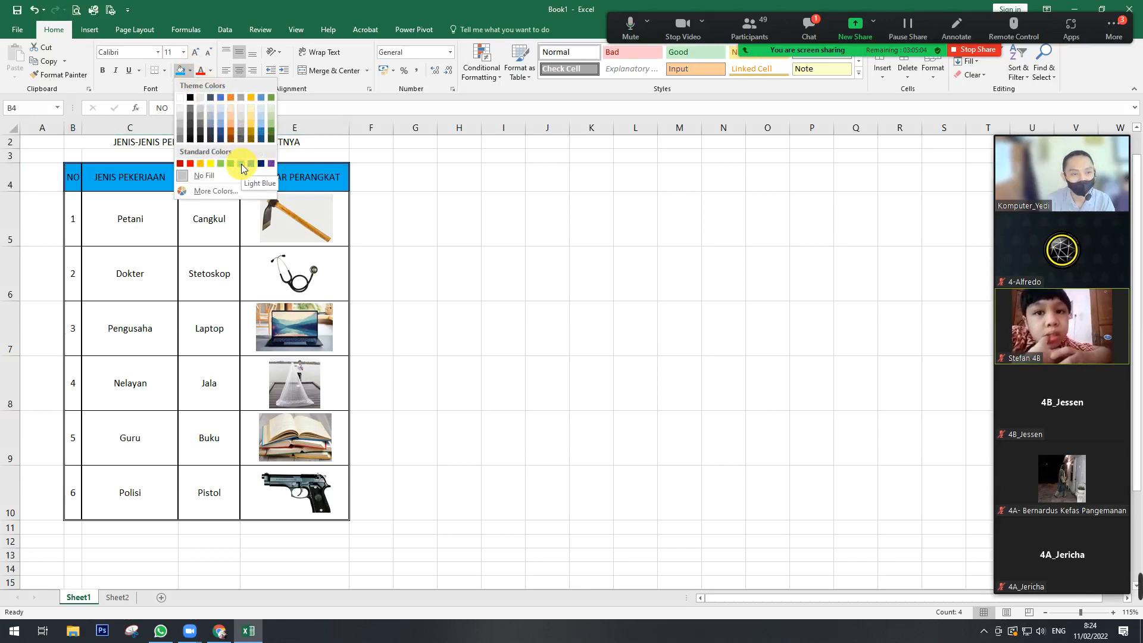
{"action": "left_click", "coordinate": [251, 123]}
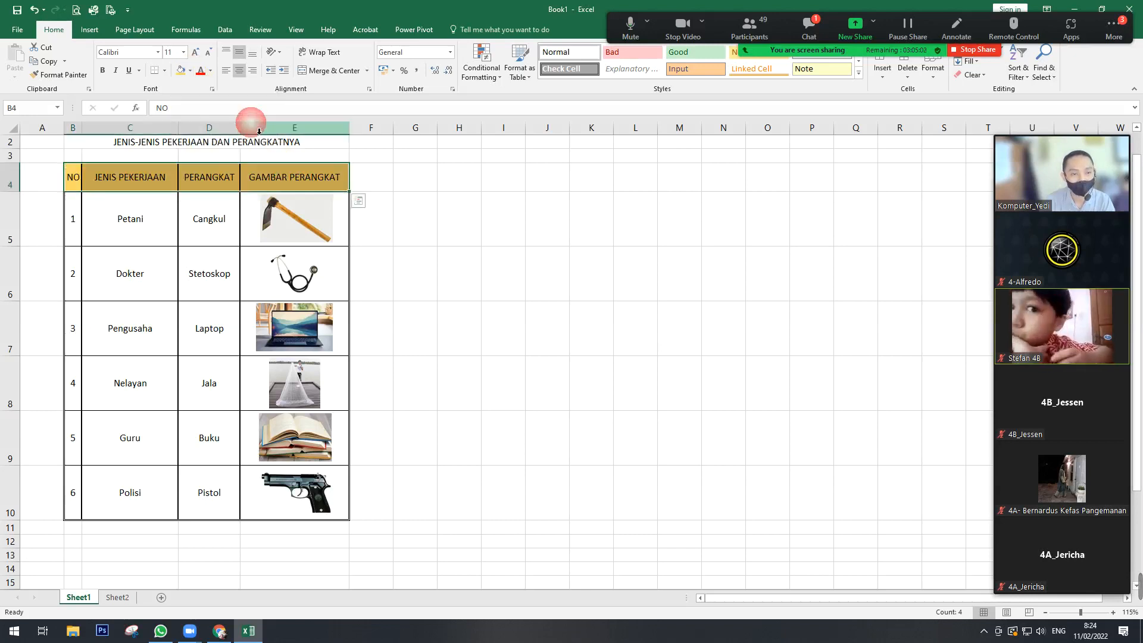
{"action": "left_click", "coordinate": [447, 235]}
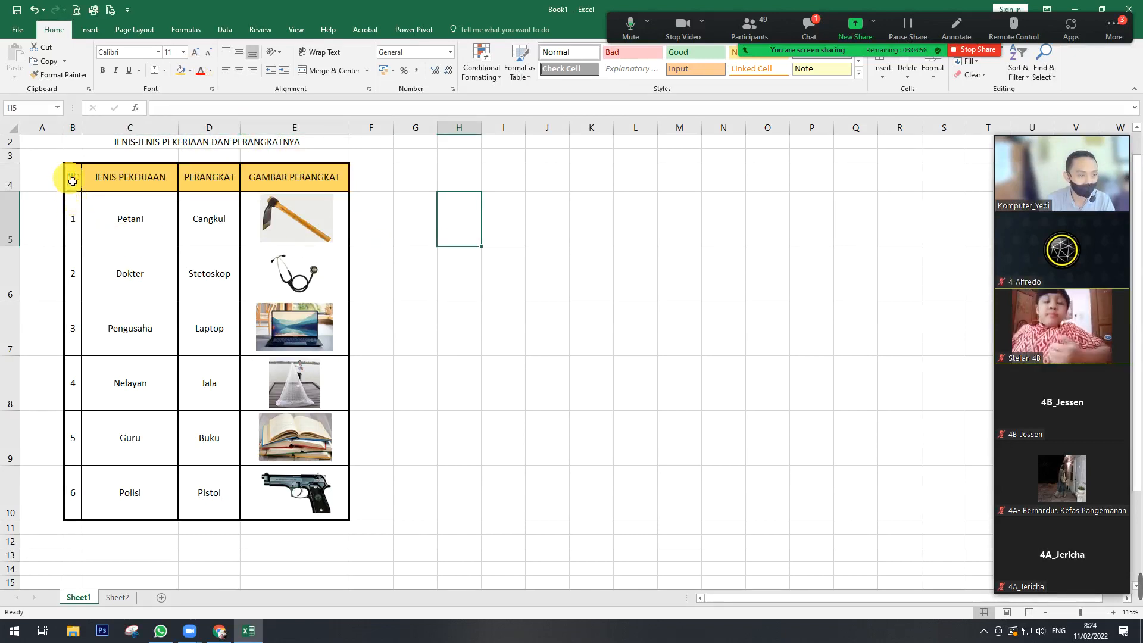
- Set a double-line bottom border under the header cells B4:E4
{"action": "left_click_drag", "start_coordinate": [73, 182], "coordinate": [320, 182]}
{"action": "left_click", "coordinate": [226, 218]}
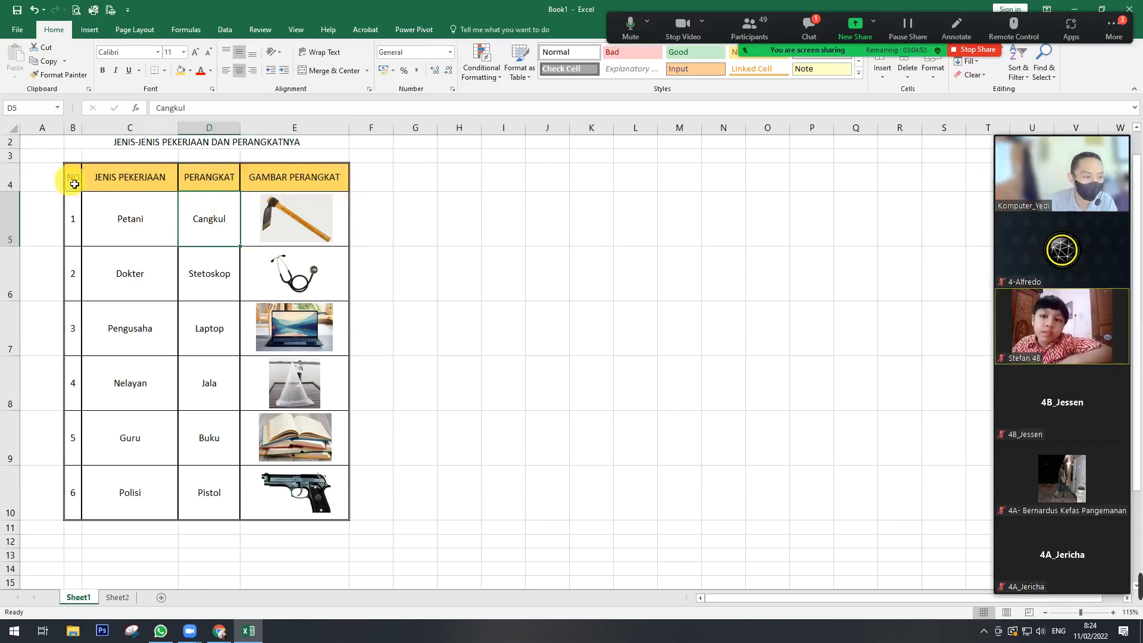
{"action": "left_click_drag", "start_coordinate": [73, 179], "coordinate": [292, 181]}
{"action": "right_click", "coordinate": [302, 181]}
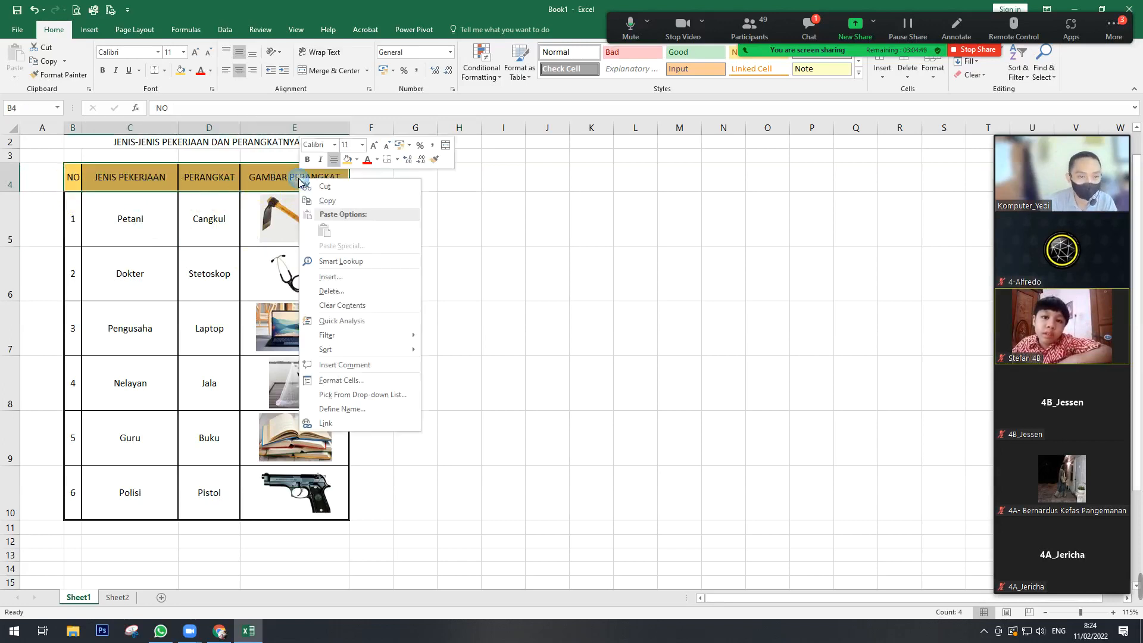
{"action": "left_click", "coordinate": [350, 382]}
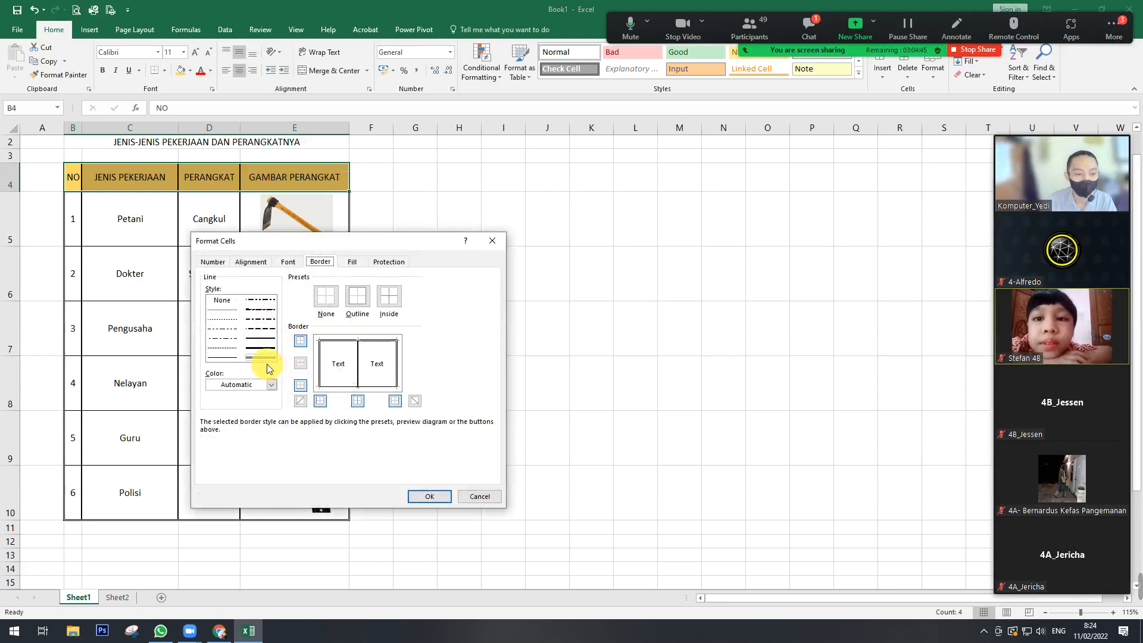
{"action": "left_click", "coordinate": [341, 389]}
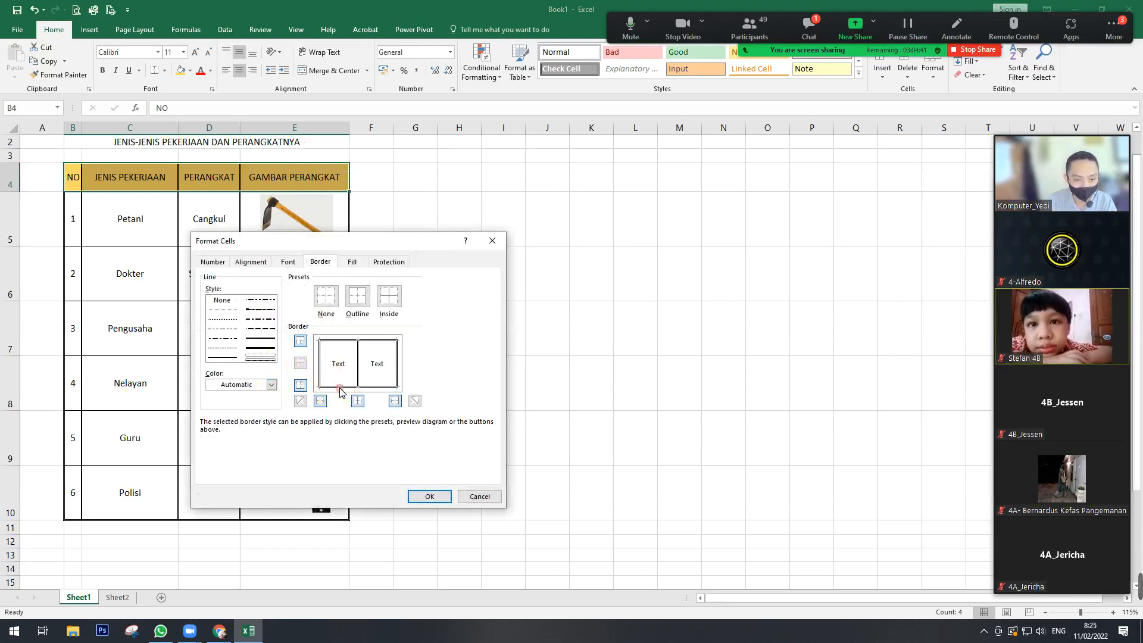
{"action": "left_click", "coordinate": [428, 496]}
{"action": "left_click", "coordinate": [429, 424]}
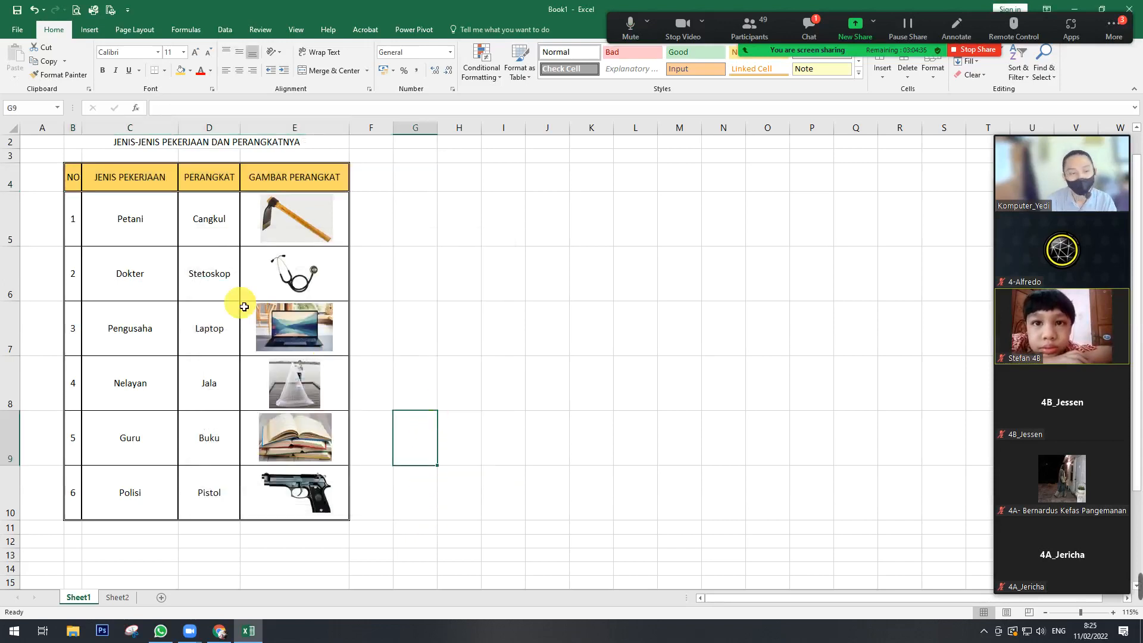
{"action": "left_click_drag", "start_coordinate": [70, 228], "coordinate": [300, 234]}
{"action": "left_click_drag", "start_coordinate": [71, 288], "coordinate": [275, 287]}
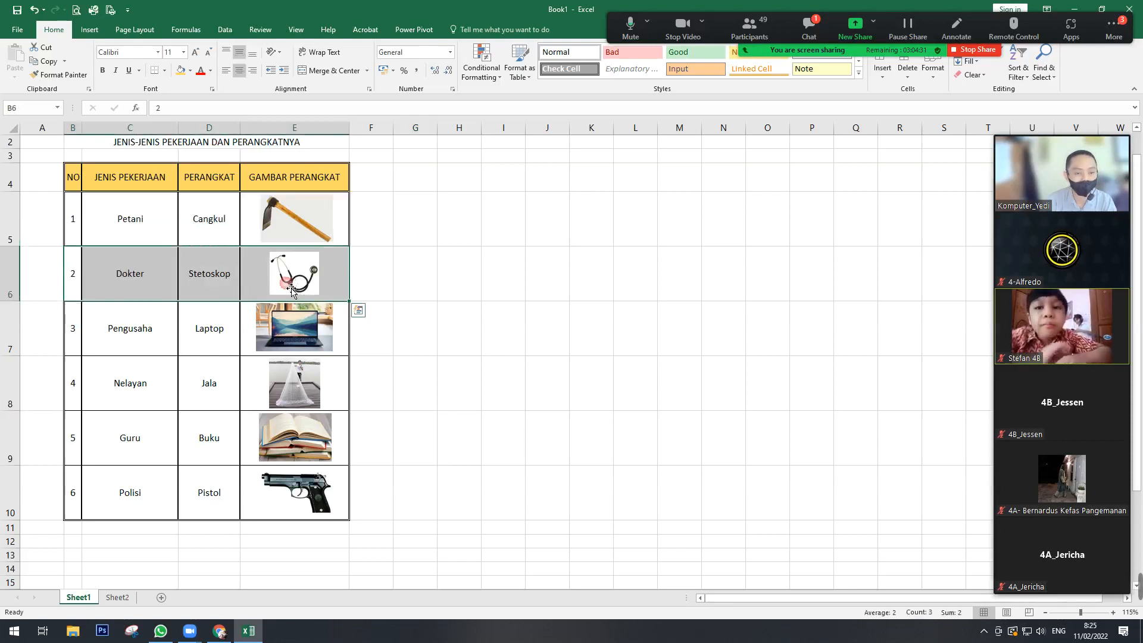
{"action": "left_click", "coordinate": [510, 339]}
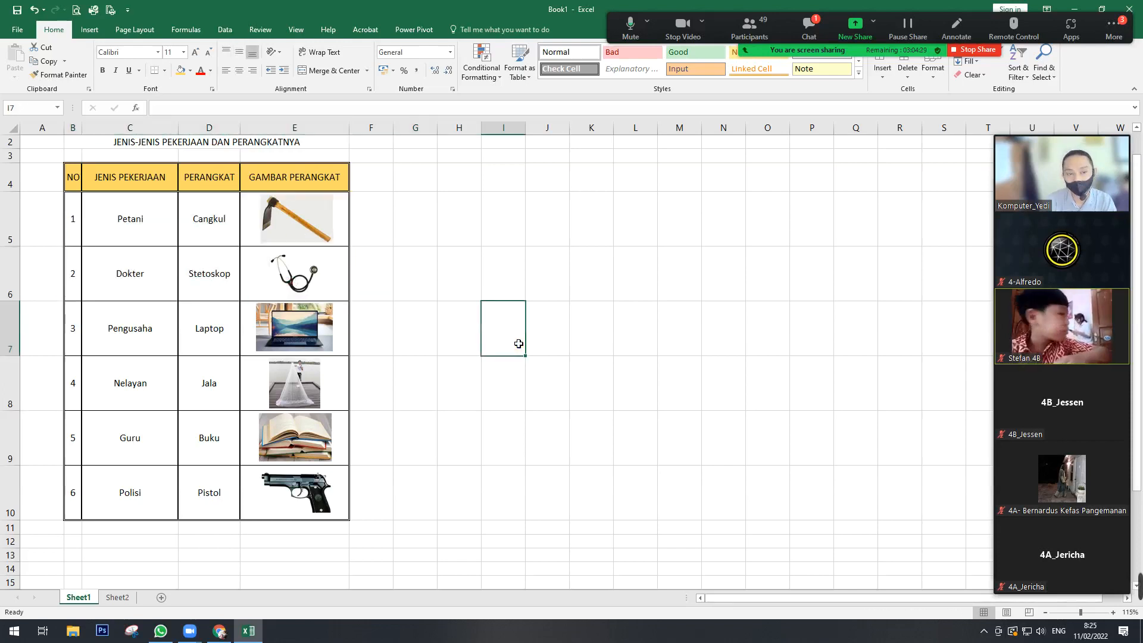
- Set the table title in row 2 to font size 14 and bold
{"action": "left_click", "coordinate": [185, 144]}
{"action": "scroll", "coordinate": [184, 152], "scroll_direction": "up", "scroll_amount": 1}
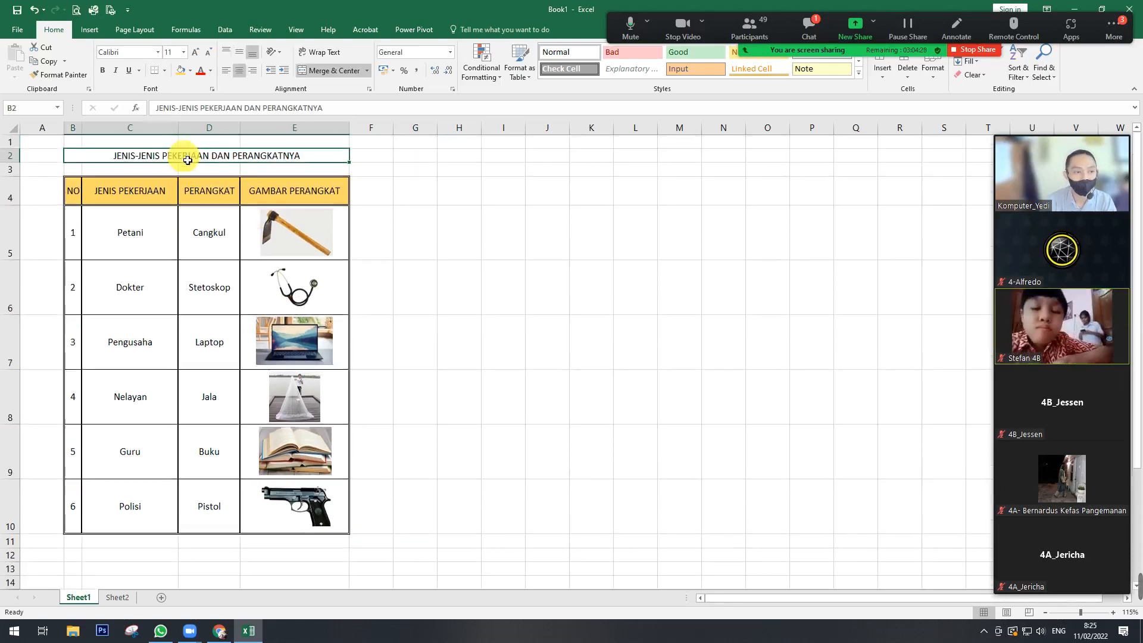
{"action": "left_click", "coordinate": [196, 53]}
{"action": "left_click", "coordinate": [195, 53]}
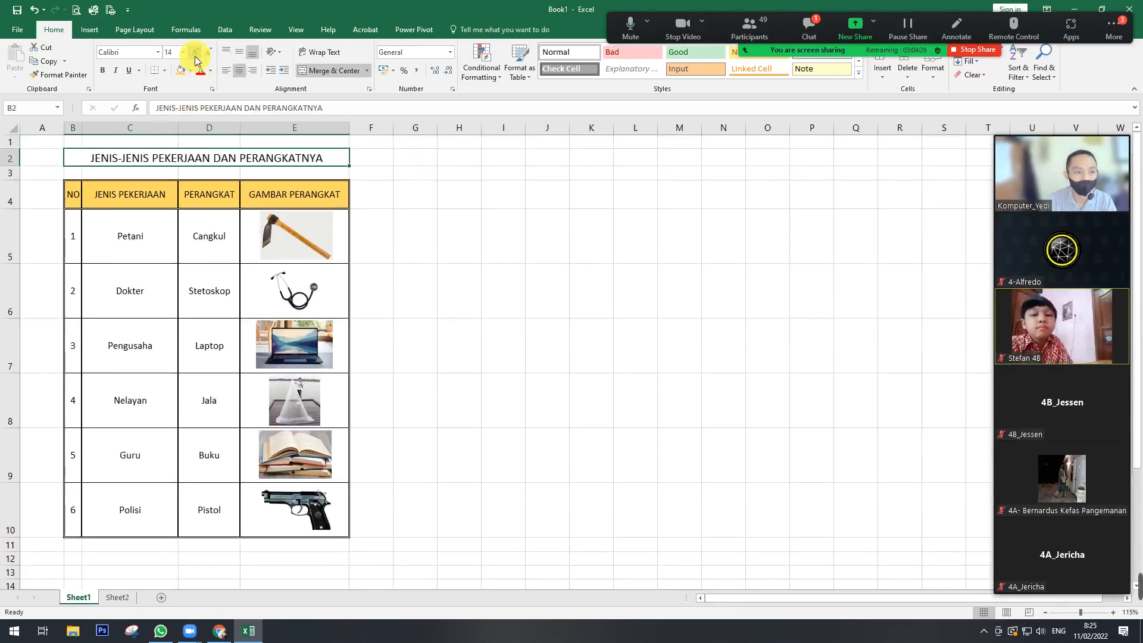
{"action": "left_click", "coordinate": [102, 70]}
{"action": "left_click_drag", "start_coordinate": [468, 271], "coordinate": [439, 273]}
- Make the header cells B4:E4 bold
{"action": "left_click", "coordinate": [76, 203]}
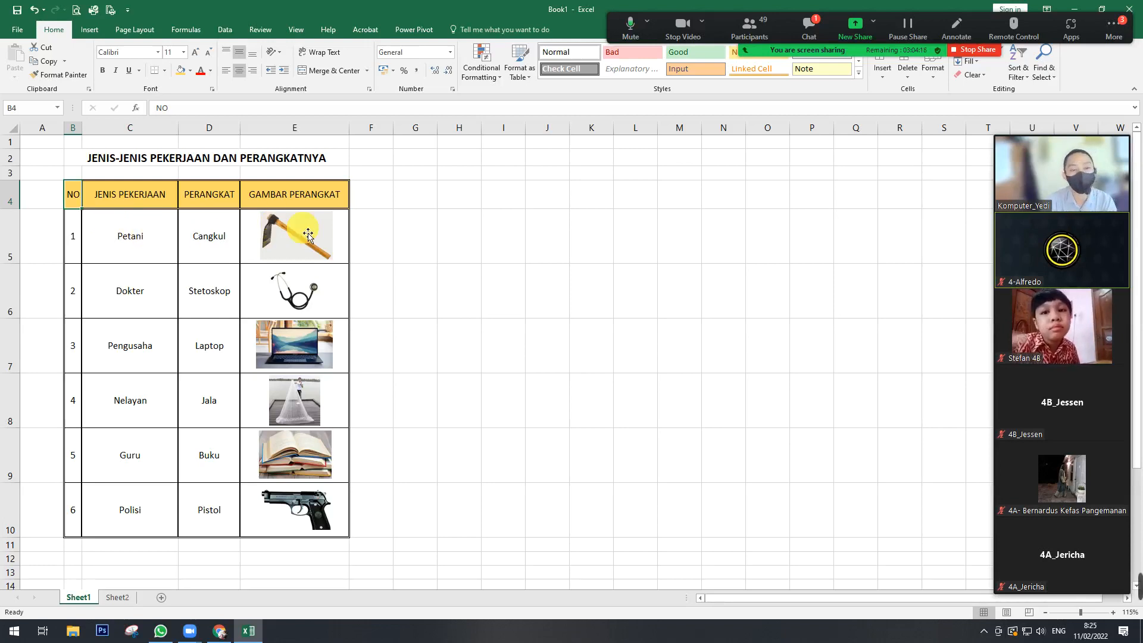
{"action": "left_click", "coordinate": [294, 198], "text": "shift"}
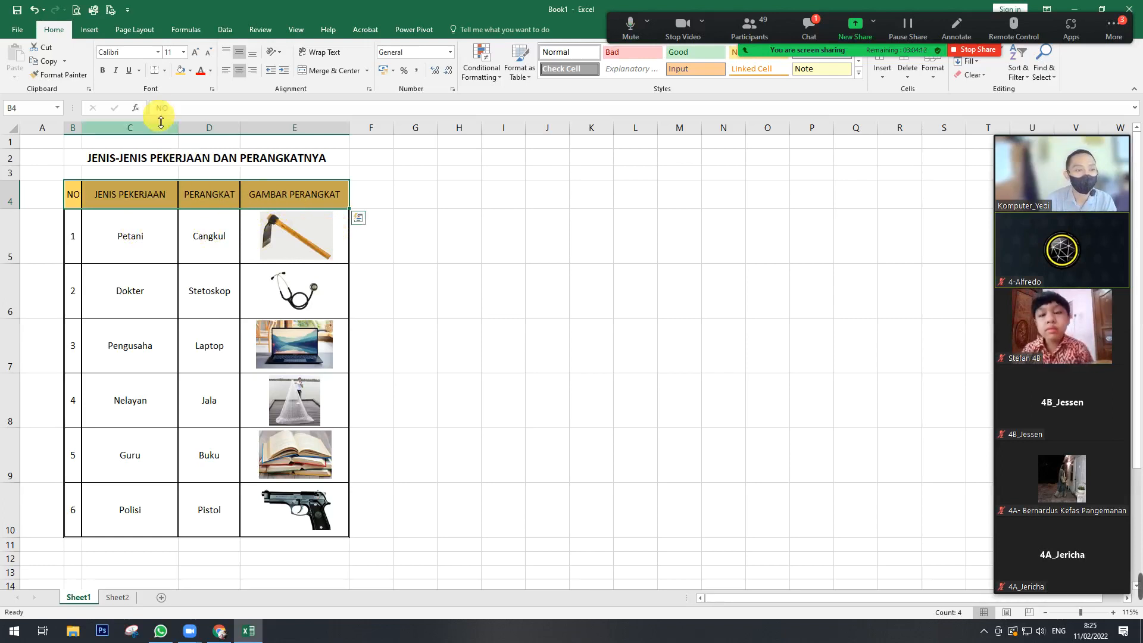
{"action": "left_click", "coordinate": [102, 72]}
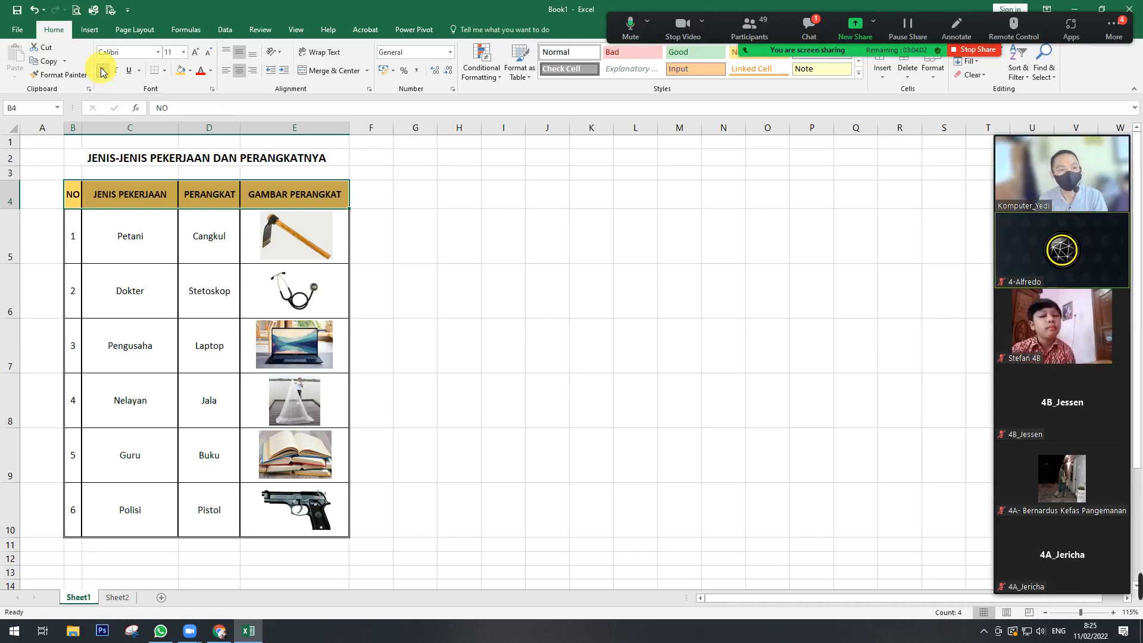
{"action": "left_click", "coordinate": [498, 241]}
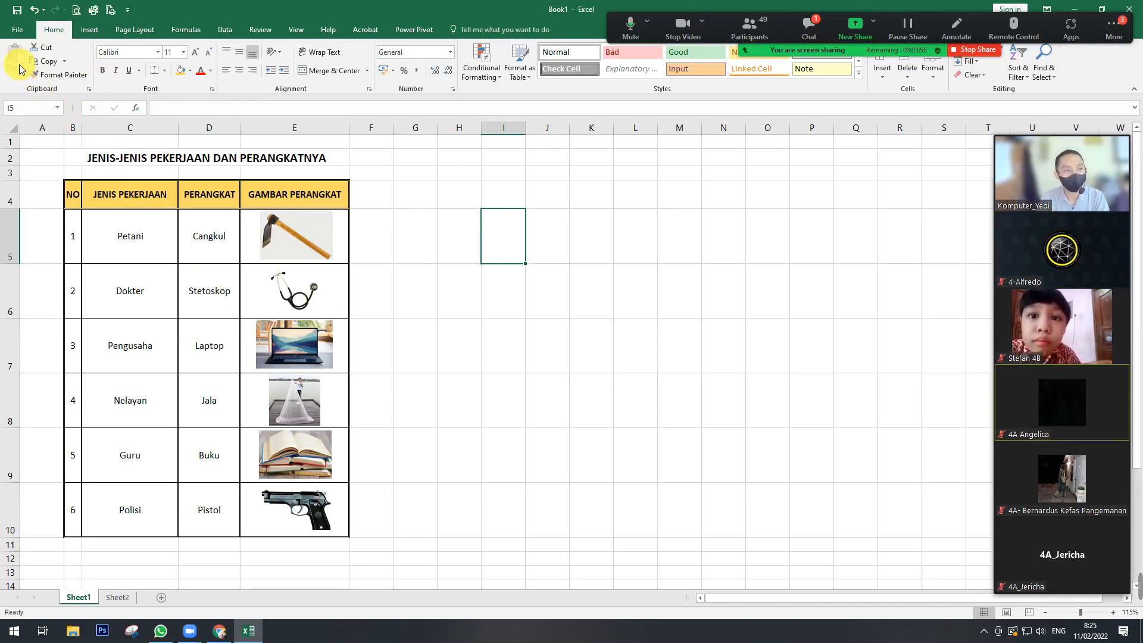
- Save the workbook to the Desktop as an Excel Workbook named TABEL JENIS PEKERJAAN
{"action": "left_click", "coordinate": [92, 161]}
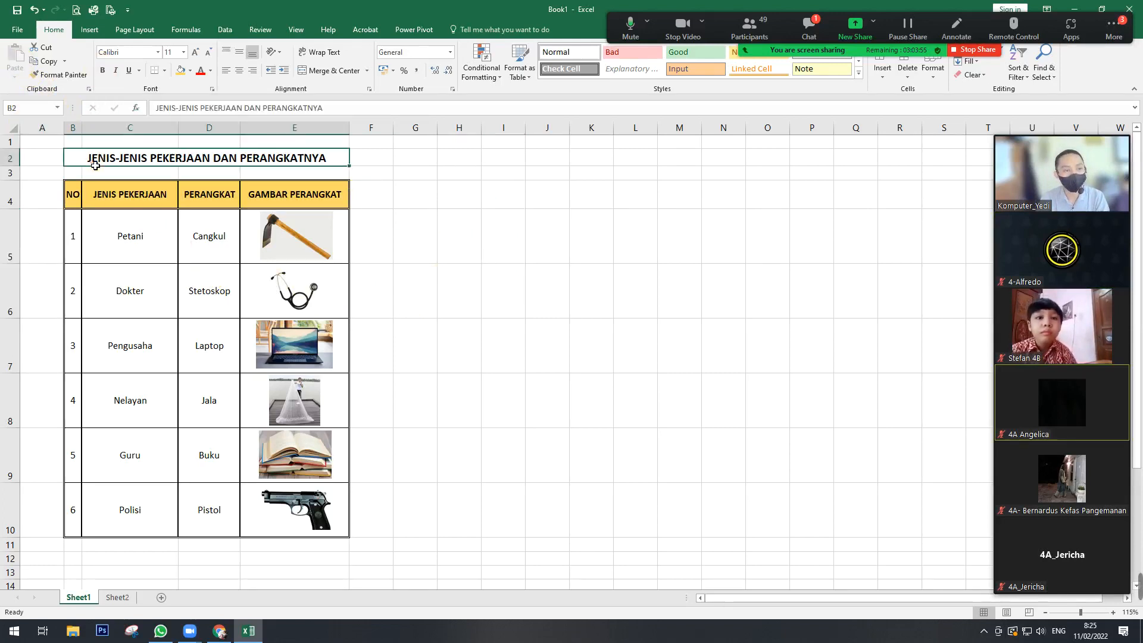
{"action": "left_click", "coordinate": [24, 36]}
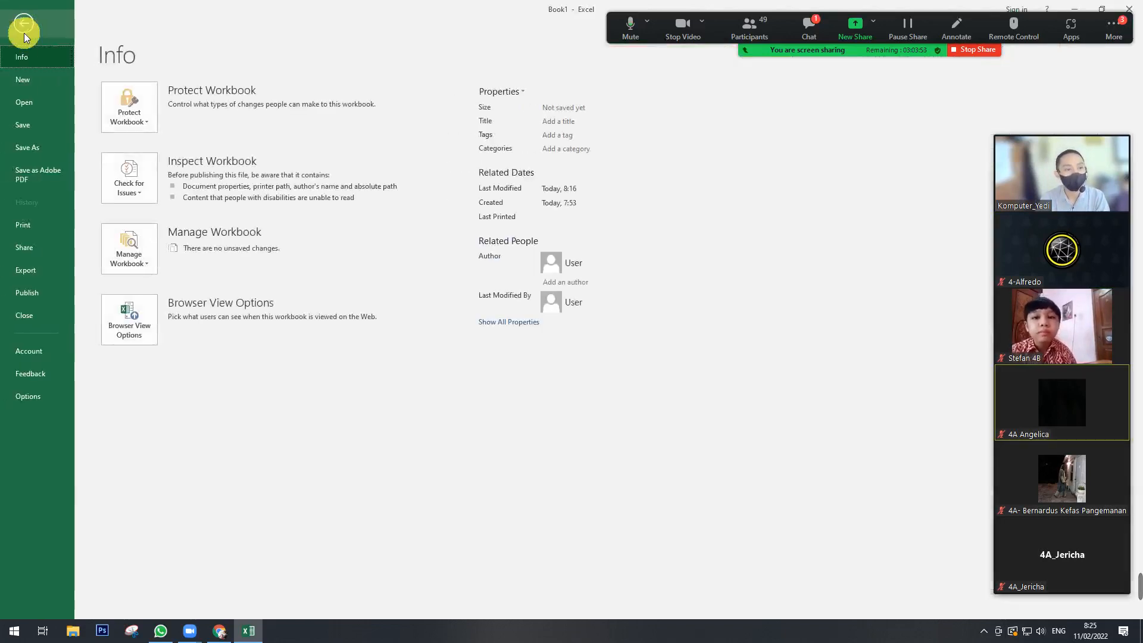
{"action": "left_click", "coordinate": [23, 126]}
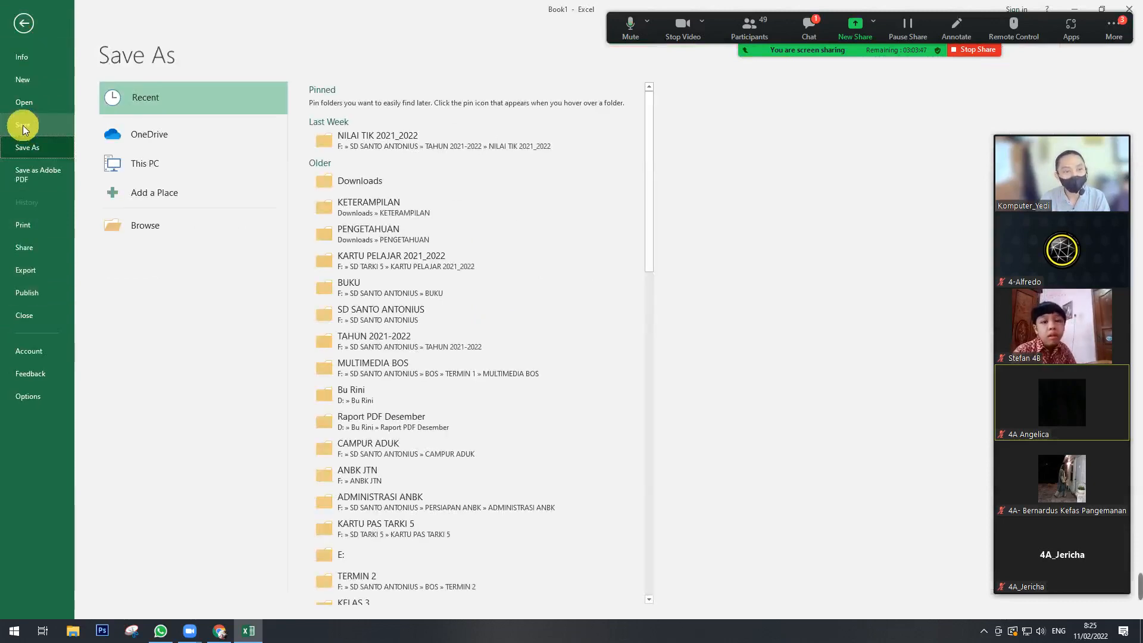
{"action": "left_click", "coordinate": [160, 223]}
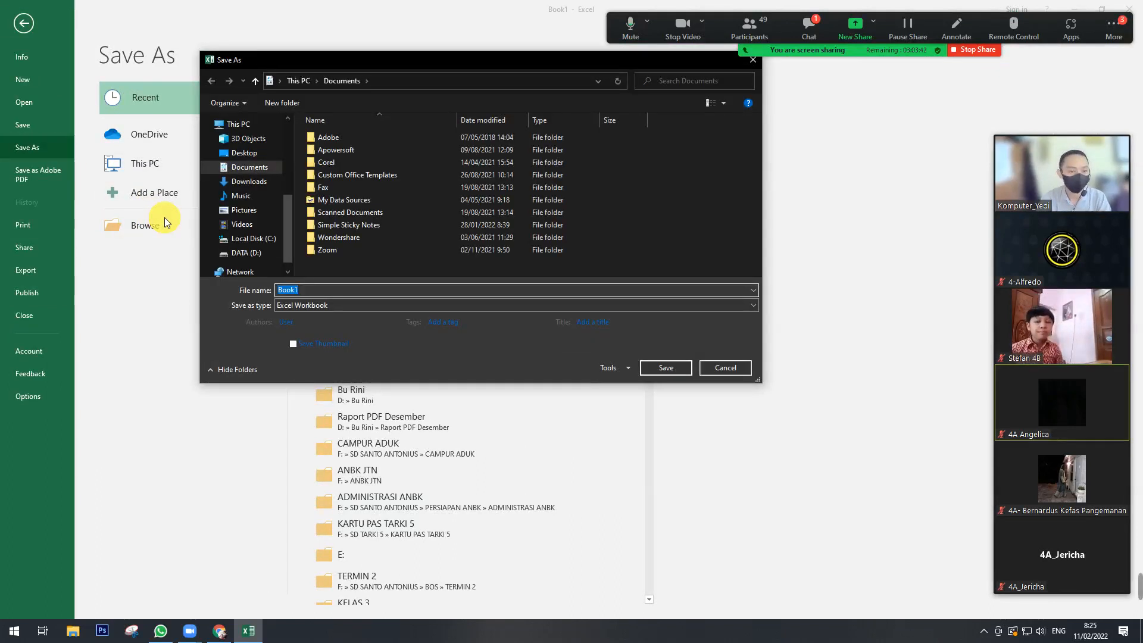
{"action": "left_click", "coordinate": [242, 153]}
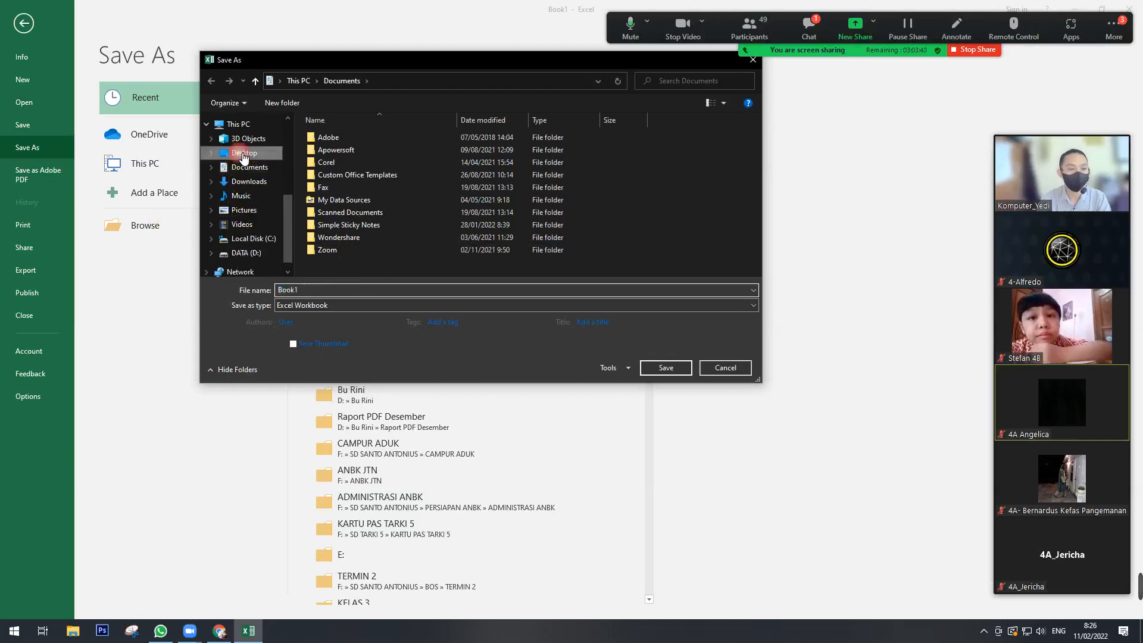
{"action": "double_click", "coordinate": [289, 290]}
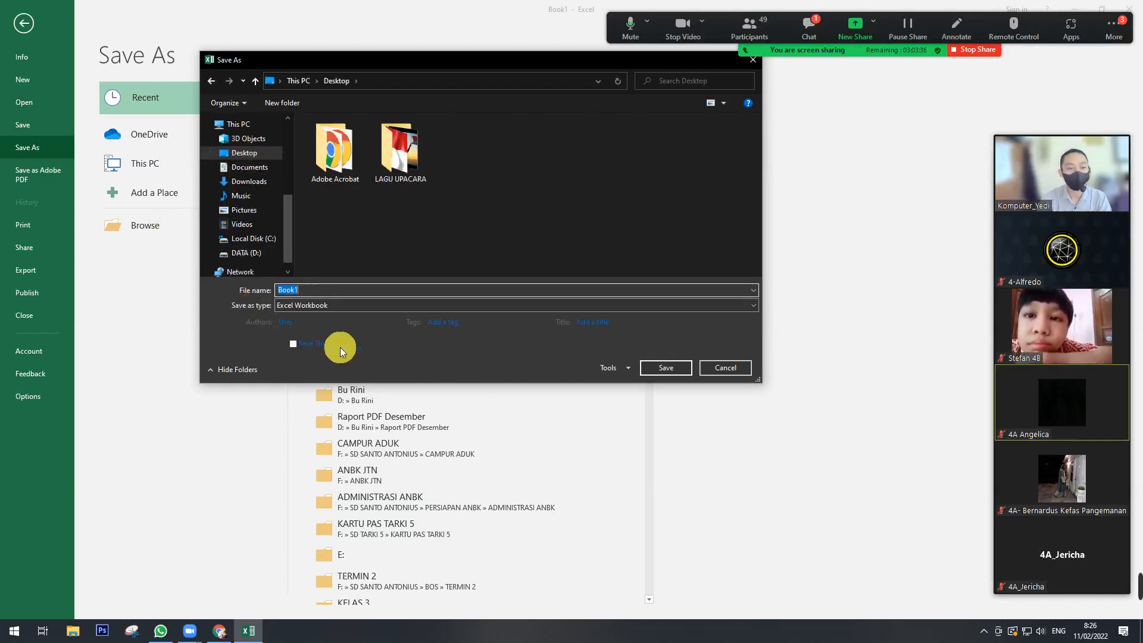
{"action": "type", "text": "TA"}
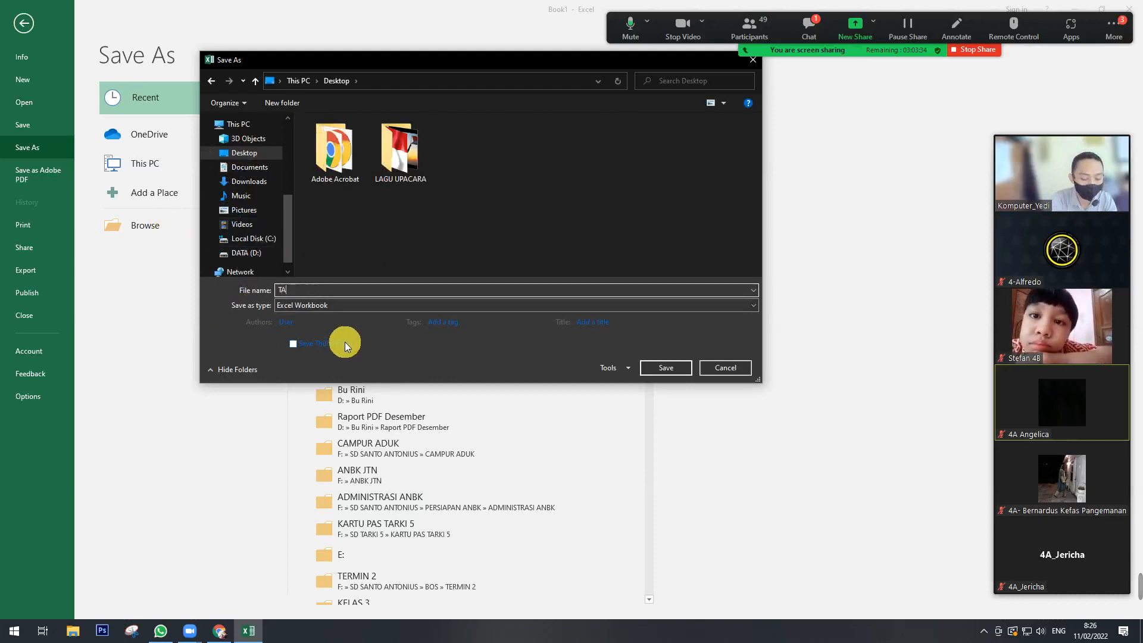
{"action": "type", "text": "BEL JEN"}
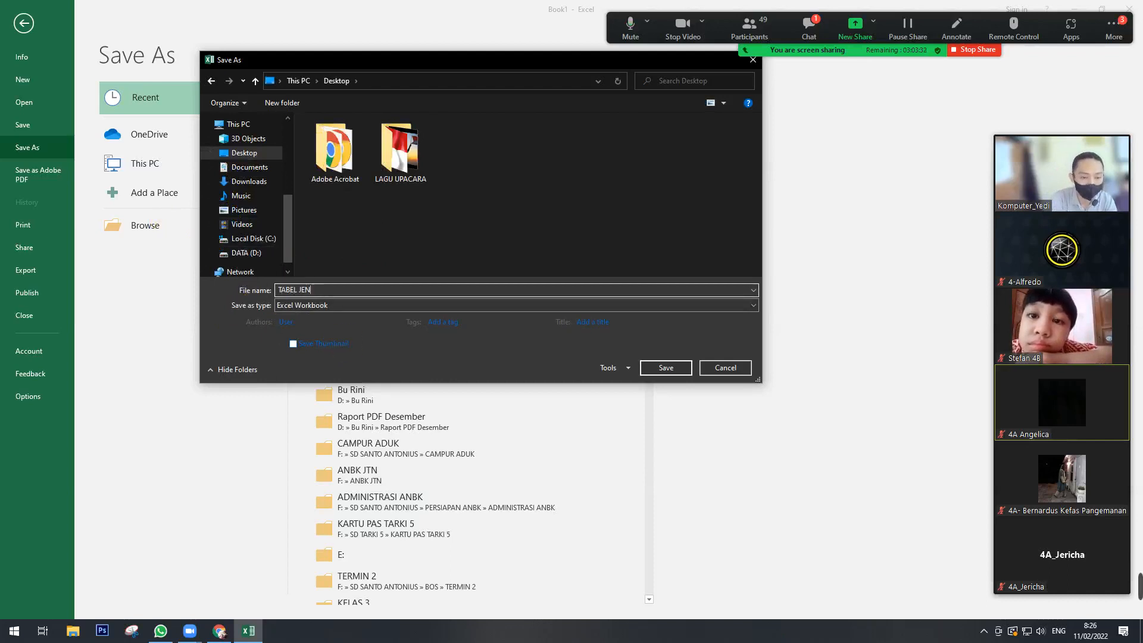
{"action": "type", "text": "IS PEKERJAAN"}
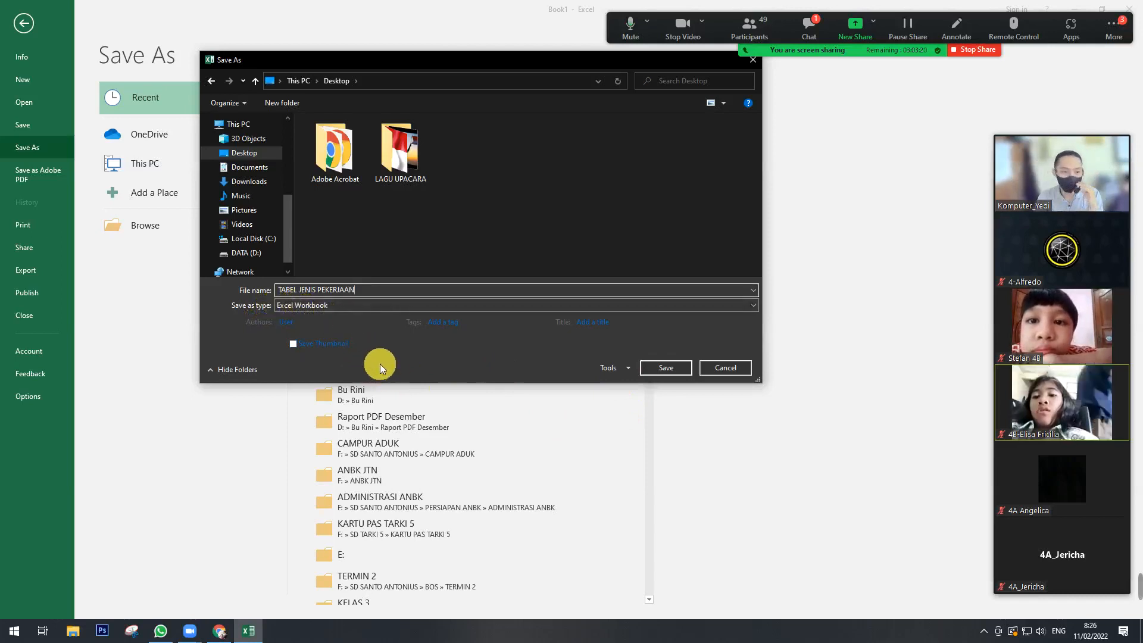
{"action": "left_click", "coordinate": [676, 370]}
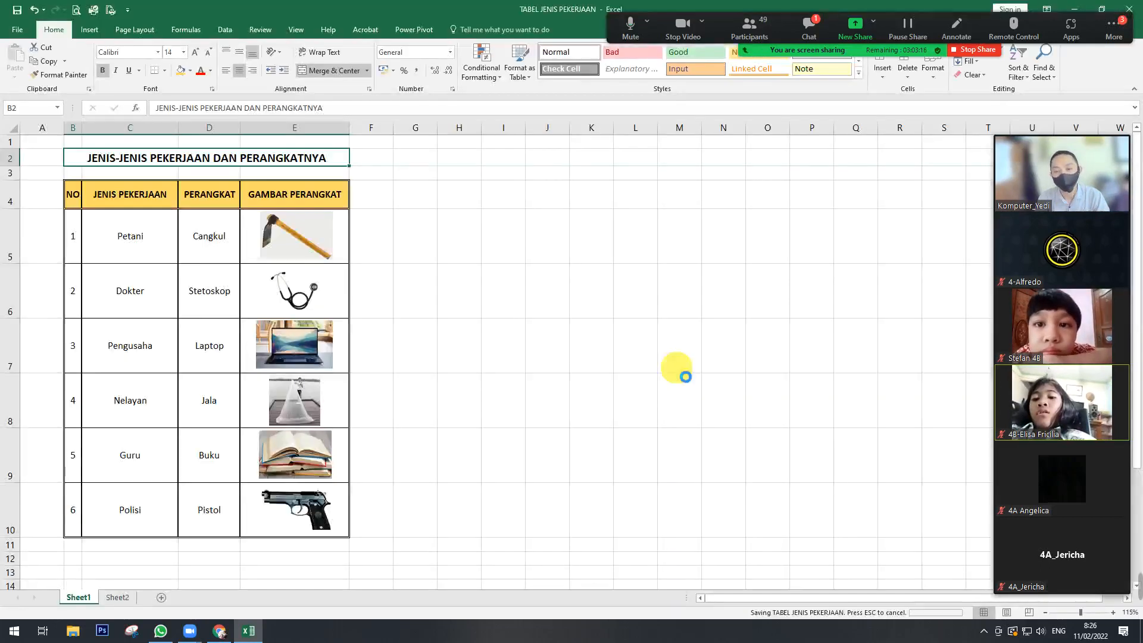
{"action": "left_click", "coordinate": [564, 379]}
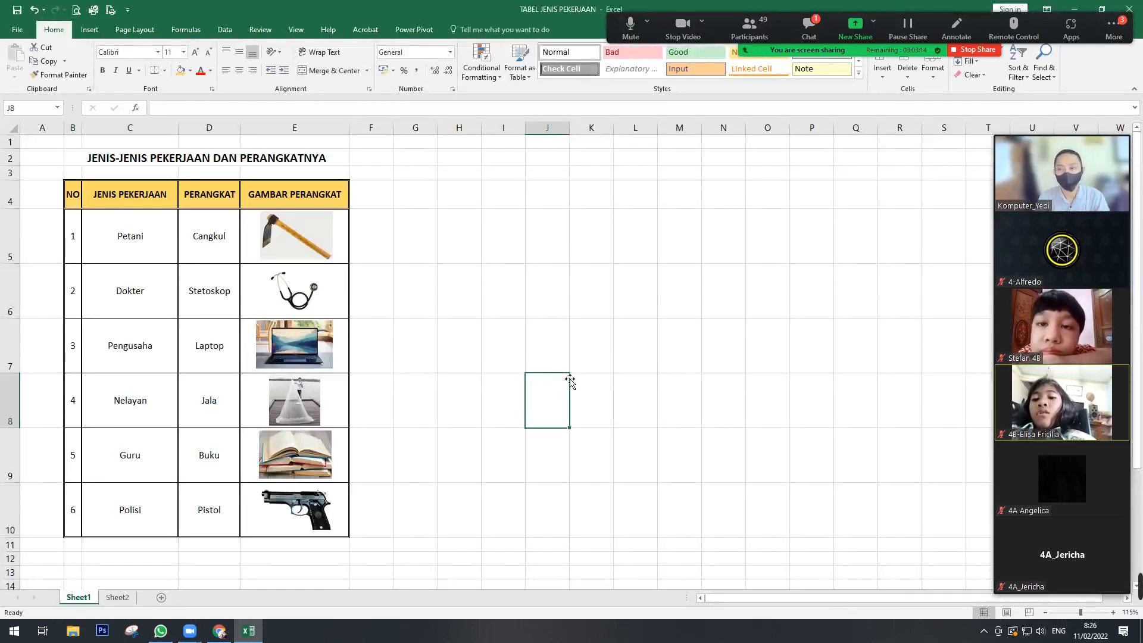
- Stop the current Zoom share and start sharing the entire screen without sound
{"action": "left_click", "coordinate": [976, 51]}
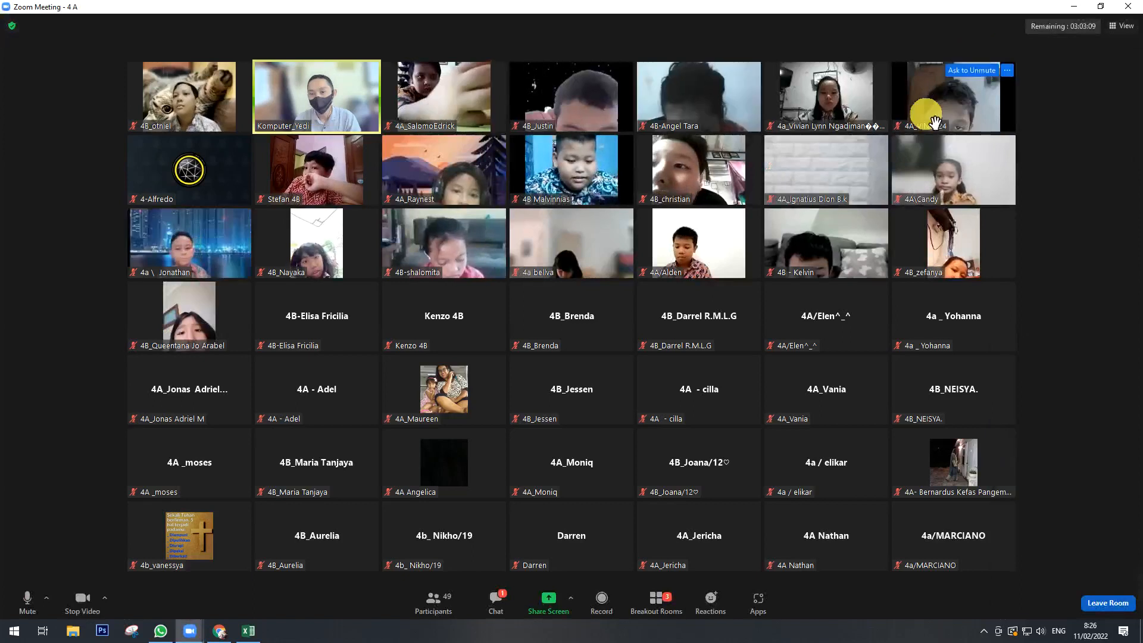
{"action": "left_click", "coordinate": [547, 603]}
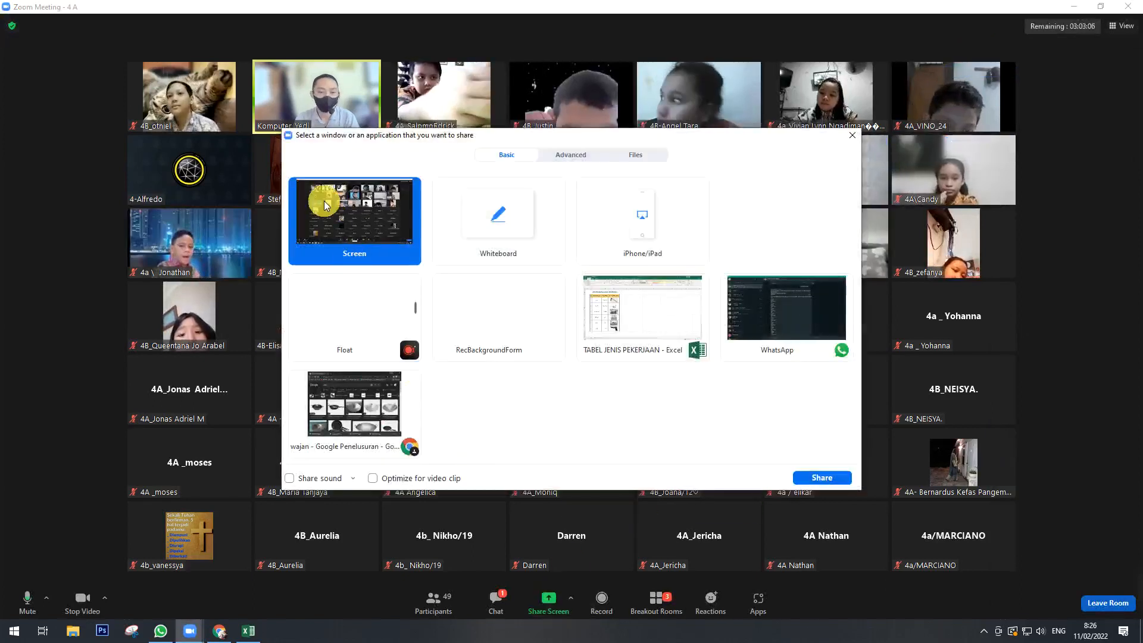
{"action": "left_click", "coordinate": [814, 476]}
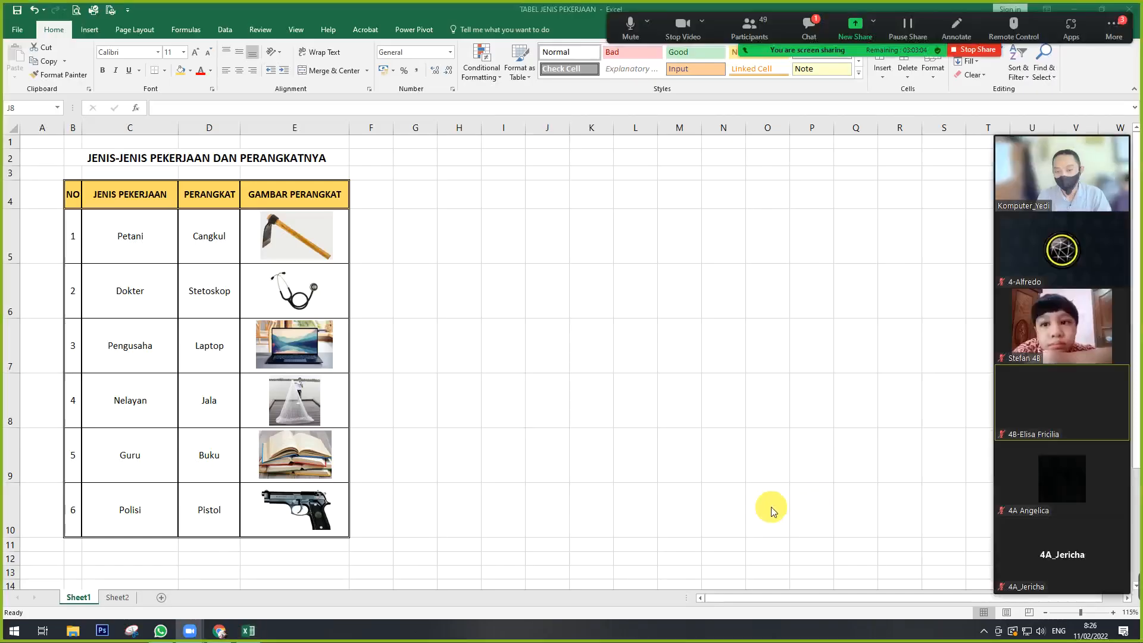
- Close the saved workbook and browse the meeting participants' video thumbnails over the desktop
{"action": "left_click", "coordinate": [1136, 10]}
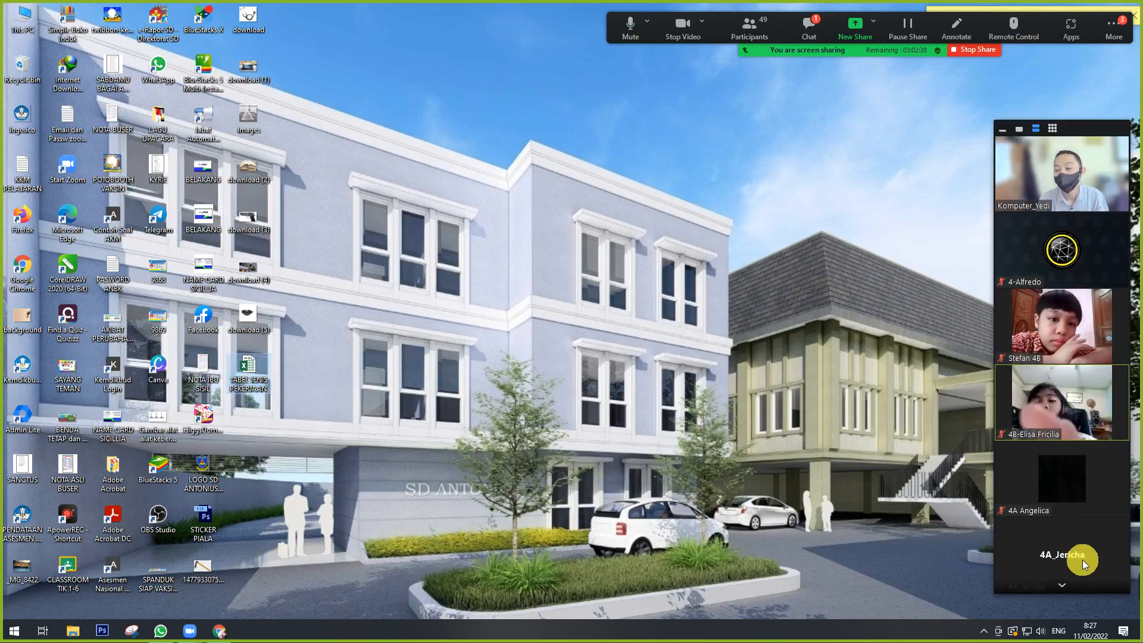
{"action": "left_click", "coordinate": [1062, 586]}
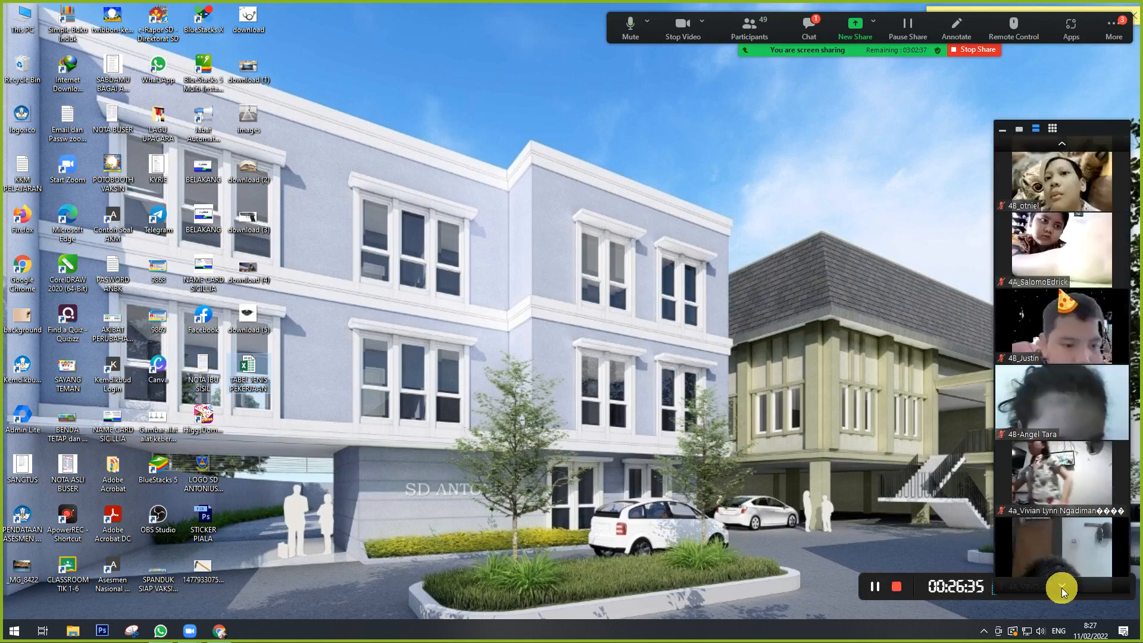
{"action": "left_click", "coordinate": [1063, 588]}
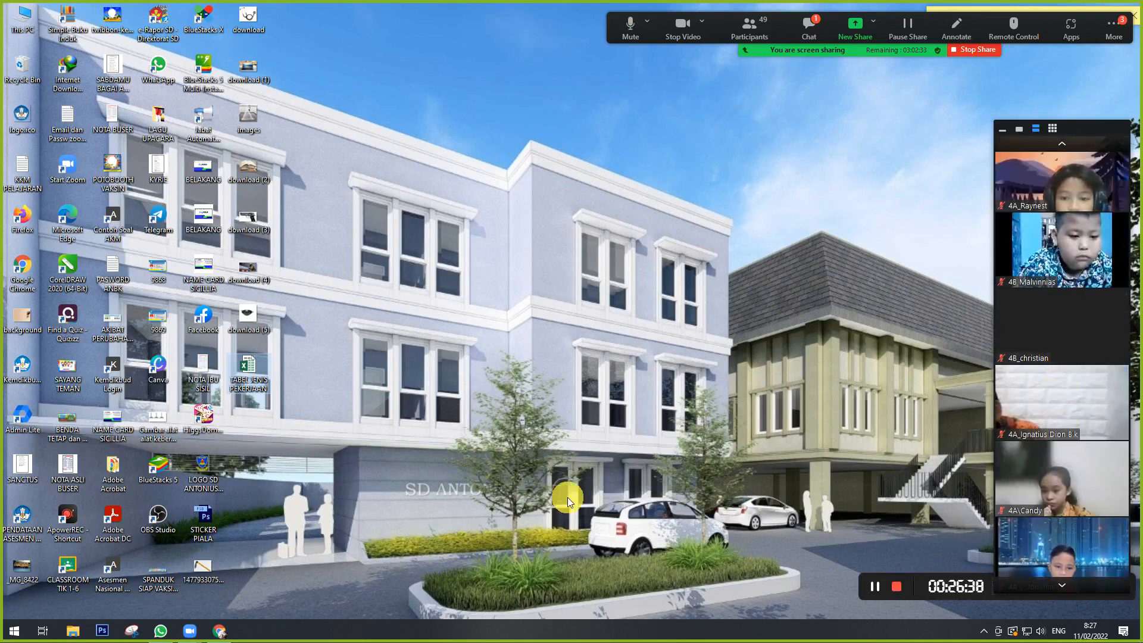
- Check the saved TABEL JENIS PEKERJAAN file by opening it from the desktop, and close it again
{"action": "double_click", "coordinate": [252, 379]}
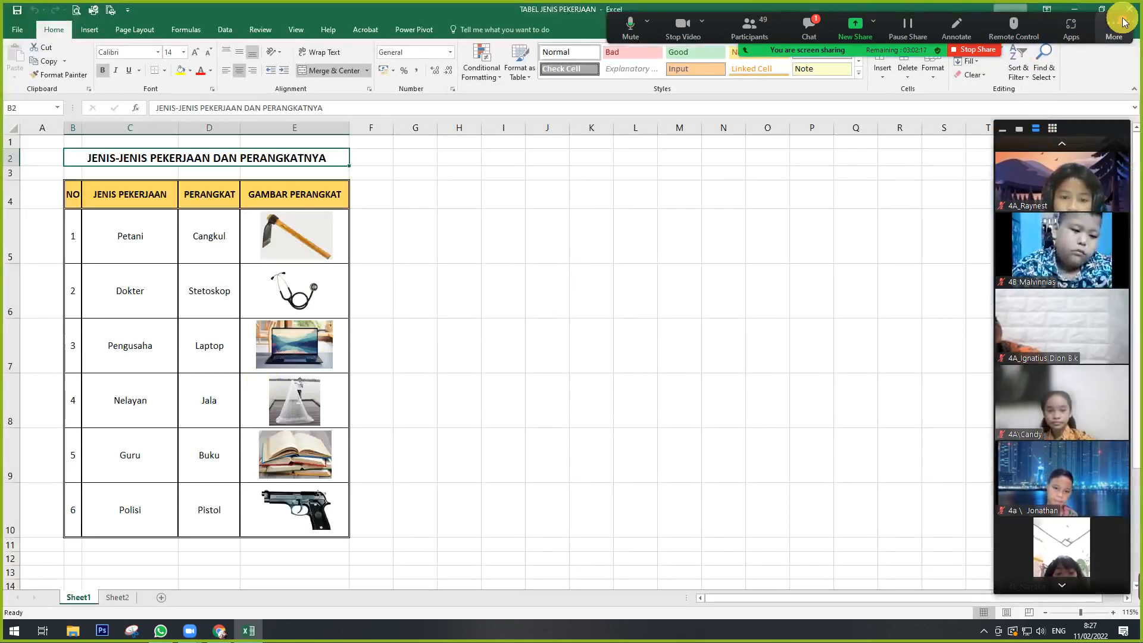
{"action": "left_click", "coordinate": [1129, 9]}
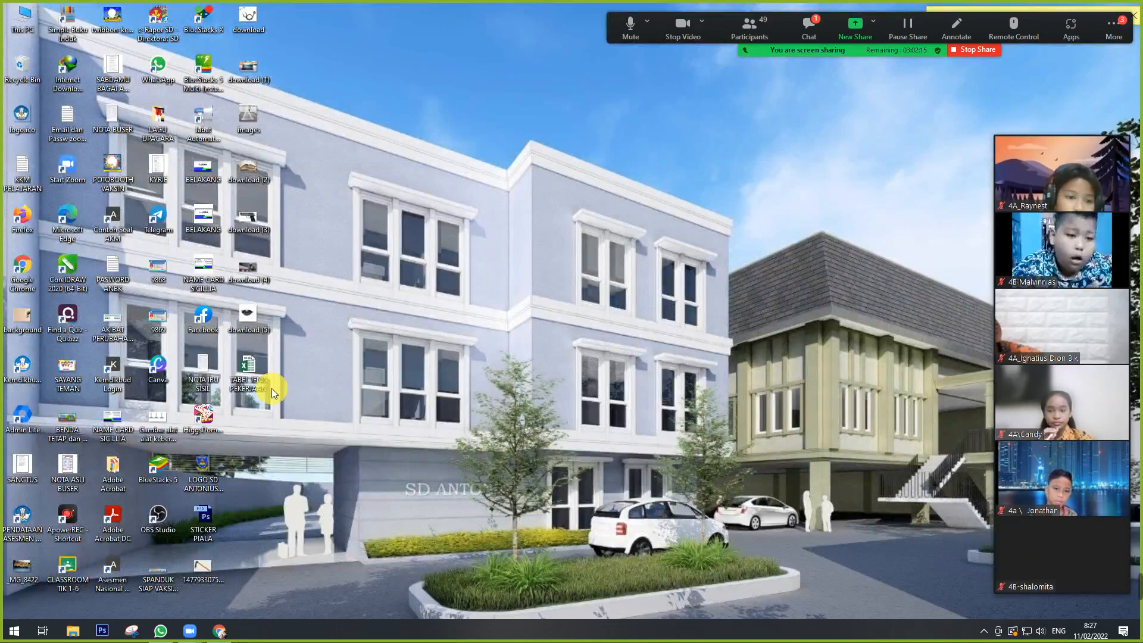
- Open the TABEL JENIS PEKERJAAN workbook from the desktop and select empty cell F5 beside the table
{"action": "right_click", "coordinate": [248, 373]}
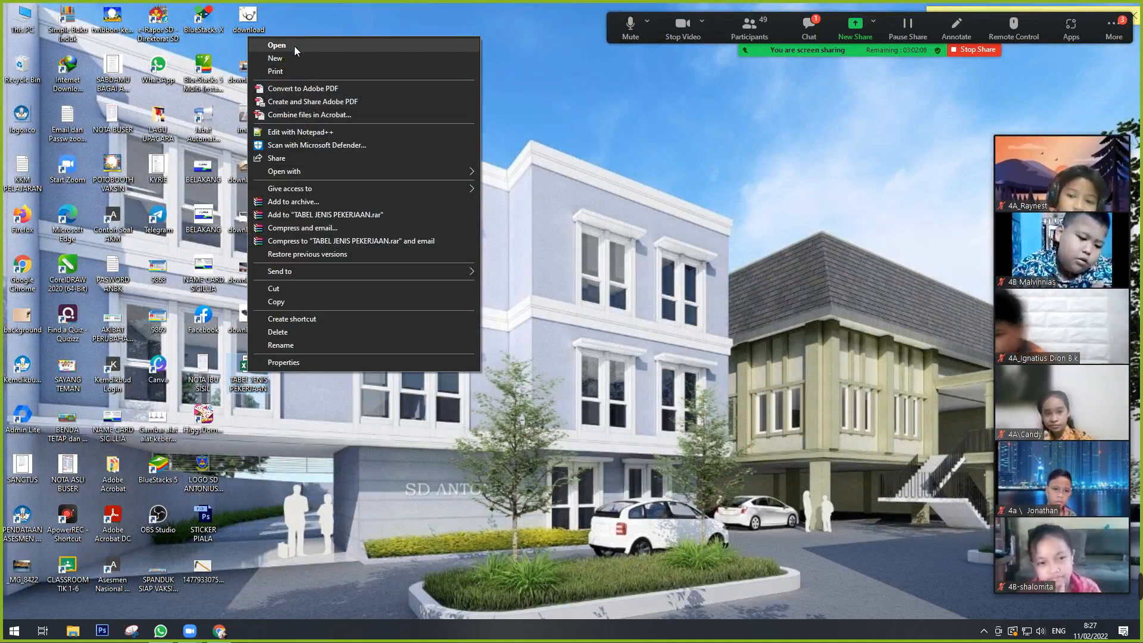
{"action": "left_click", "coordinate": [294, 45]}
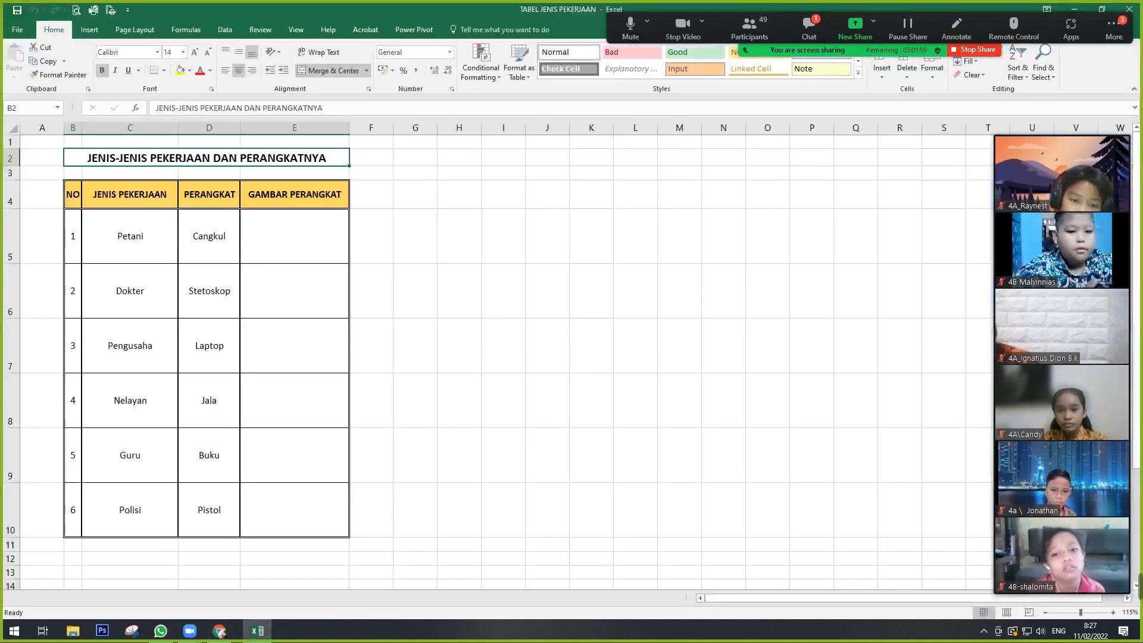
{"action": "left_click", "coordinate": [665, 387]}
{"action": "left_click", "coordinate": [416, 250]}
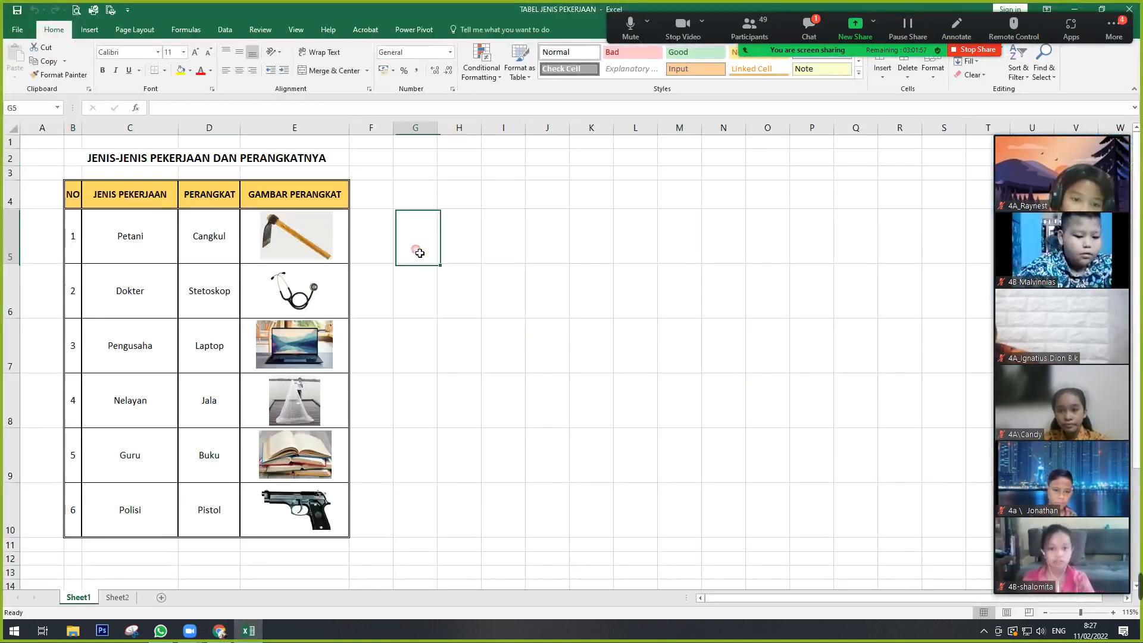
{"action": "left_click", "coordinate": [389, 261]}
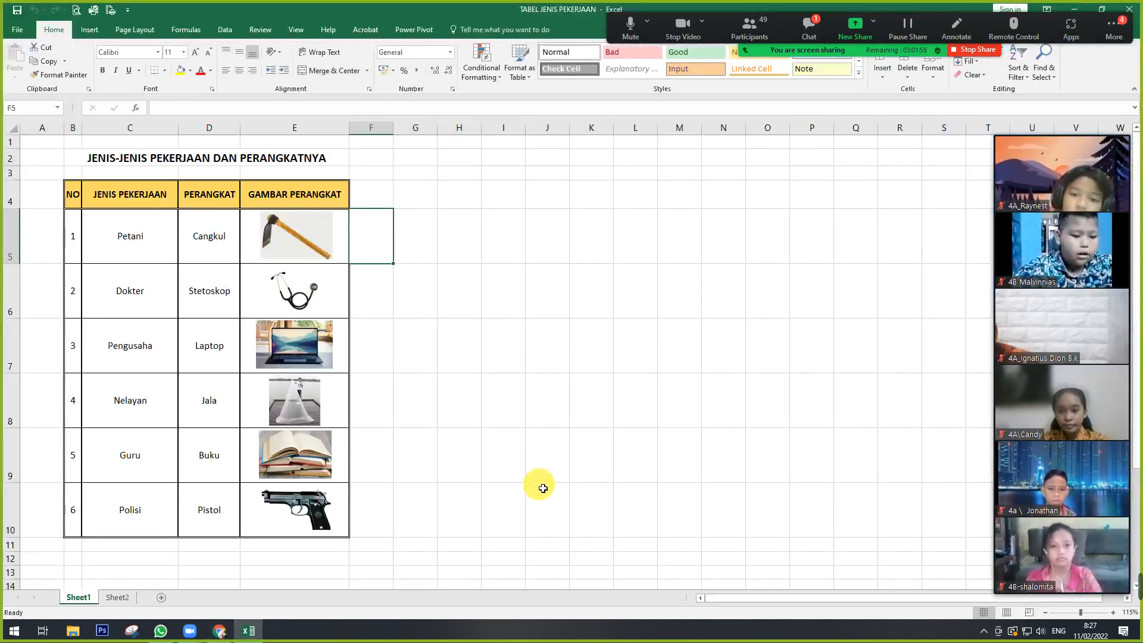
- Rename the Sheet1 worksheet as JENIS PEKERJAAN
{"action": "right_click", "coordinate": [93, 602]}
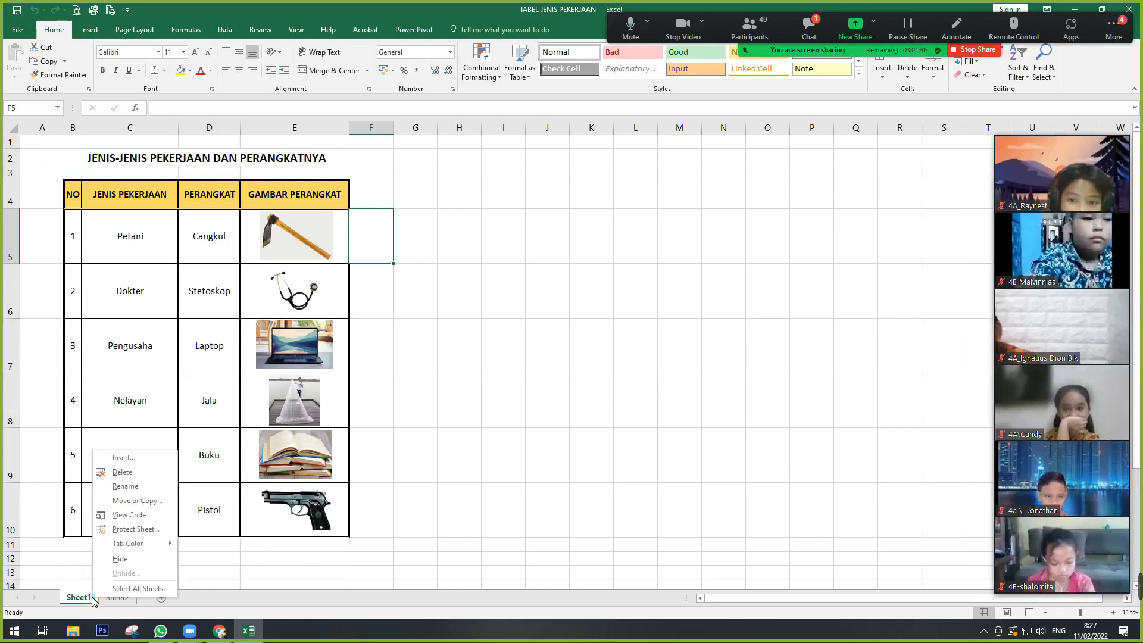
{"action": "left_click", "coordinate": [125, 487]}
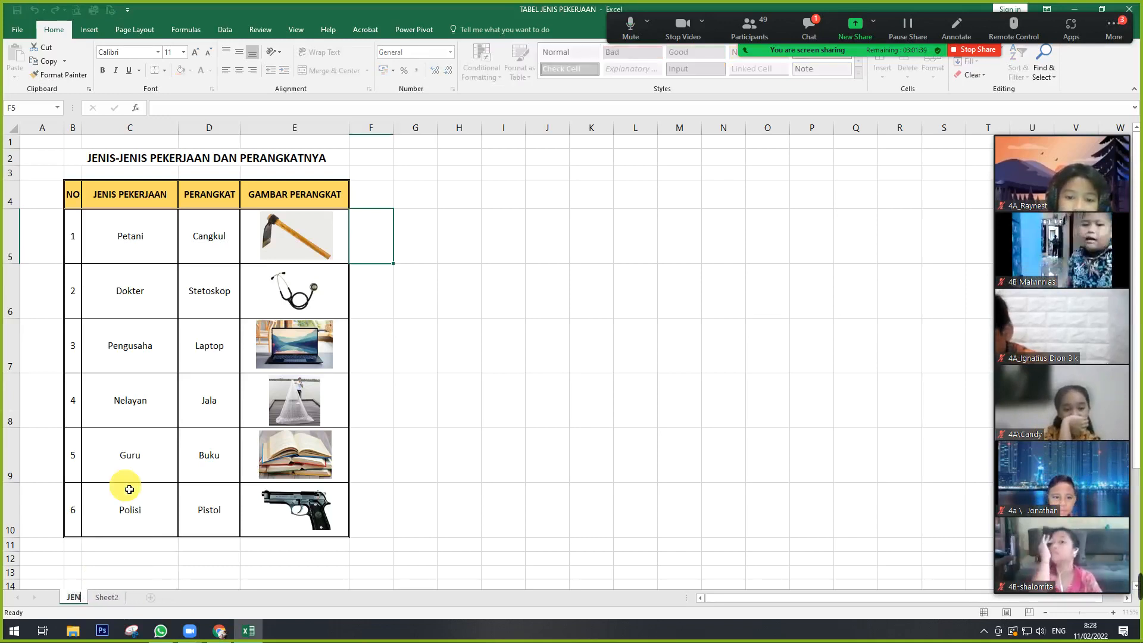
{"action": "type", "text": "JENIS PEKERJAAN"}
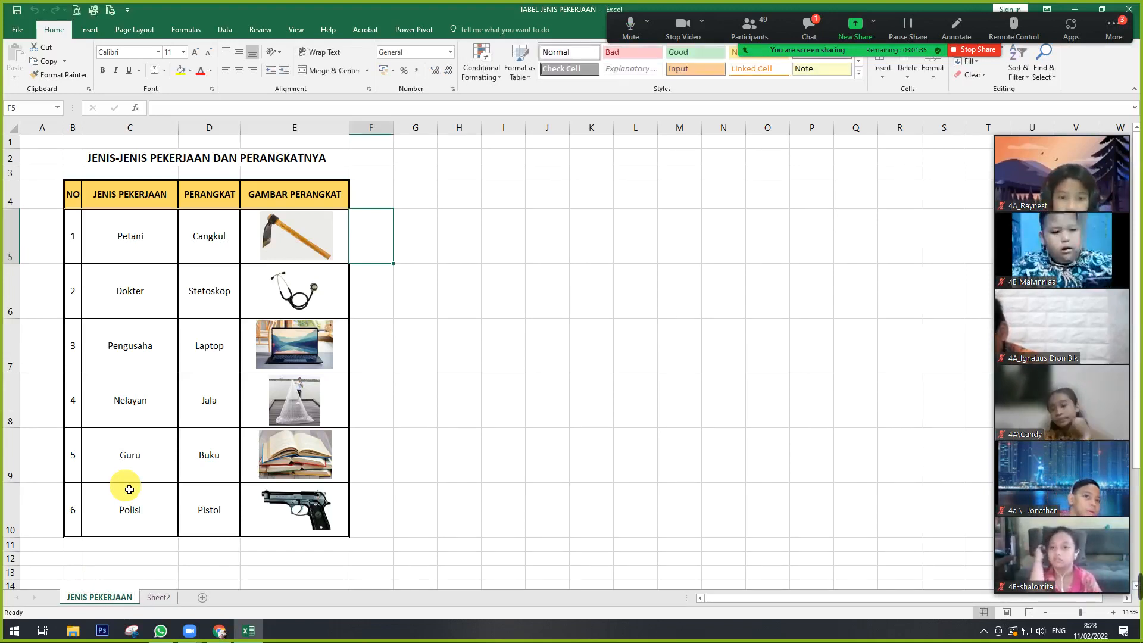
{"action": "key", "text": "Return"}
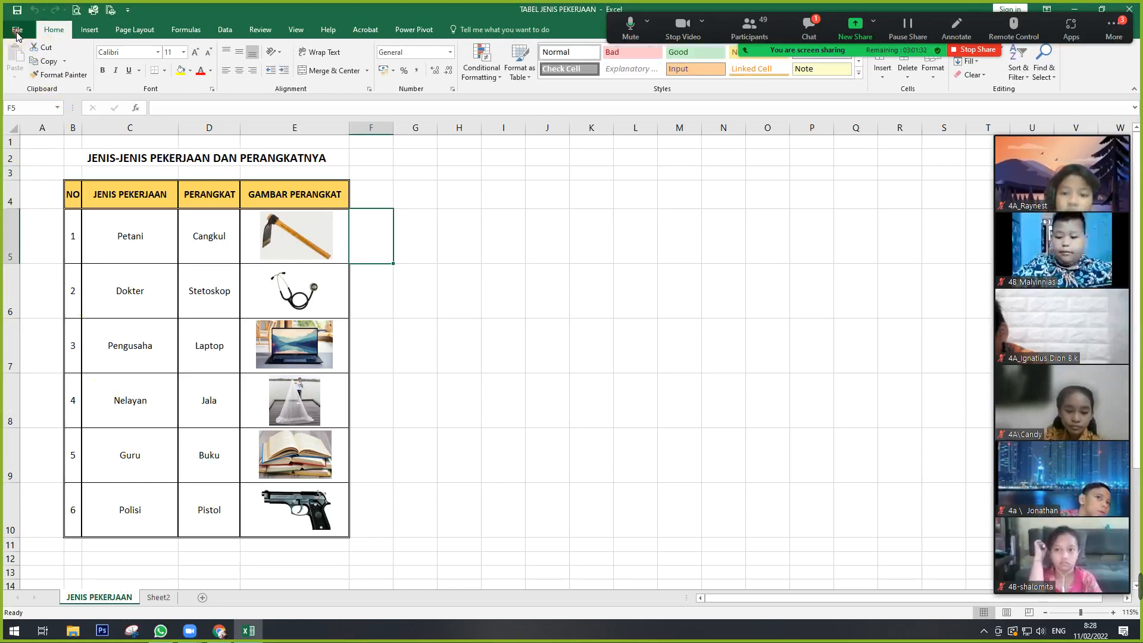
- Save the workbook under its existing name and close it
{"action": "left_click", "coordinate": [18, 29]}
{"action": "left_click", "coordinate": [24, 124]}
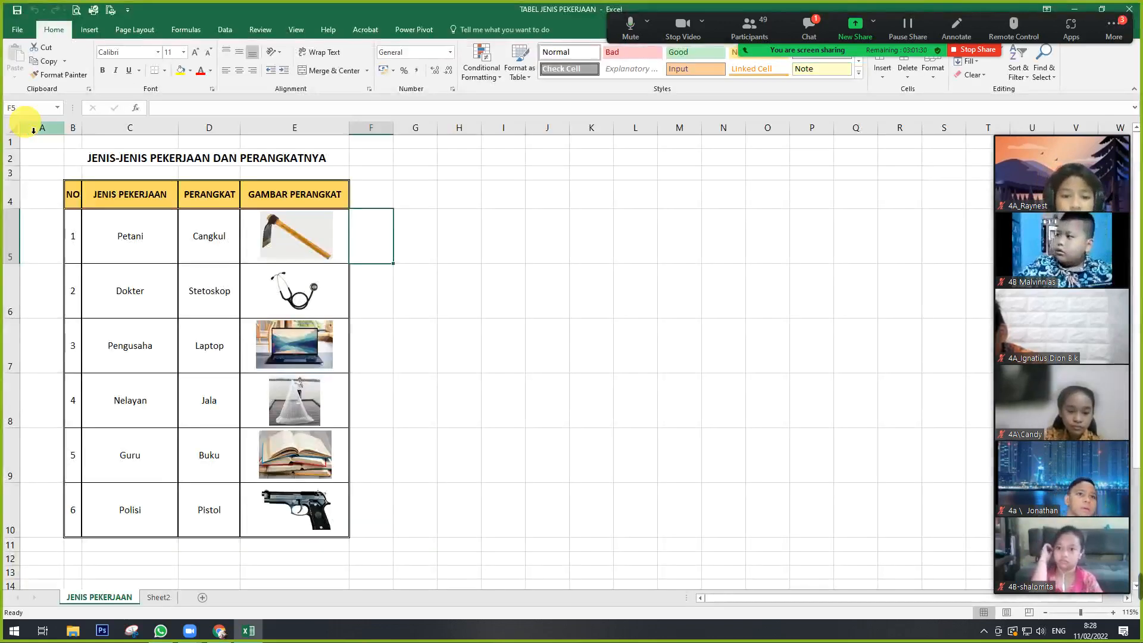
{"action": "left_click", "coordinate": [1135, 8]}
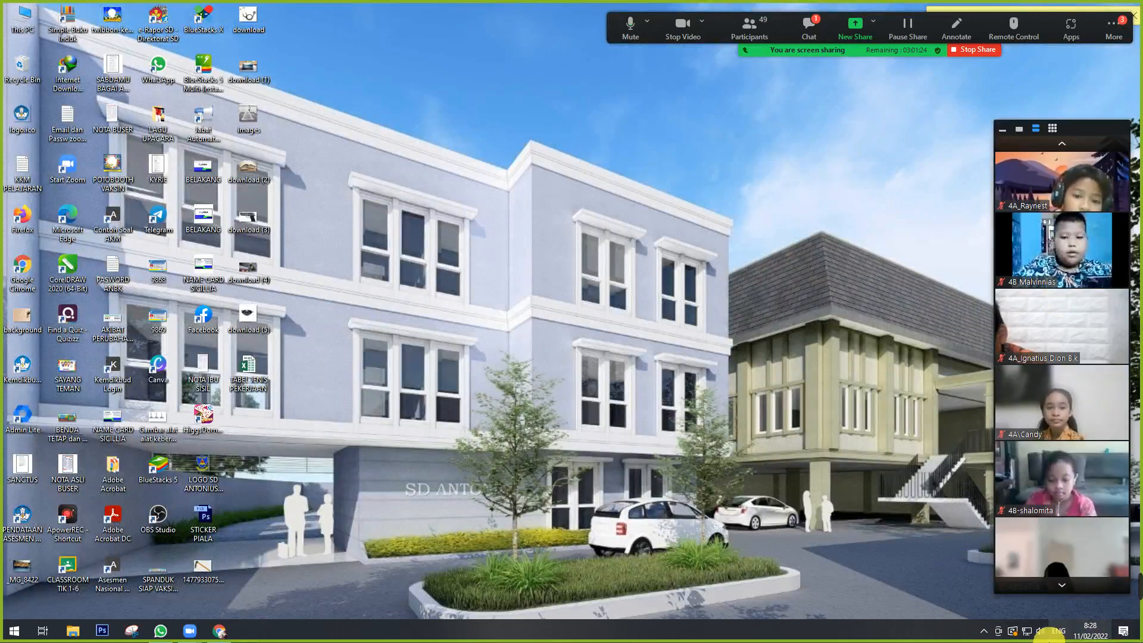
- Move the meeting's video thumbnails clear of the hidden system tray programs and switch to the ApowerREC recorder window
{"action": "left_click", "coordinate": [984, 633]}
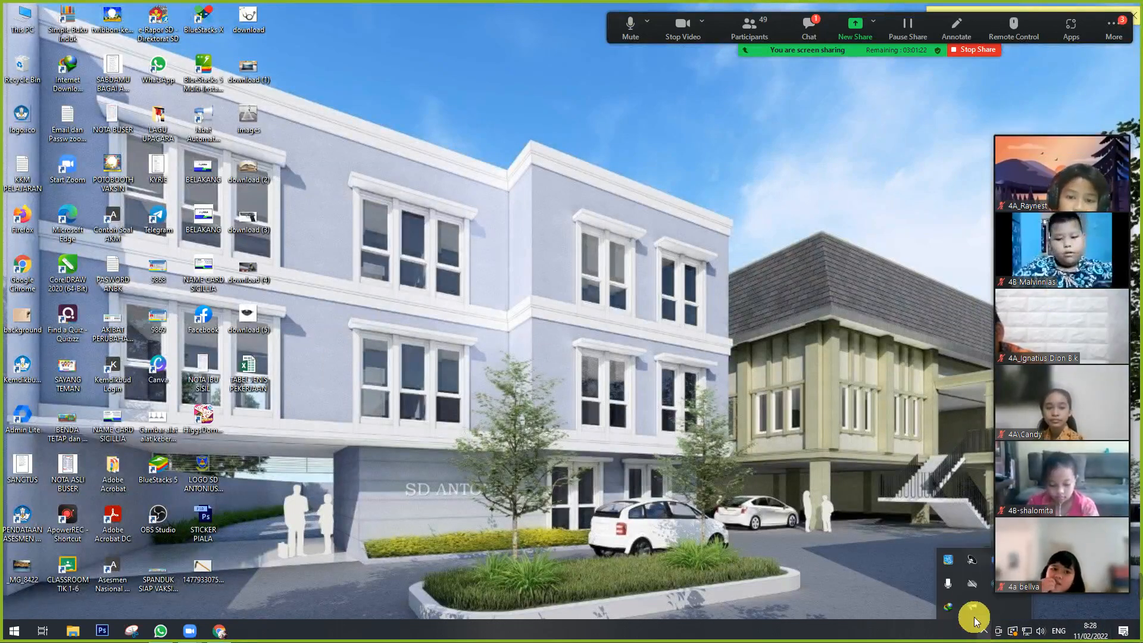
{"action": "left_click_drag", "start_coordinate": [1085, 131], "coordinate": [1059, 62]}
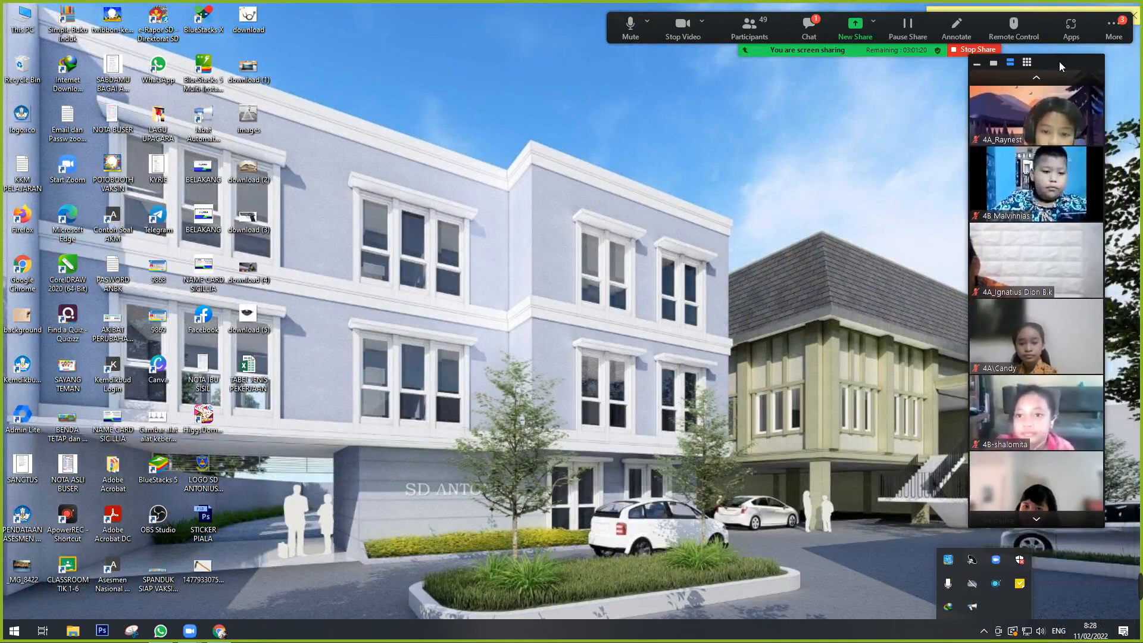
{"action": "left_click", "coordinate": [993, 589]}
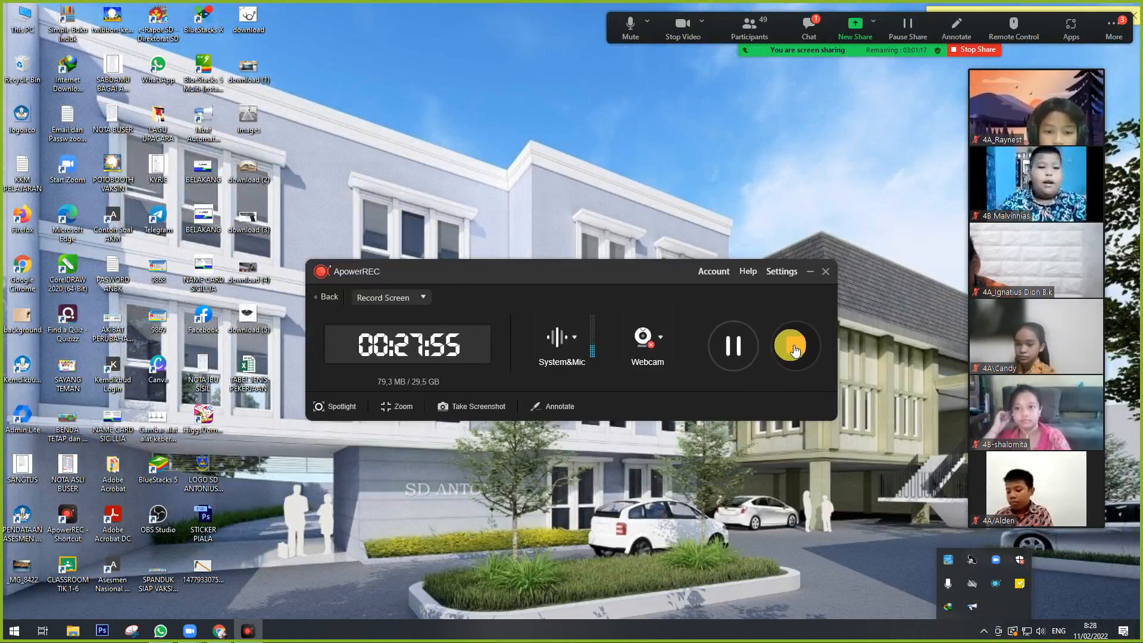